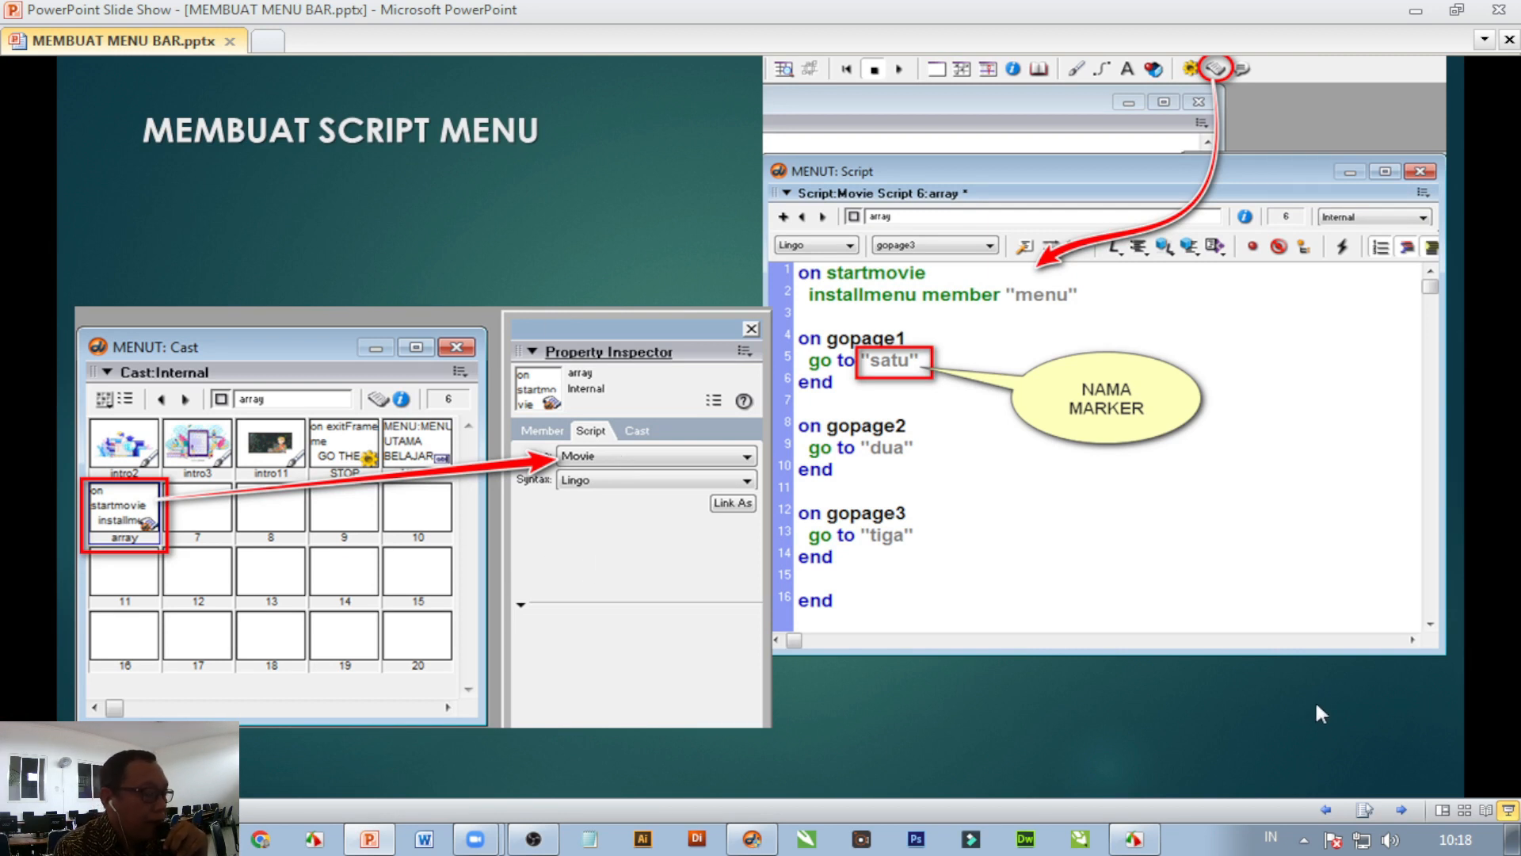
# Step: Review the slides on the menu script and the score markers, and switch to Director MX 2004
pyautogui.click(1401, 809)
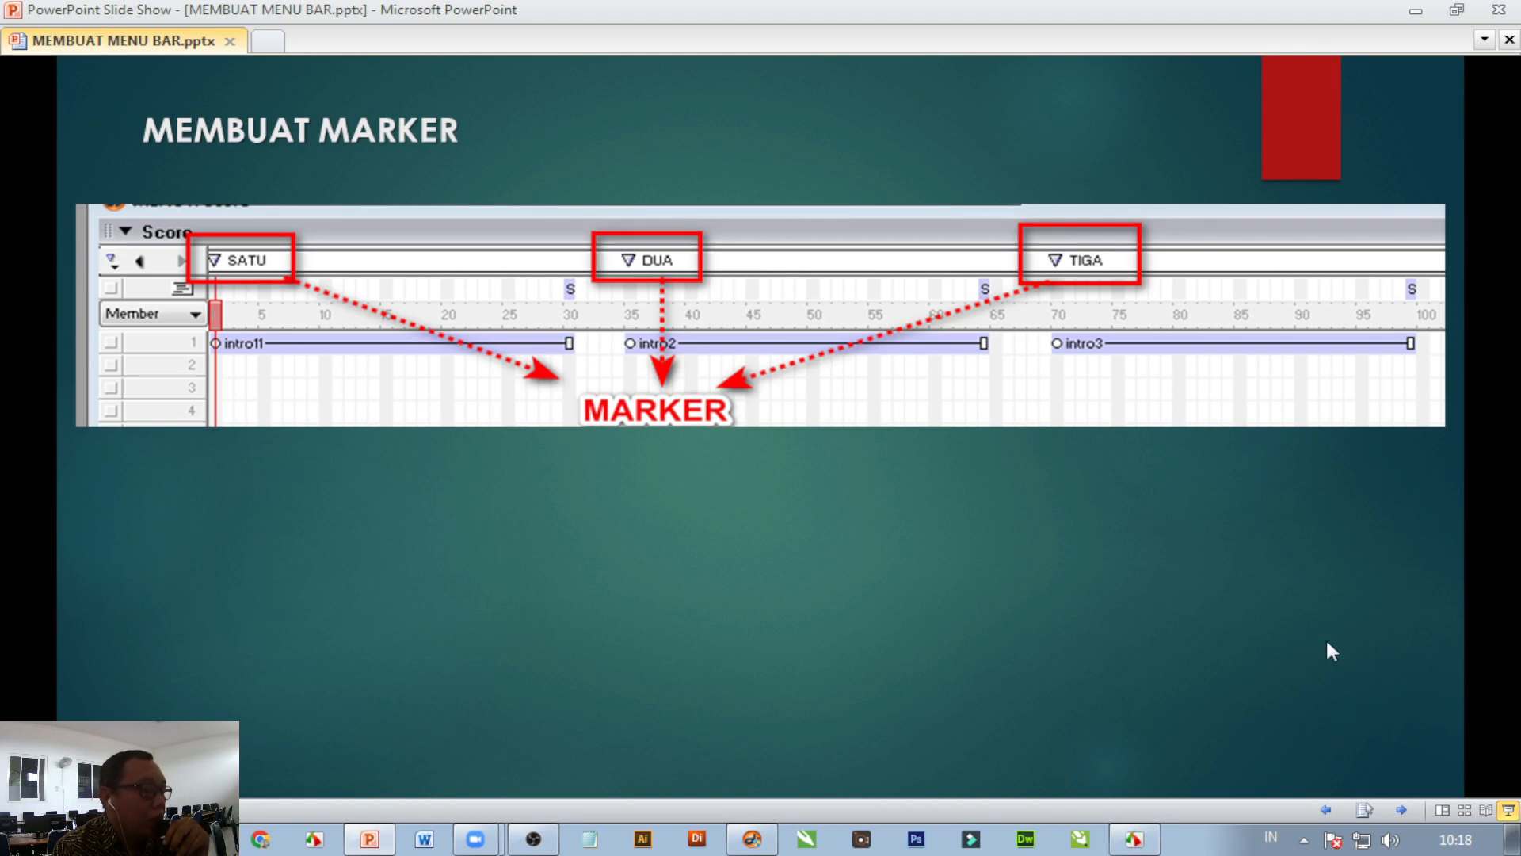
pyautogui.click(1327, 810)
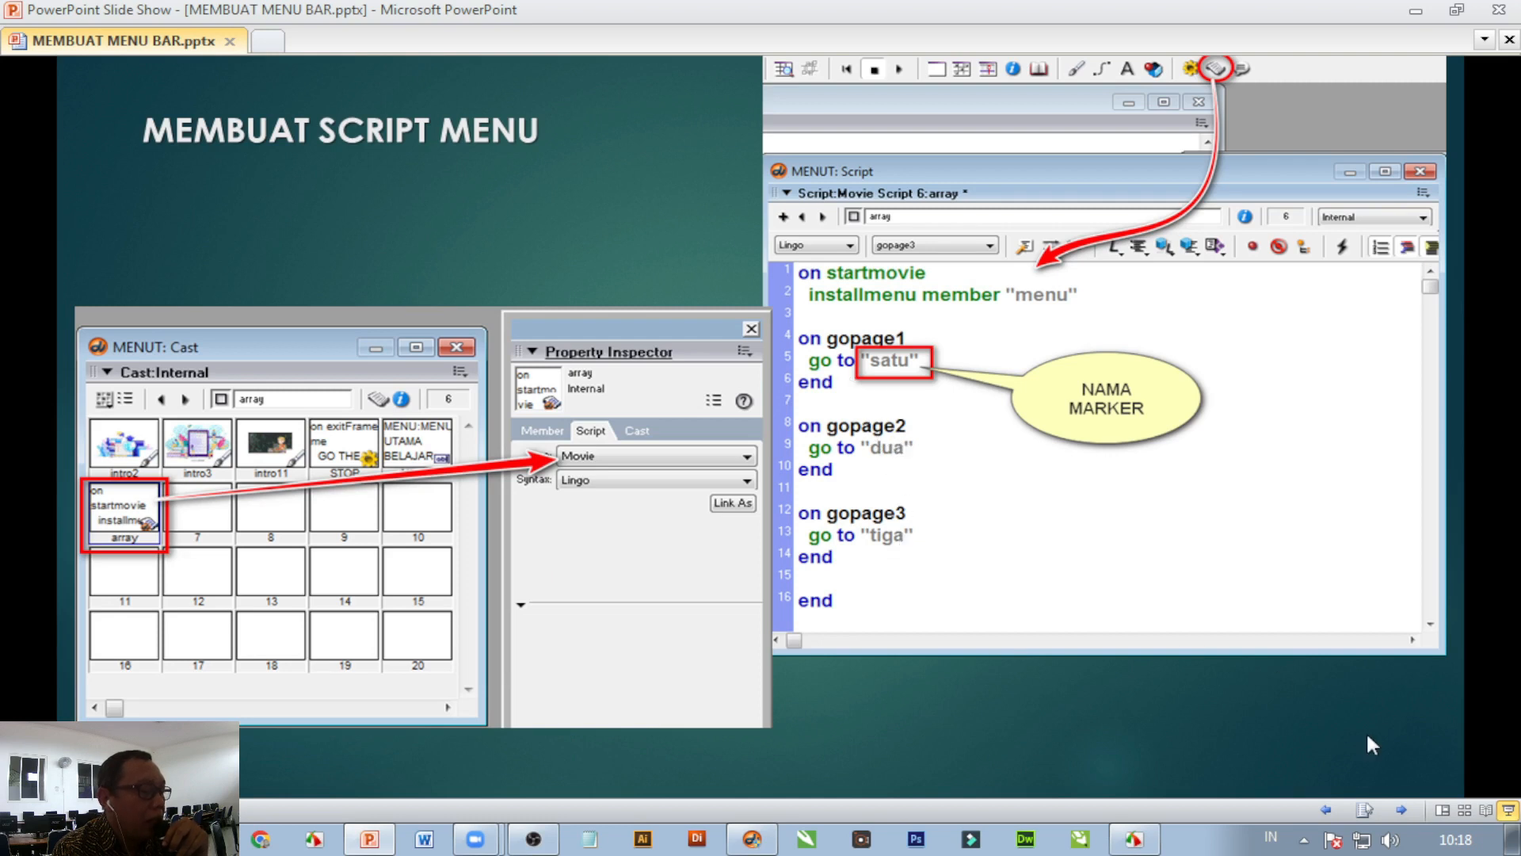
pyautogui.click(1401, 810)
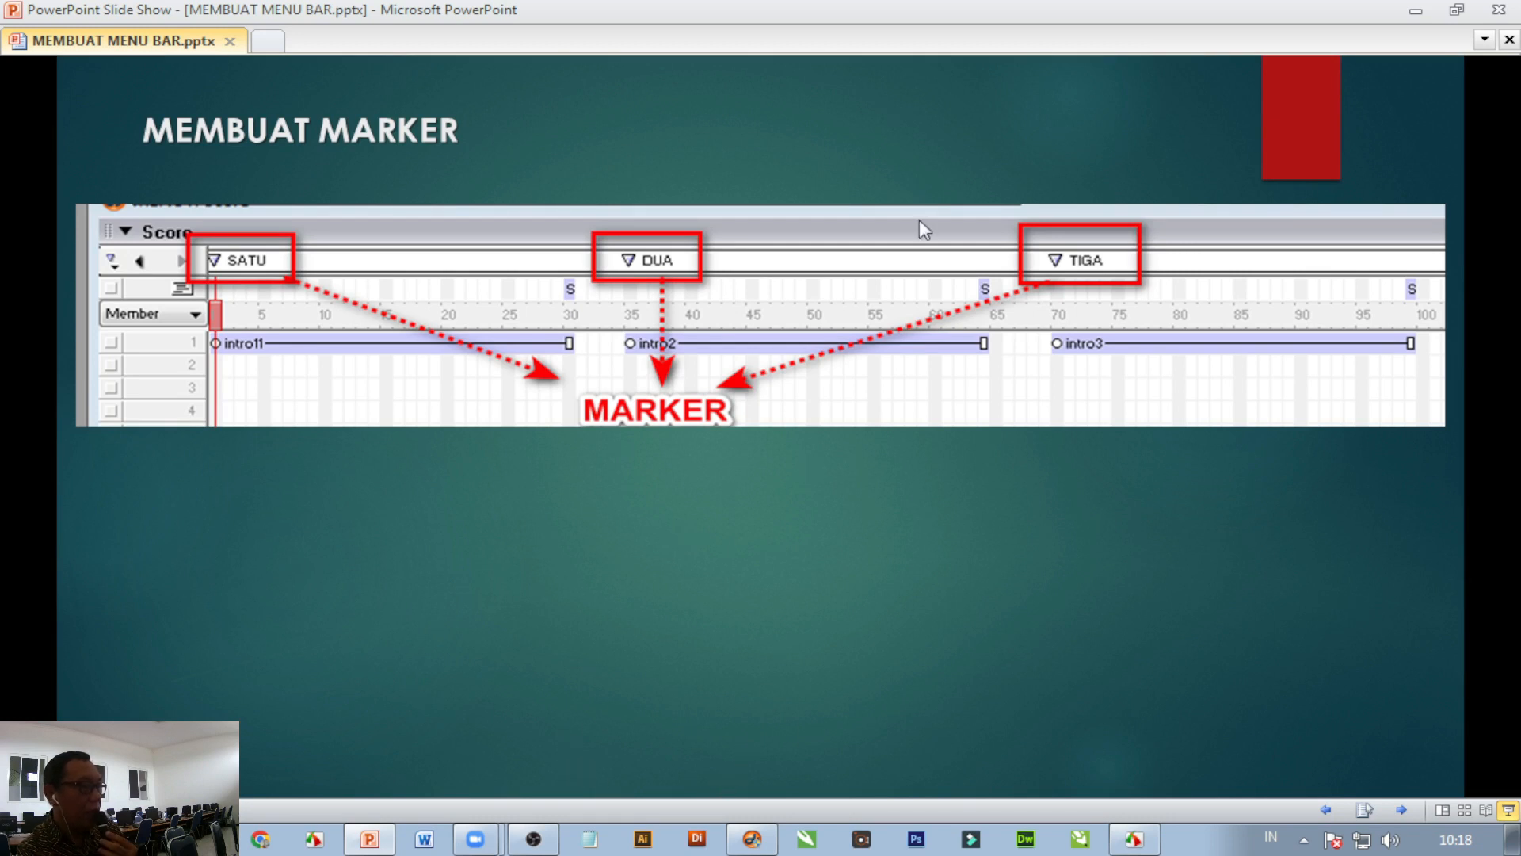
pyautogui.hotkey('alt', 'Tab')
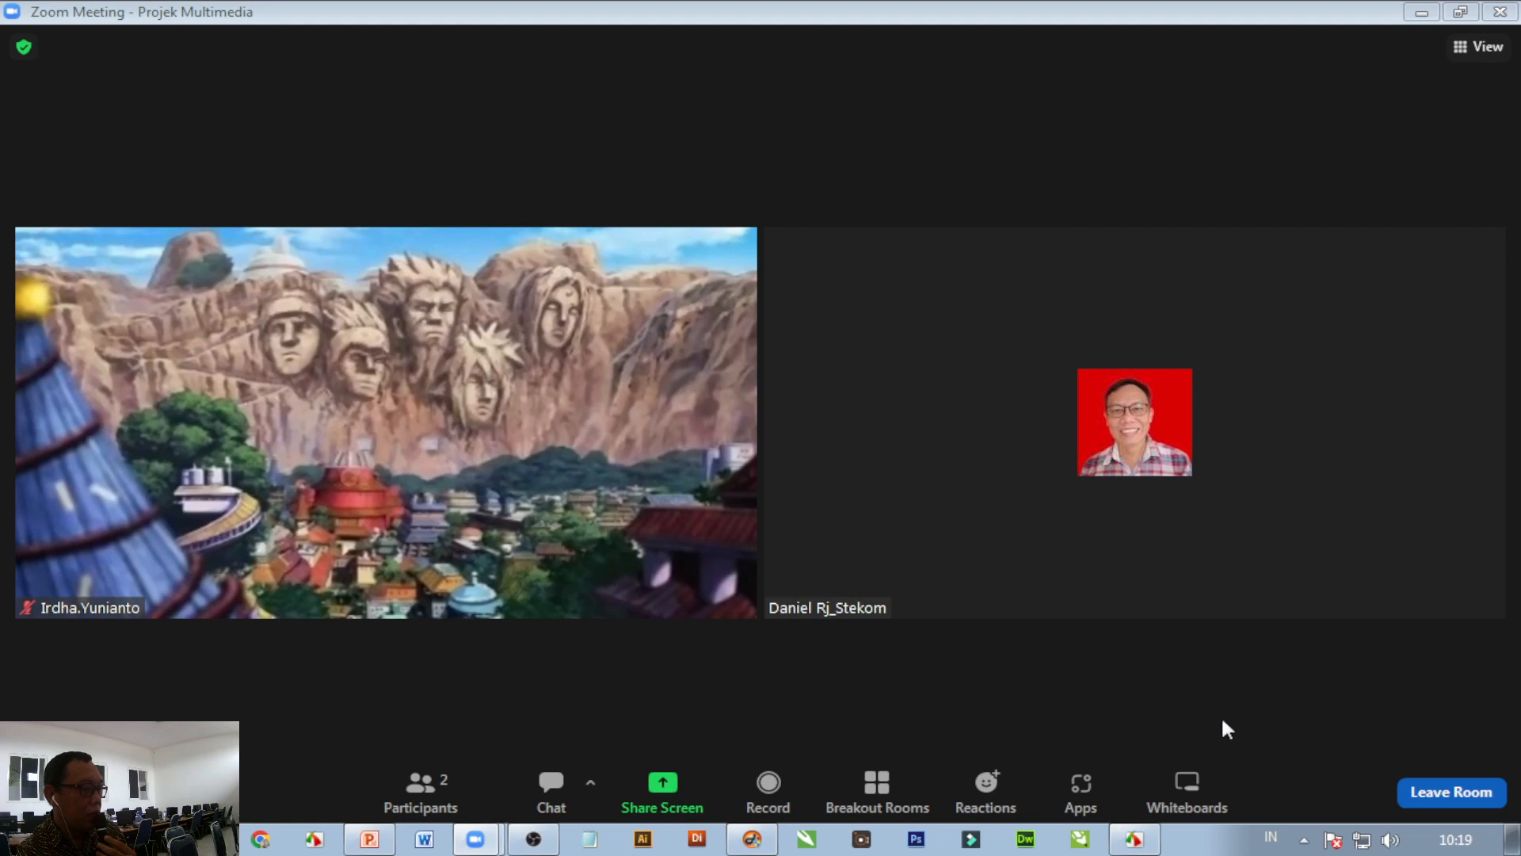
pyautogui.hotkey('alt', 'Tab')
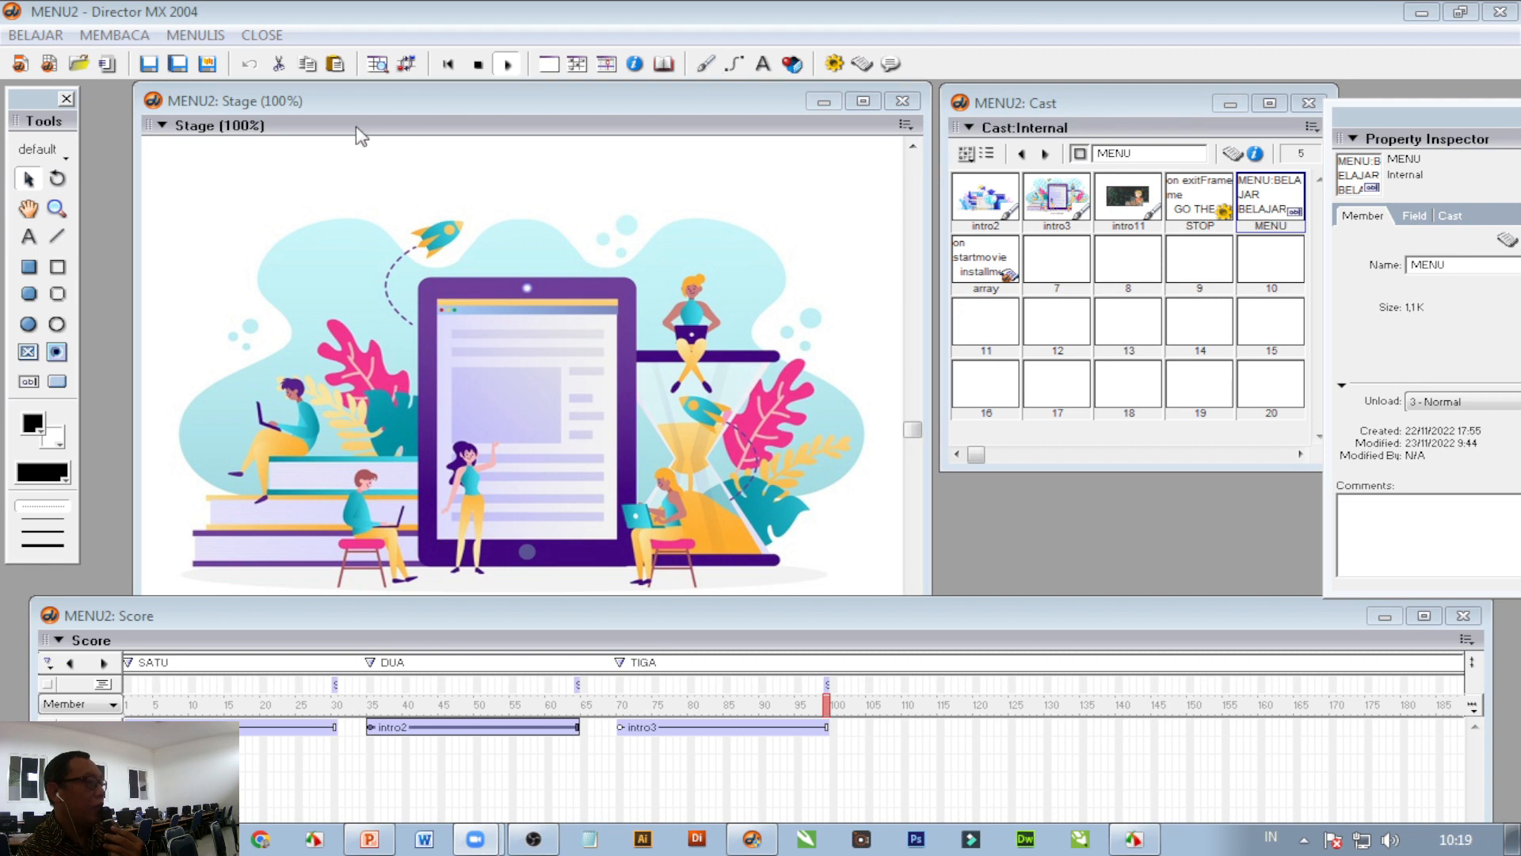
# Step: Publish the MENU2 movie as a projector, saving its changes, and close the projector window
pyautogui.click(476, 66)
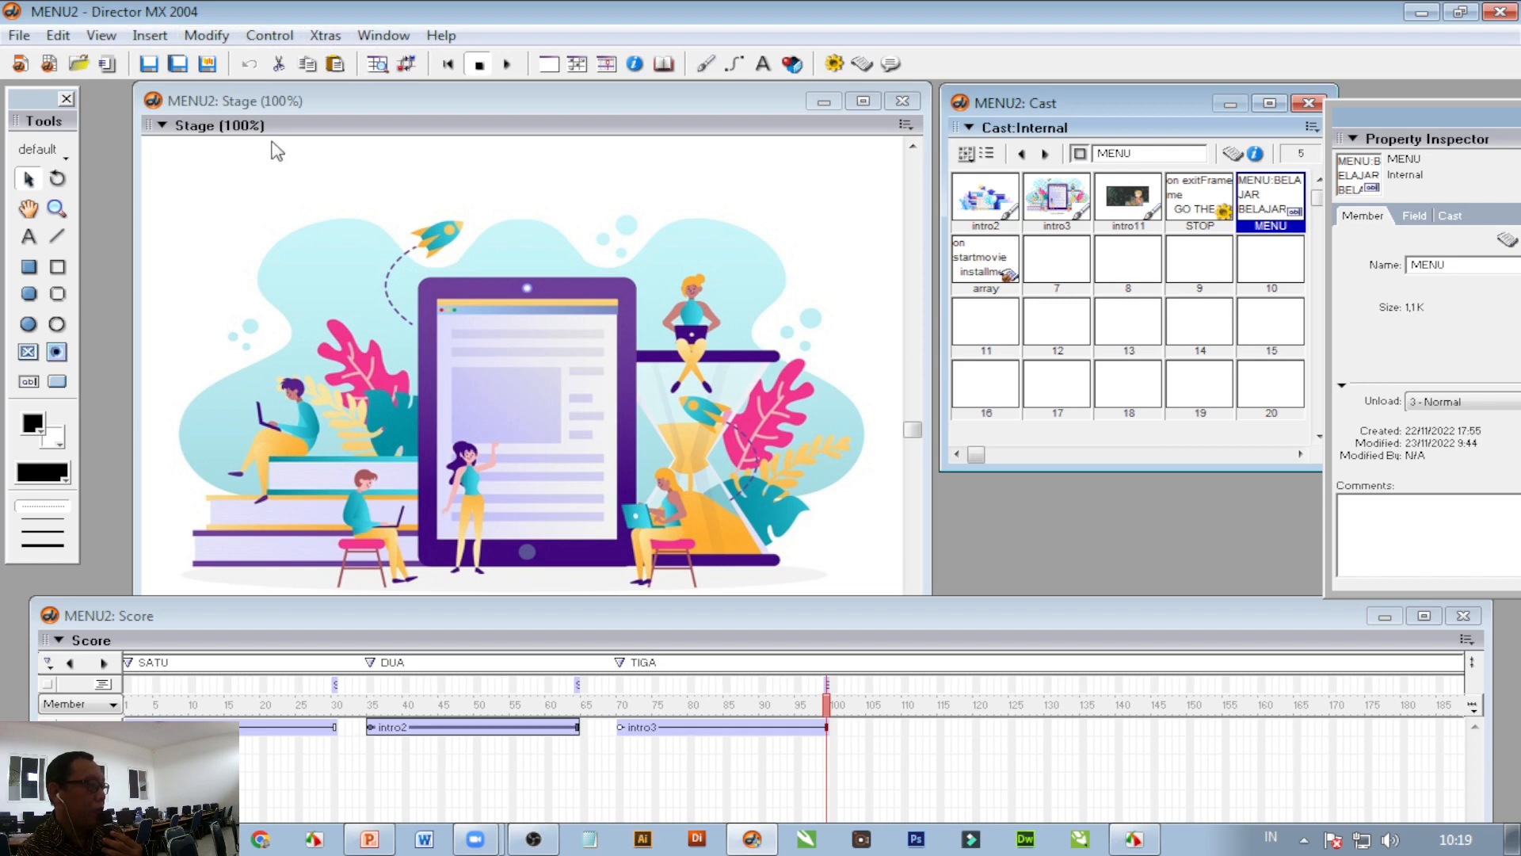
pyautogui.click(207, 65)
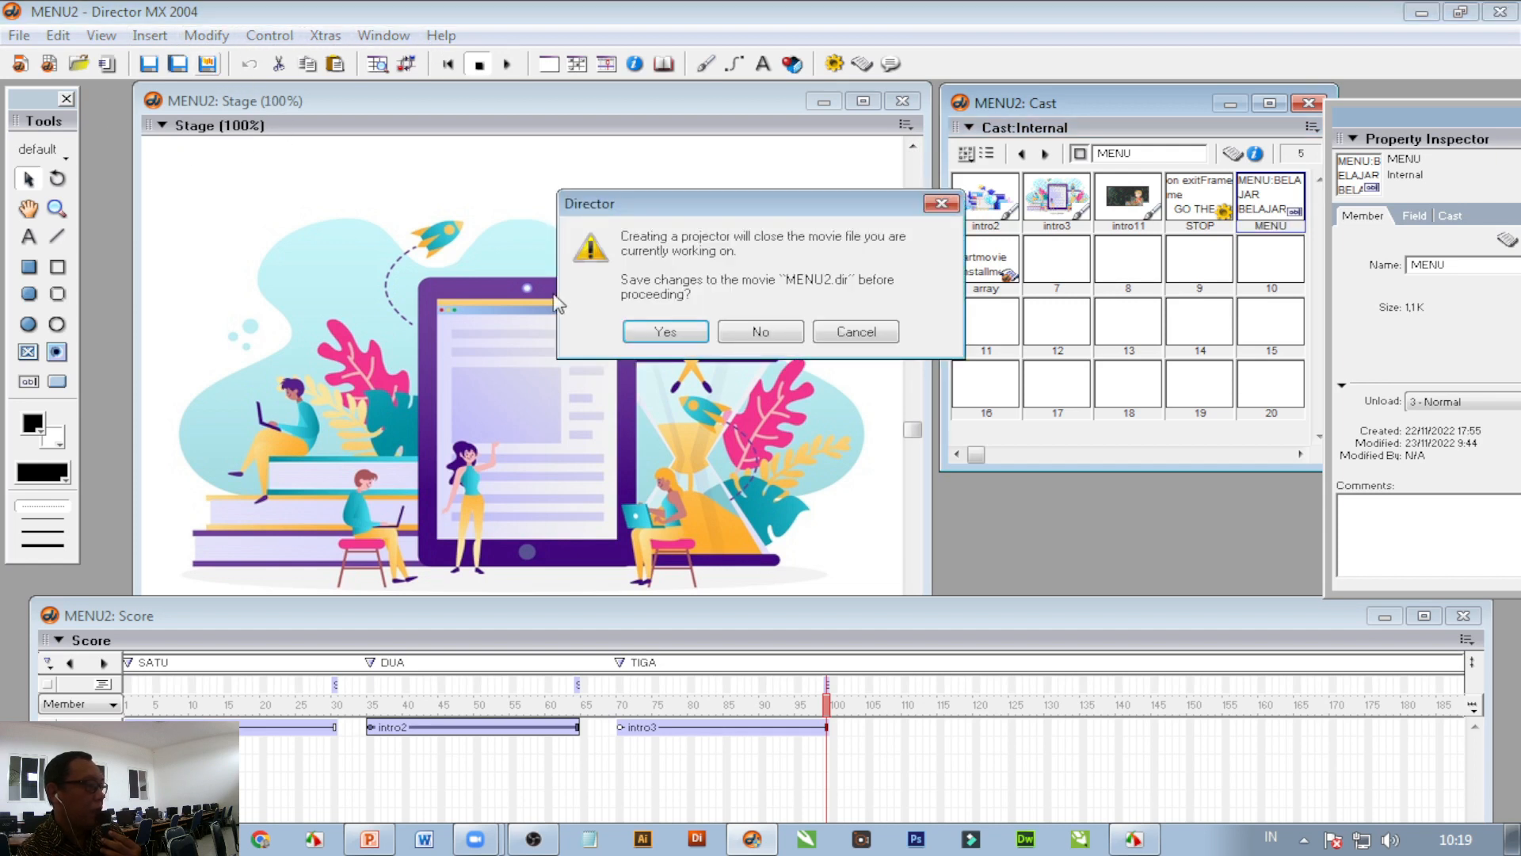
pyautogui.click(664, 332)
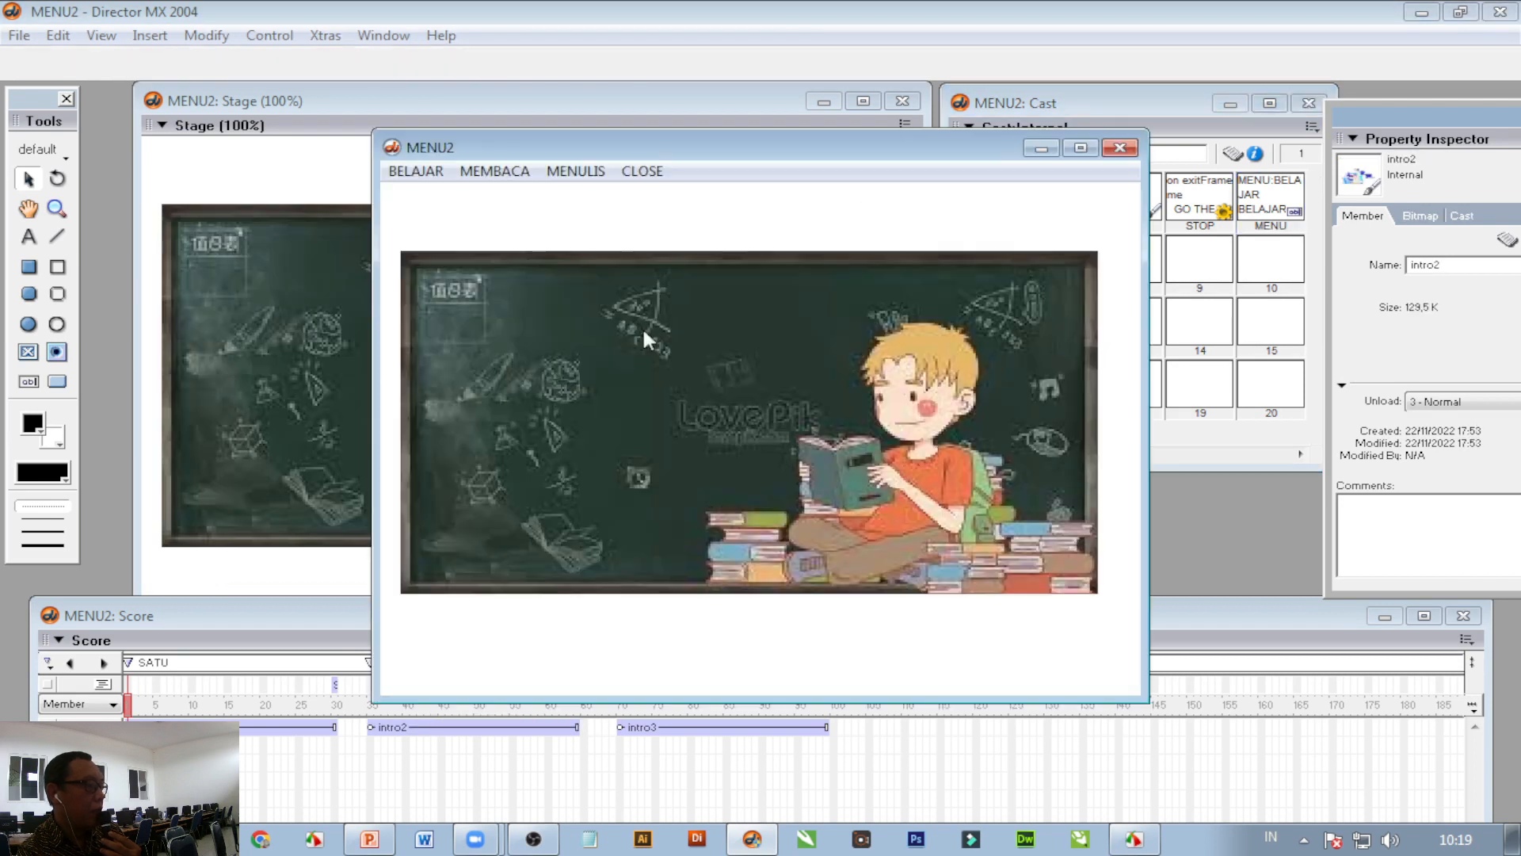
pyautogui.moveTo(608, 152)
pyautogui.mouseDown()
pyautogui.moveTo(567, 117)
pyautogui.moveTo(601, 137)
pyautogui.mouseUp()
pyautogui.click(1102, 140)
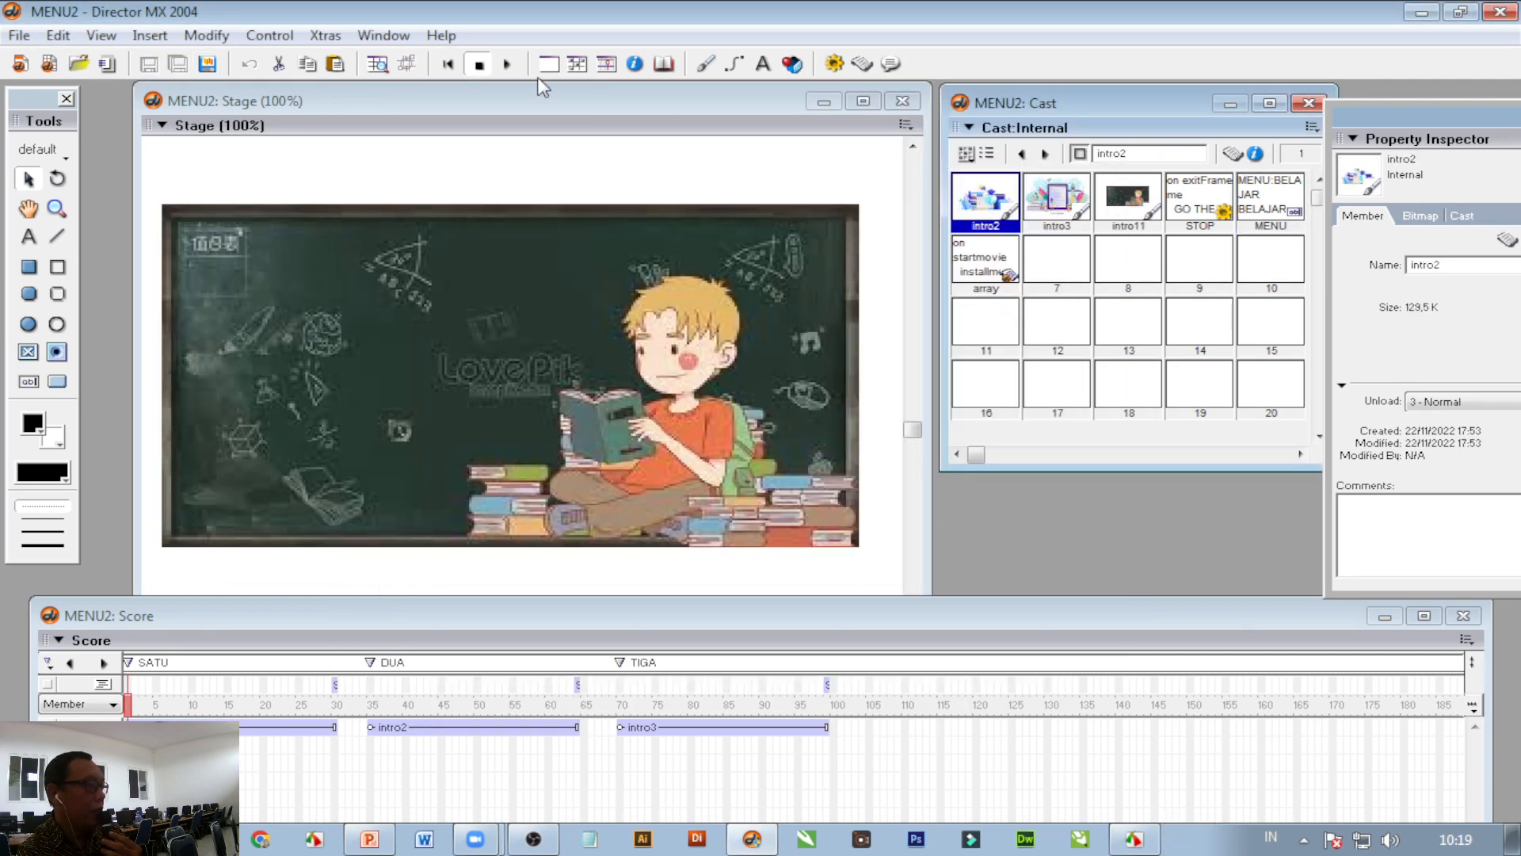
# Step: Play the movie and test its MEMBACA, MENULIS and KELUAR menu commands
pyautogui.click(508, 65)
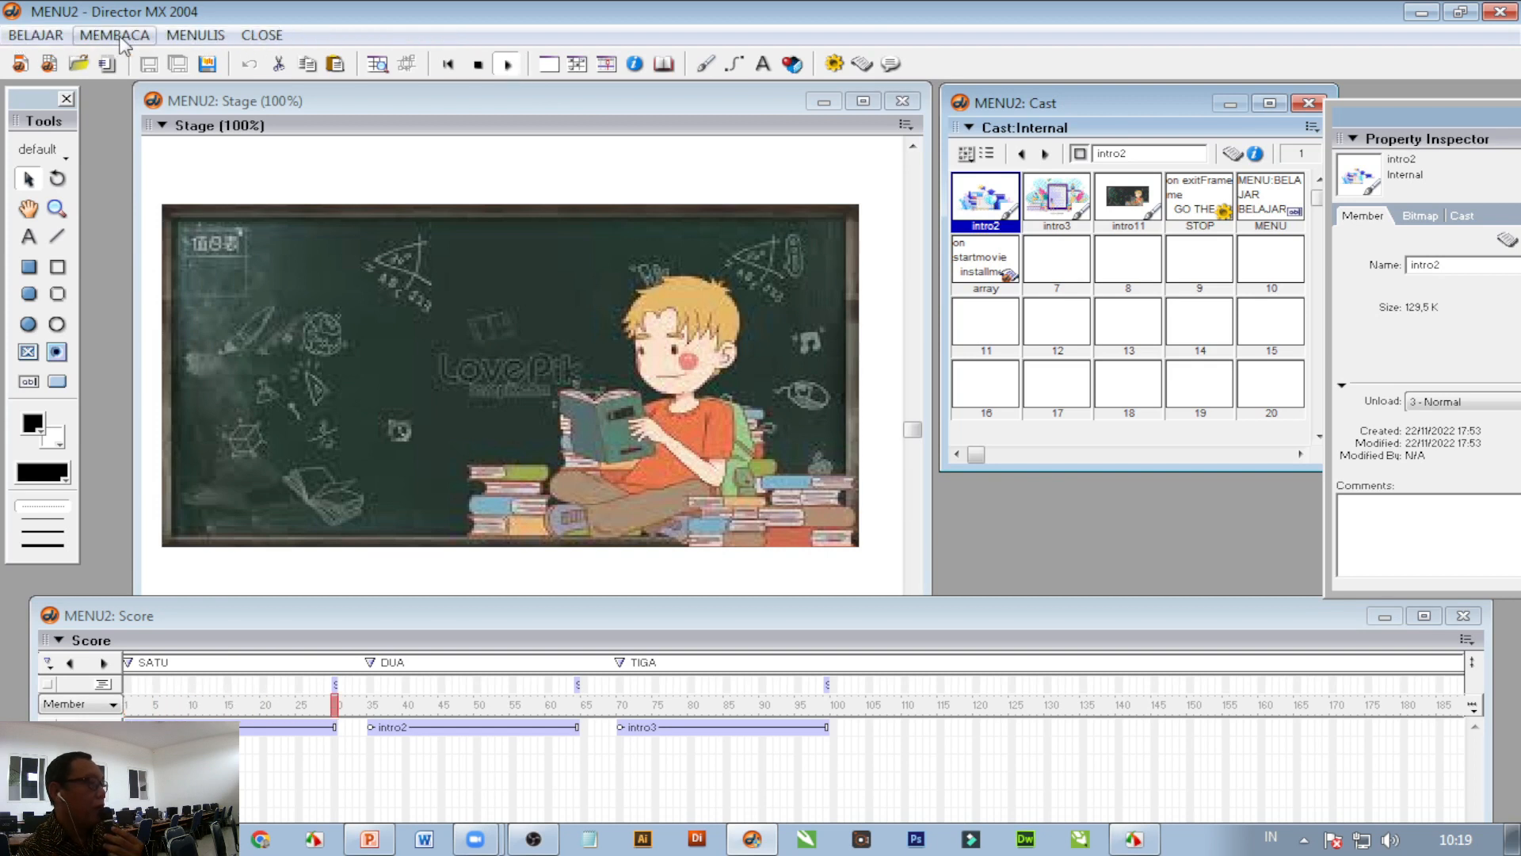
pyautogui.click(479, 65)
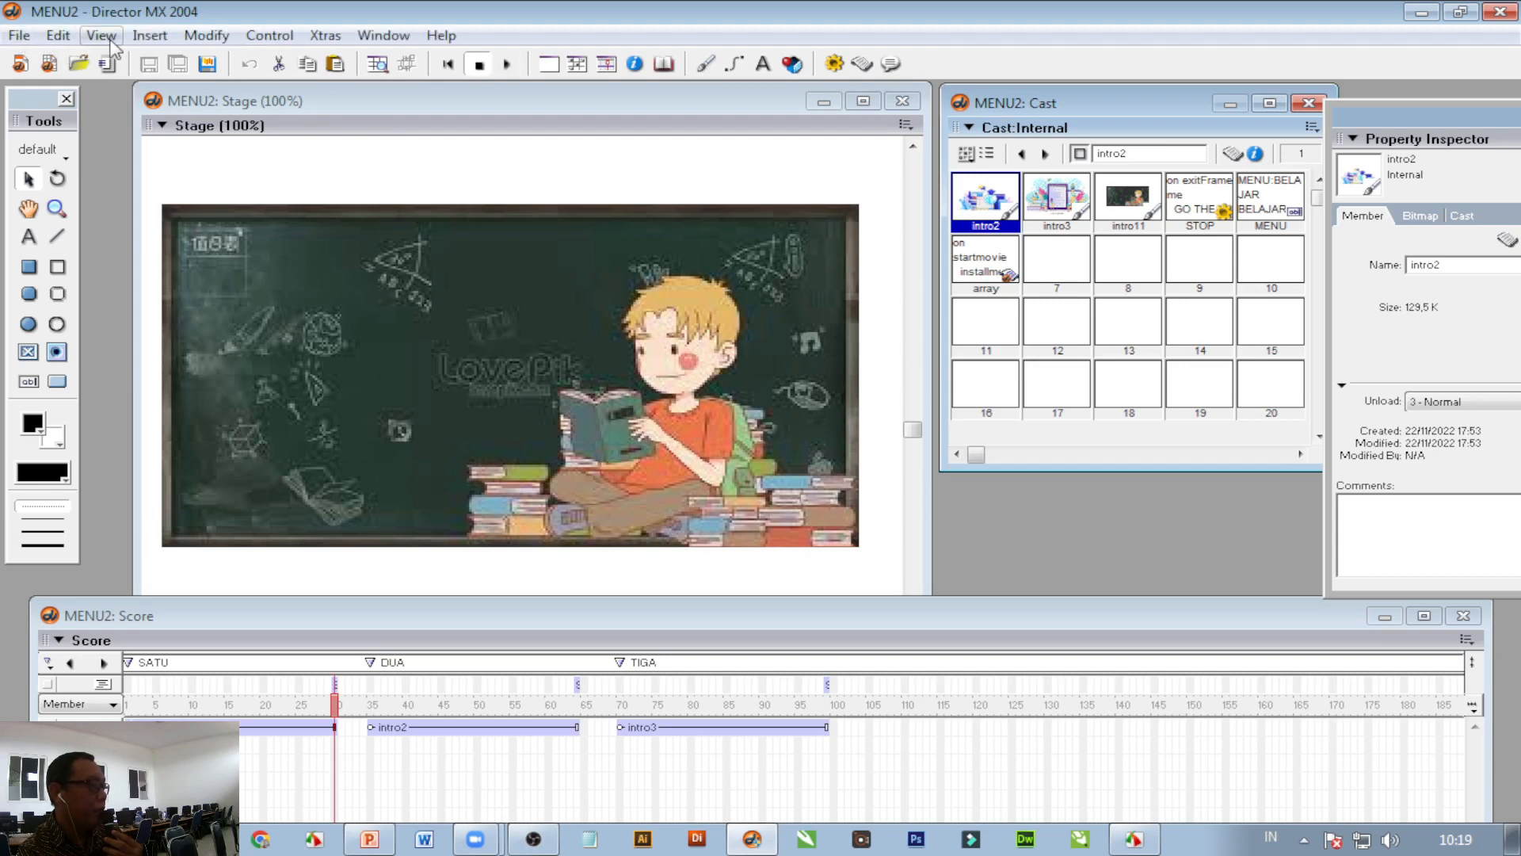
pyautogui.click(506, 64)
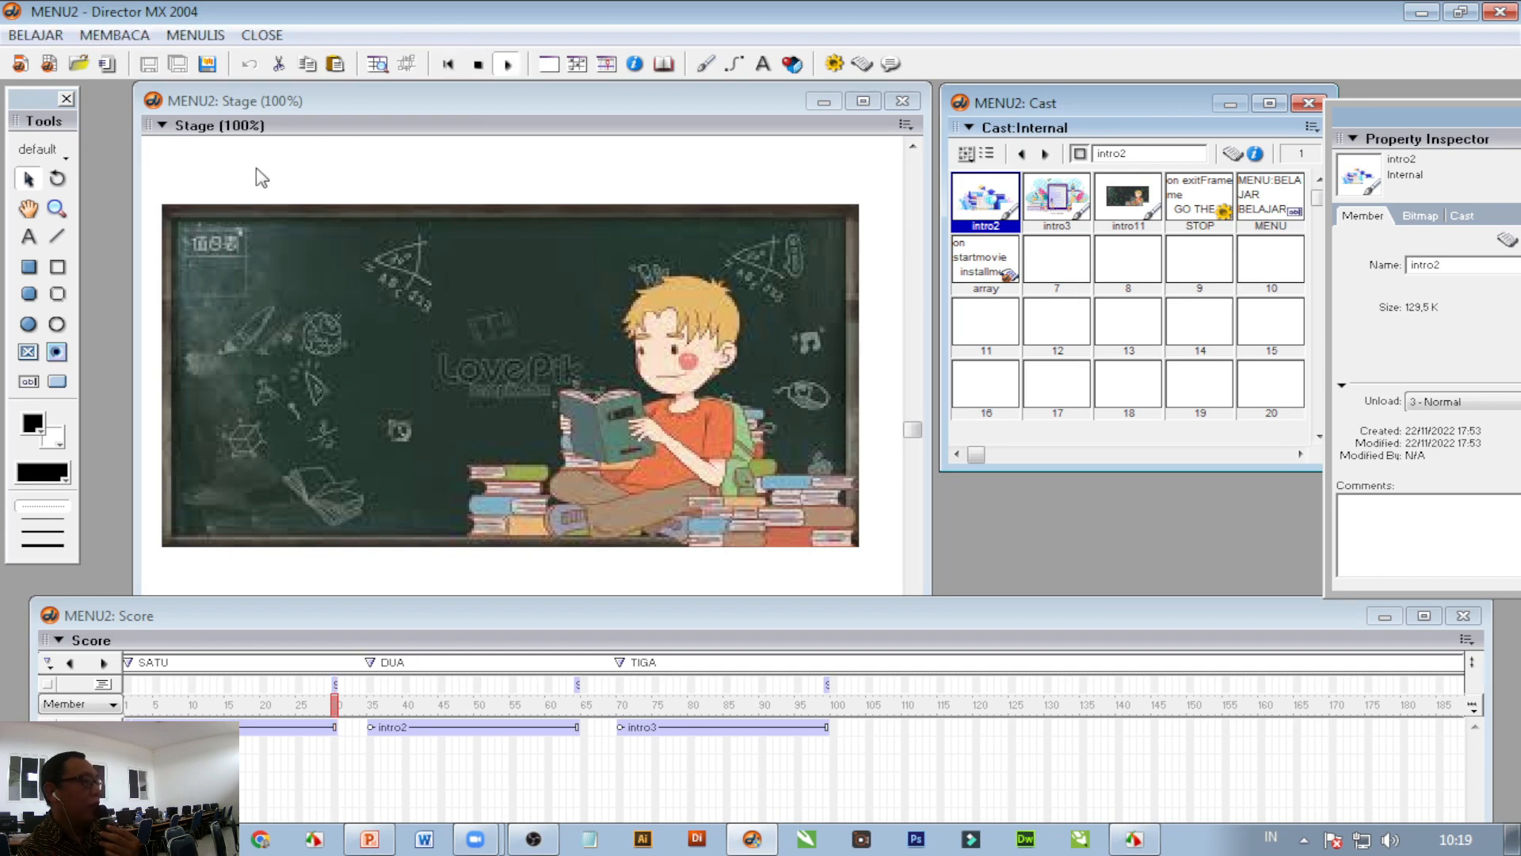
pyautogui.click(30, 38)
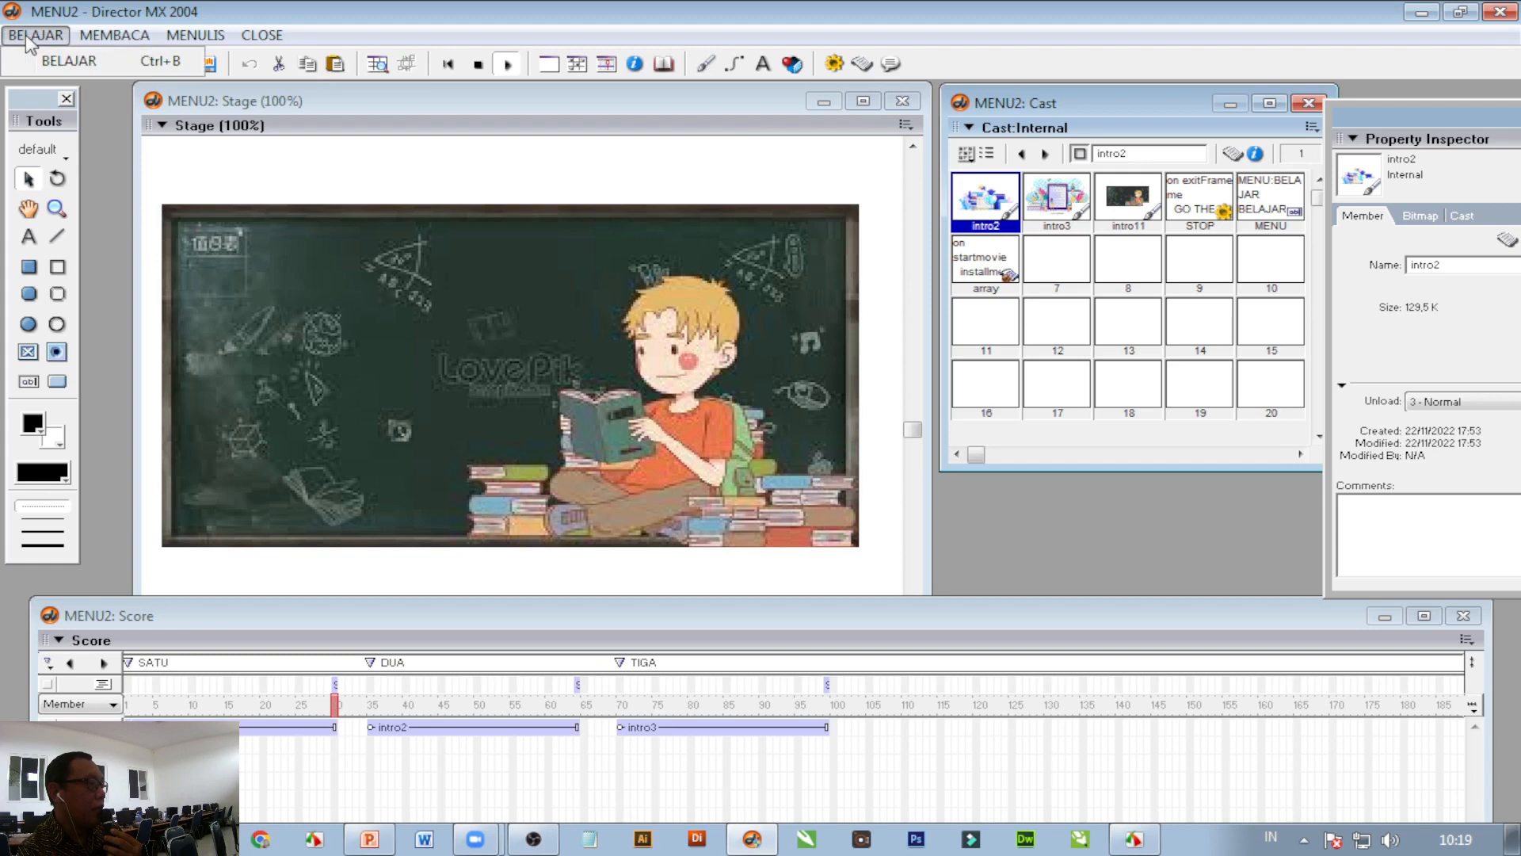
pyautogui.moveTo(95, 40)
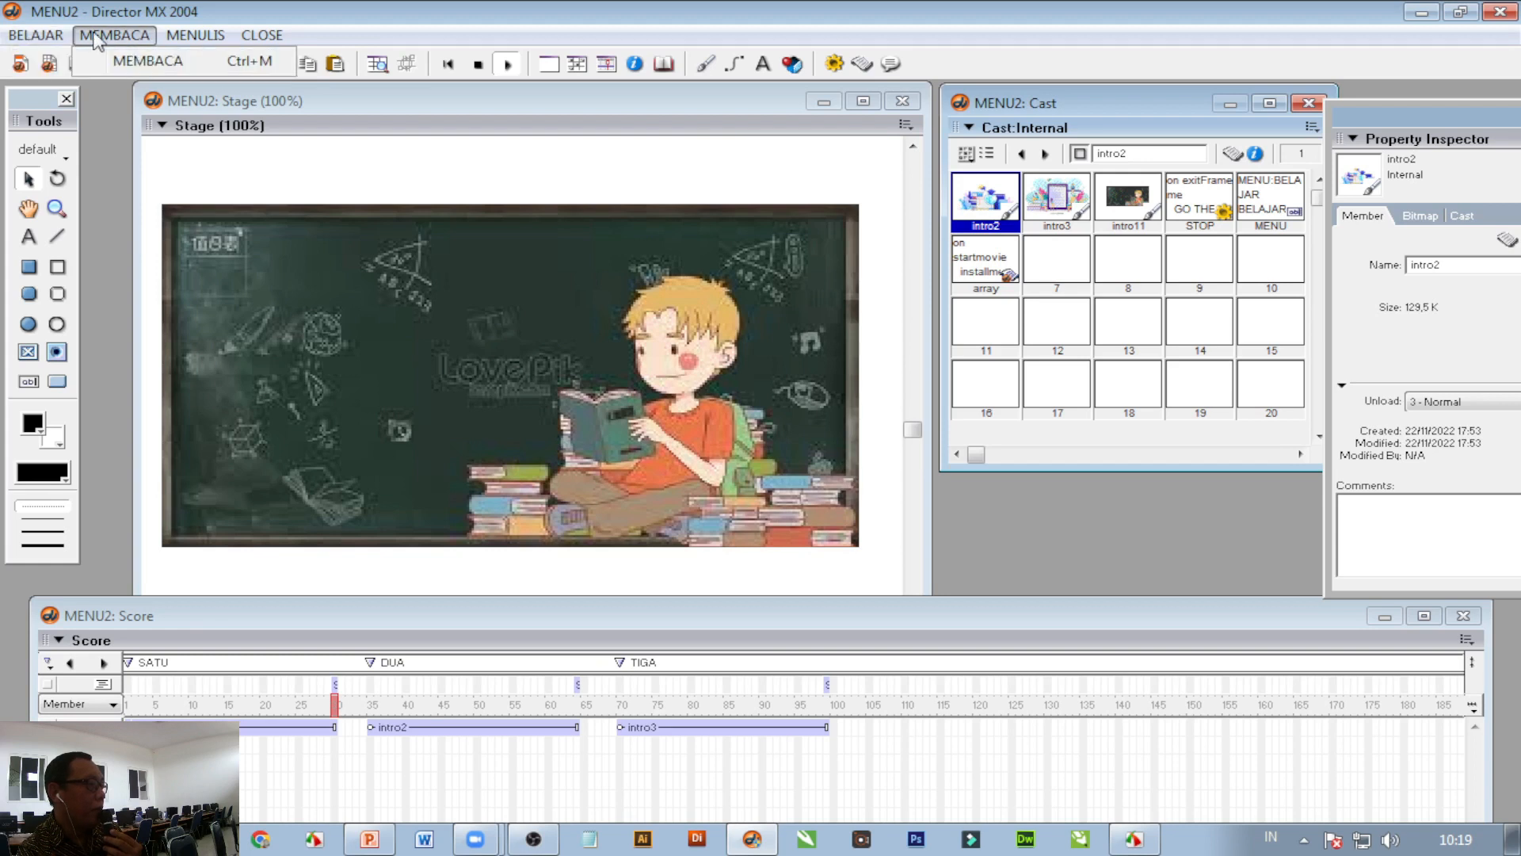
pyautogui.click(166, 63)
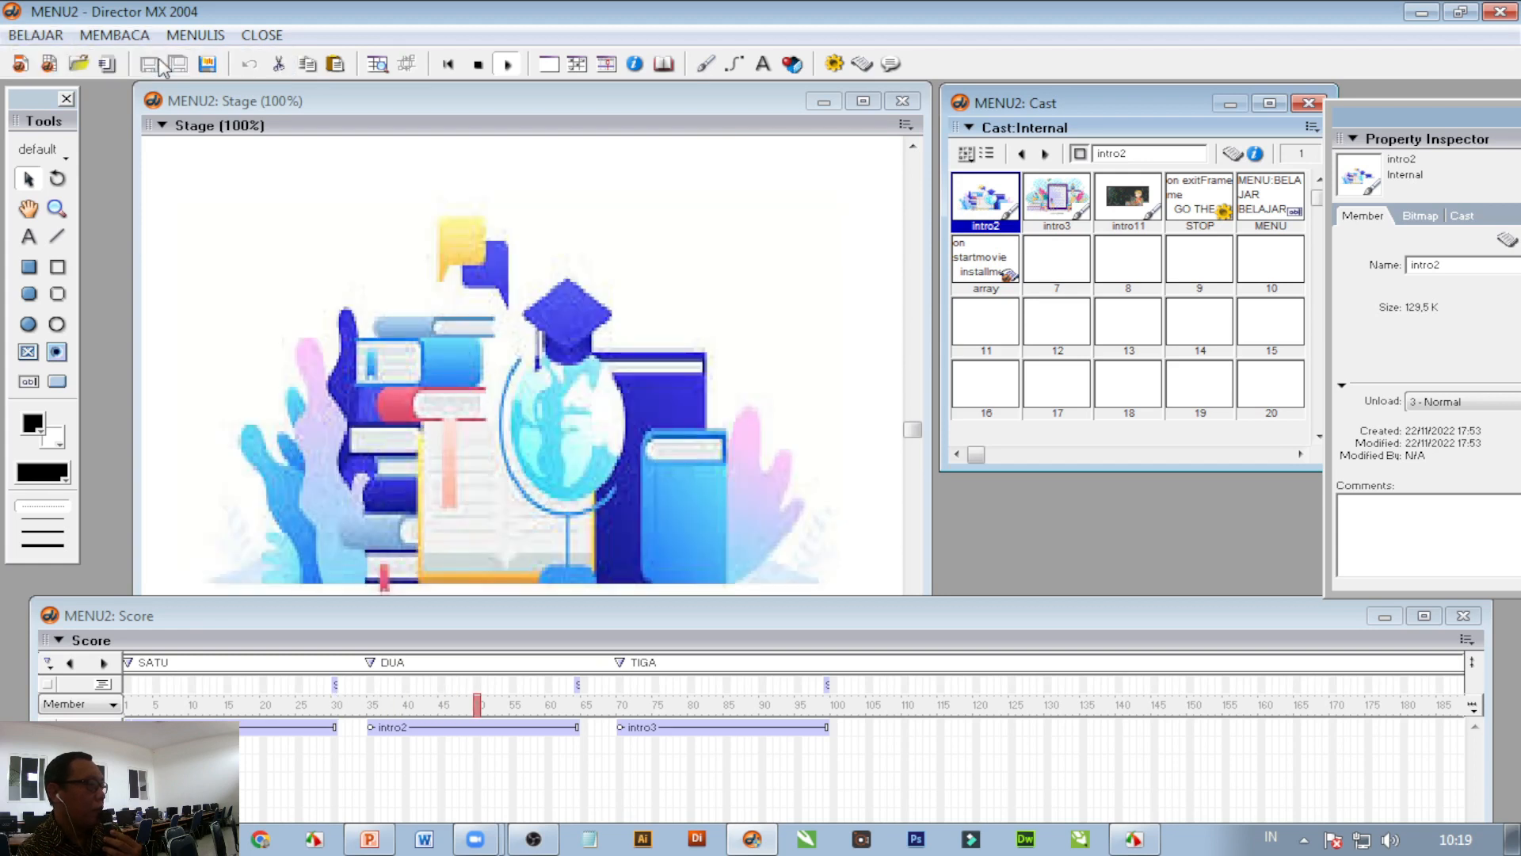
pyautogui.click(184, 37)
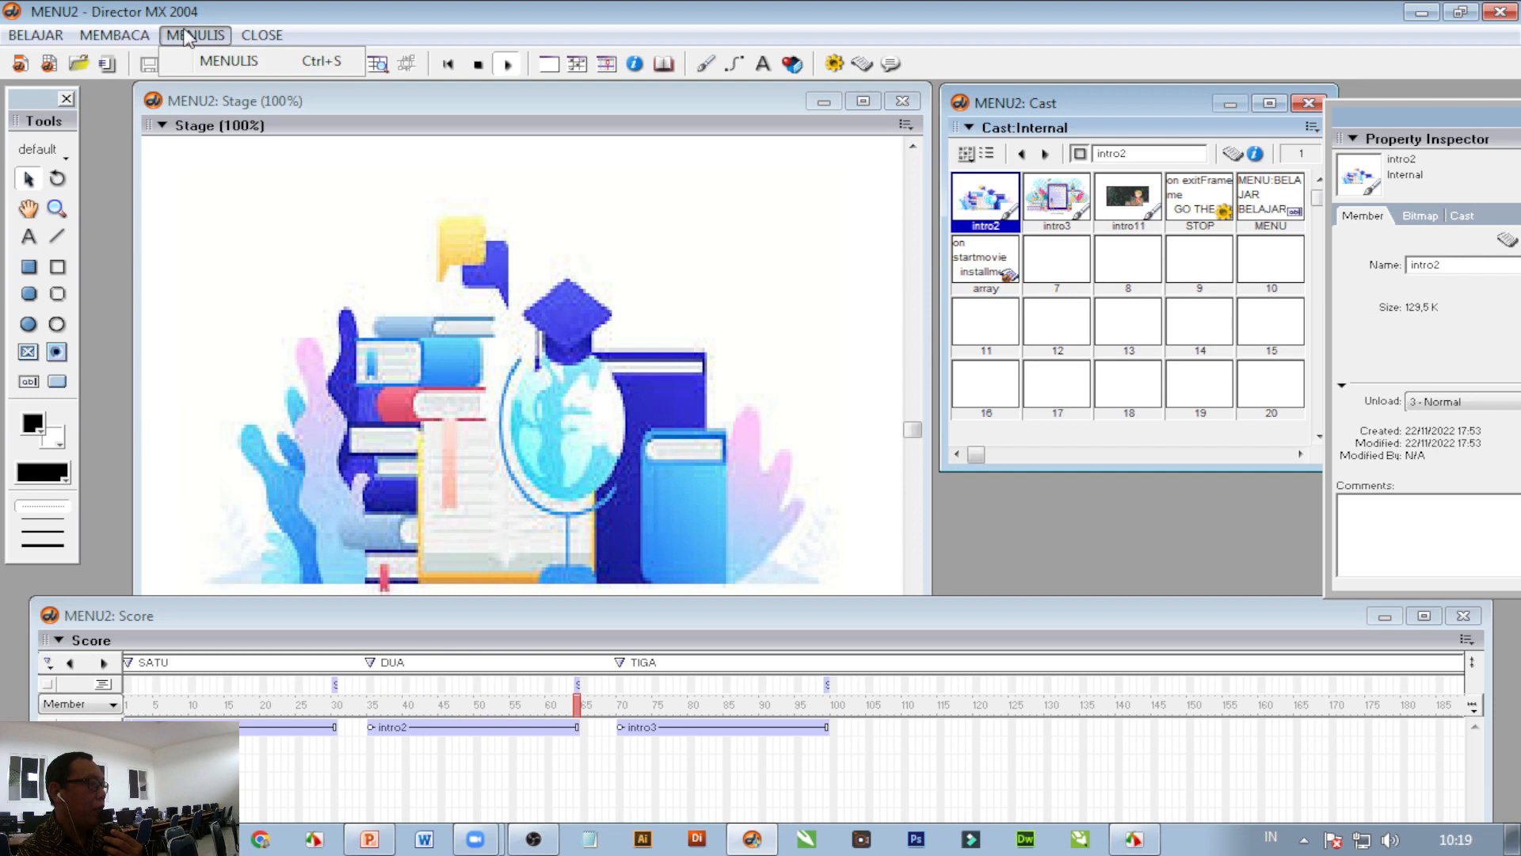
pyautogui.click(262, 68)
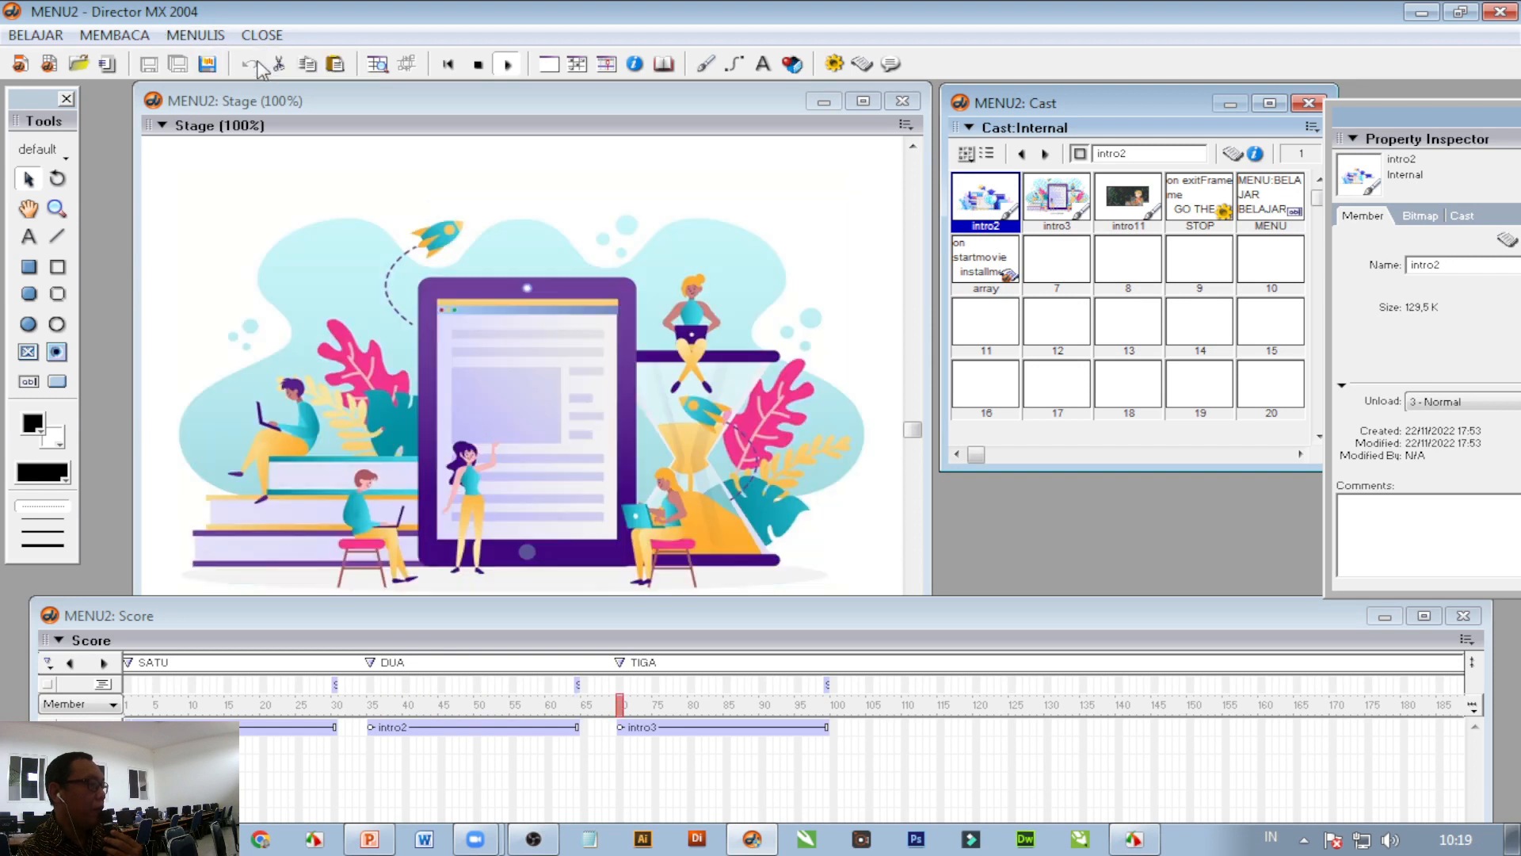
pyautogui.click(262, 36)
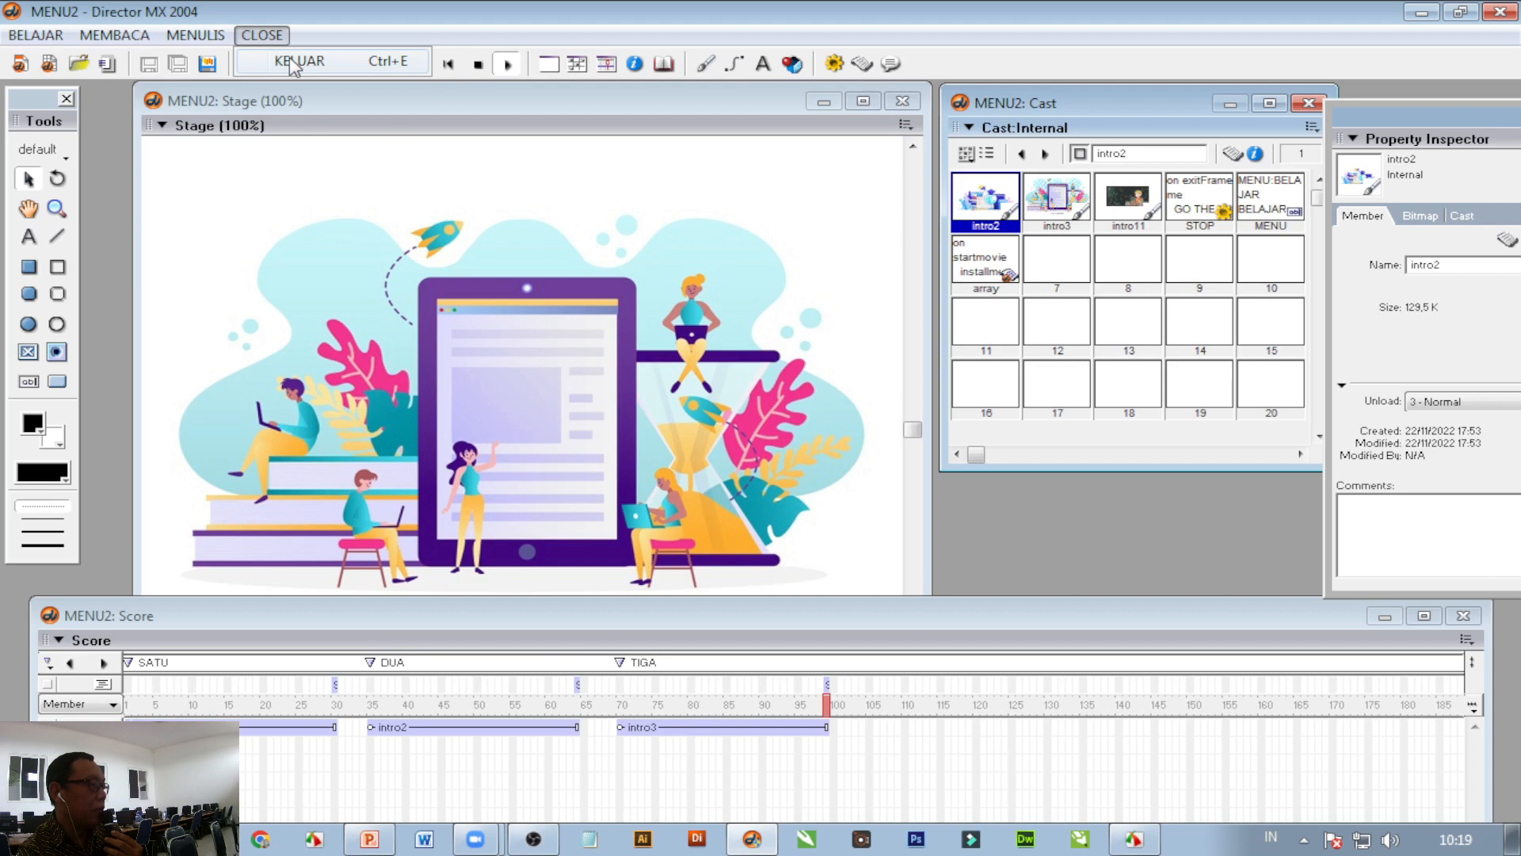
pyautogui.click(290, 61)
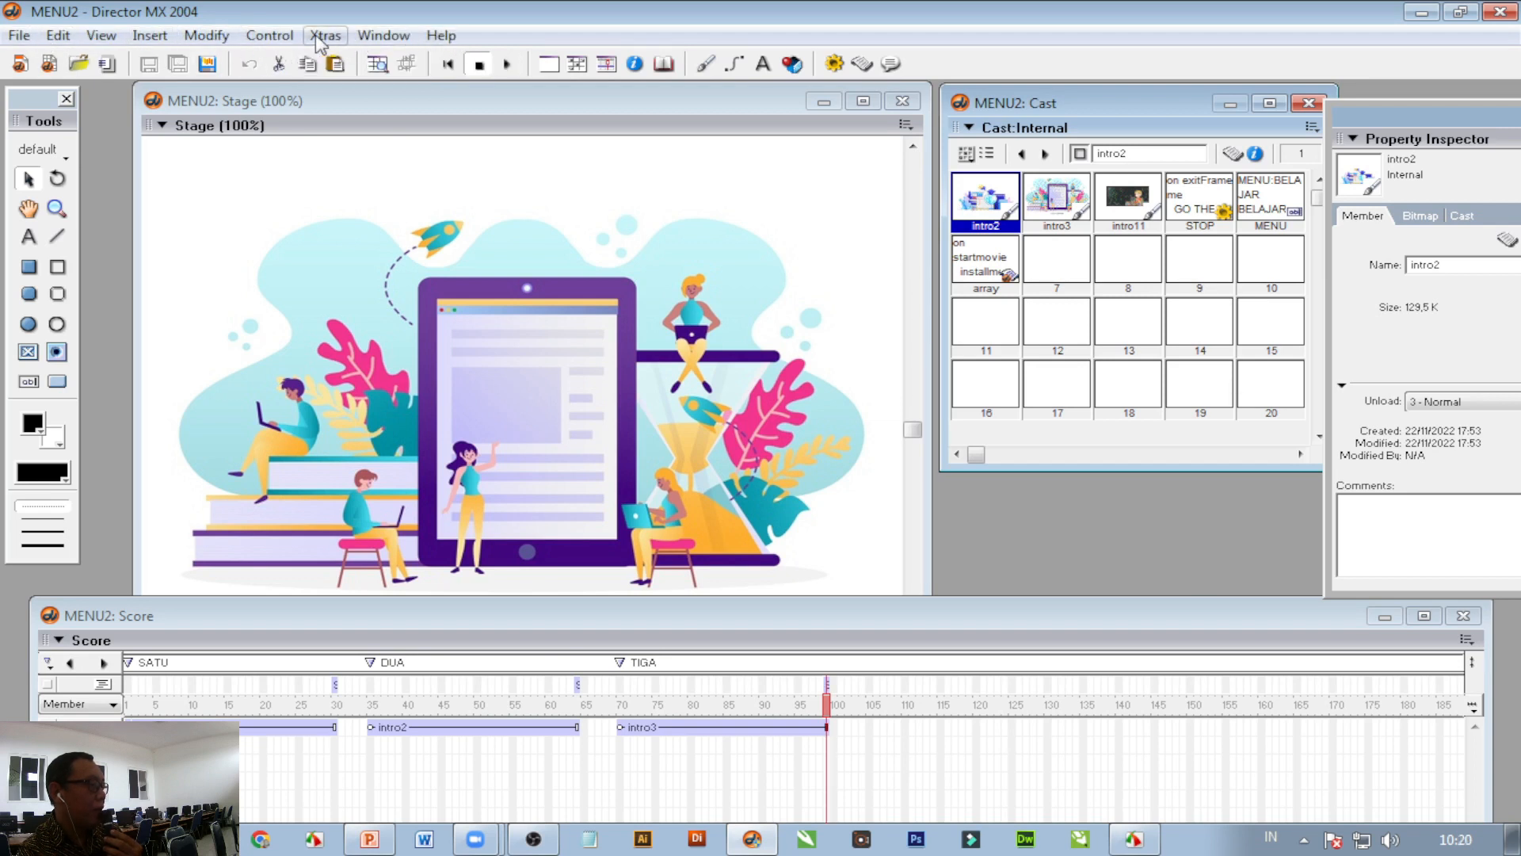
# Step: Replay the movie to test its BELAJAR, MEMBACA and MENULIS menu commands, and stop playback
pyautogui.click(507, 64)
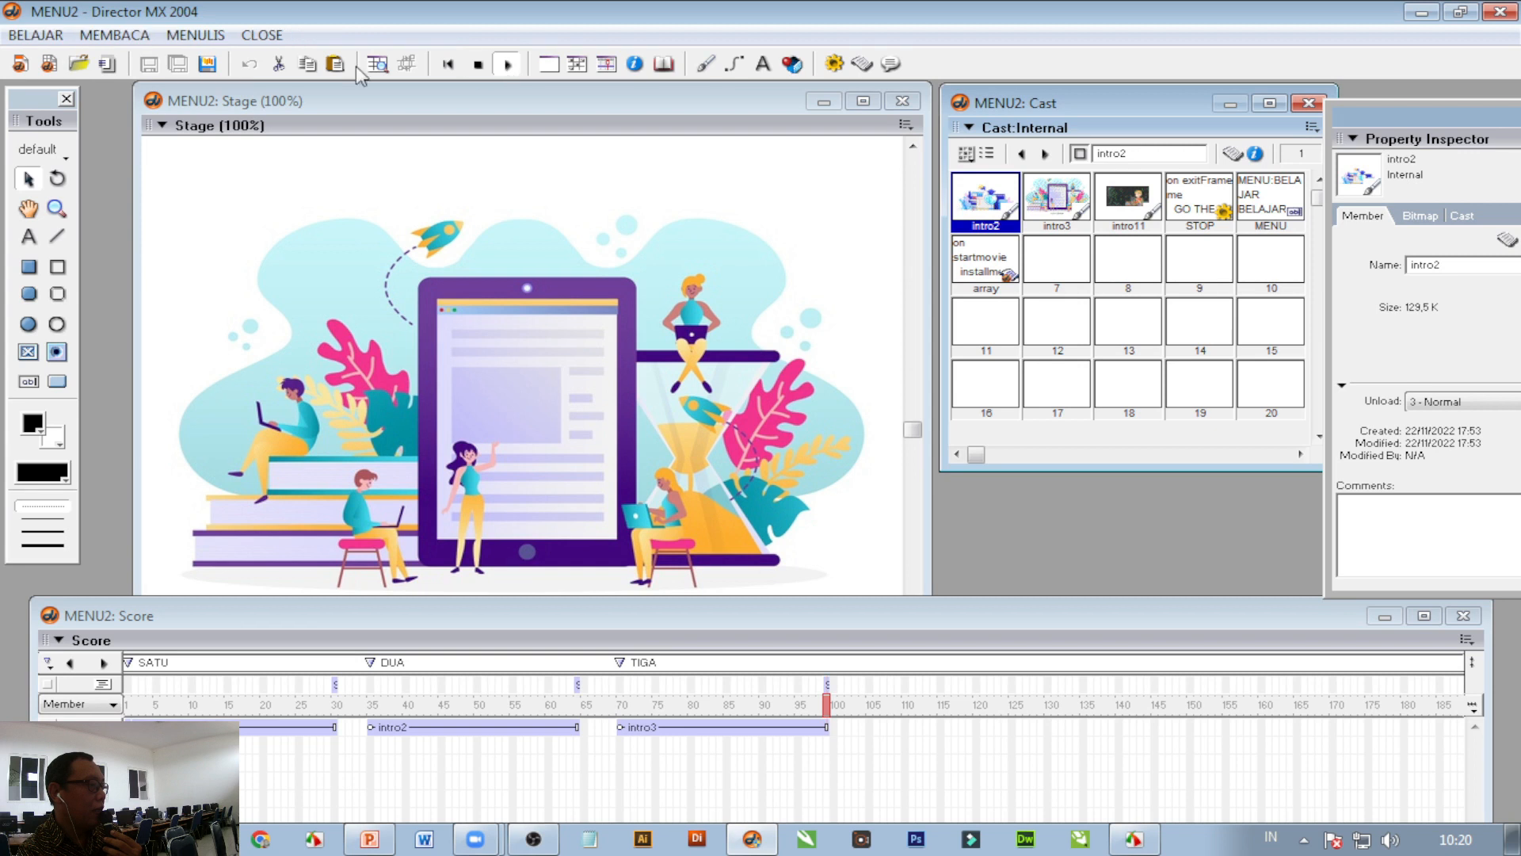
pyautogui.click(36, 35)
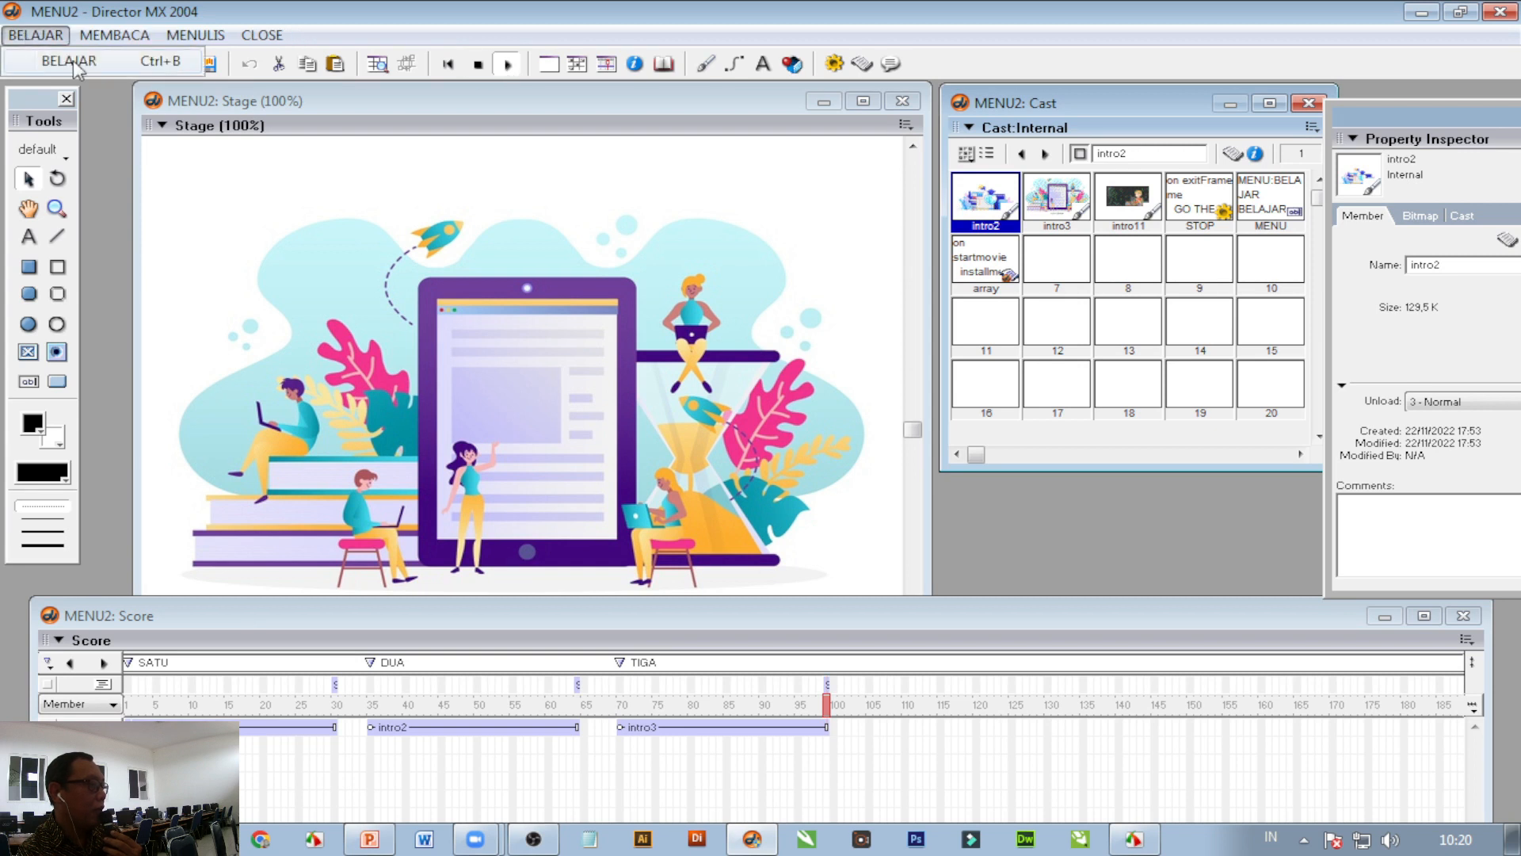
pyautogui.click(78, 66)
pyautogui.click(114, 35)
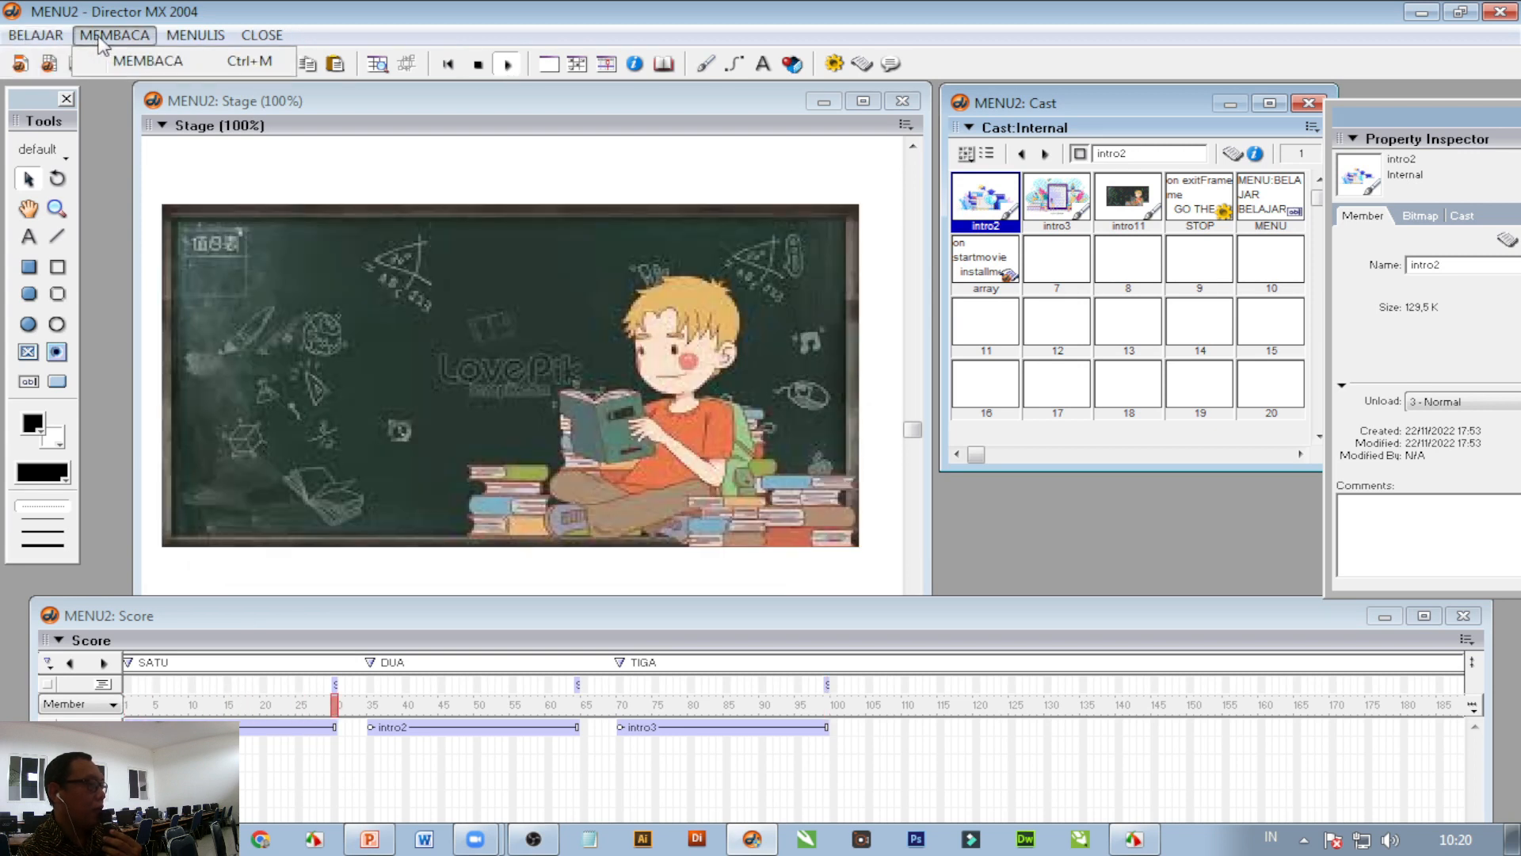
pyautogui.click(139, 65)
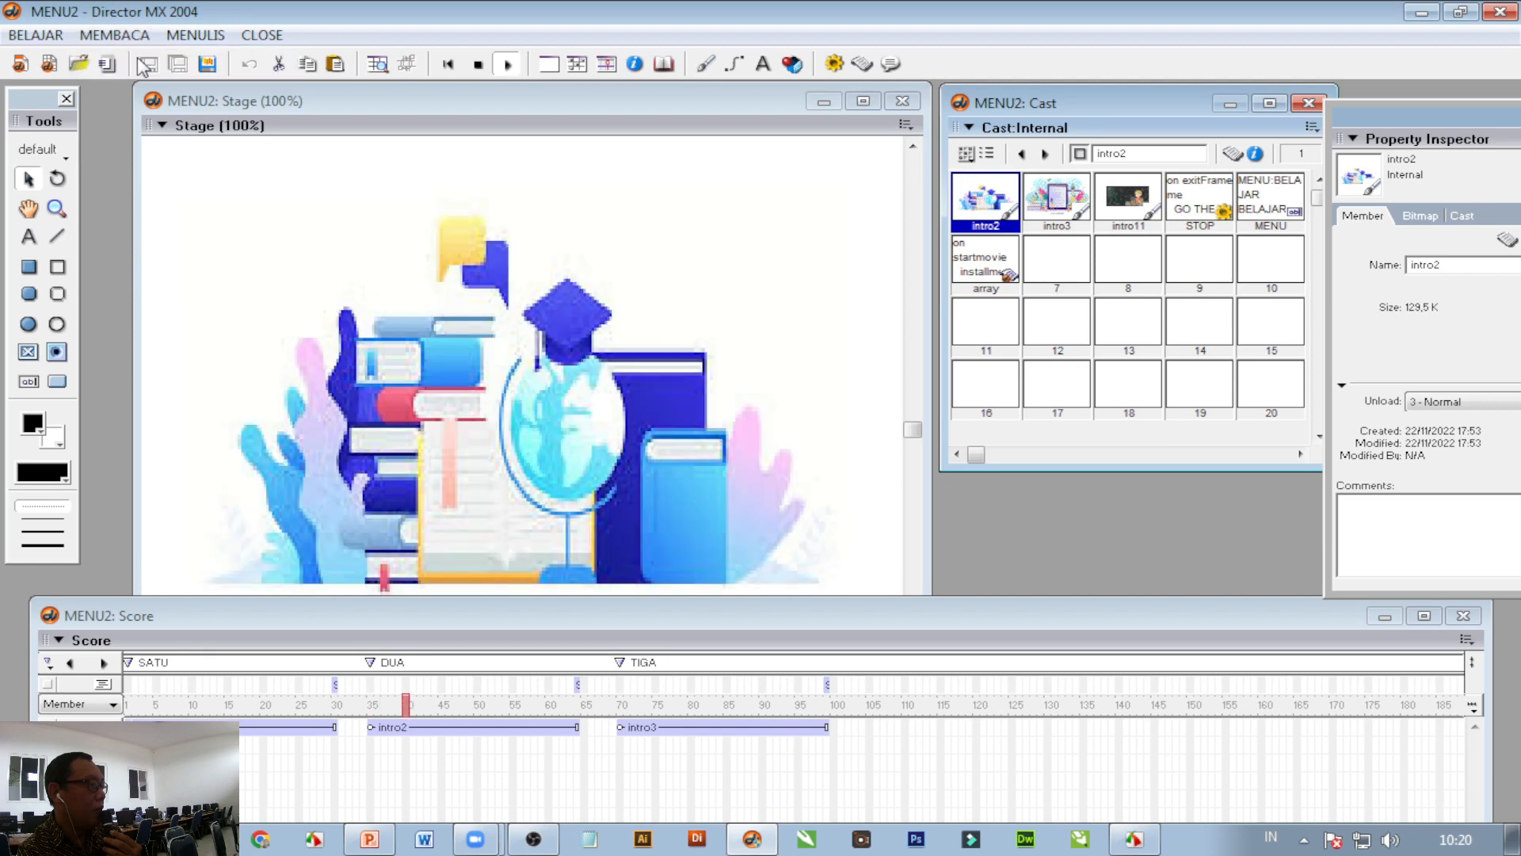
pyautogui.click(182, 36)
pyautogui.click(212, 64)
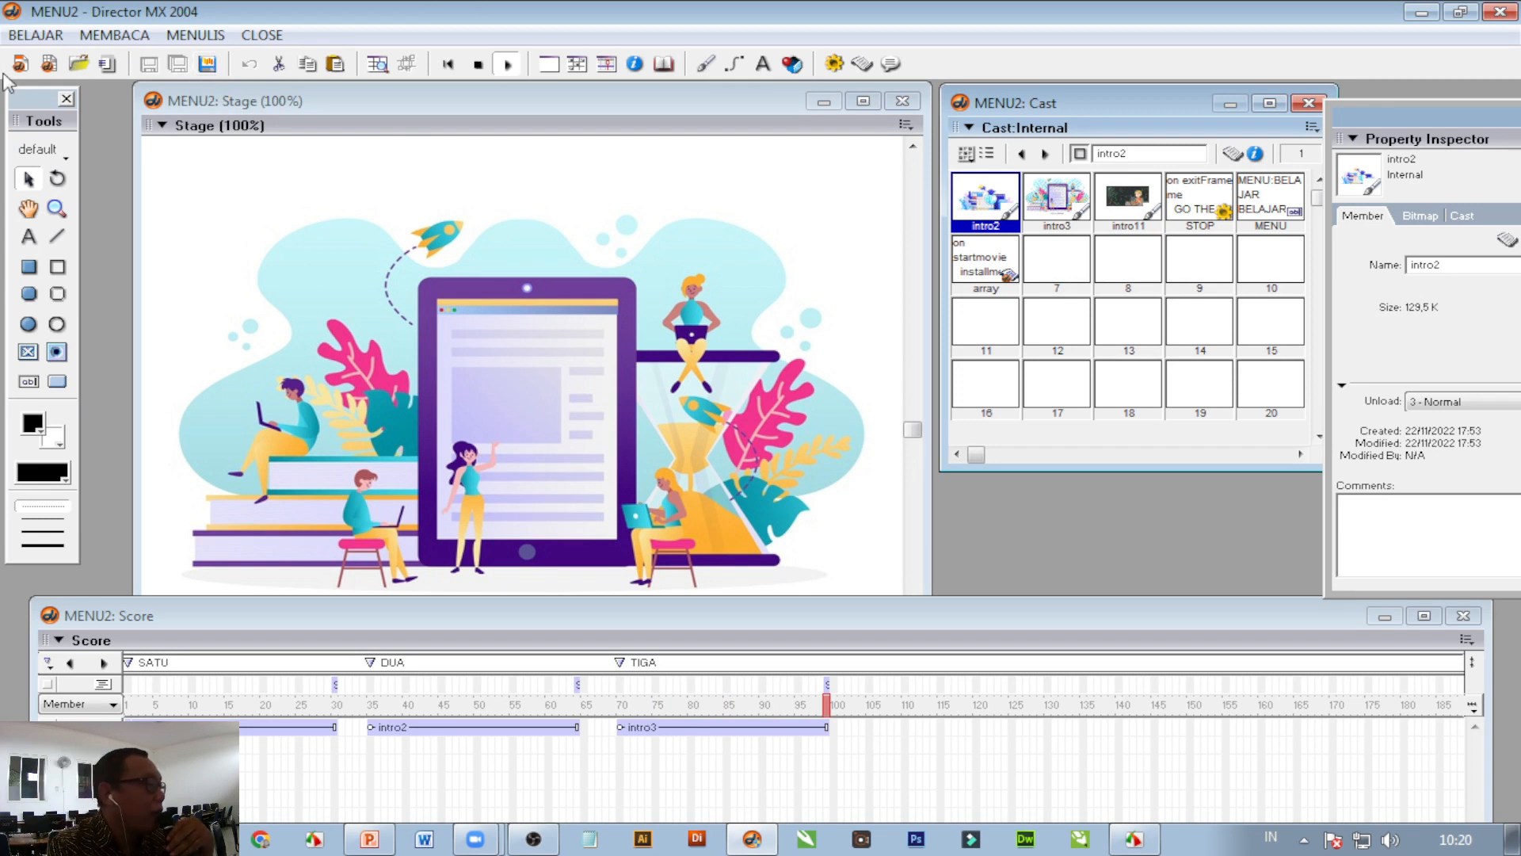
pyautogui.click(479, 67)
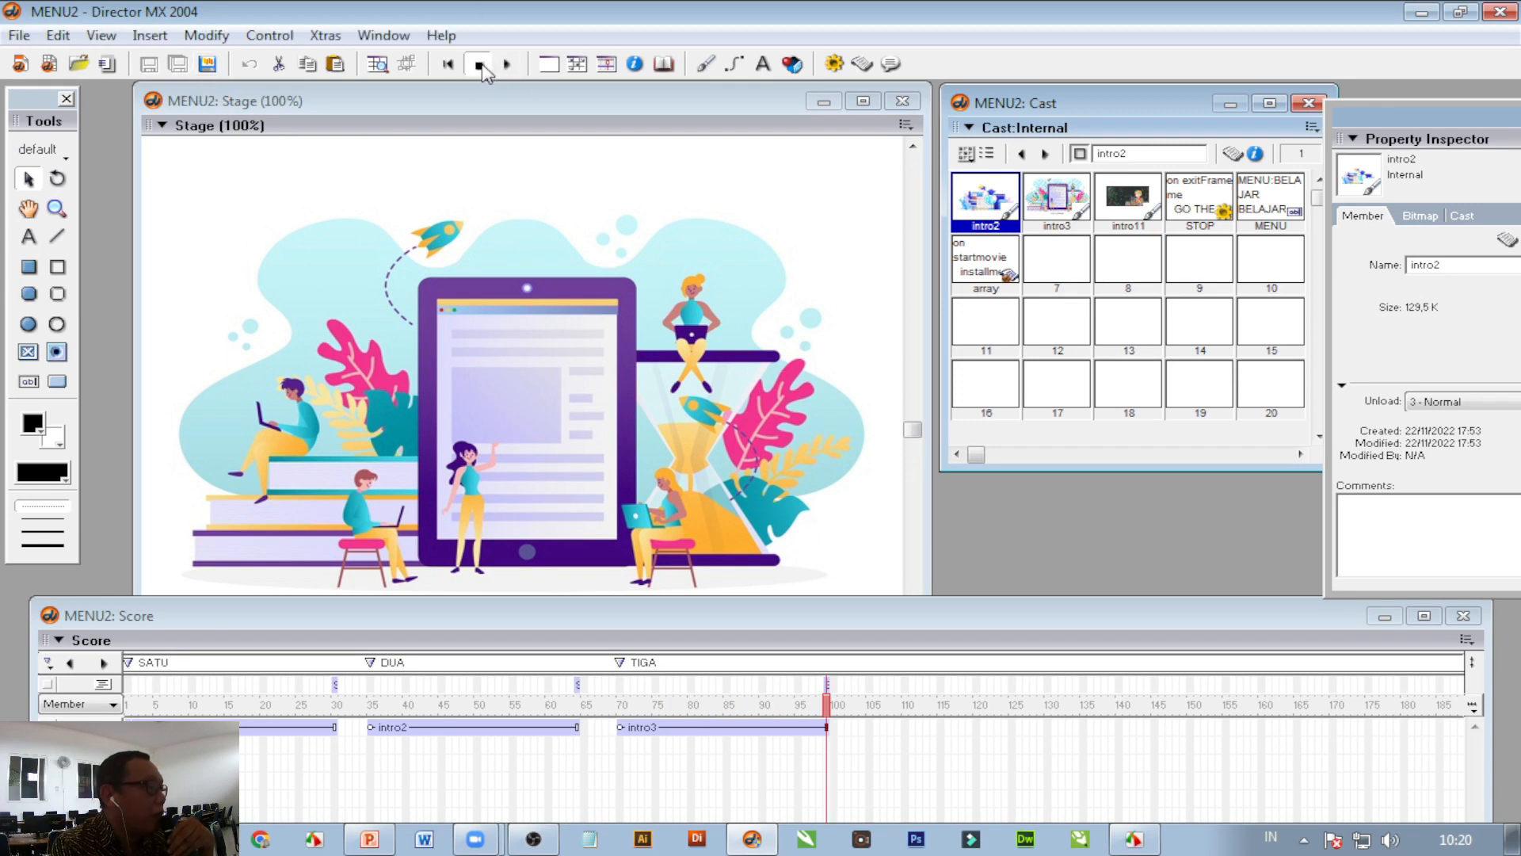
# Step: Create a new movie and show its internal cast as thumbnails
pyautogui.click(19, 35)
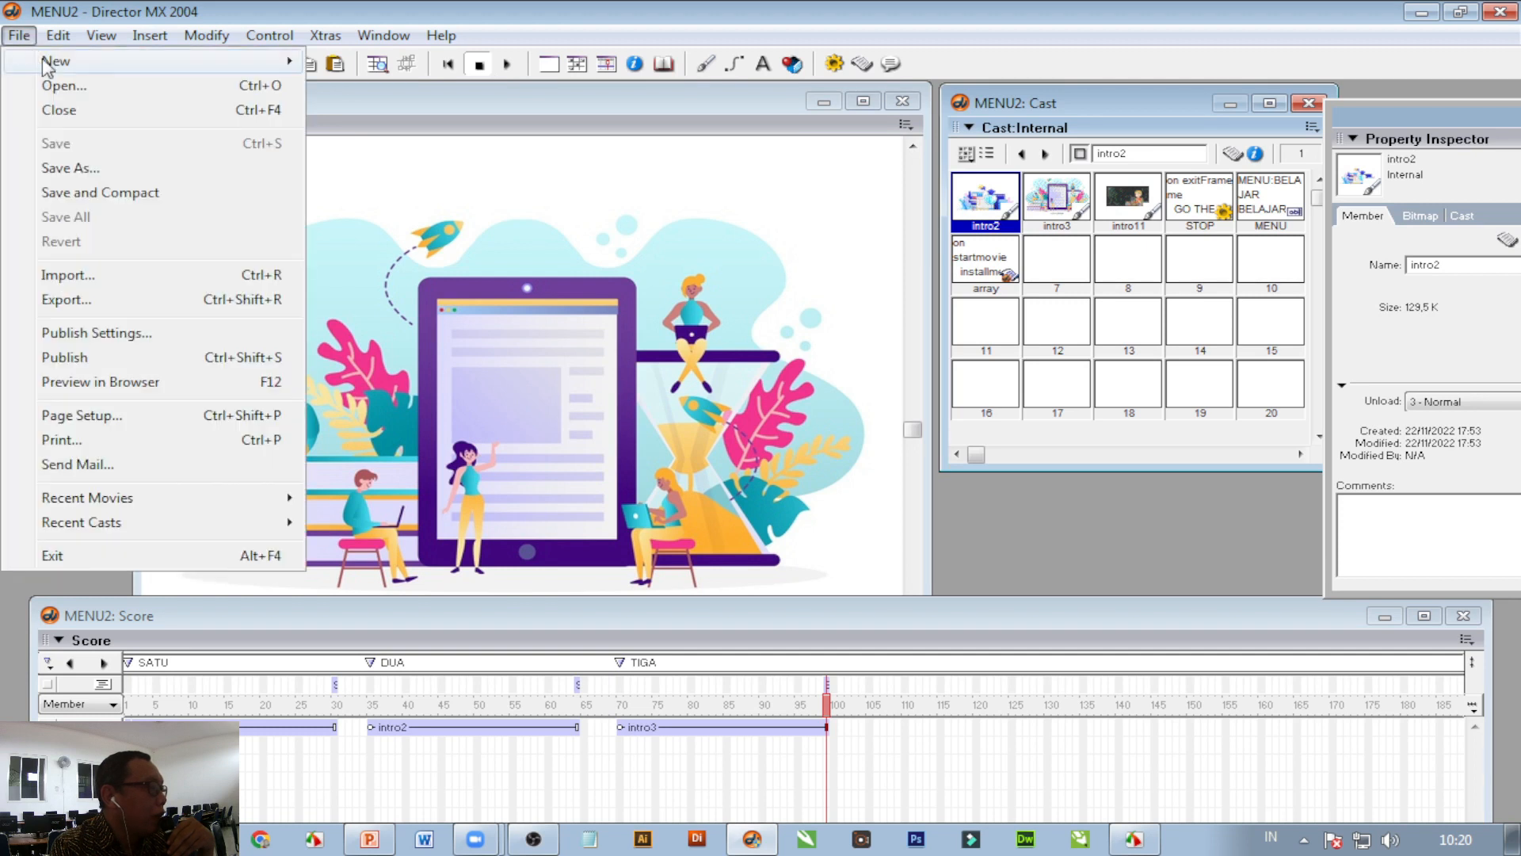
pyautogui.moveTo(267, 63)
pyautogui.click(349, 60)
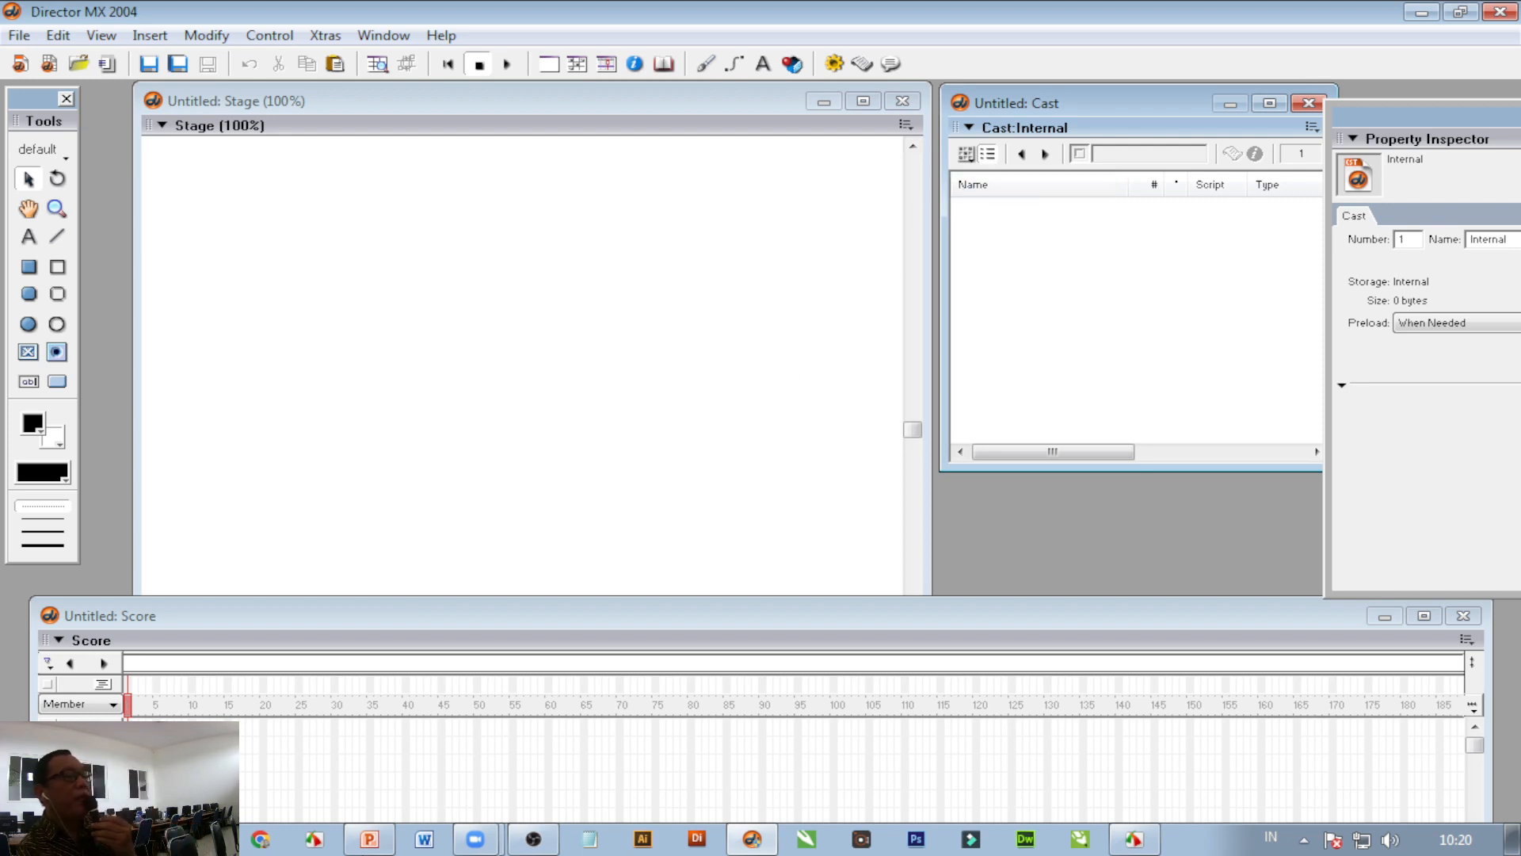
pyautogui.click(982, 154)
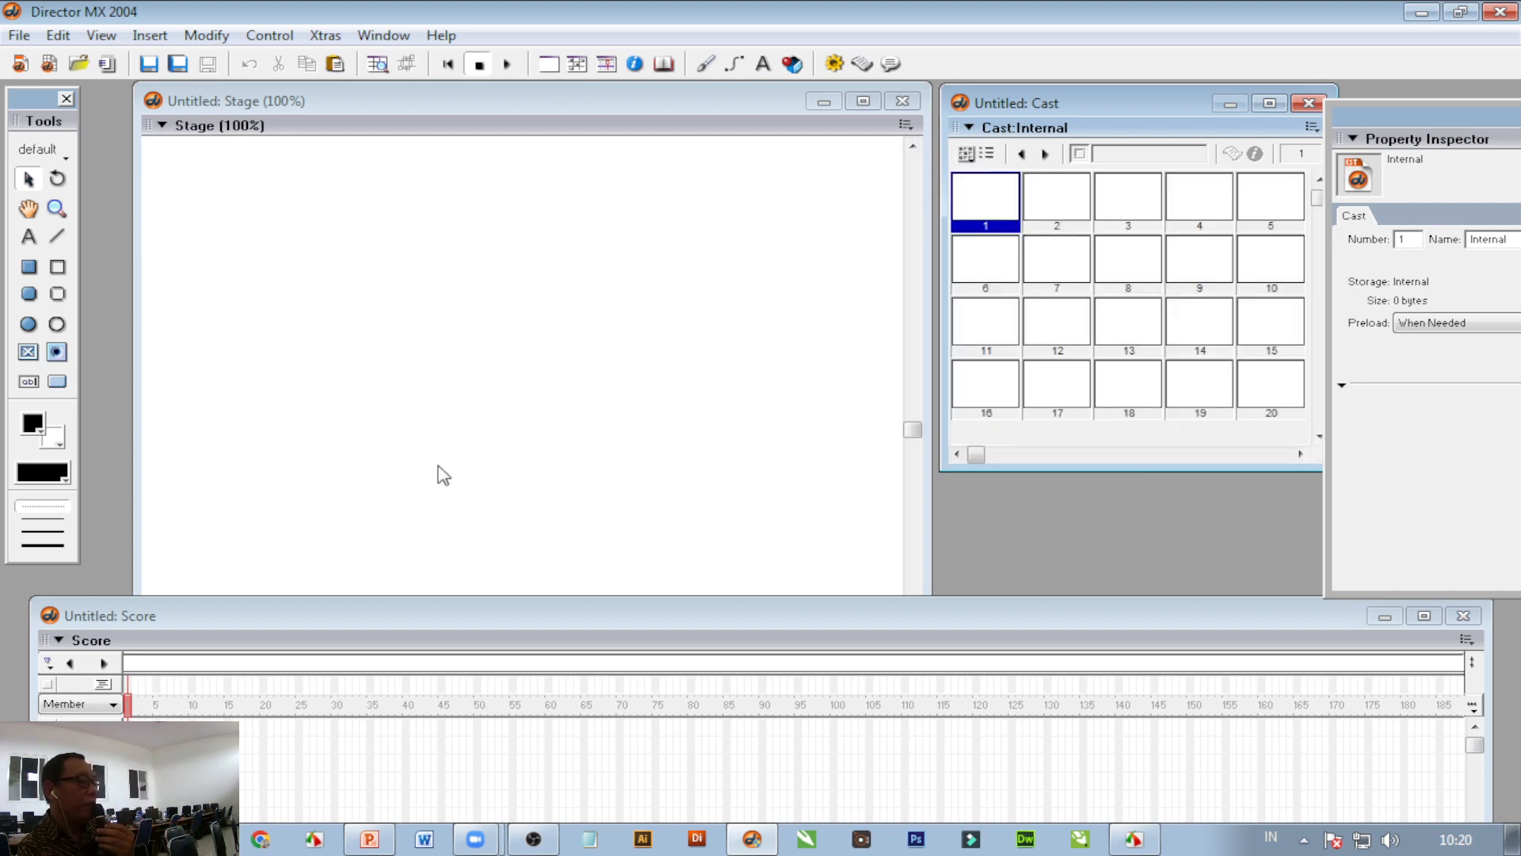
# Step: Draw a filled black ellipse about 255 by 240 on the stage and shrink the stage window to clear the score
pyautogui.click(27, 327)
pyautogui.moveTo(340, 308); pyautogui.dragTo(655, 585)
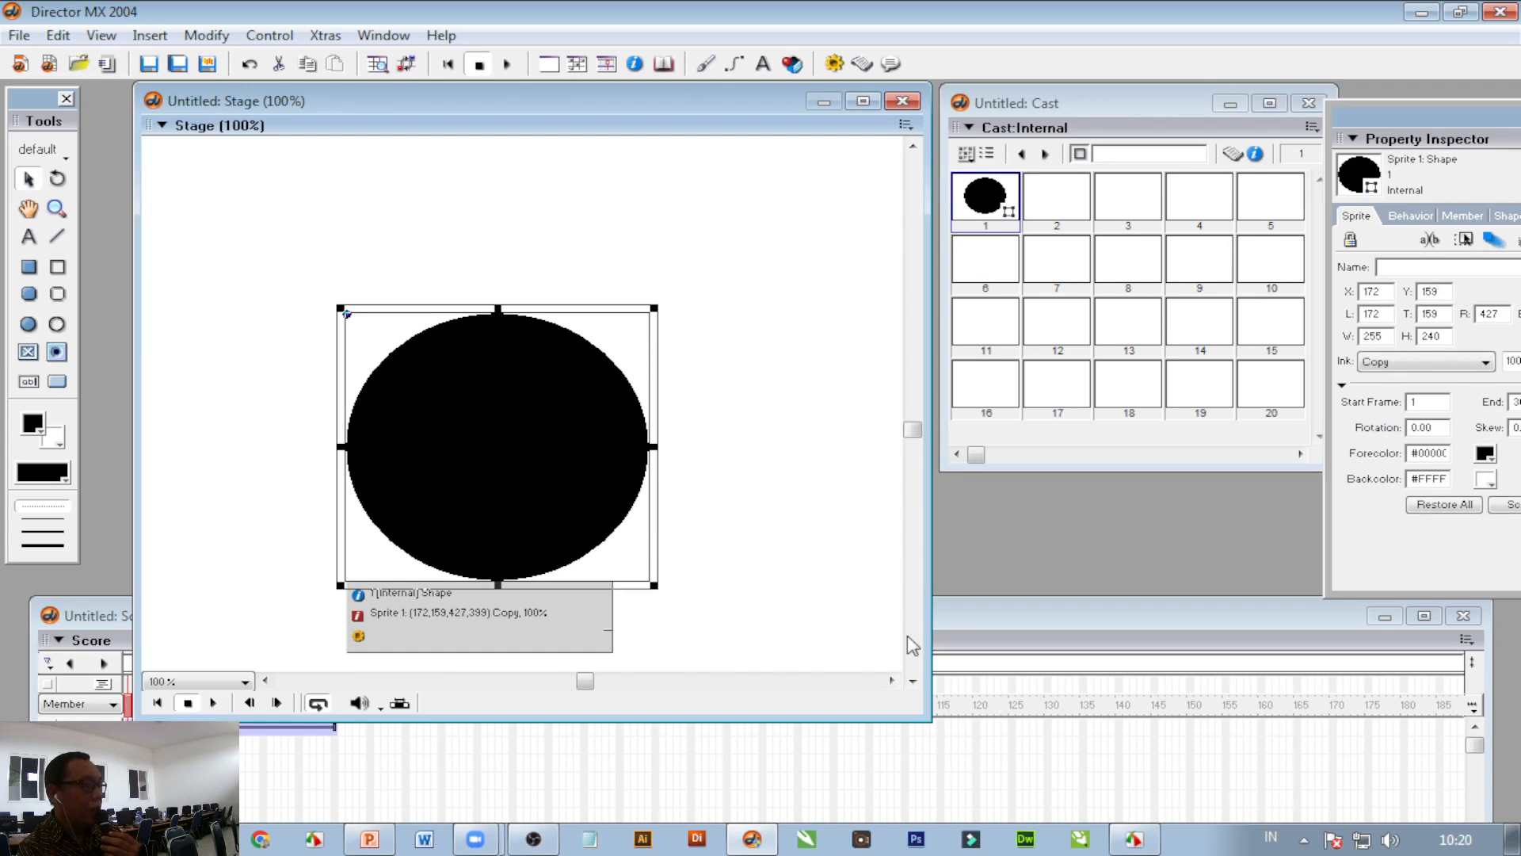
pyautogui.moveTo(917, 718); pyautogui.dragTo(784, 590)
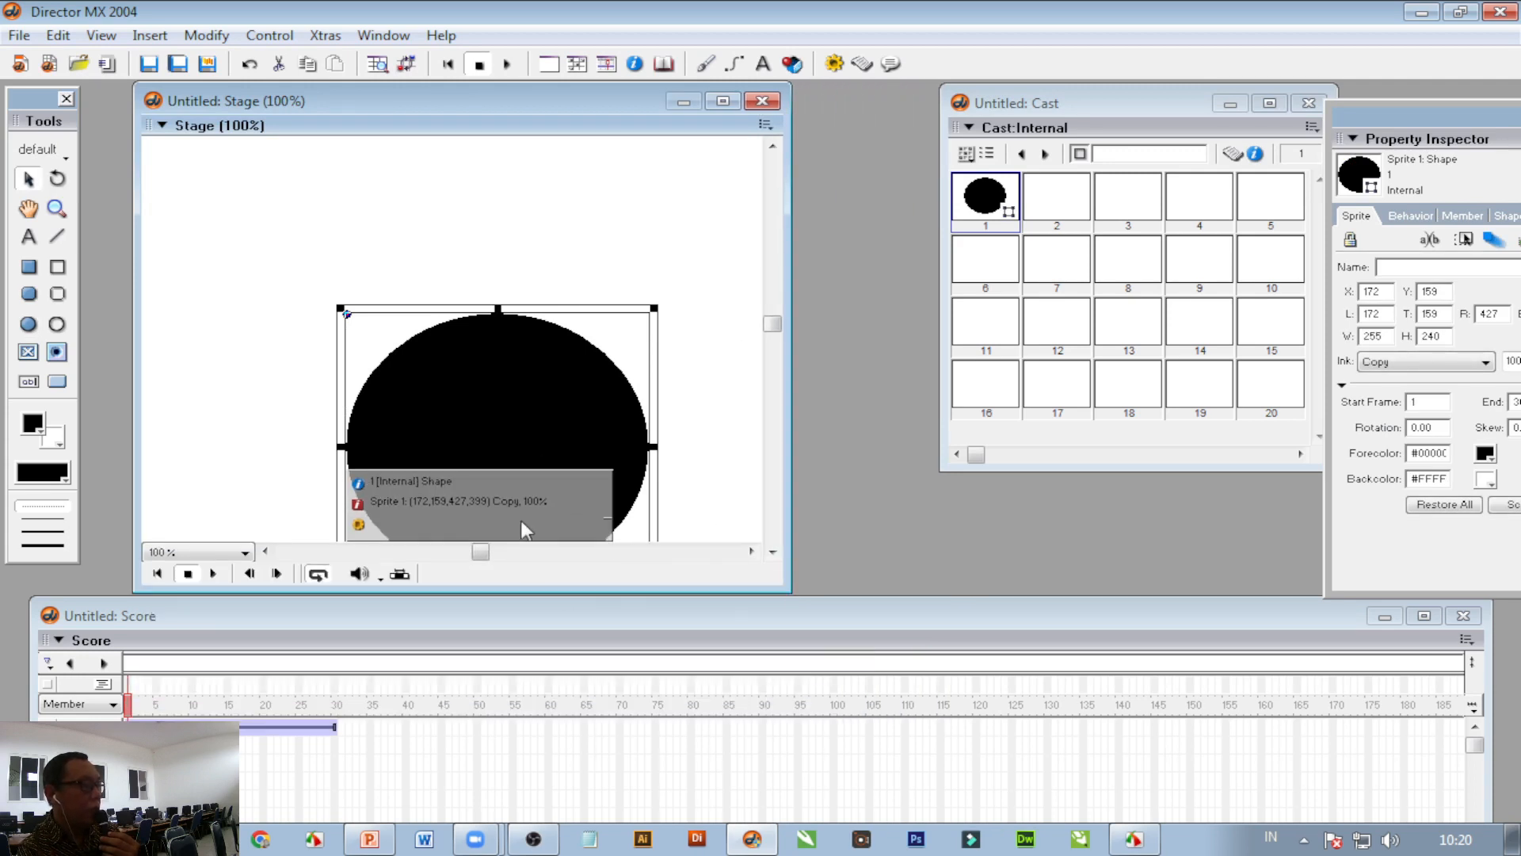
pyautogui.moveTo(773, 323); pyautogui.dragTo(773, 373)
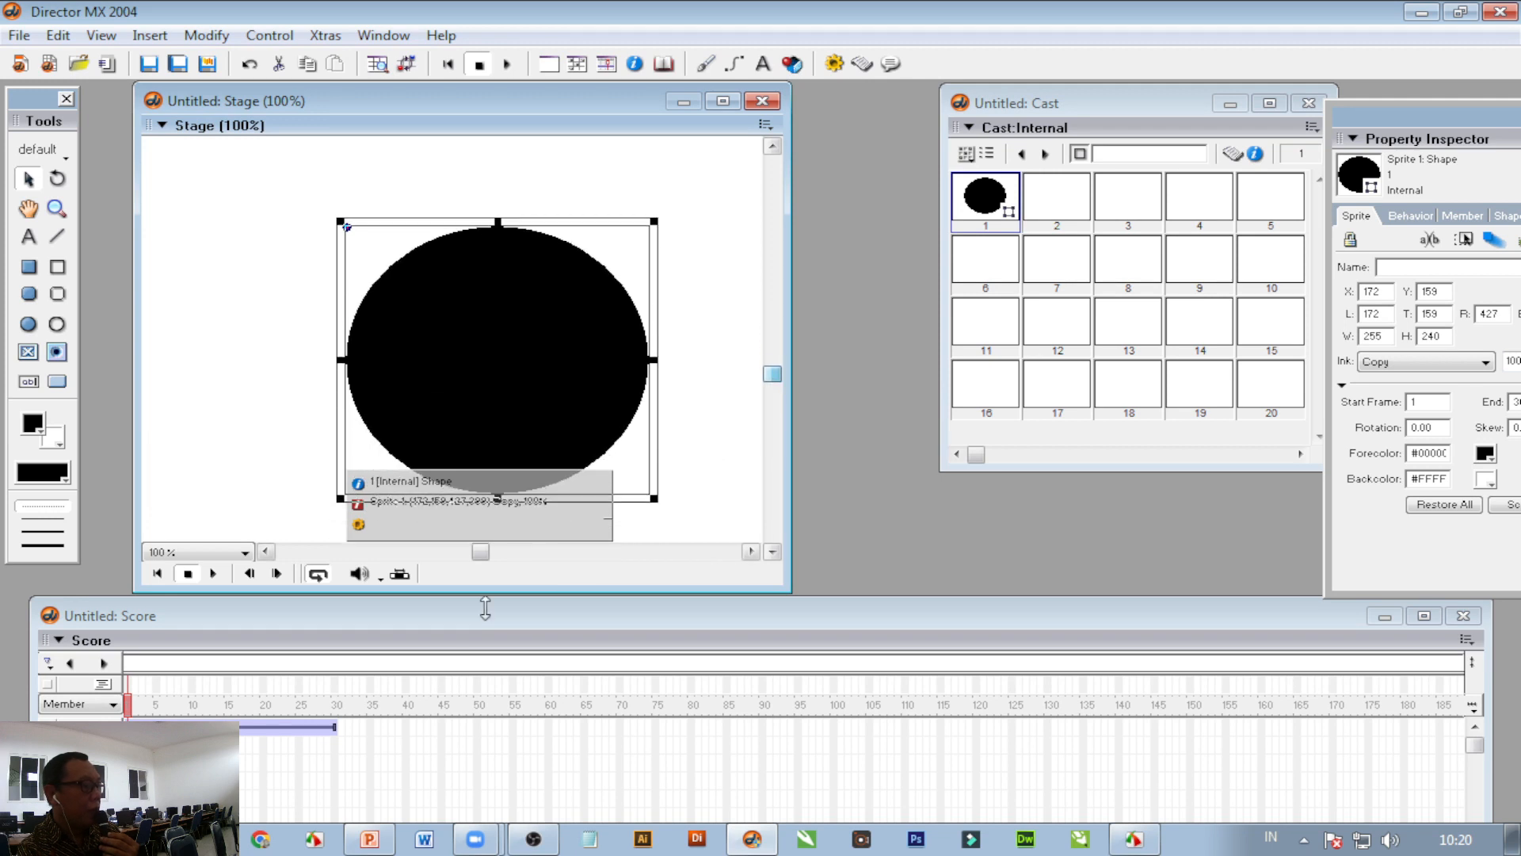
# Step: Draw a wide filled black rectangle about 498 by 93 on the stage, starting at frame 35 of channel 1
pyautogui.click(370, 725)
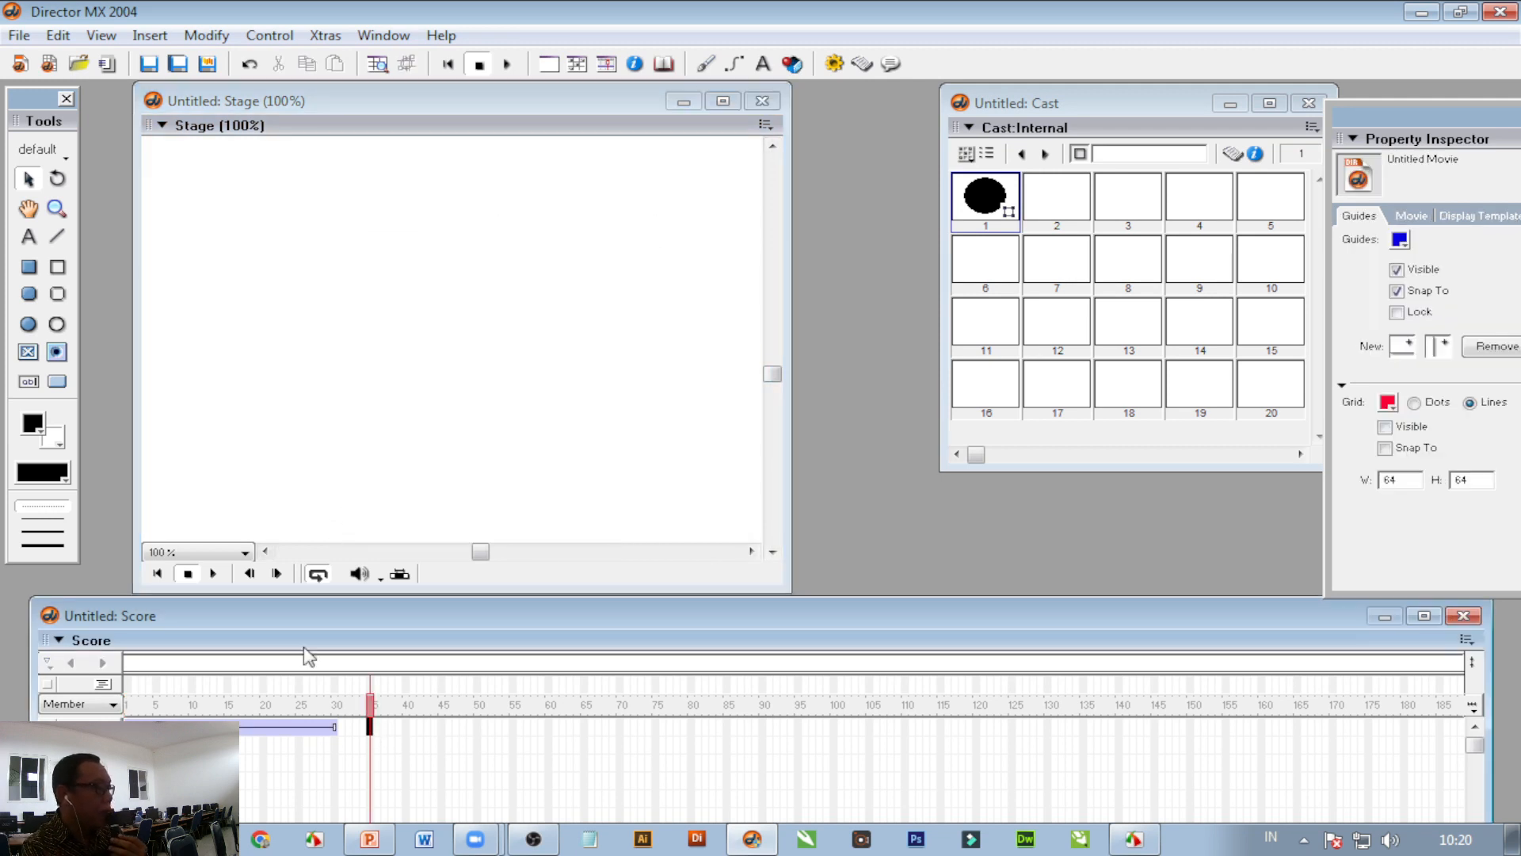
pyautogui.click(27, 267)
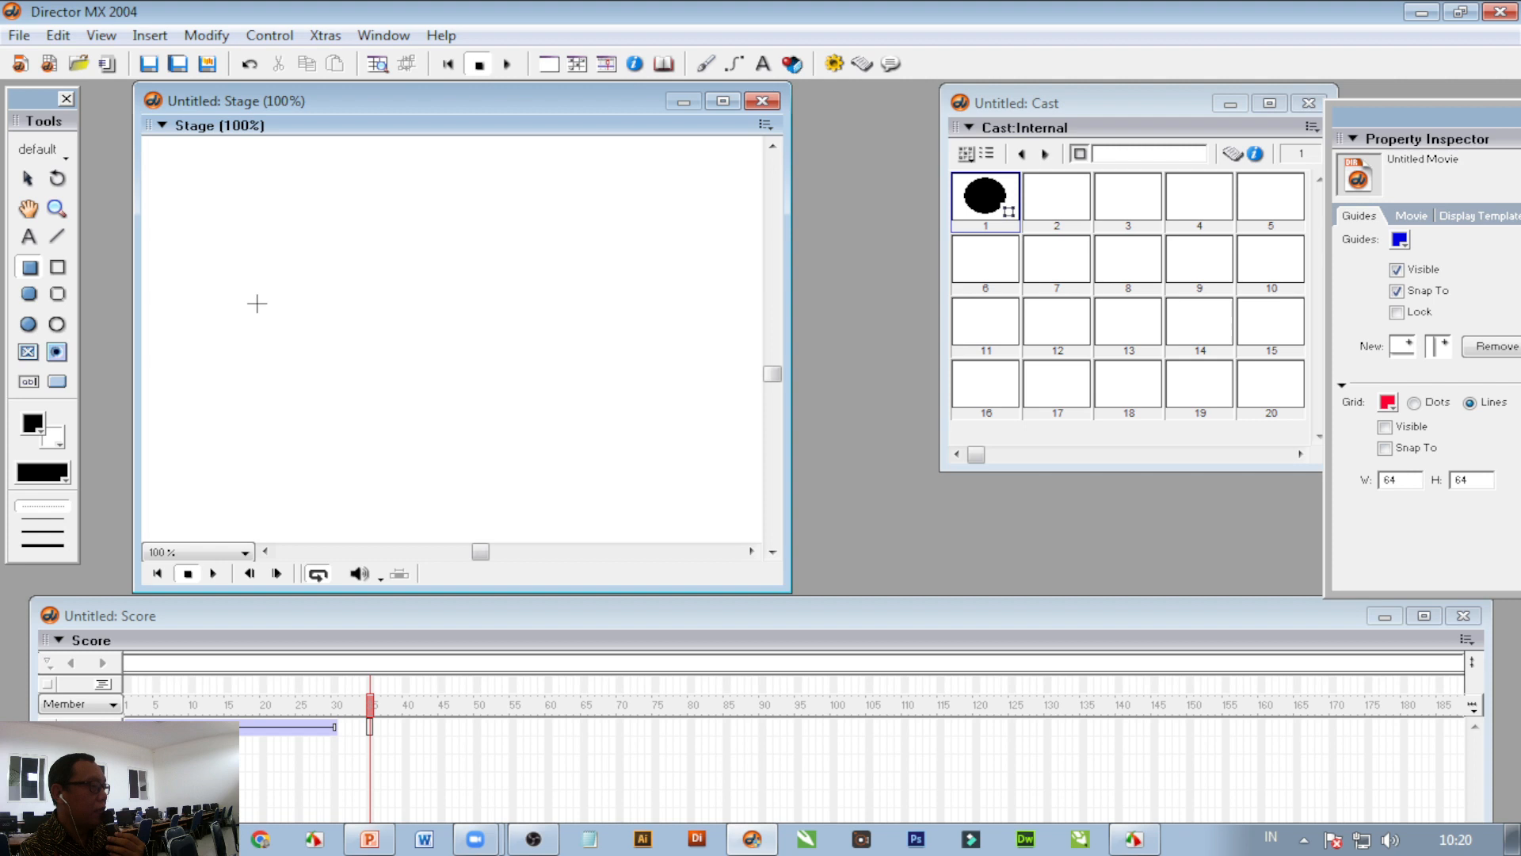
pyautogui.moveTo(162, 351); pyautogui.dragTo(757, 459)
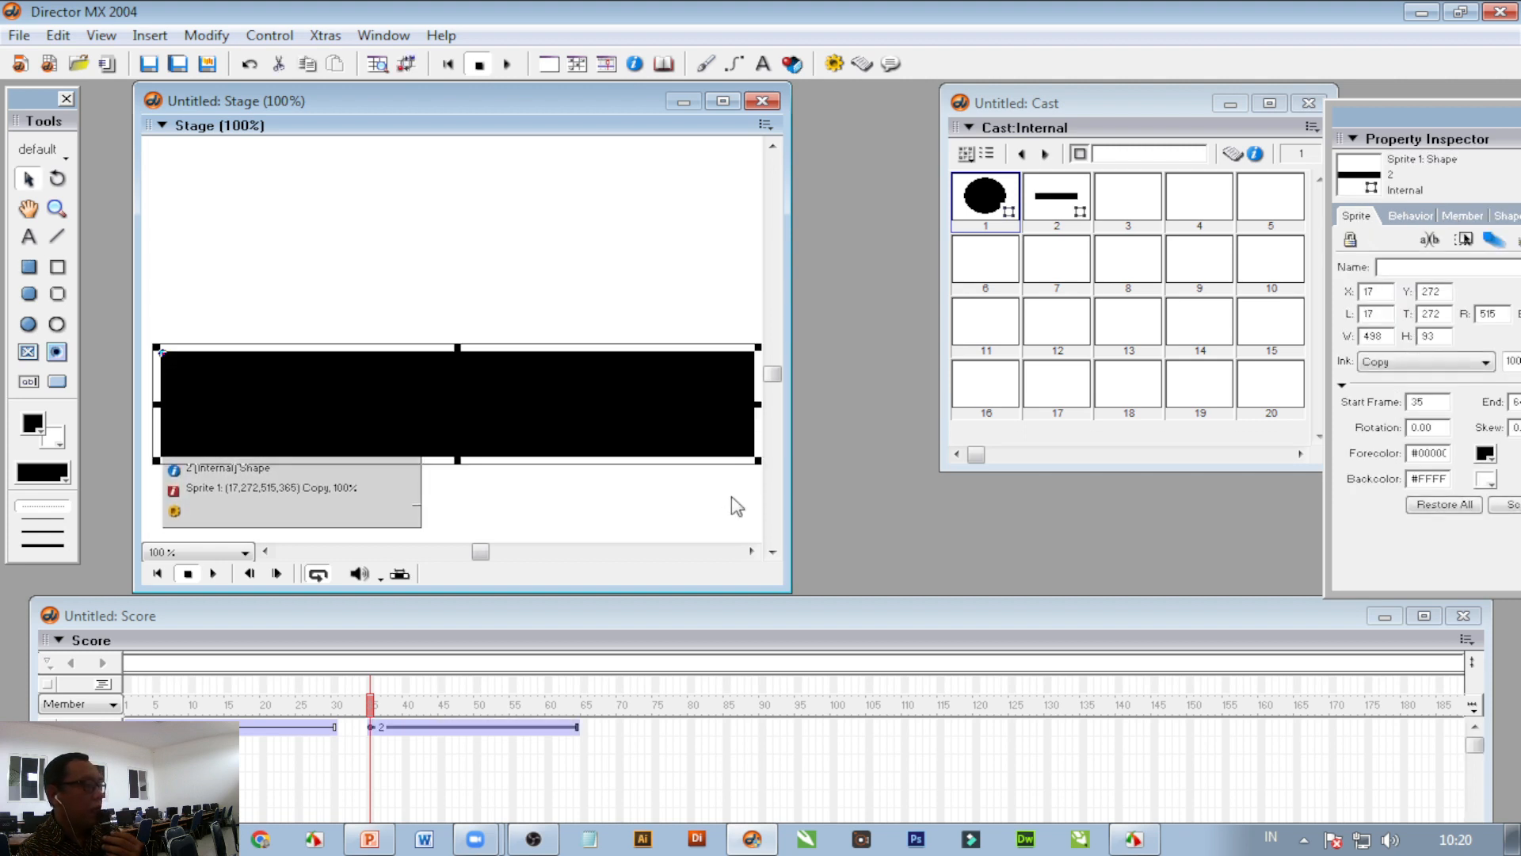
# Step: Draw two filled black rounded rectangles starting at frame 70: a vertical one about 59 by 244 and a horizontal one about 218 by 38
pyautogui.click(620, 727)
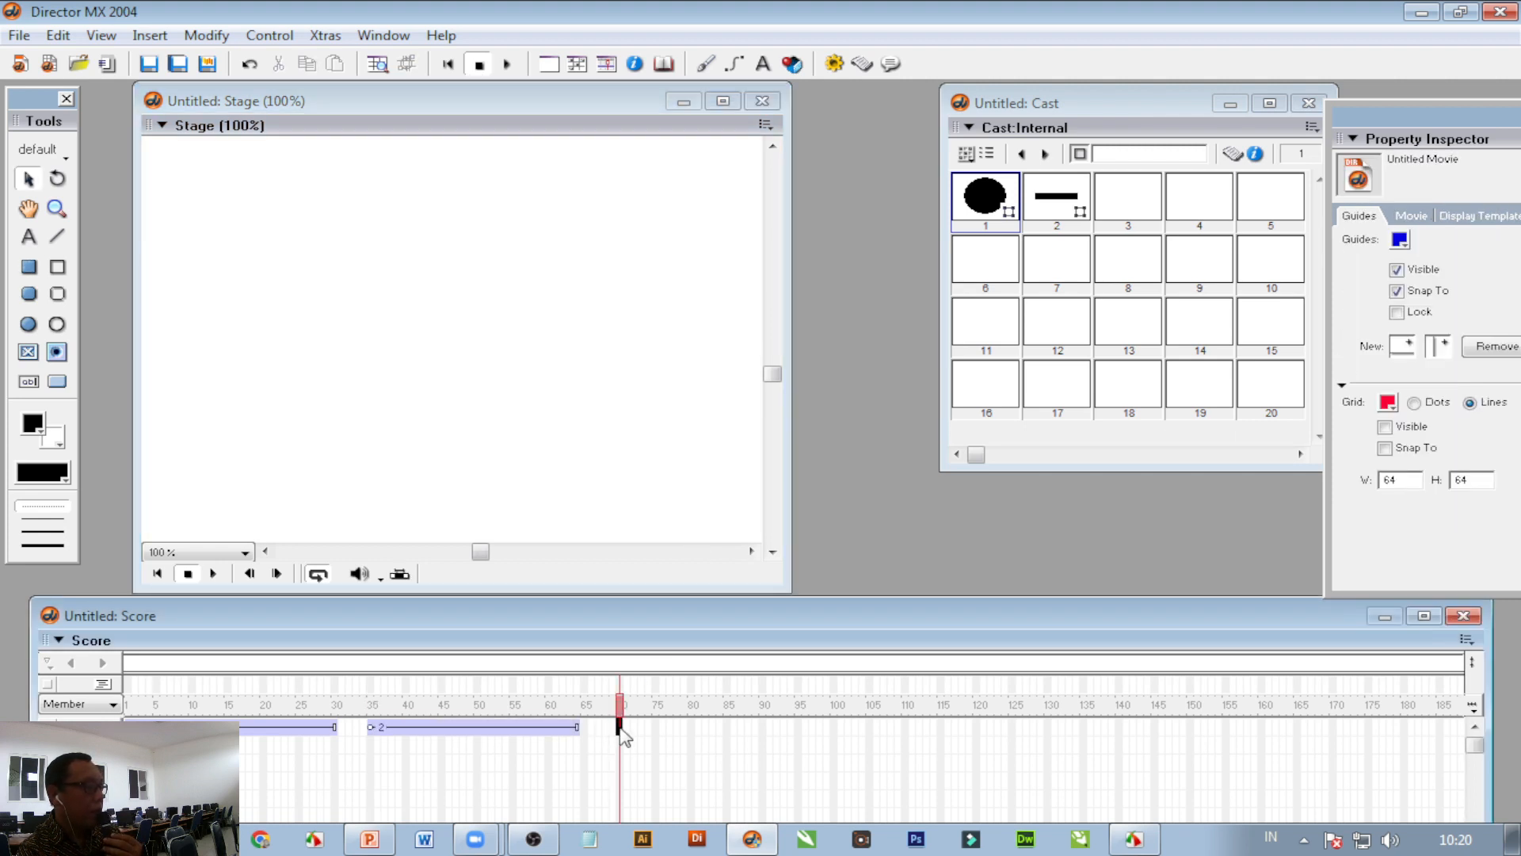
pyautogui.click(32, 294)
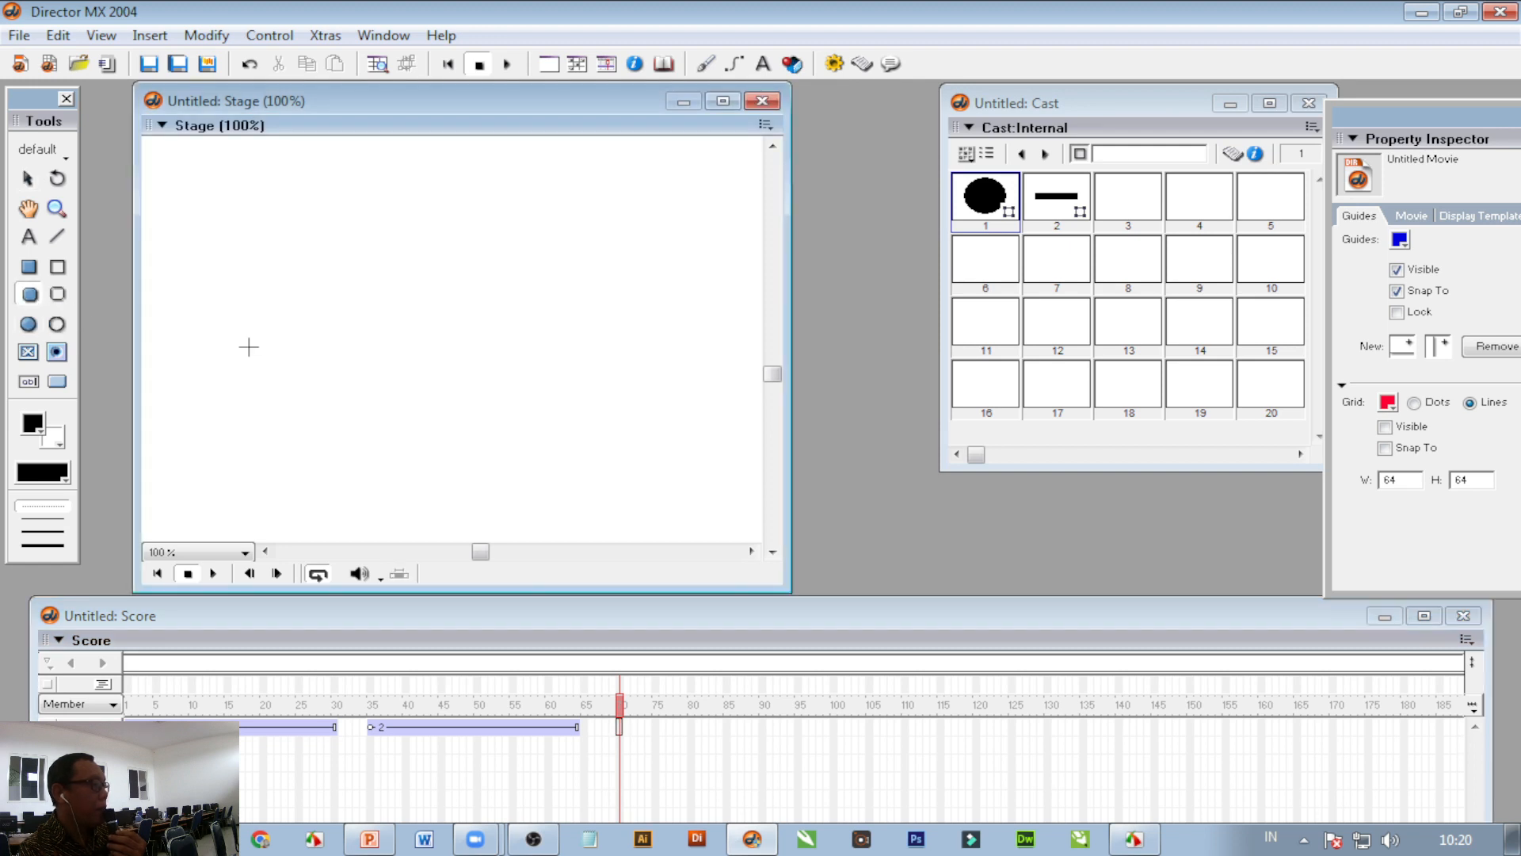
pyautogui.moveTo(205, 237)
pyautogui.mouseDown()
pyautogui.moveTo(207, 476)
pyautogui.moveTo(277, 513)
pyautogui.mouseUp()
pyautogui.moveTo(237, 367); pyautogui.dragTo(238, 367)
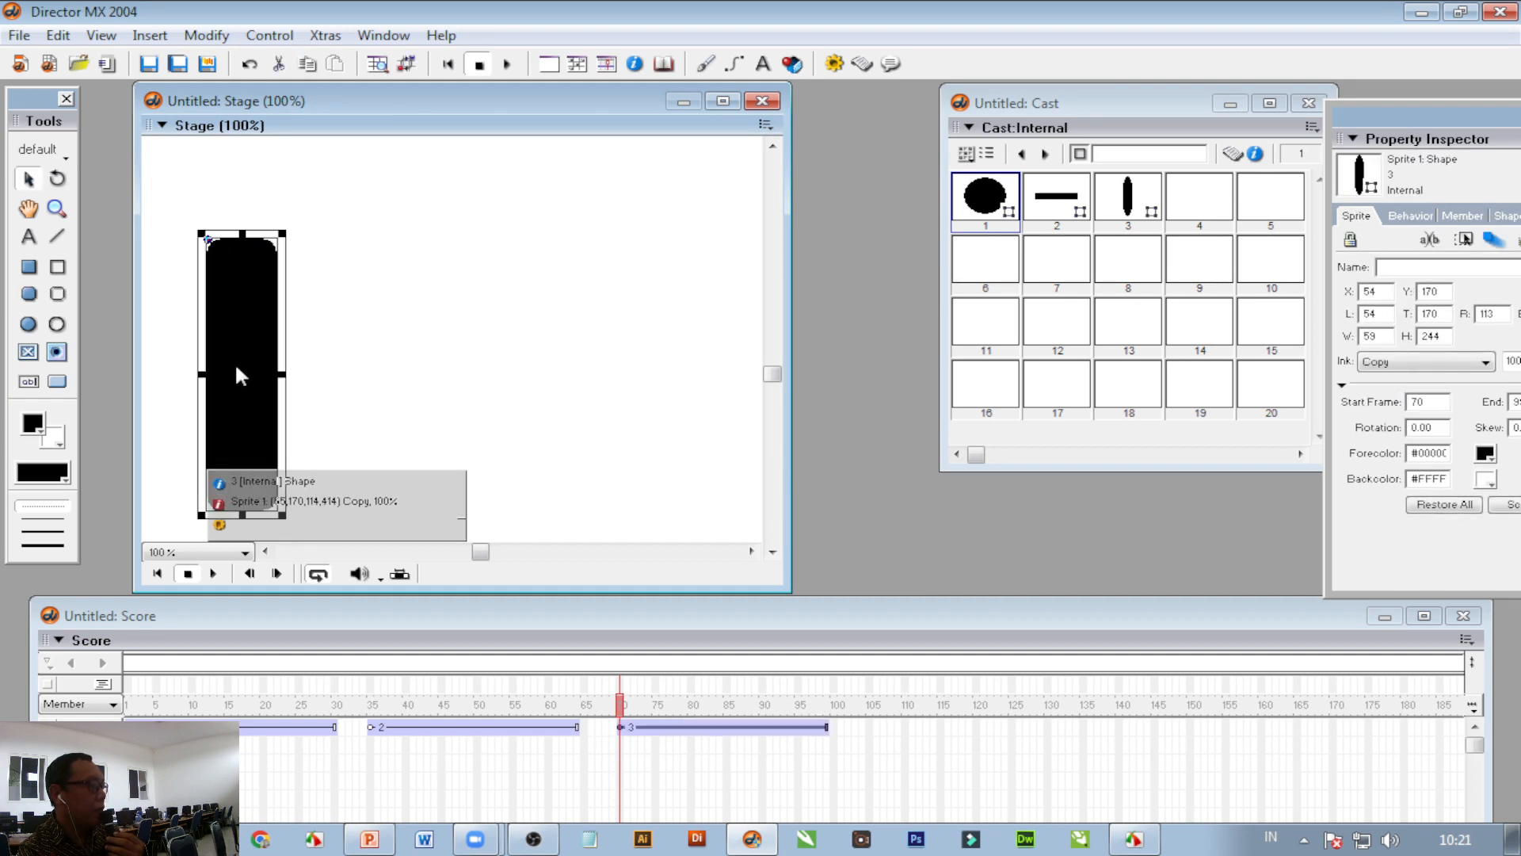
pyautogui.click(542, 399)
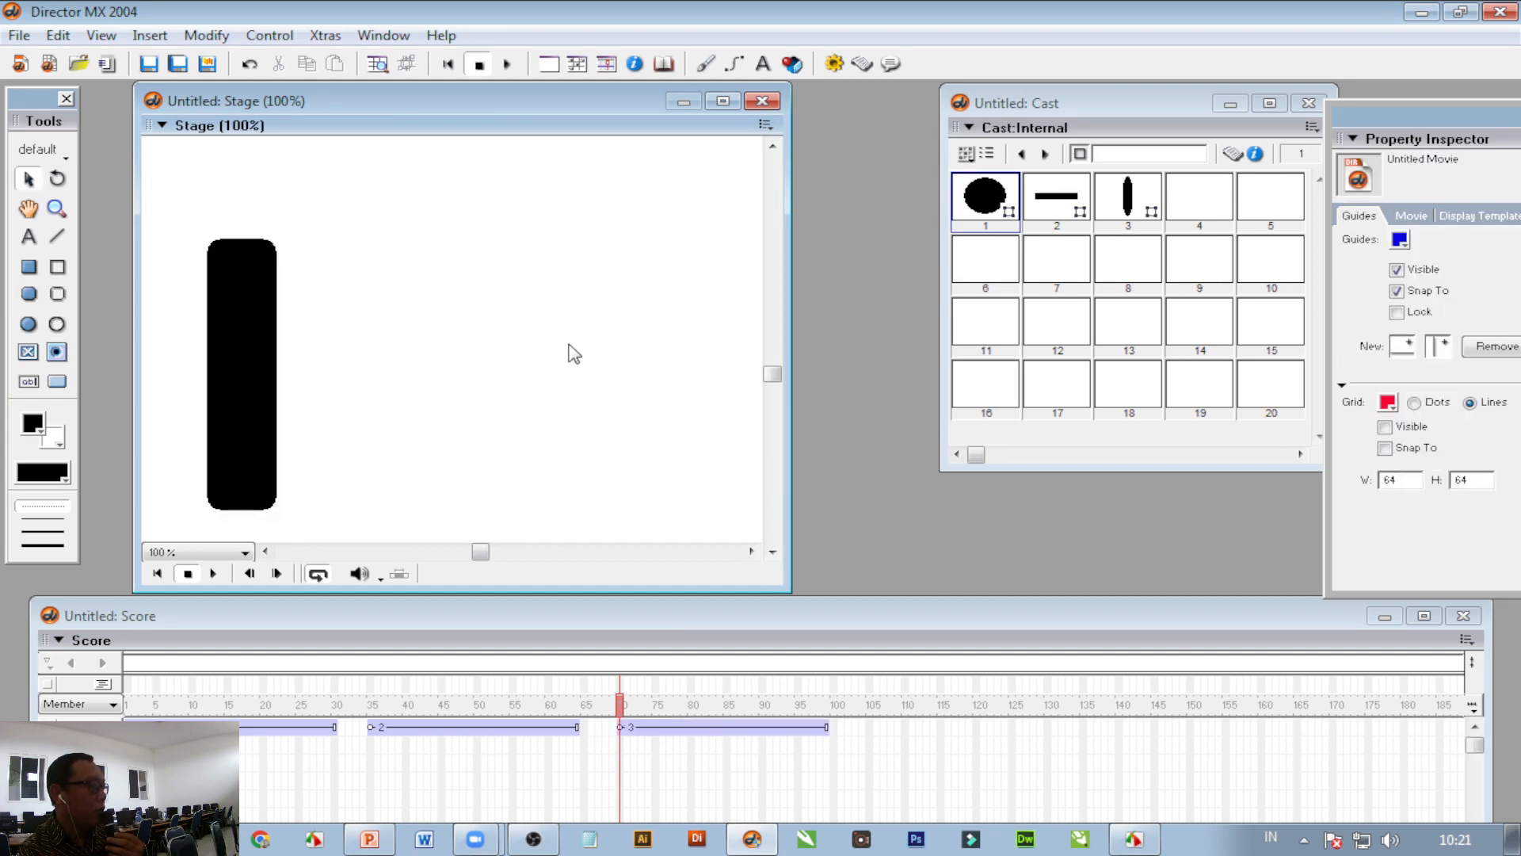
pyautogui.click(28, 293)
pyautogui.moveTo(469, 336); pyautogui.dragTo(212, 374)
# Step: View the ellipse, wide rectangle and crossed rounded rectangle pages in turn by selecting their sprites in the score
pyautogui.click(272, 725)
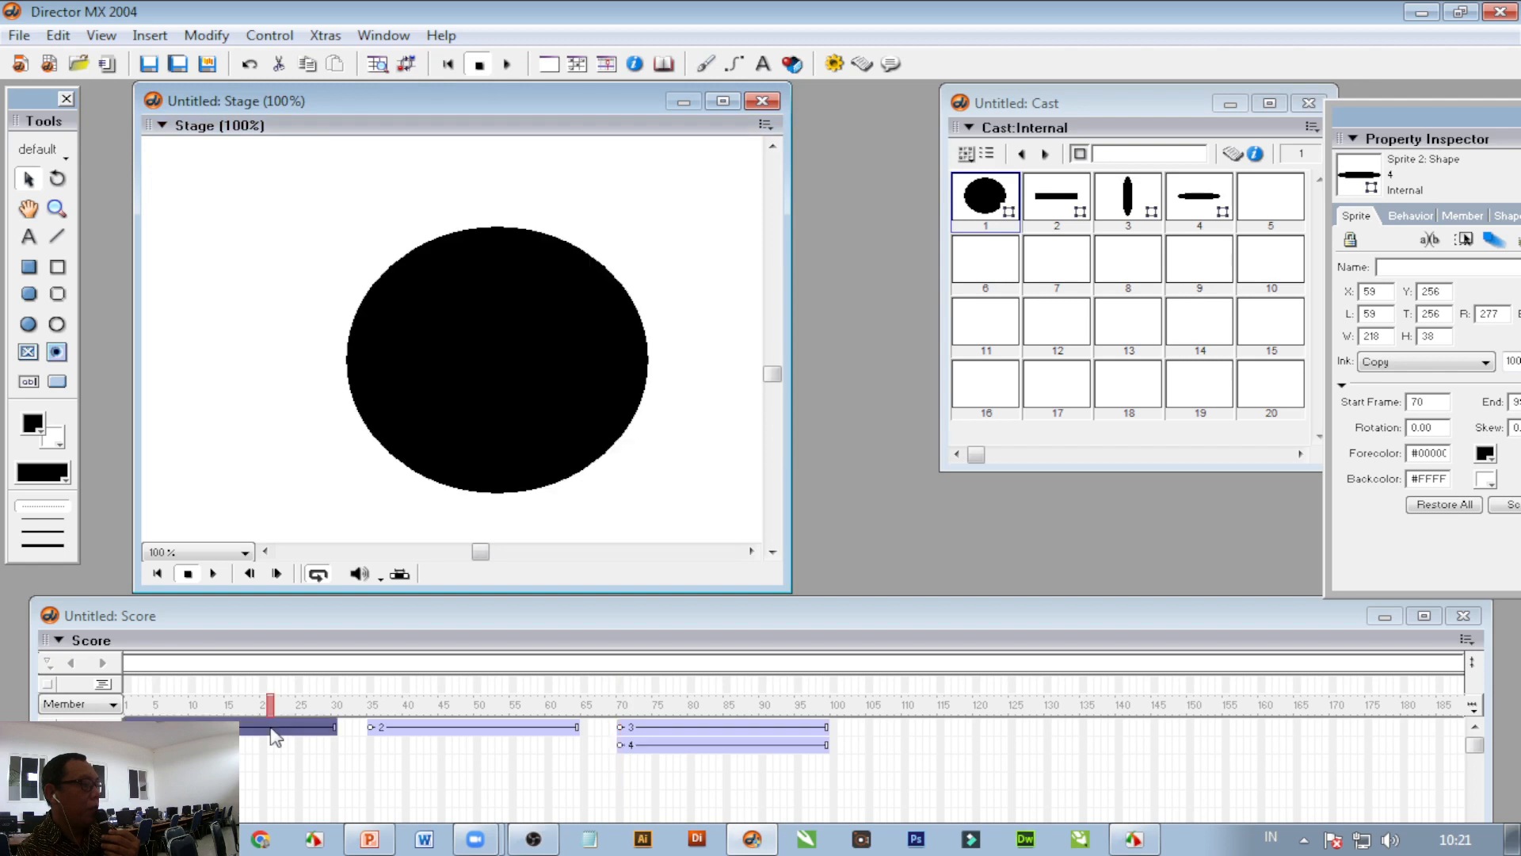
pyautogui.click(478, 727)
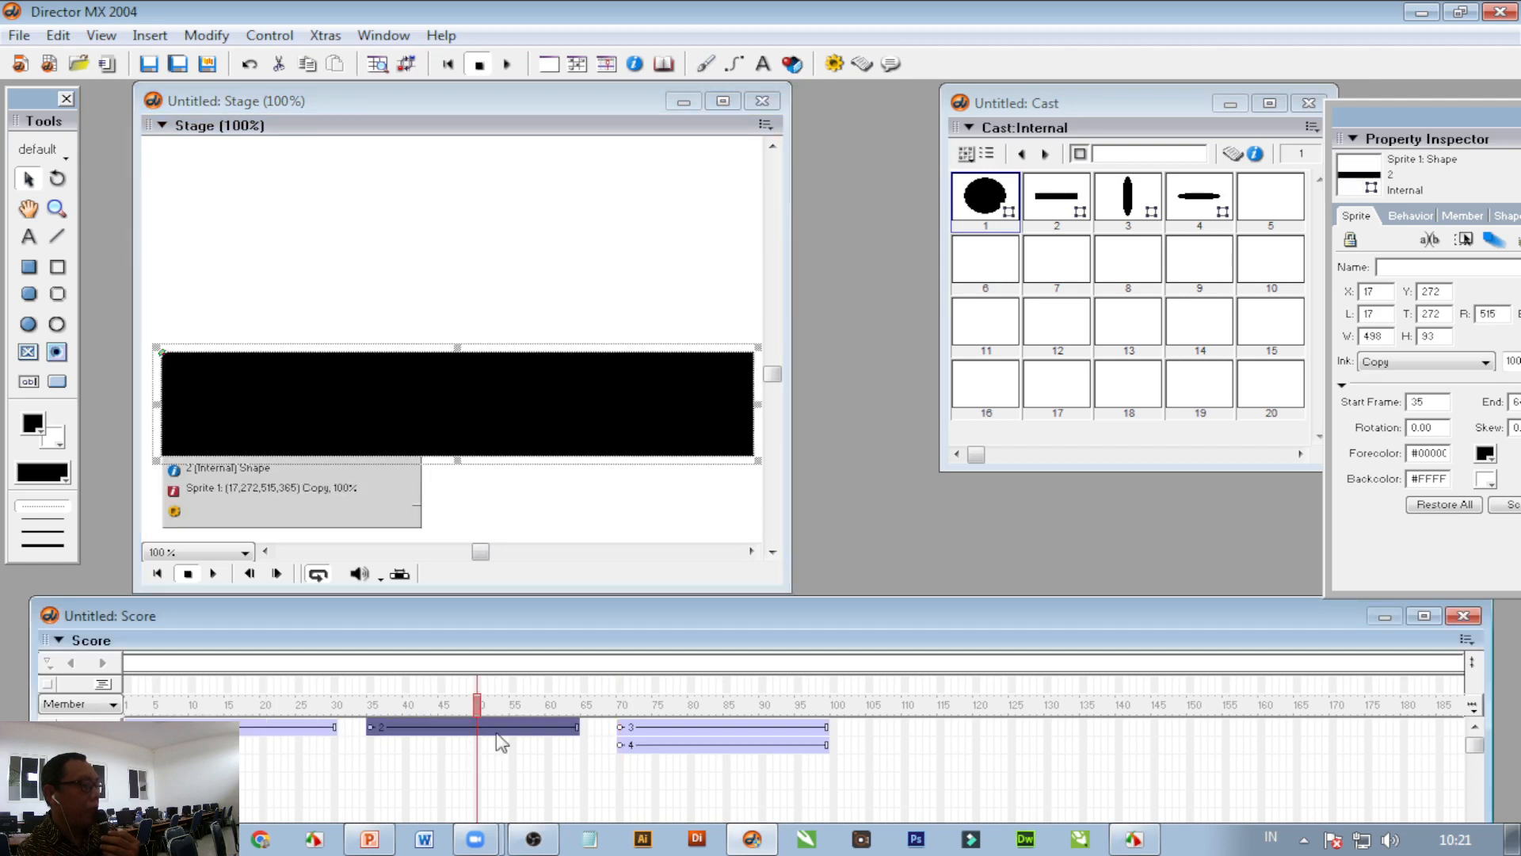
pyautogui.click(664, 746)
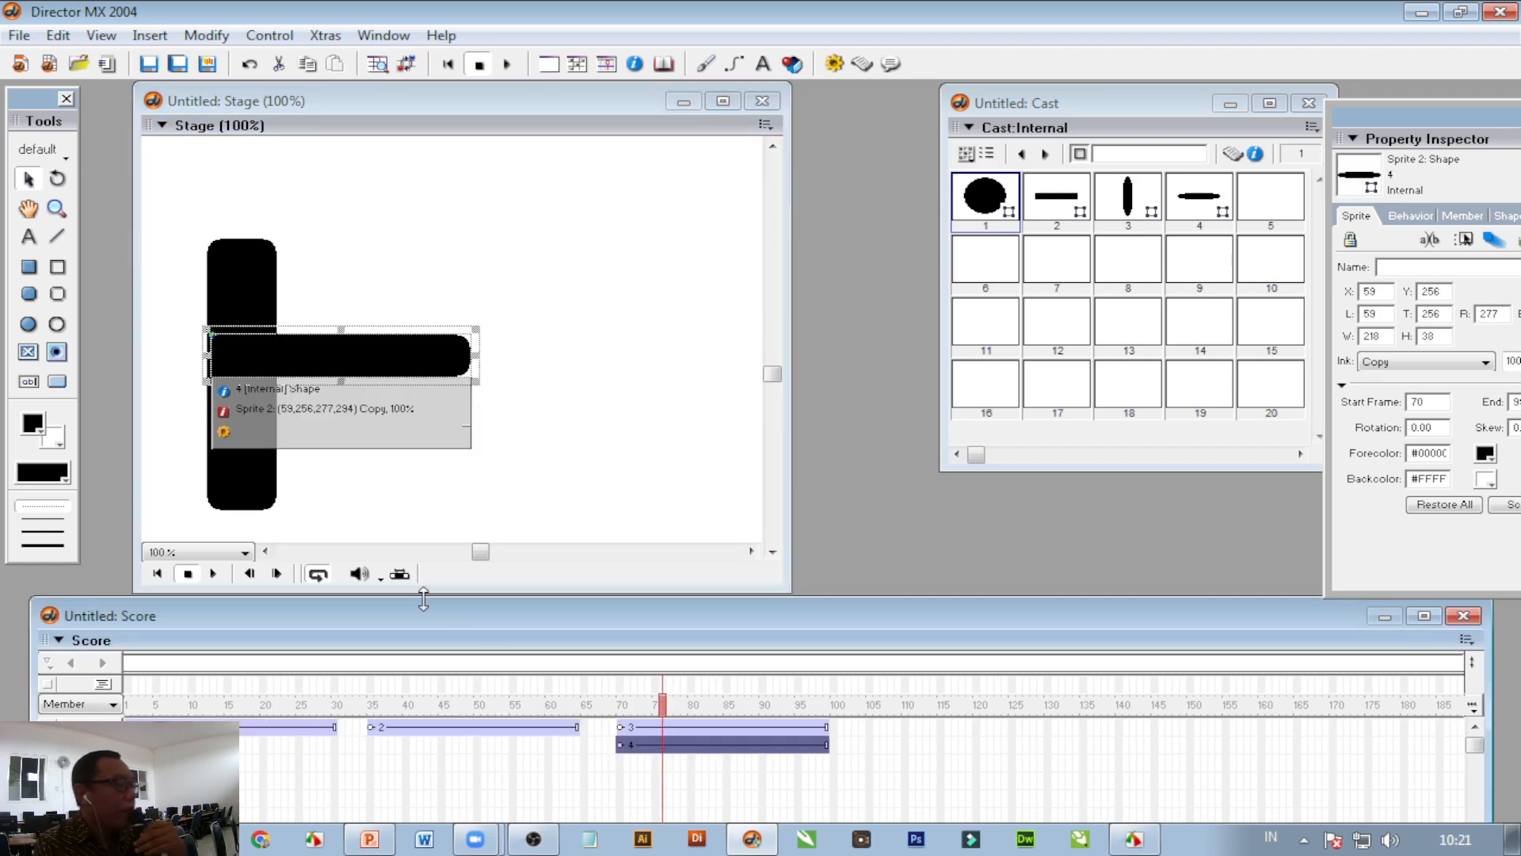
# Step: Enlarge the score upward, add an exitFrame script with "go the frame" at frame 30, and name it stop
pyautogui.moveTo(418, 601); pyautogui.dragTo(418, 536)
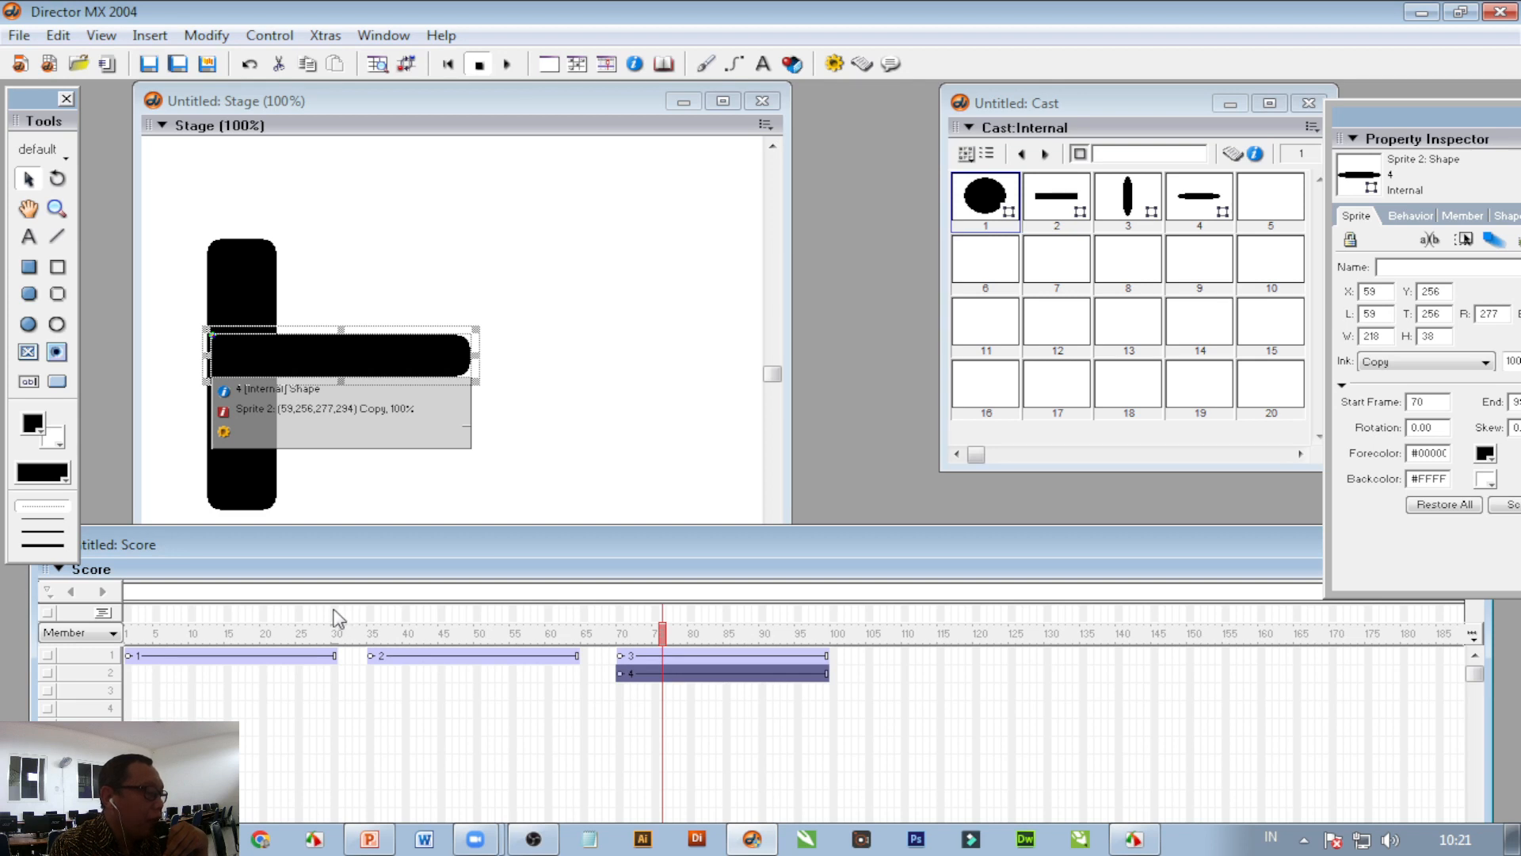
pyautogui.doubleClick(337, 614)
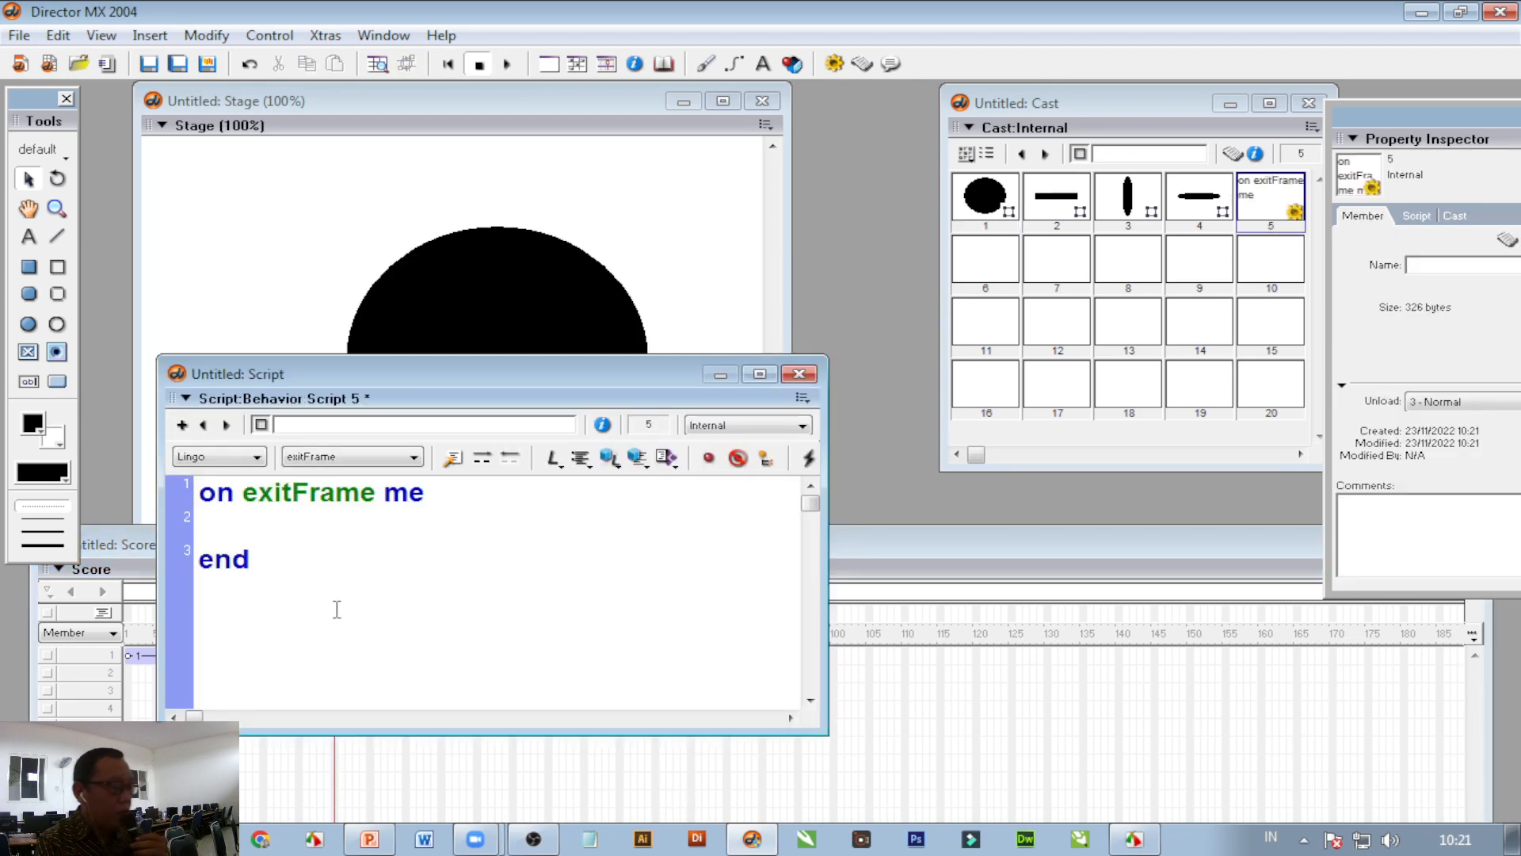
pyautogui.write('g')
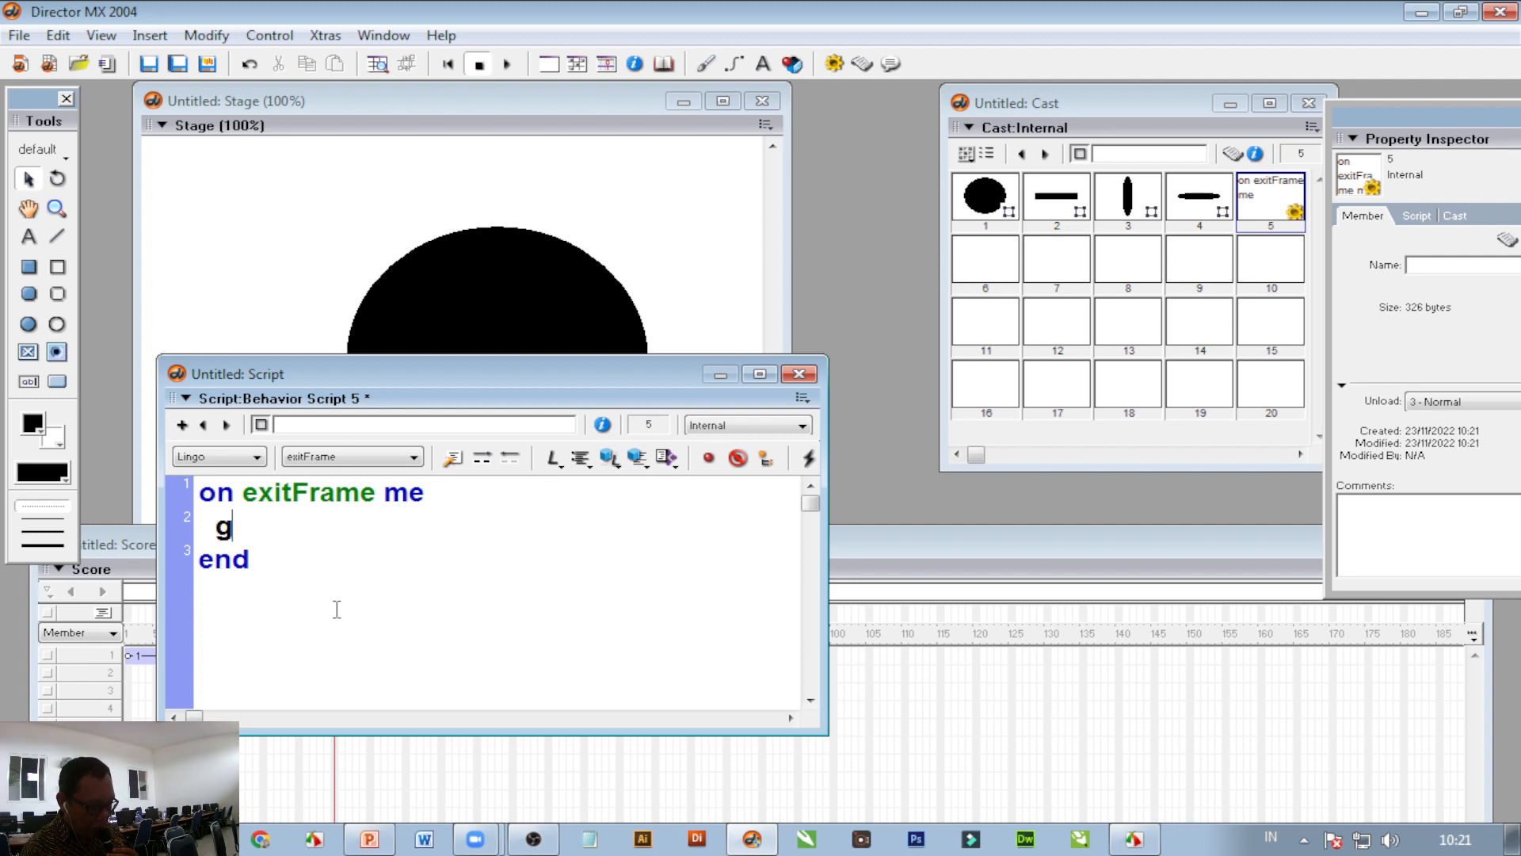
pyautogui.write('o the frame')
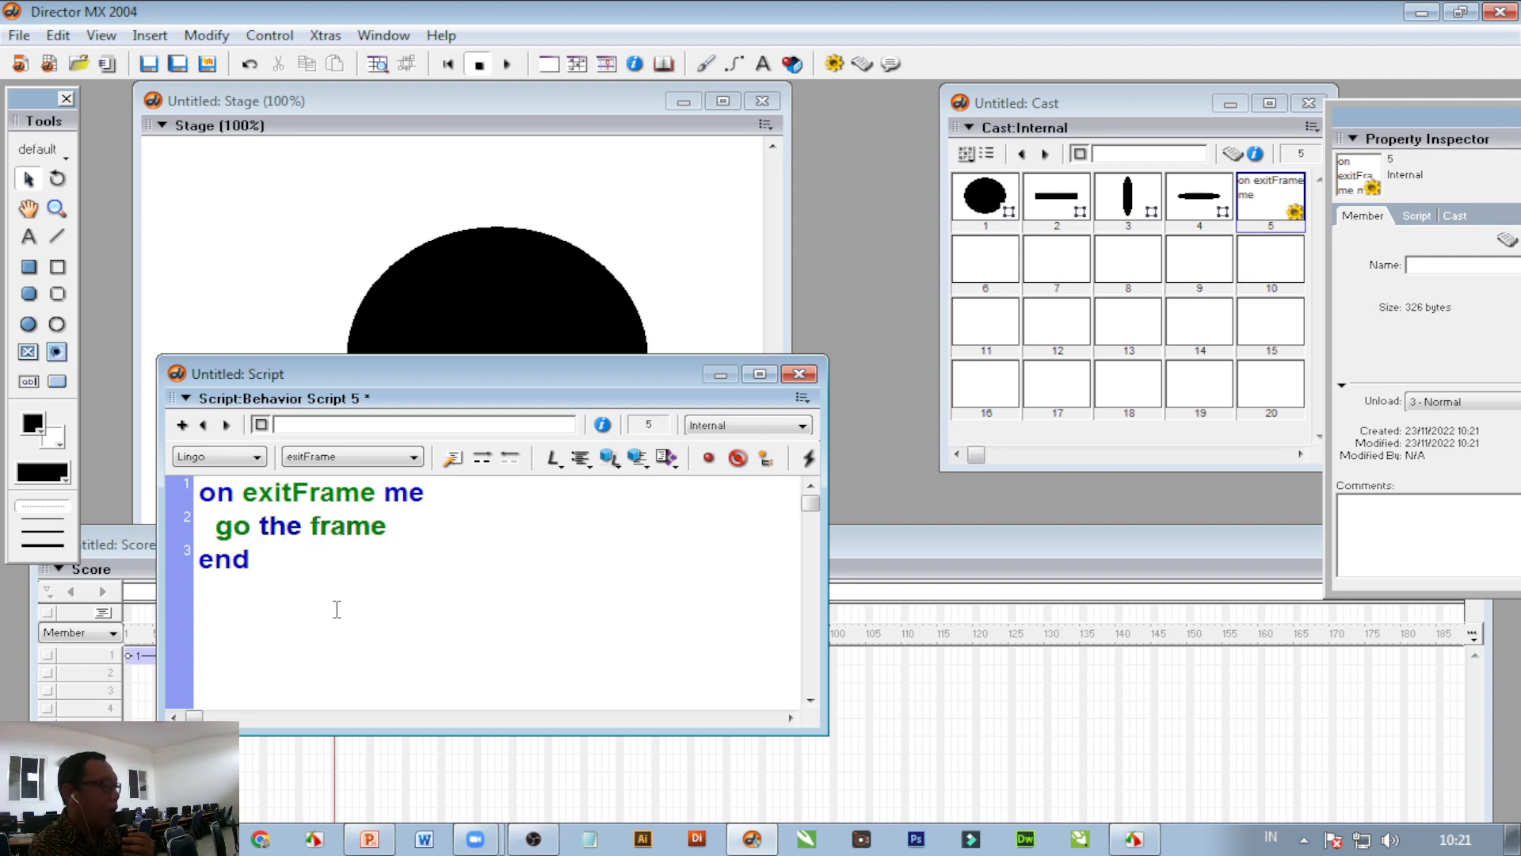
pyautogui.click(316, 425)
pyautogui.write('stop')
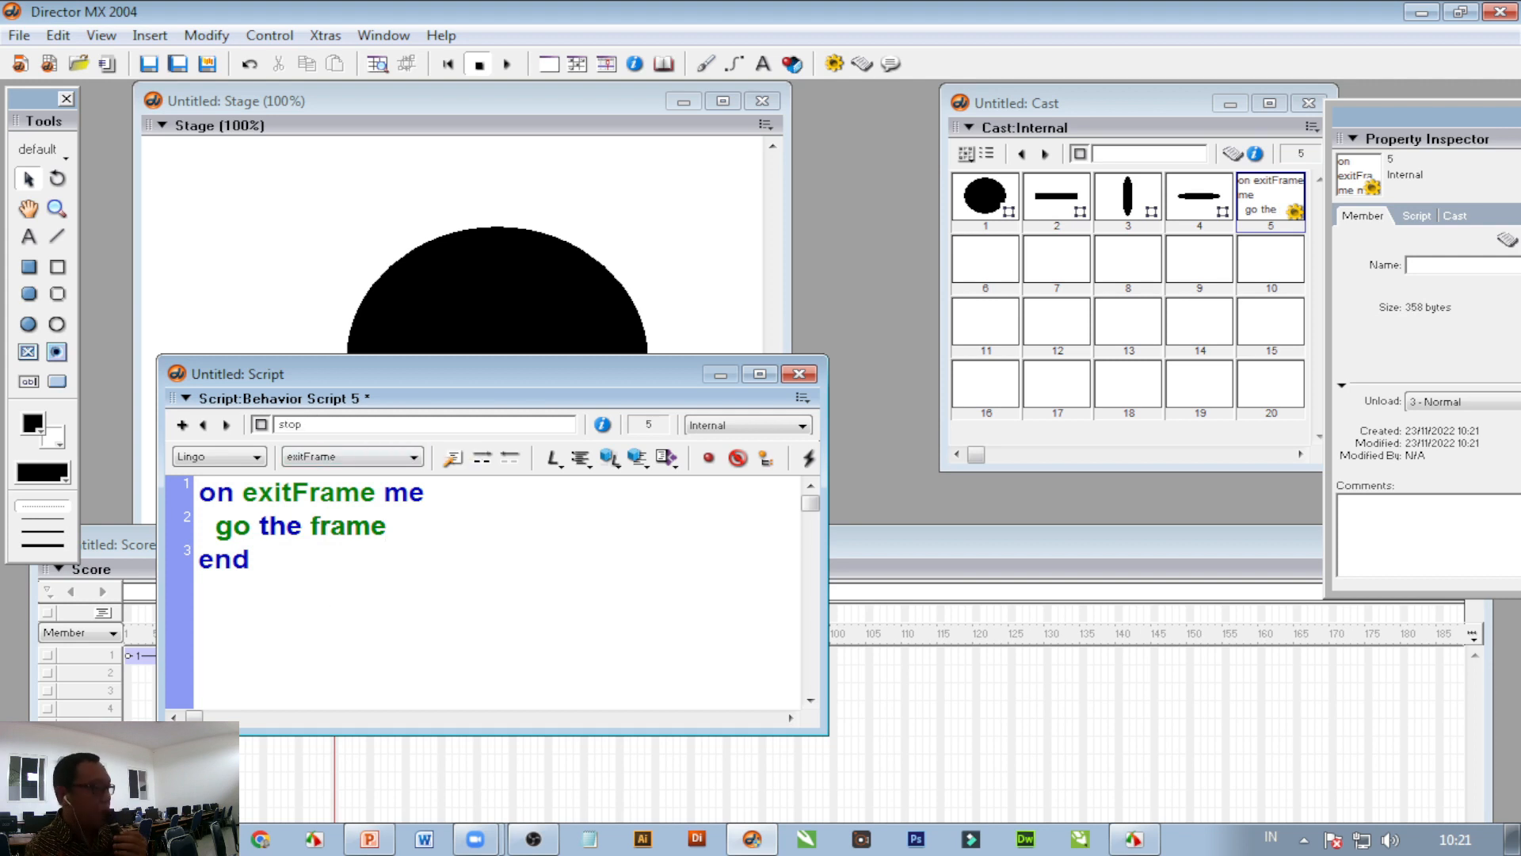
pyautogui.click(482, 548)
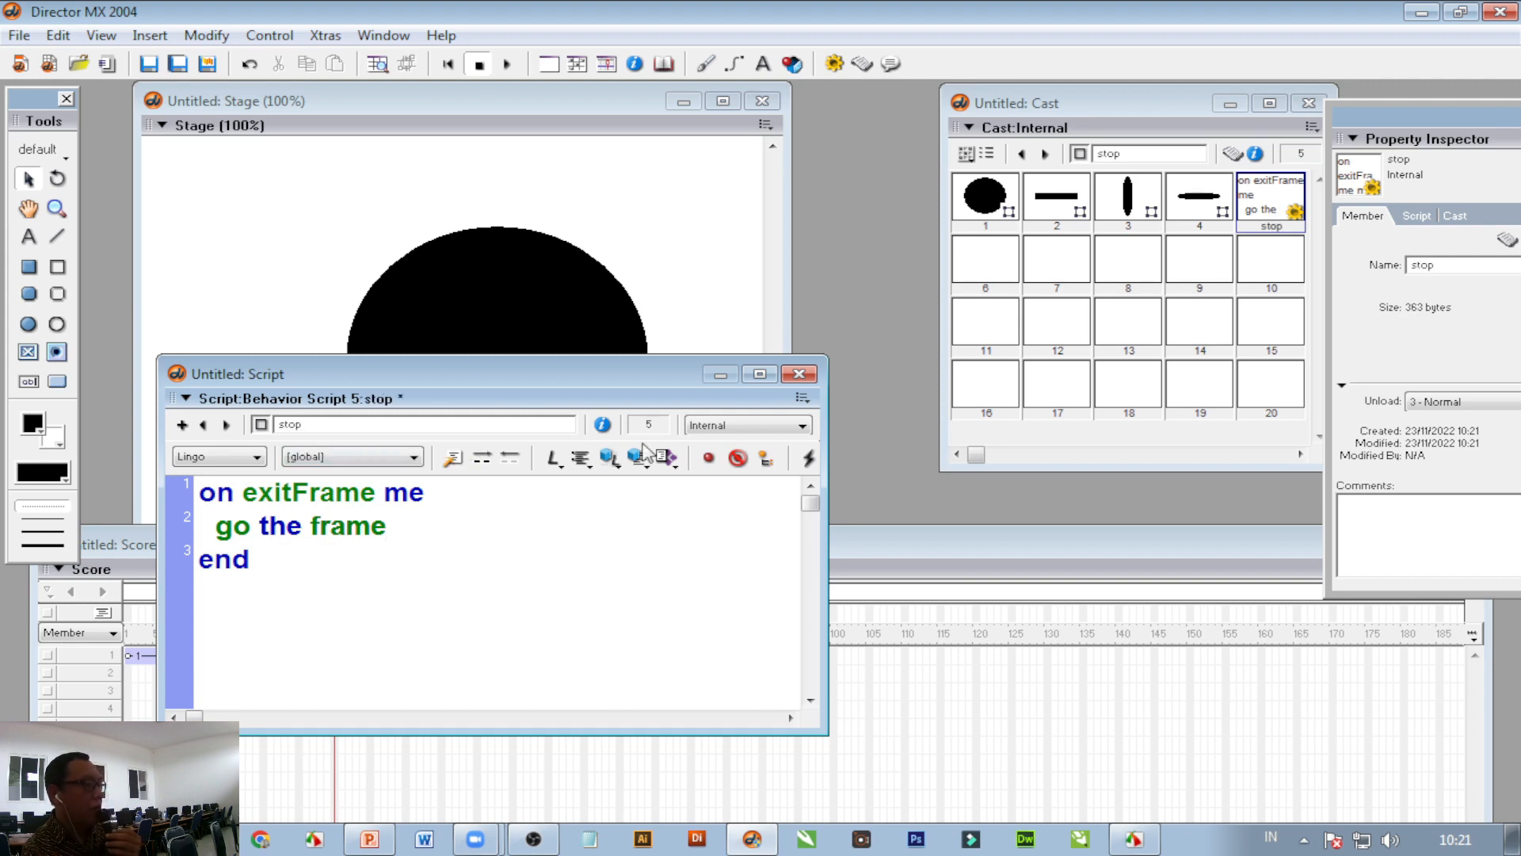
pyautogui.click(799, 374)
# Step: Apply the stop script to frames 64 and 99, the last frames of the second and third pages
pyautogui.moveTo(1282, 210); pyautogui.dragTo(577, 618)
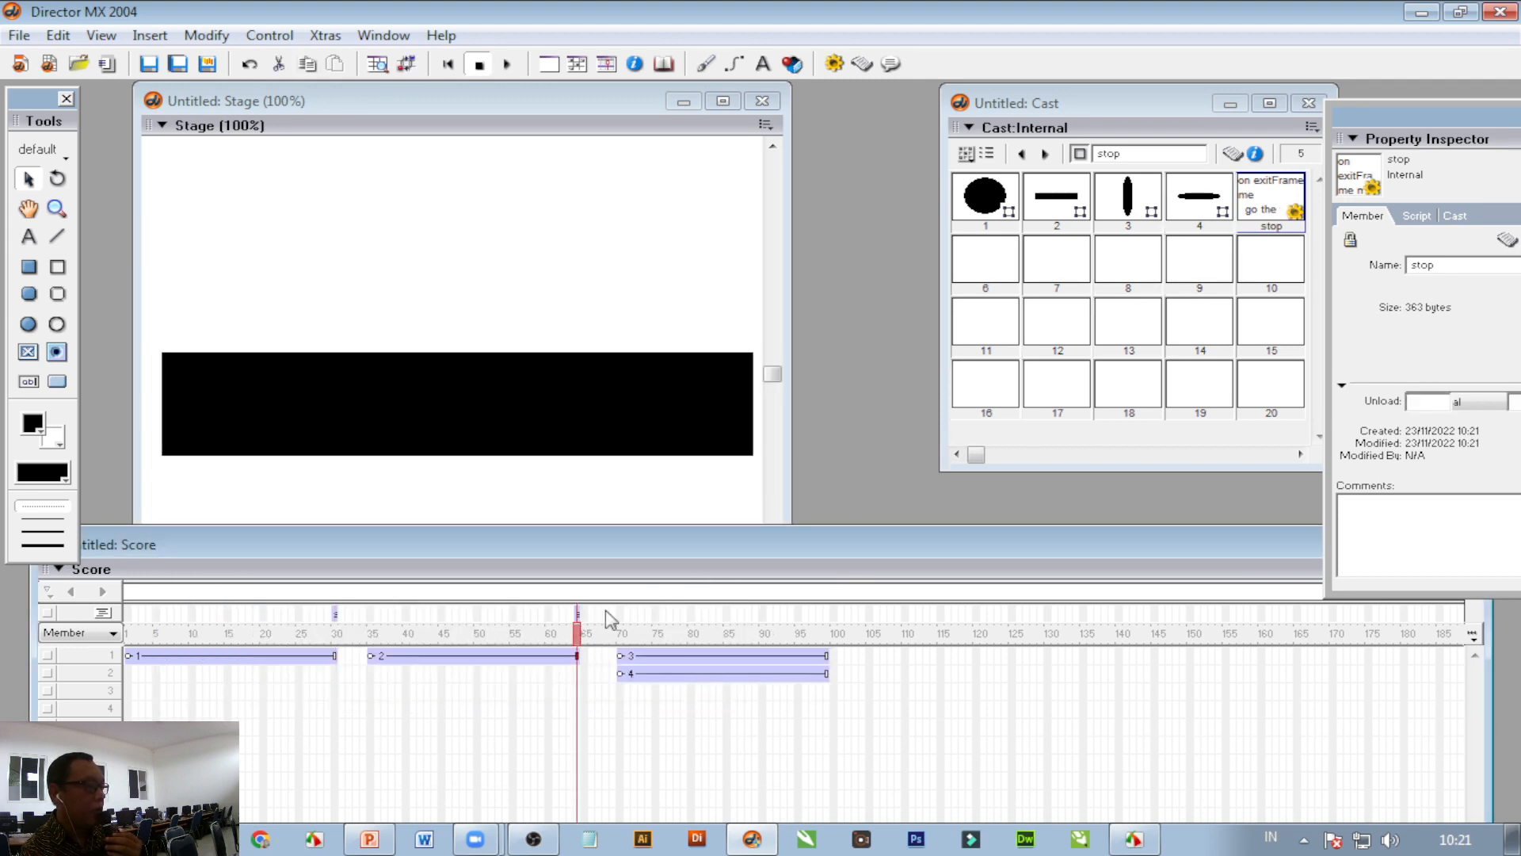
pyautogui.moveTo(1254, 202); pyautogui.dragTo(825, 622)
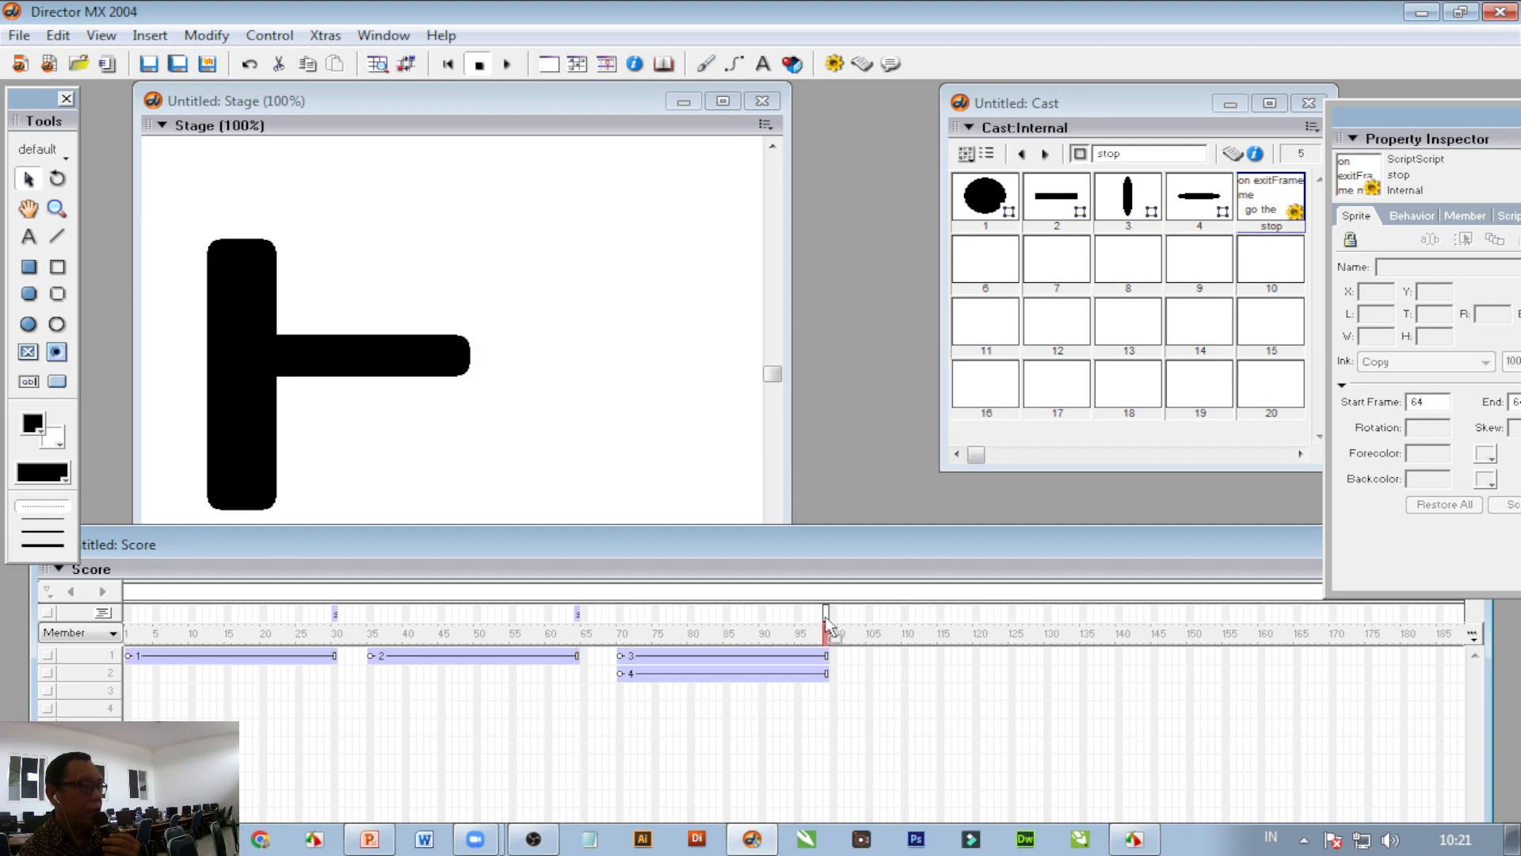
# Step: Play the movie from the first frame to test the stop script, and return it to the start
pyautogui.click(448, 65)
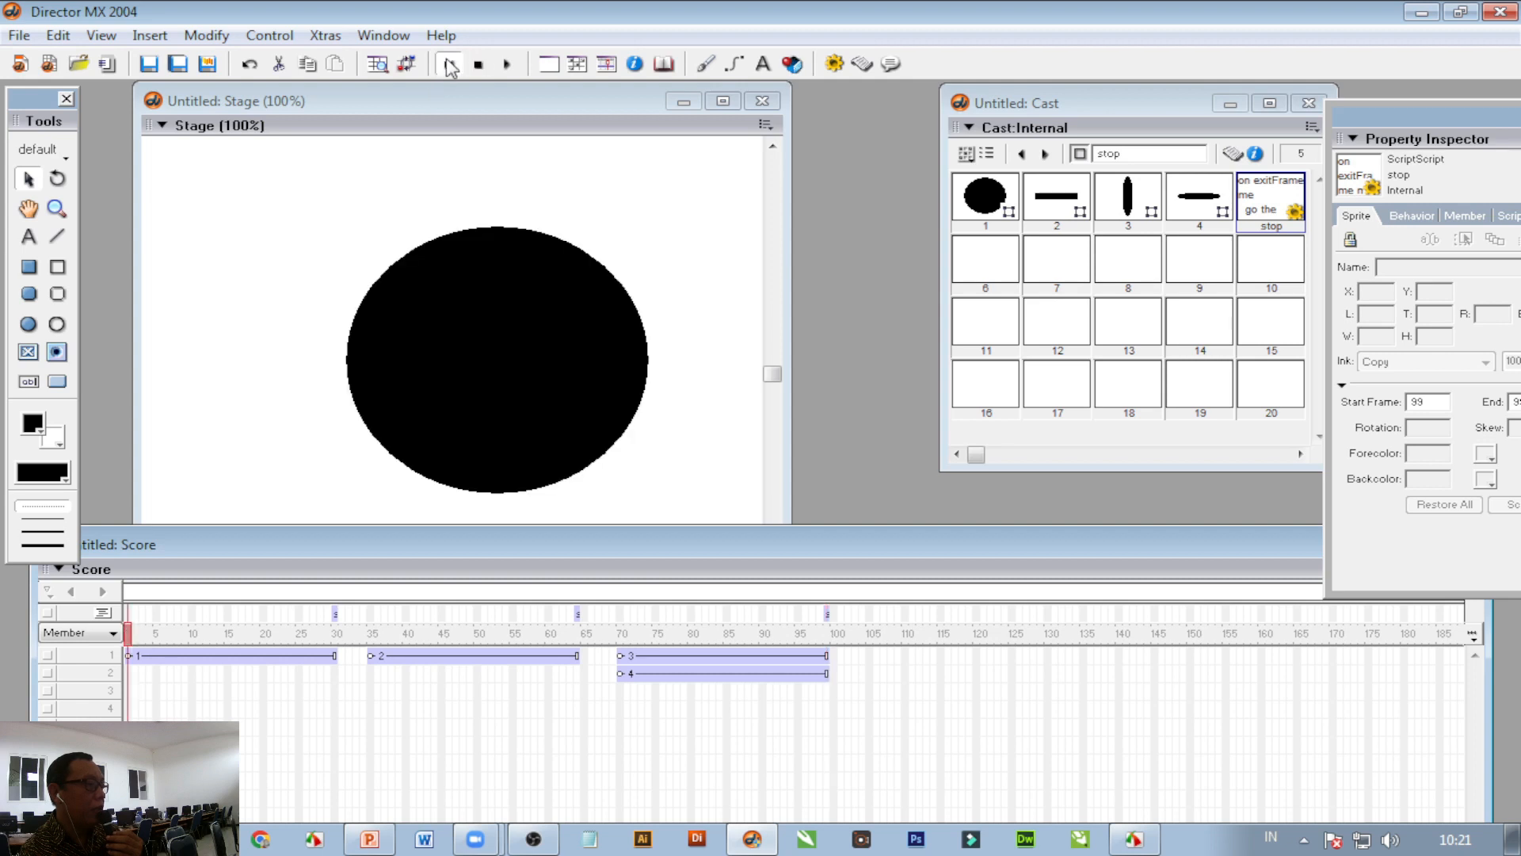
pyautogui.click(506, 65)
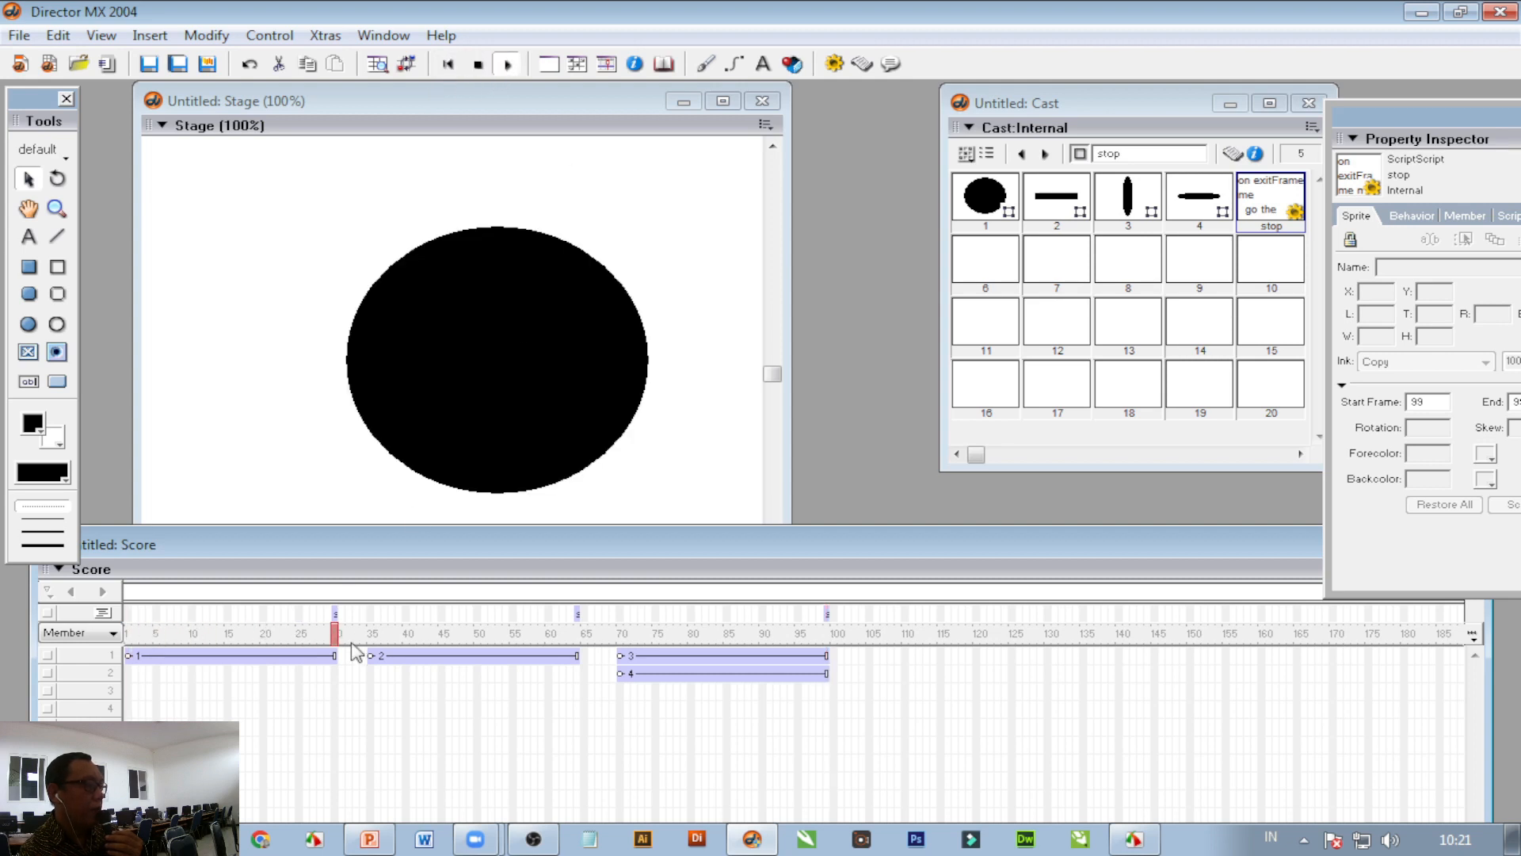
pyautogui.click(477, 65)
pyautogui.click(448, 65)
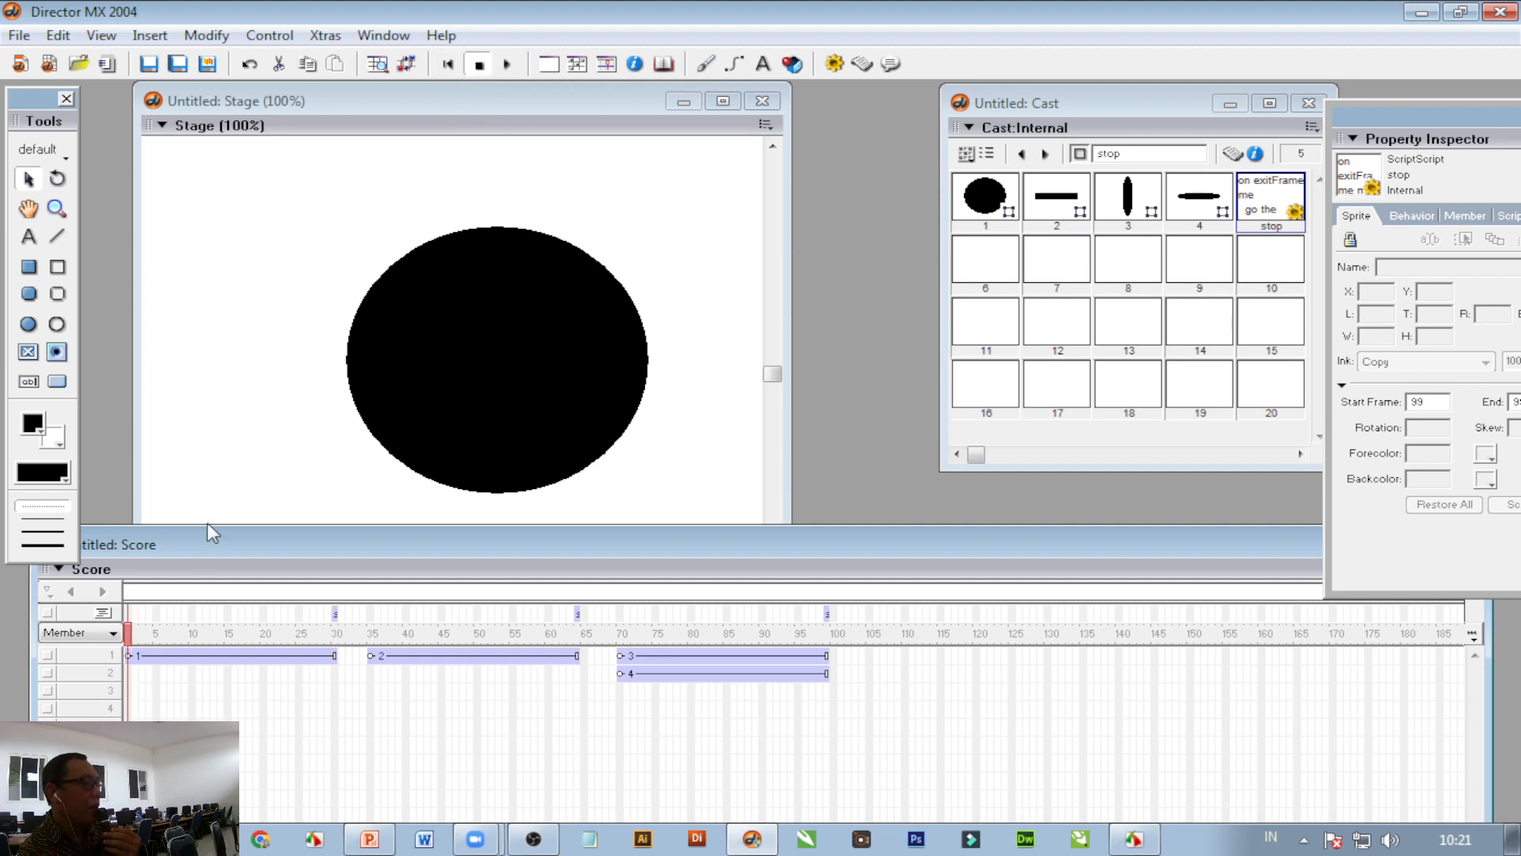
# Step: Add markers named satu, dua and tiga at frames 1, 35 and 70, where the three pages begin
pyautogui.click(128, 591)
pyautogui.write('satu')
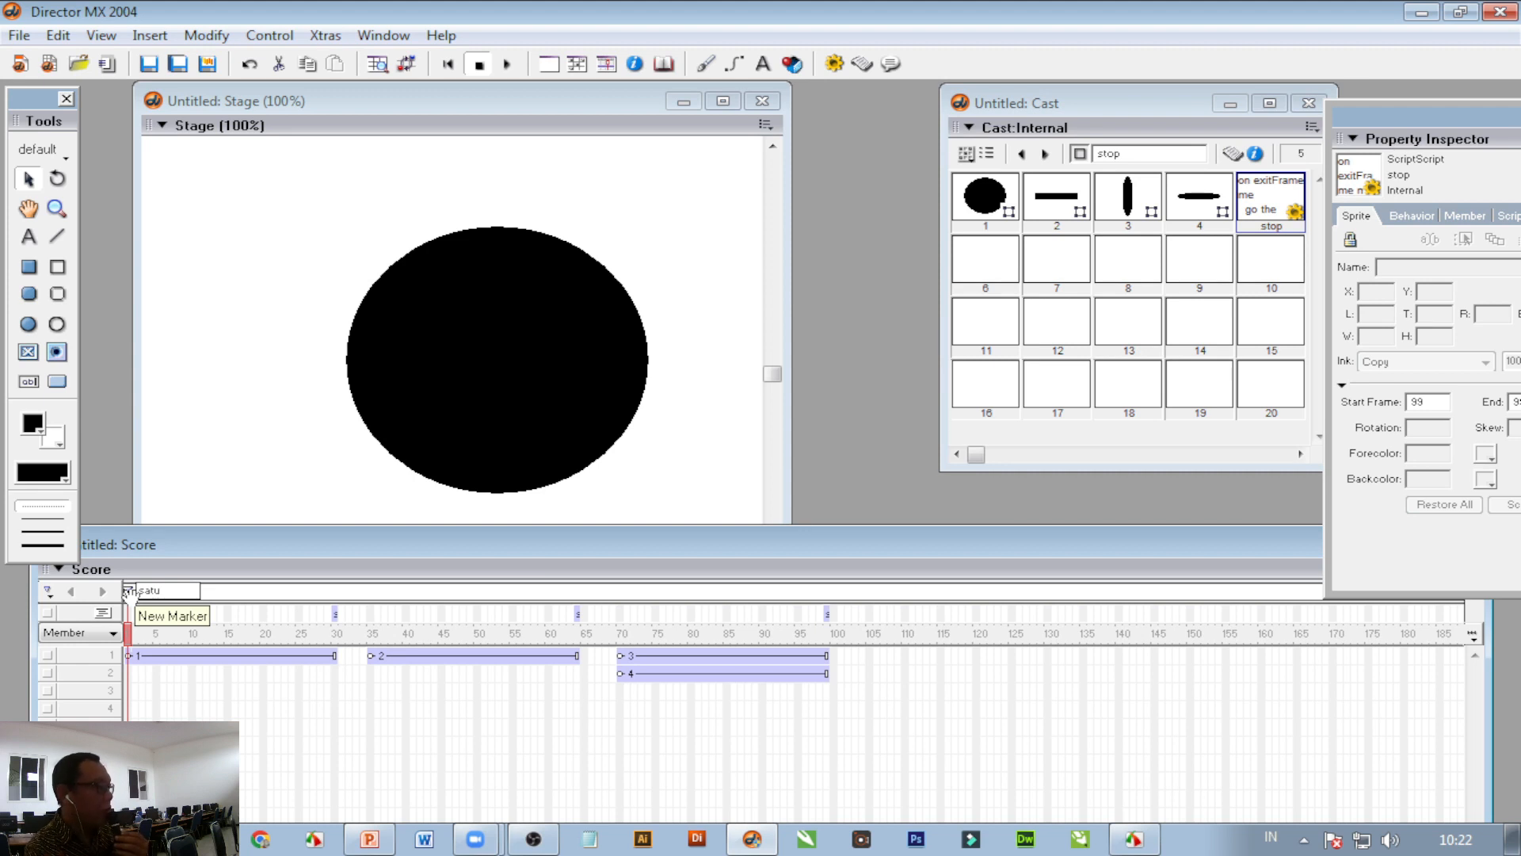
pyautogui.click(370, 591)
pyautogui.write('dua')
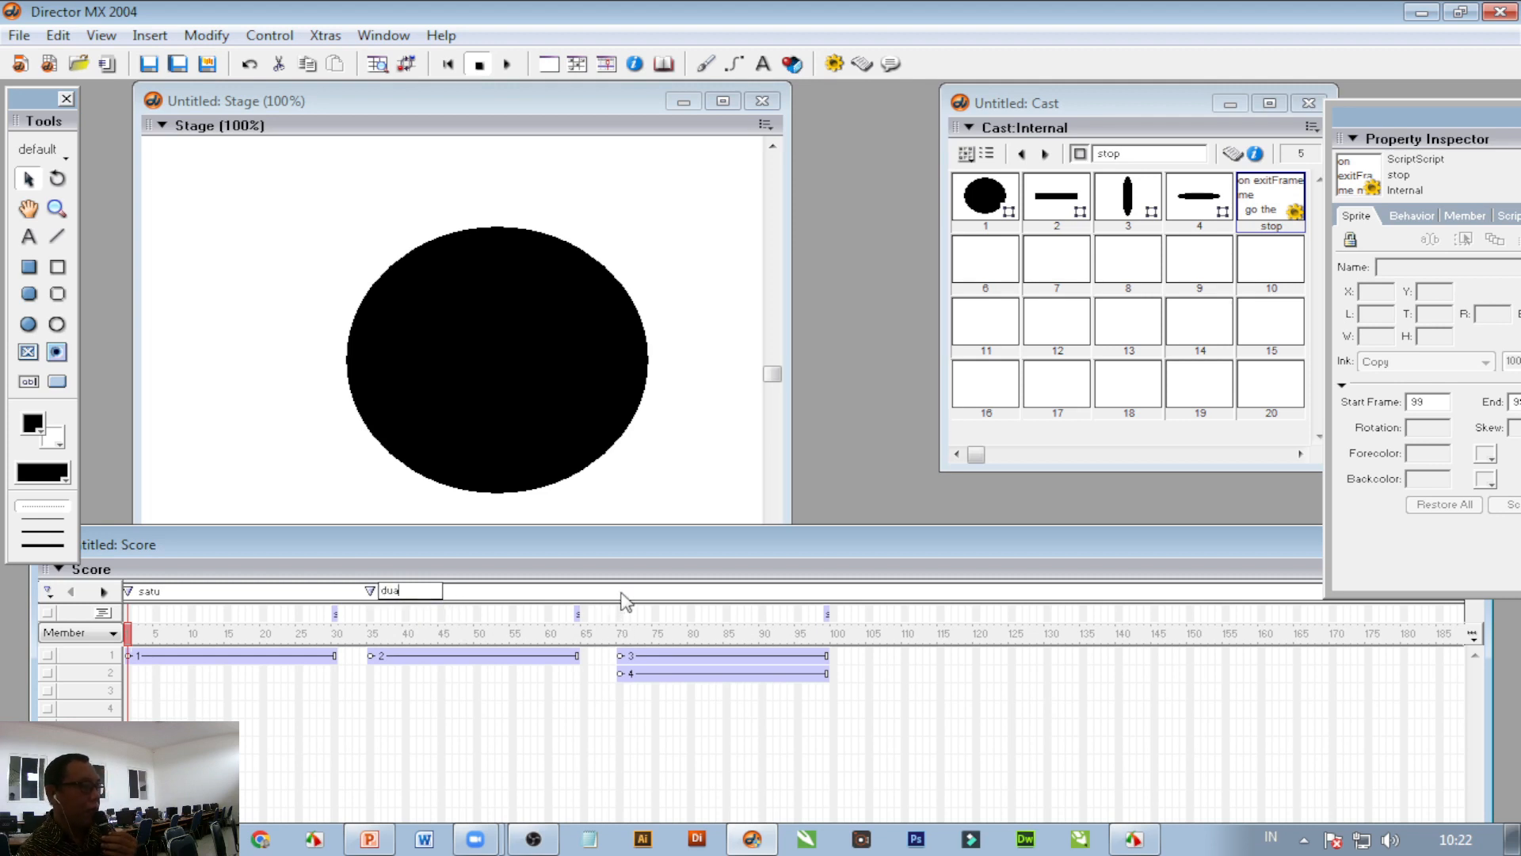
pyautogui.click(621, 591)
pyautogui.press('BackSpace')
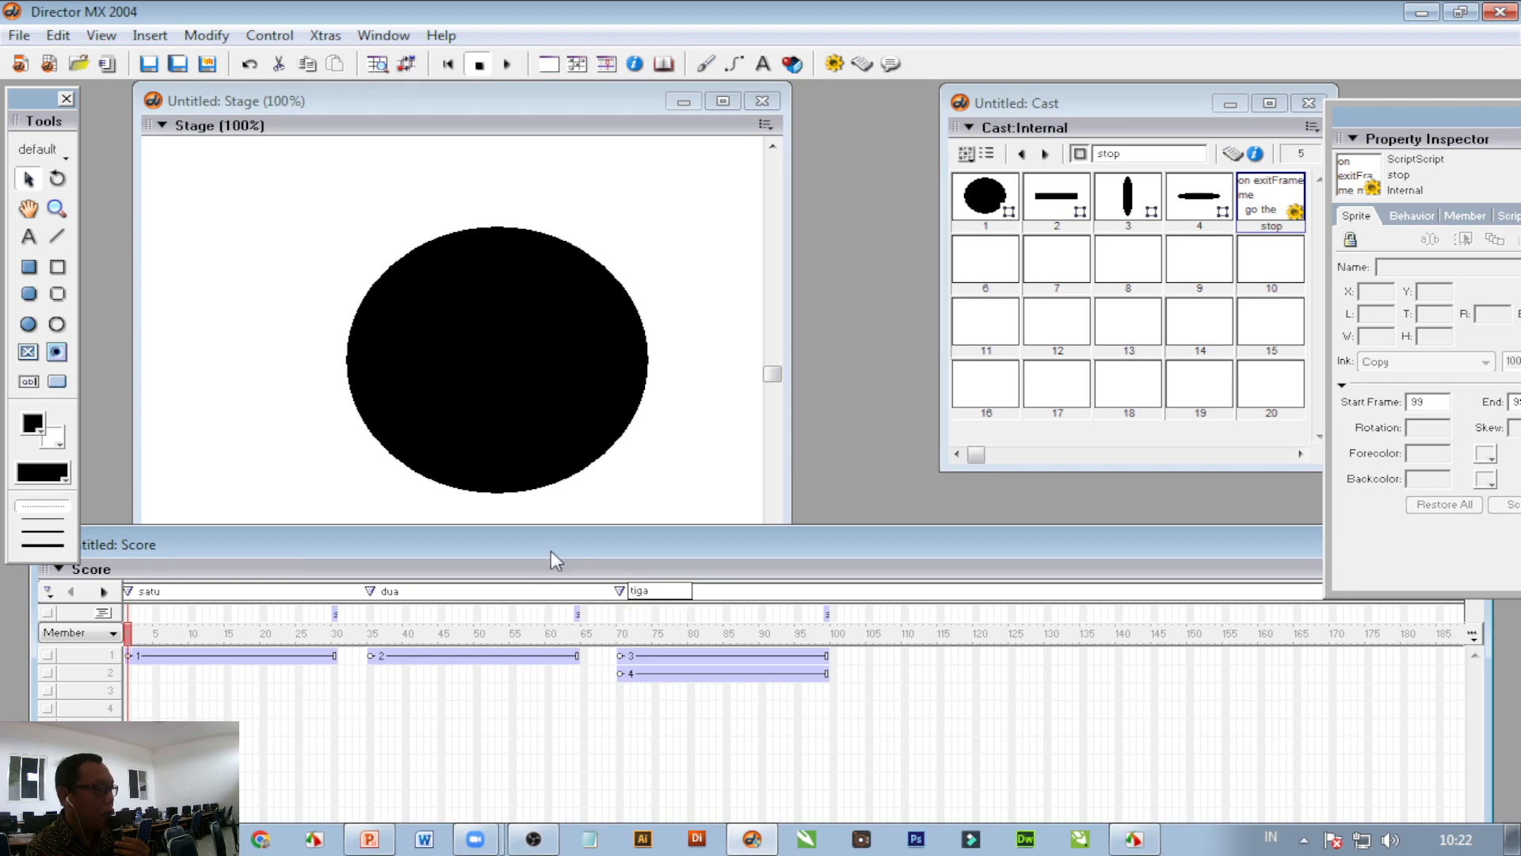
# Step: Collapse the score, reposition its window below the stage, and expand it again
pyautogui.click(467, 568)
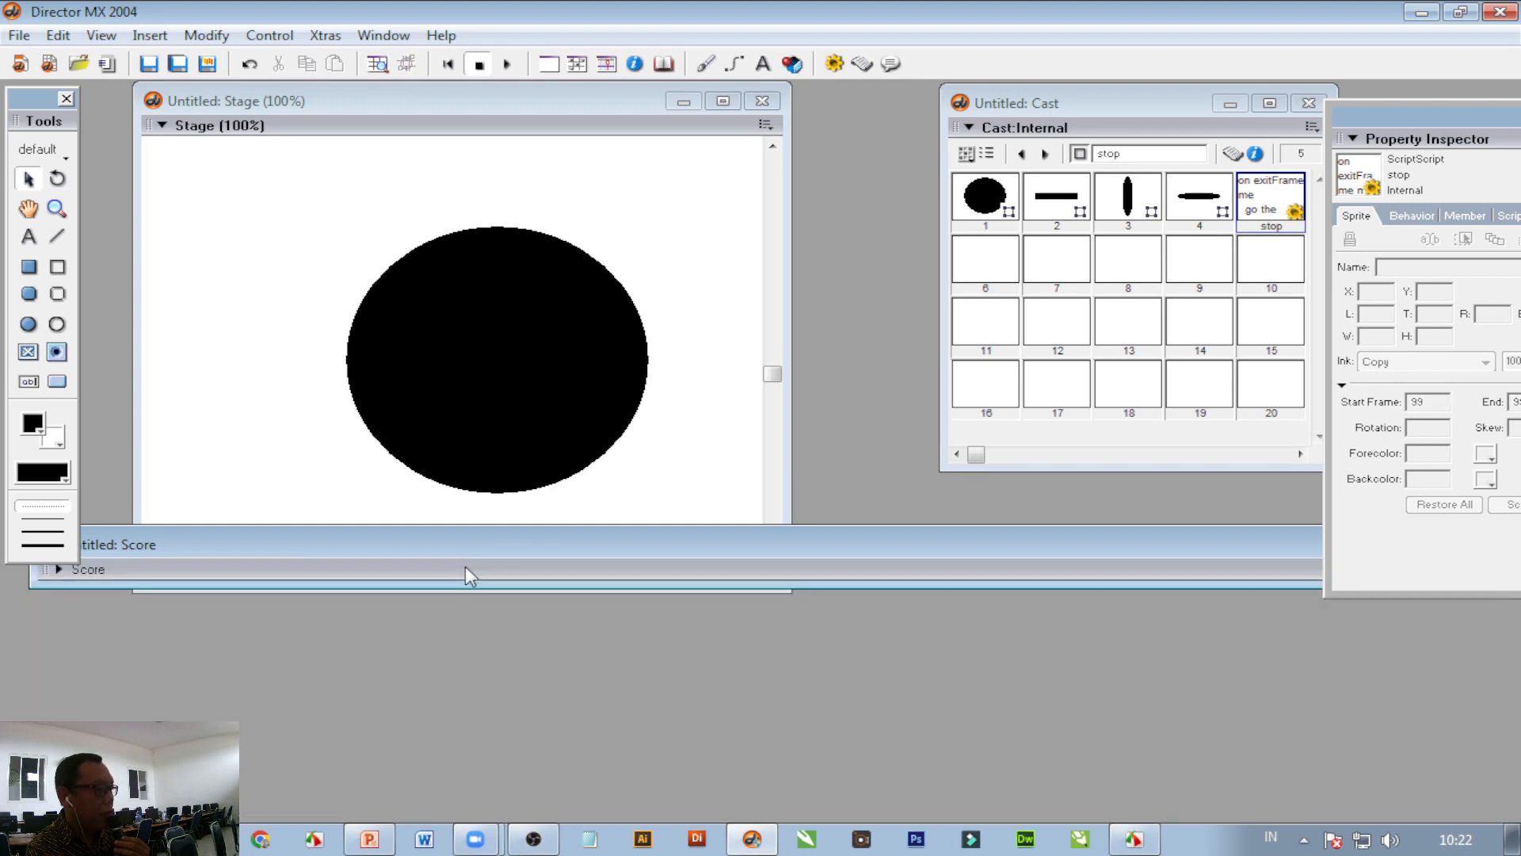
pyautogui.click(366, 591)
pyautogui.click(838, 580)
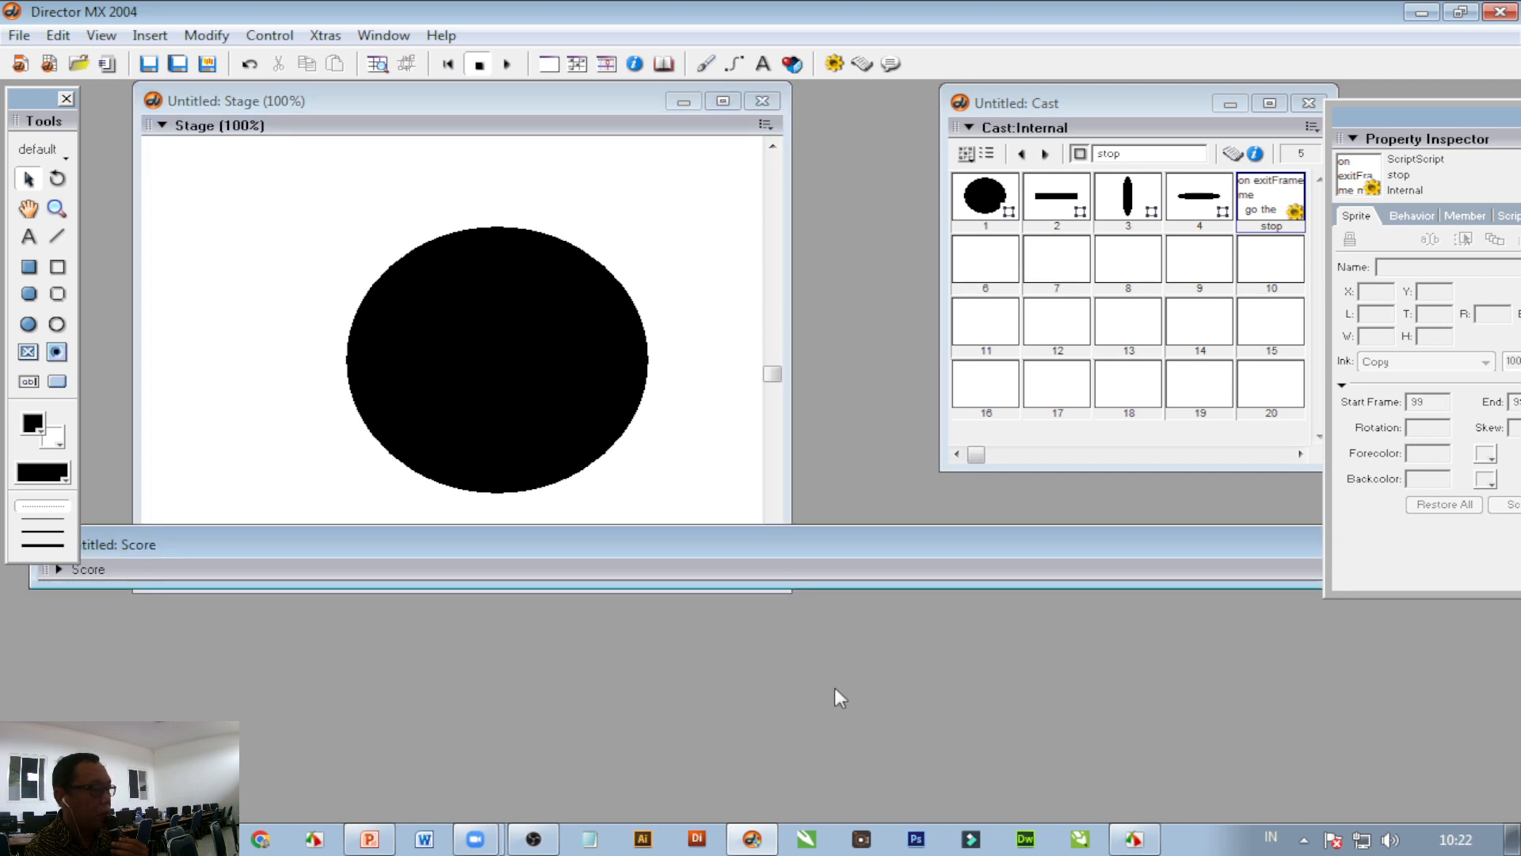
pyautogui.moveTo(1030, 550); pyautogui.dragTo(848, 661)
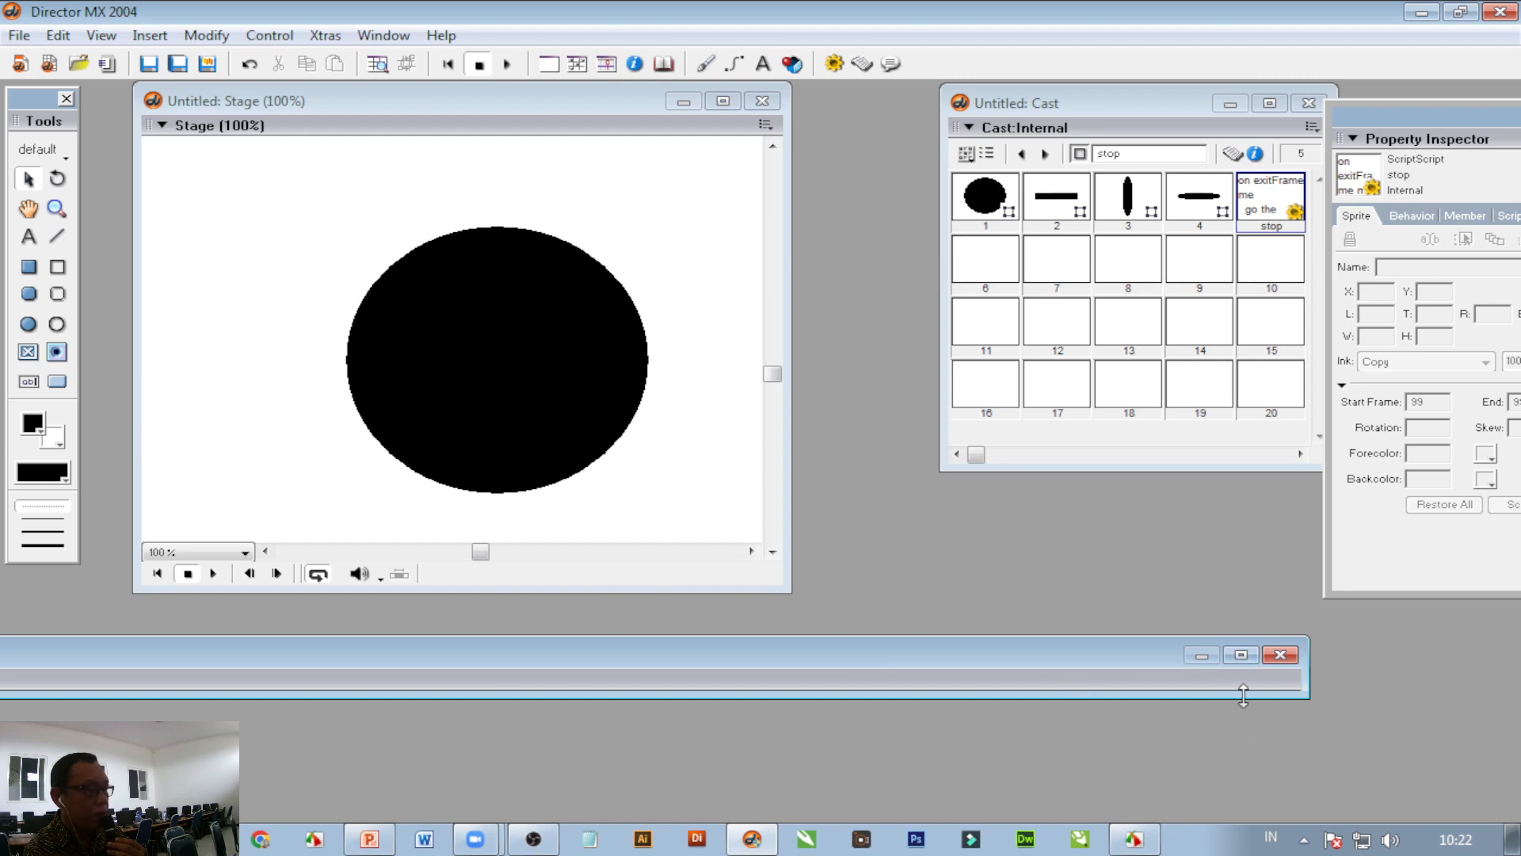
pyautogui.moveTo(1303, 694); pyautogui.dragTo(1237, 688)
pyautogui.moveTo(883, 648); pyautogui.dragTo(1080, 641)
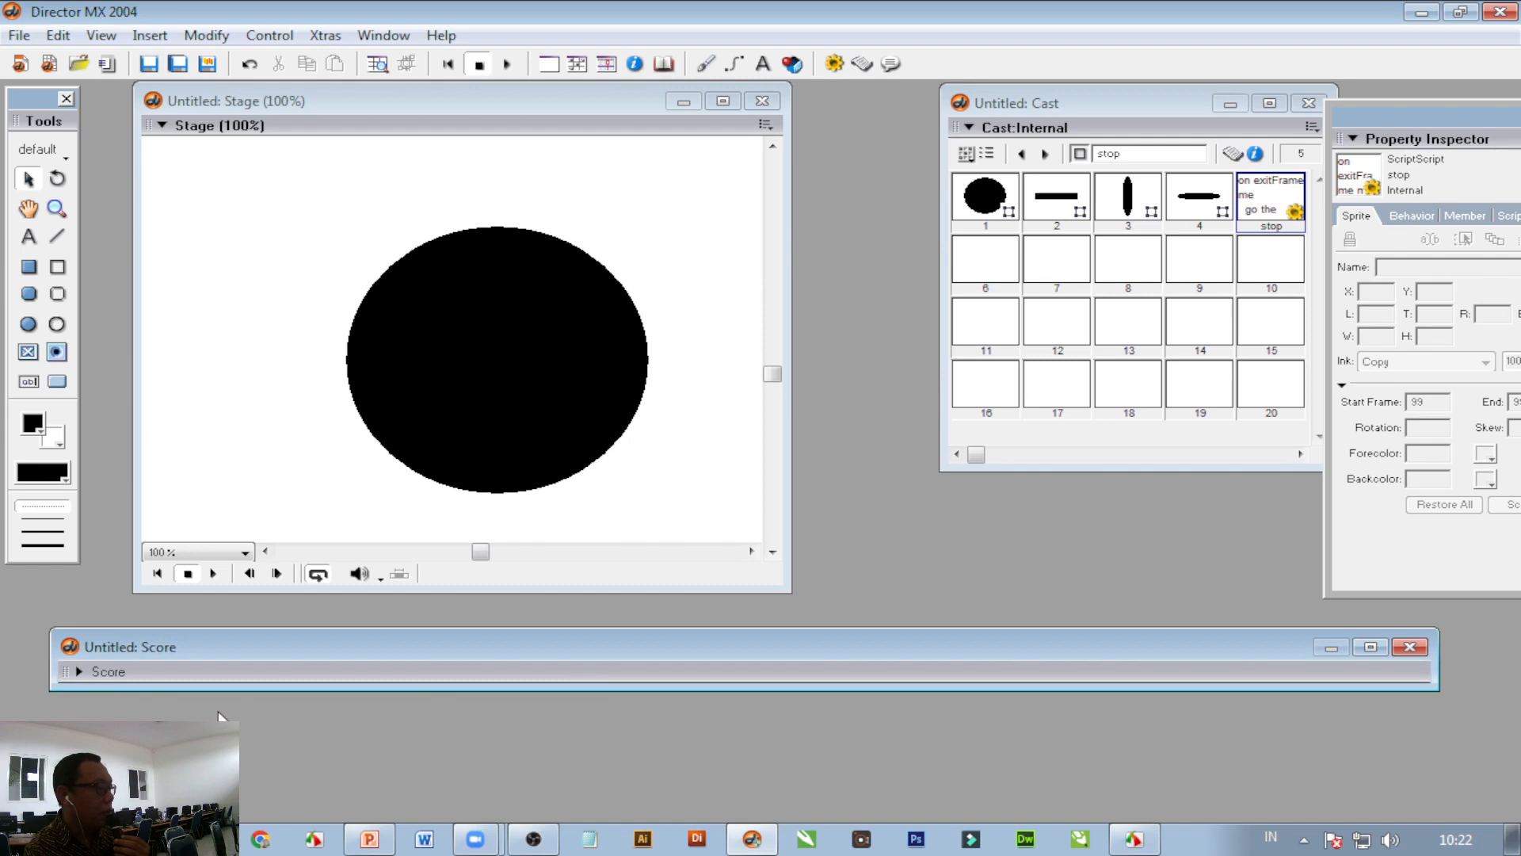
pyautogui.click(79, 671)
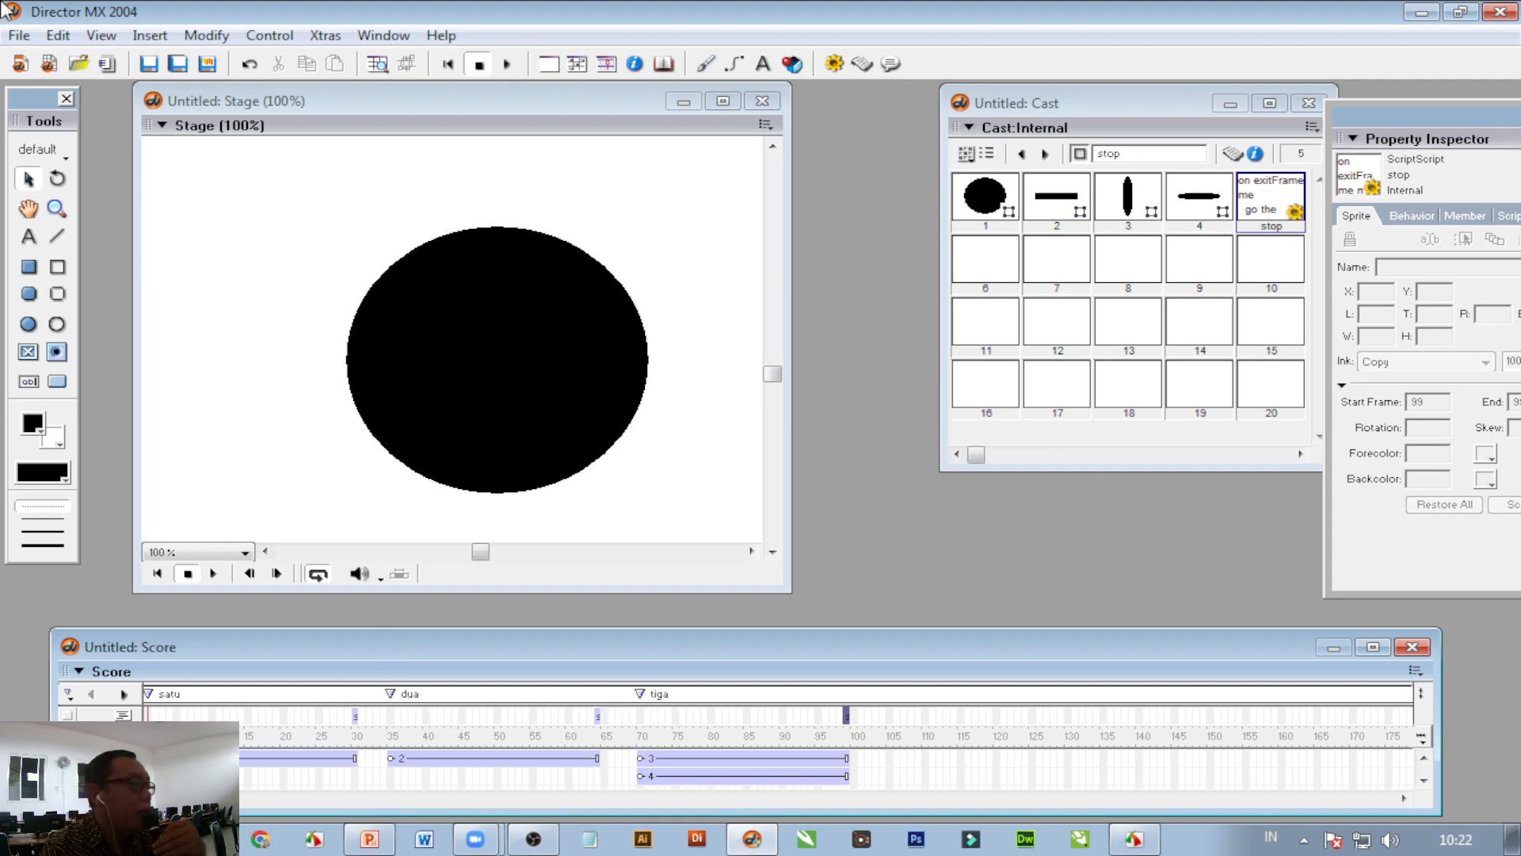
# Step: Insert a field control into the movie and delete its sprite from the stage, leaving only the cast member
pyautogui.click(449, 65)
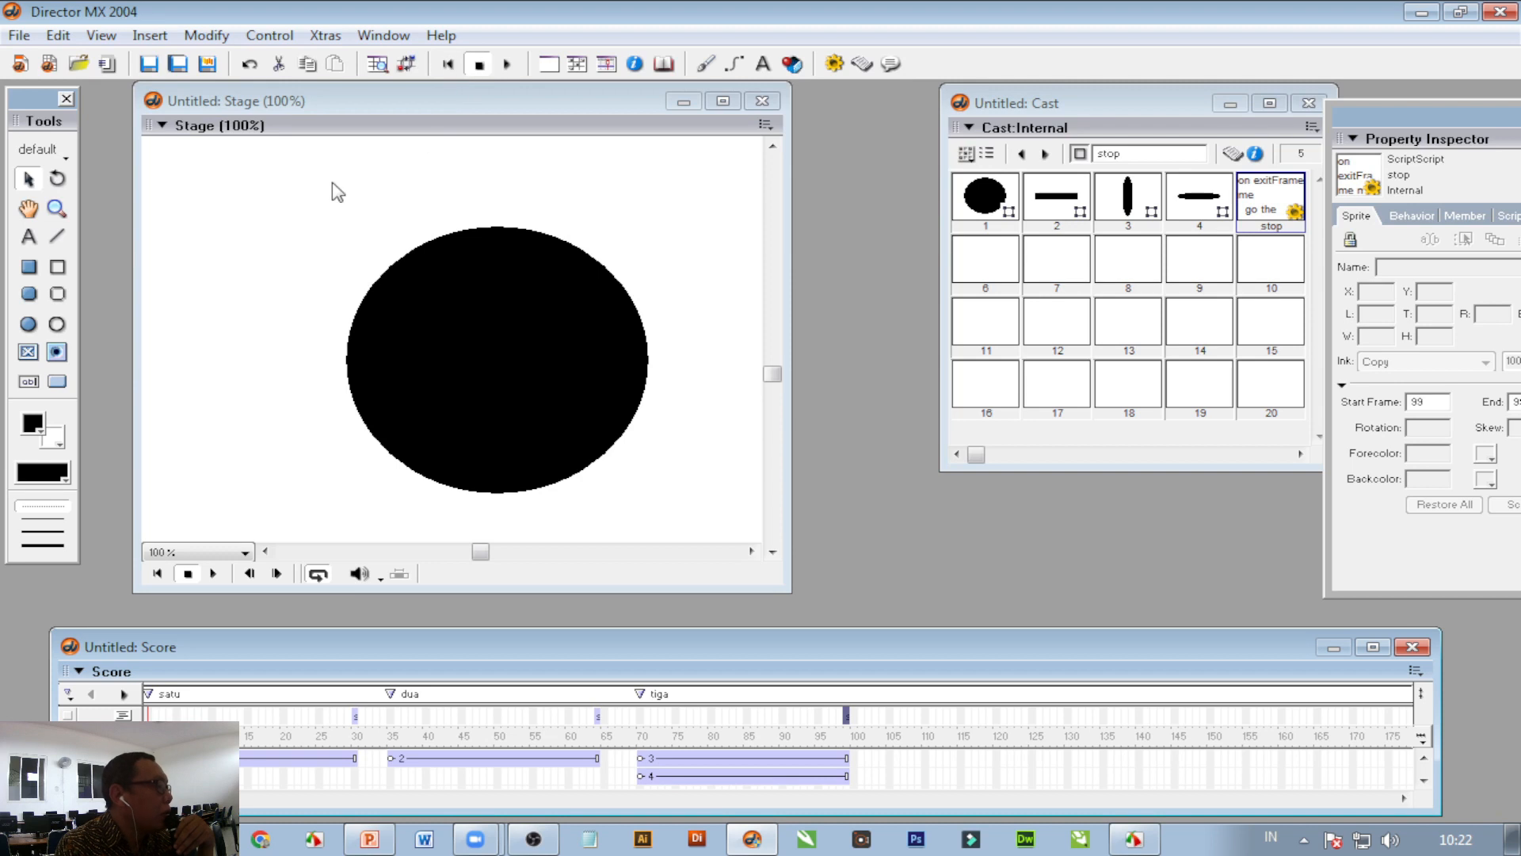
pyautogui.click(158, 37)
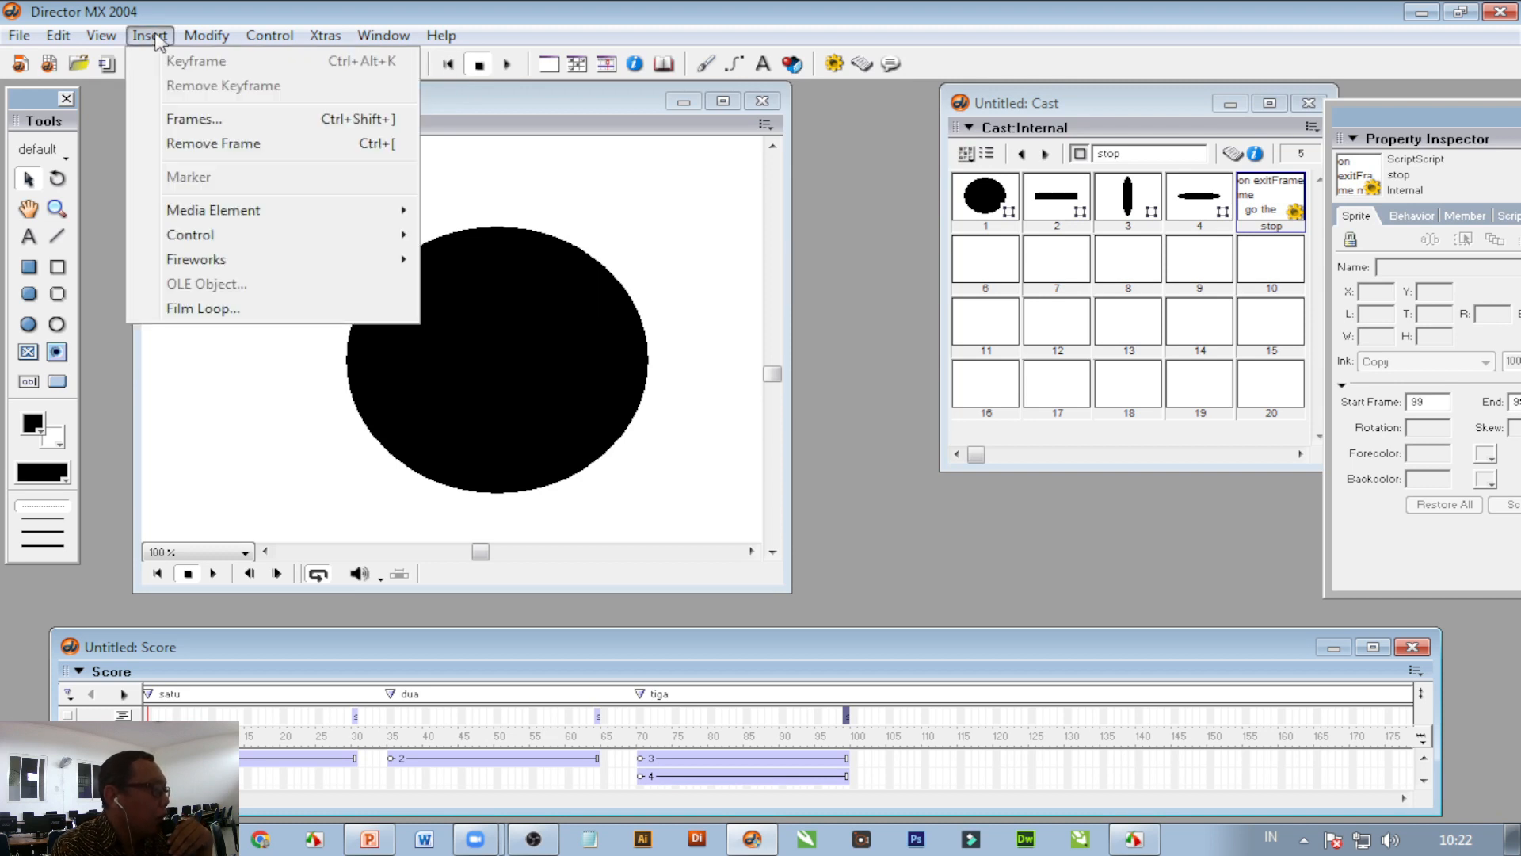
pyautogui.moveTo(214, 238)
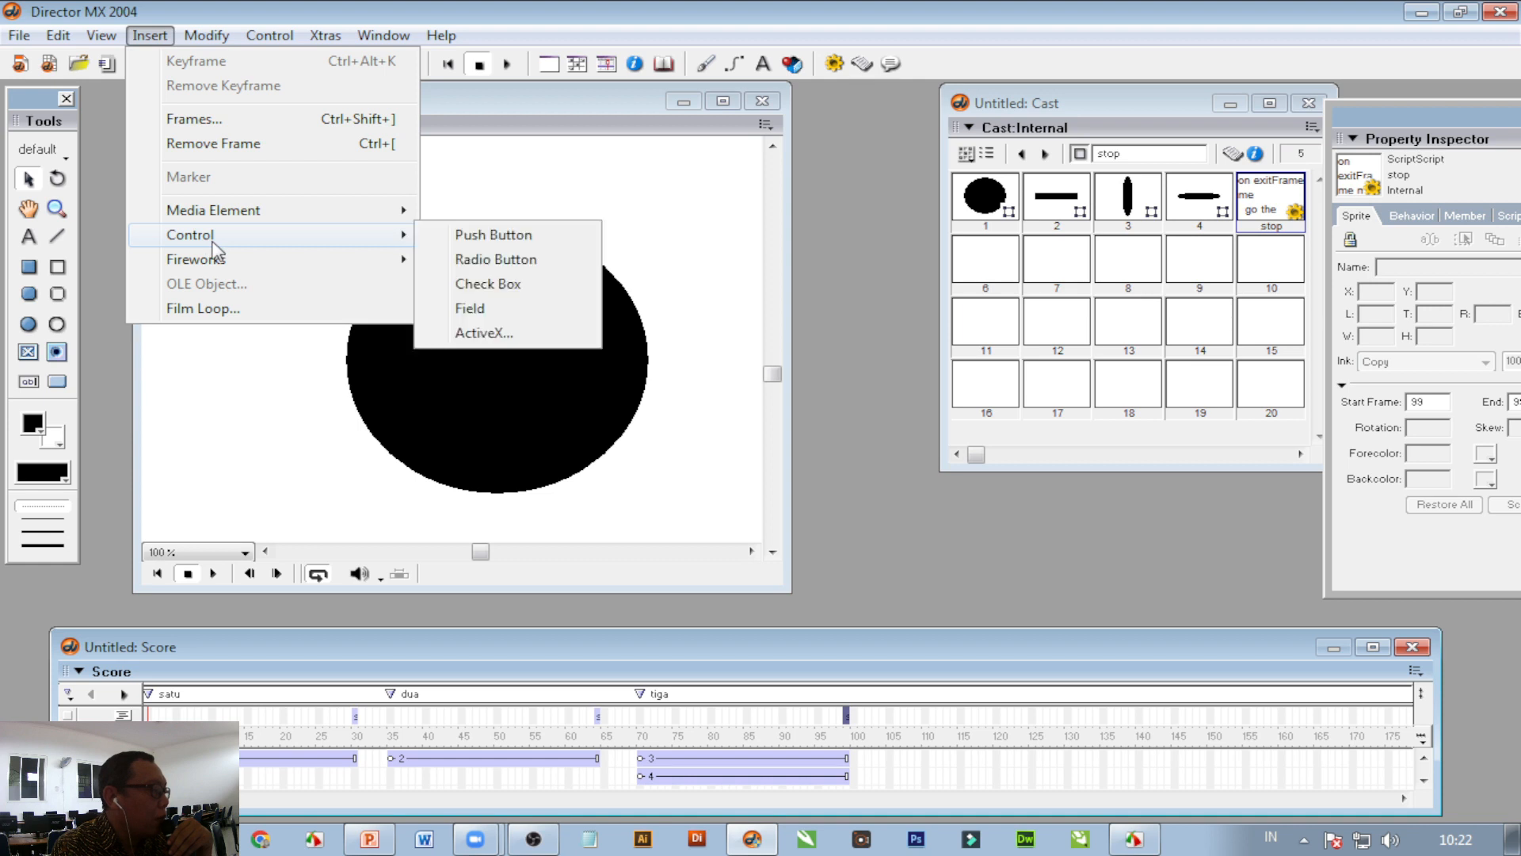
pyautogui.click(516, 308)
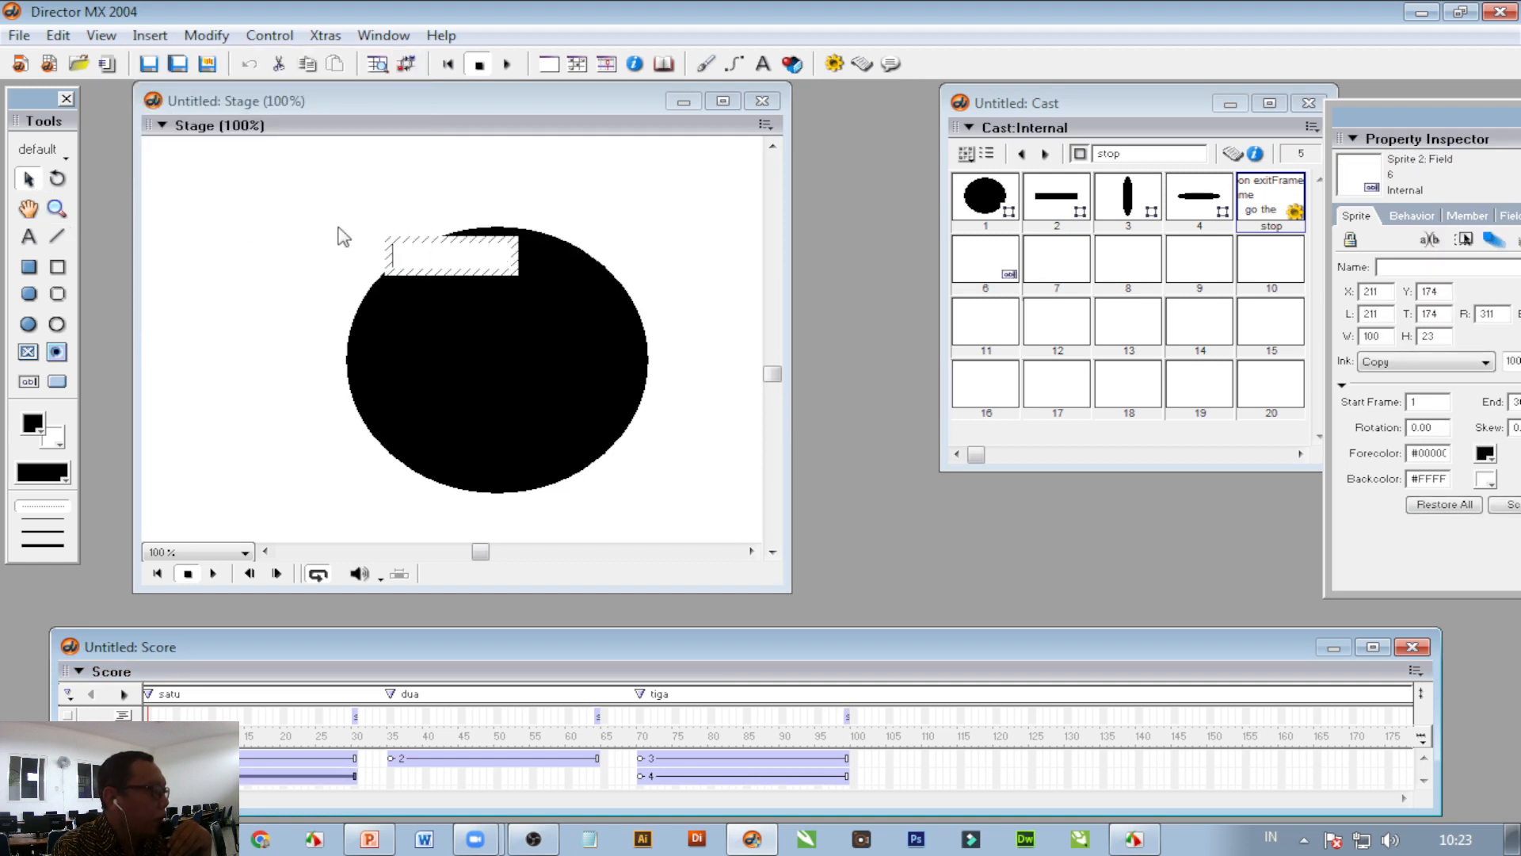
pyautogui.click(391, 240)
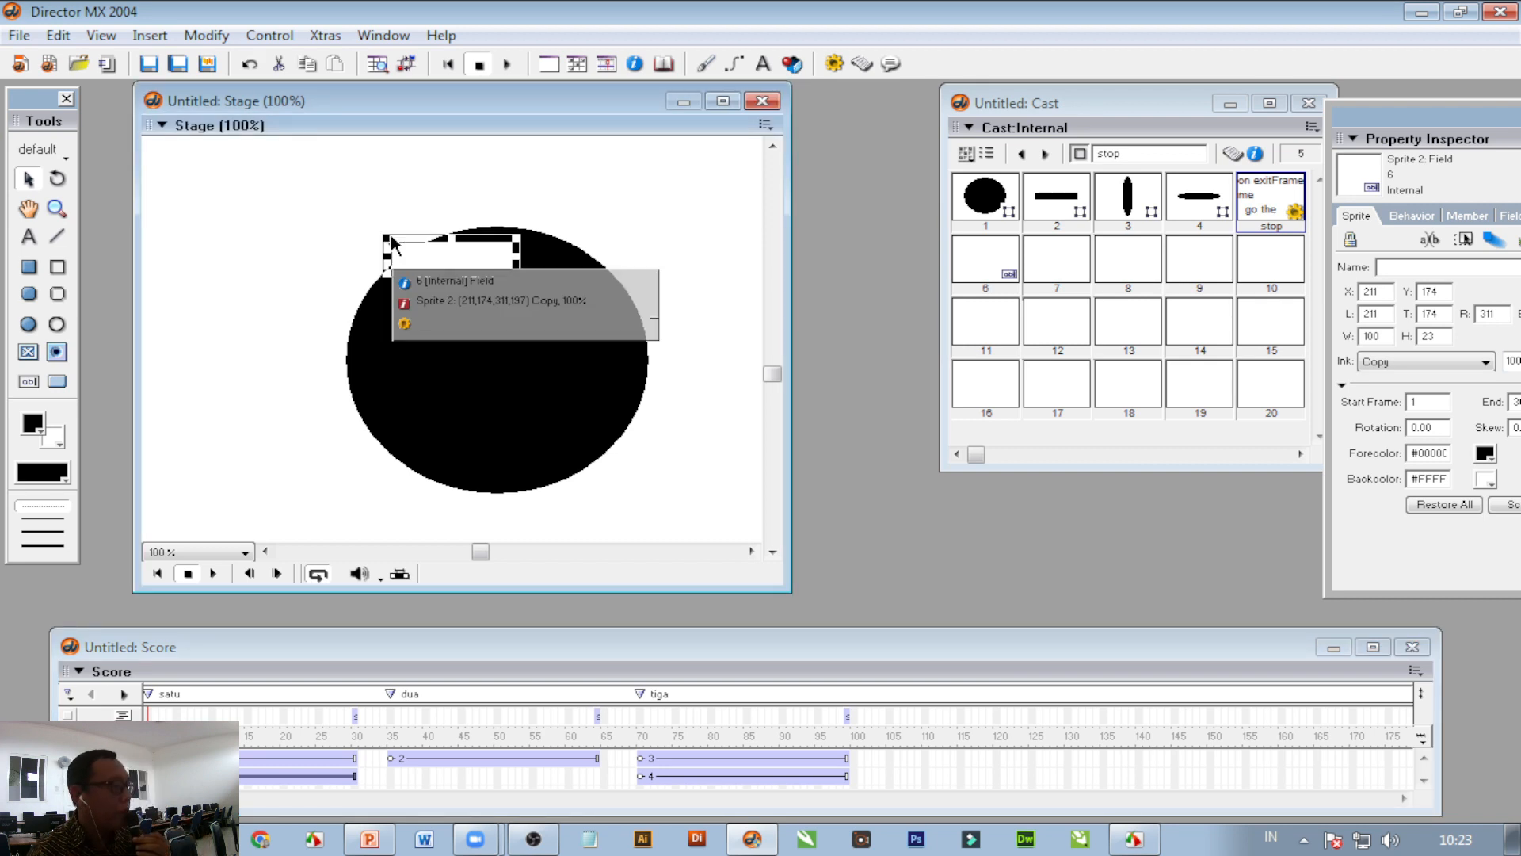
pyautogui.press('Delete')
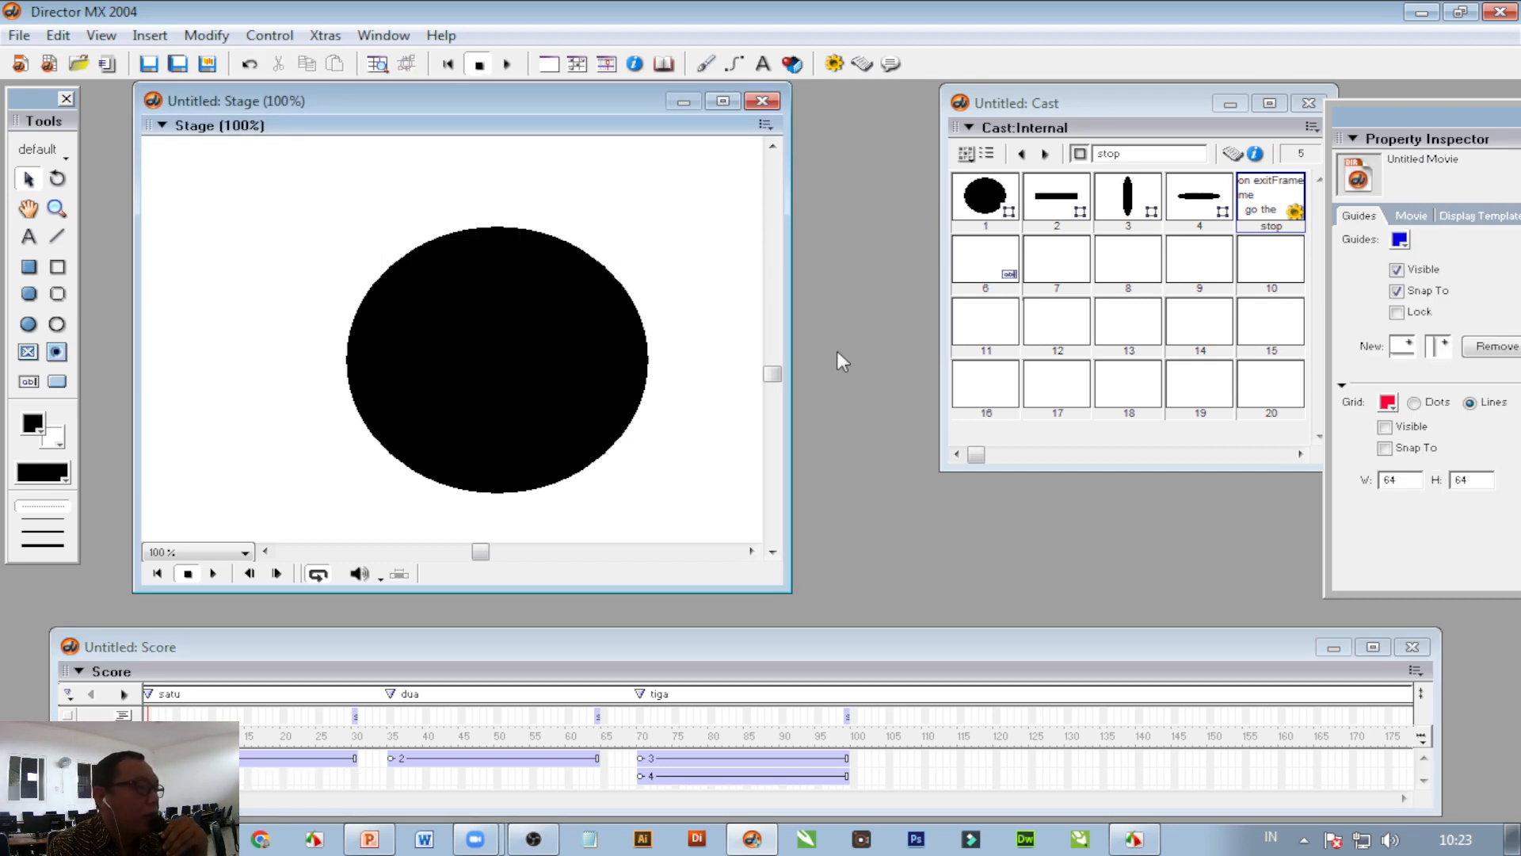
# Step: Widen the text area of the empty field cast member and enter "menu:stekom" as its first line
pyautogui.click(989, 283)
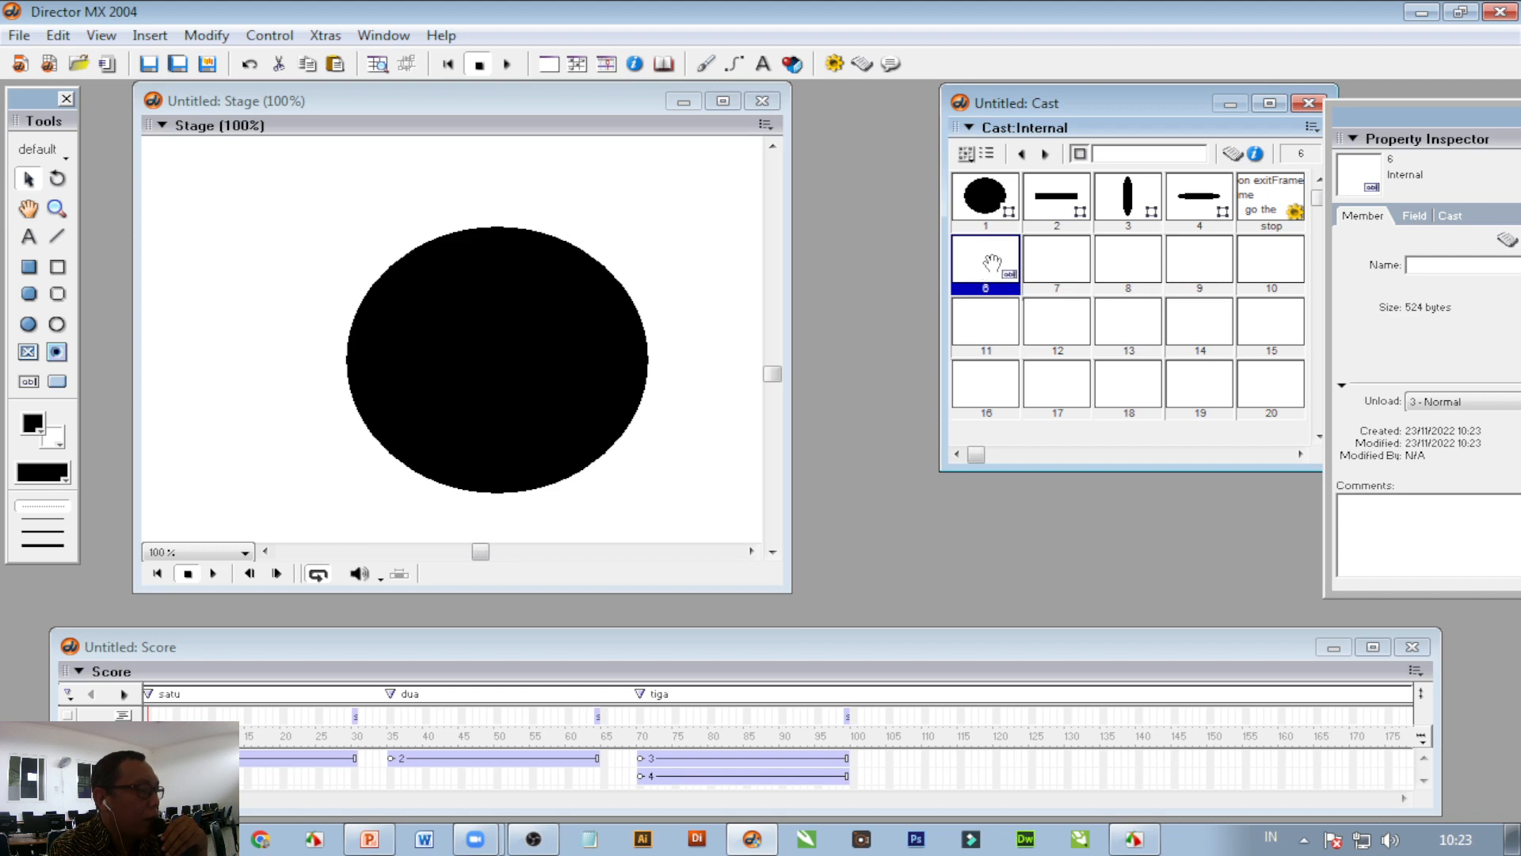
pyautogui.doubleClick(992, 263)
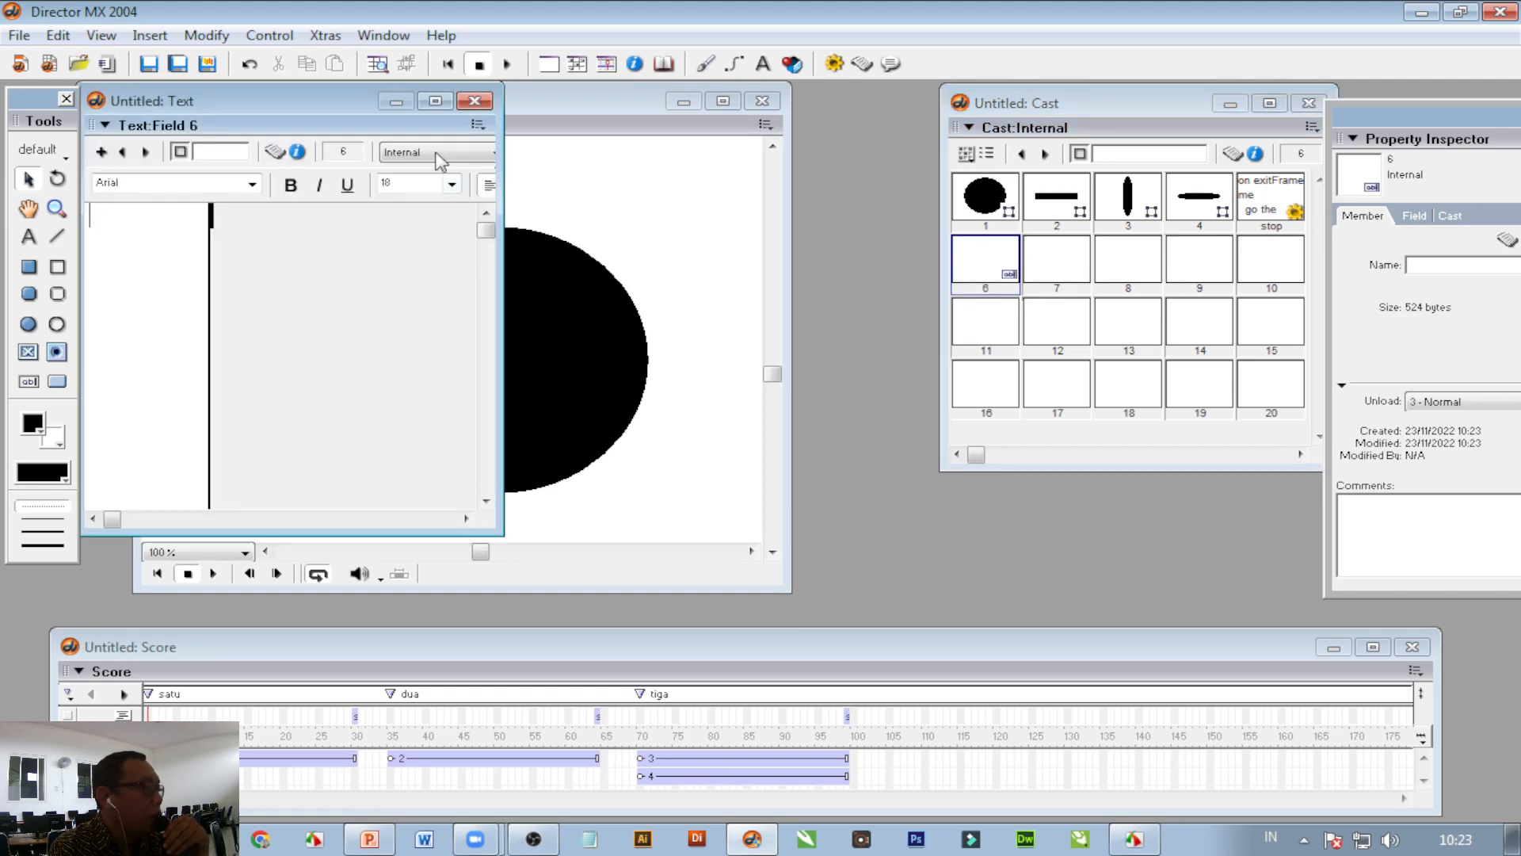
pyautogui.moveTo(348, 103); pyautogui.dragTo(881, 168)
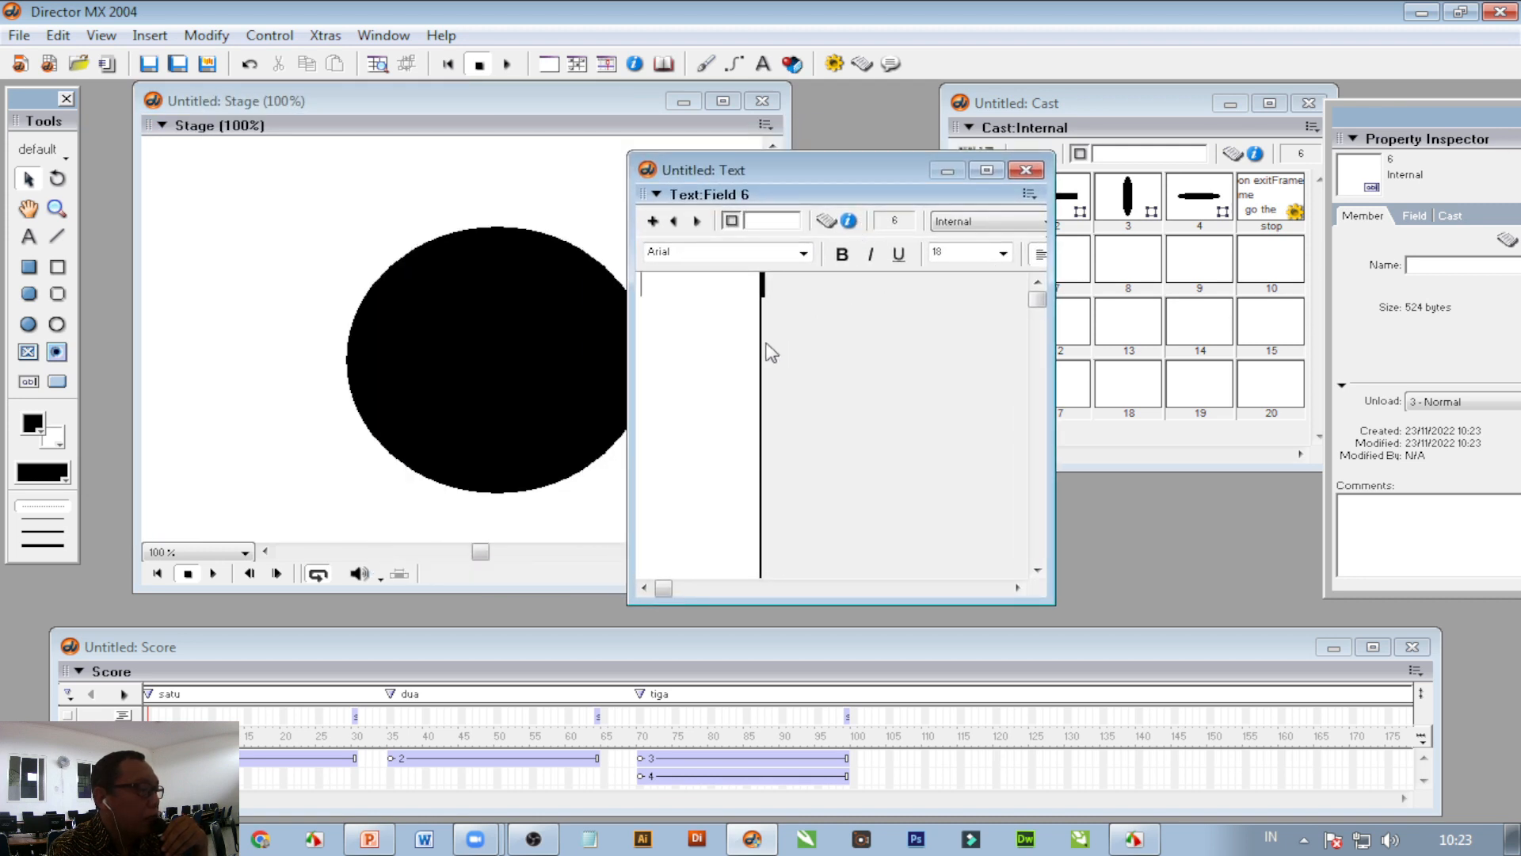
pyautogui.moveTo(759, 343); pyautogui.dragTo(854, 350)
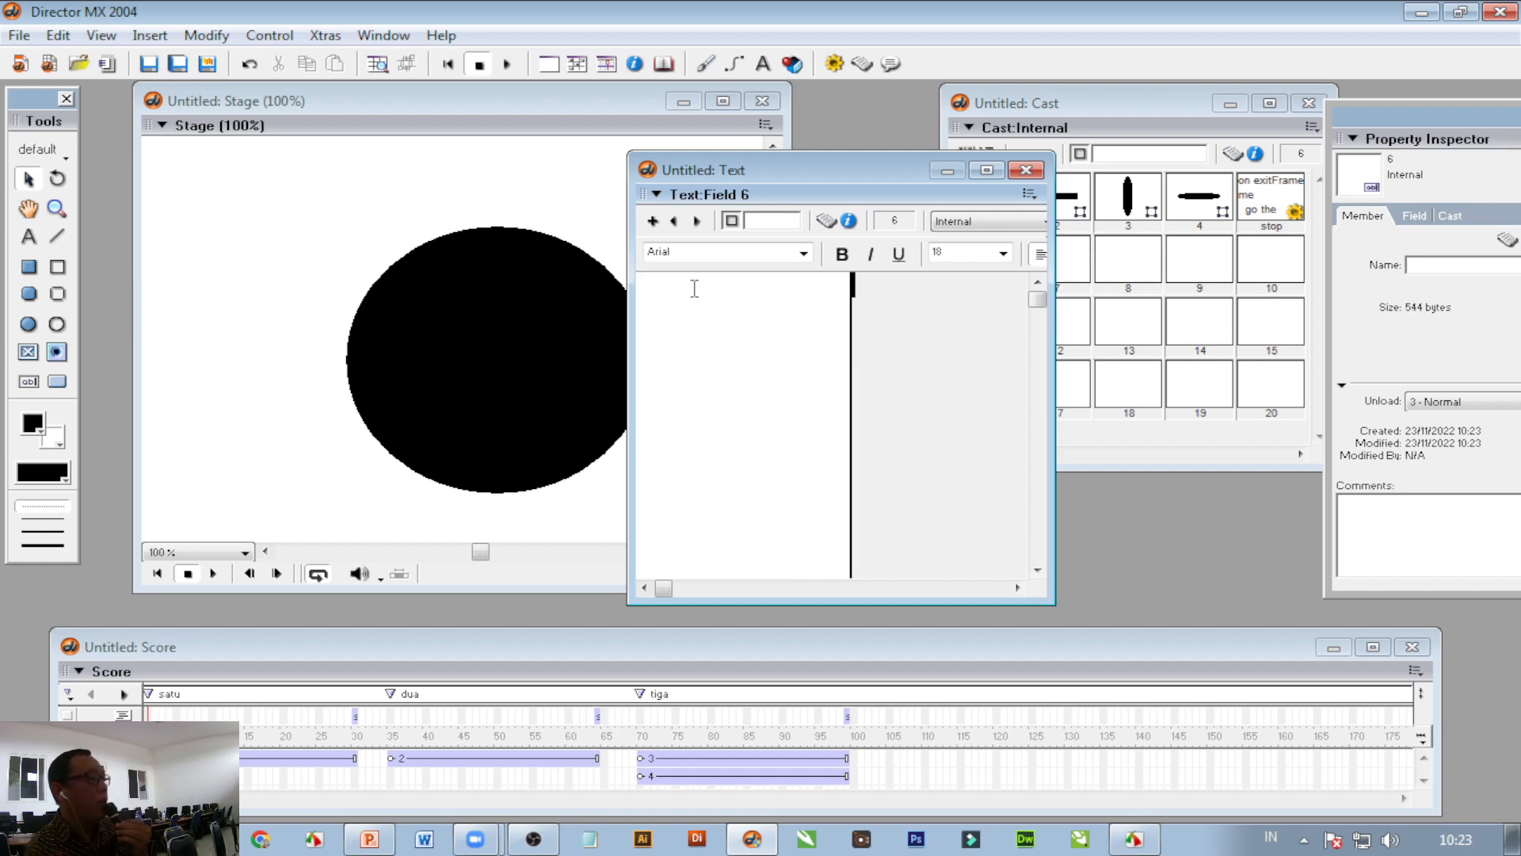
pyautogui.write('menu:')
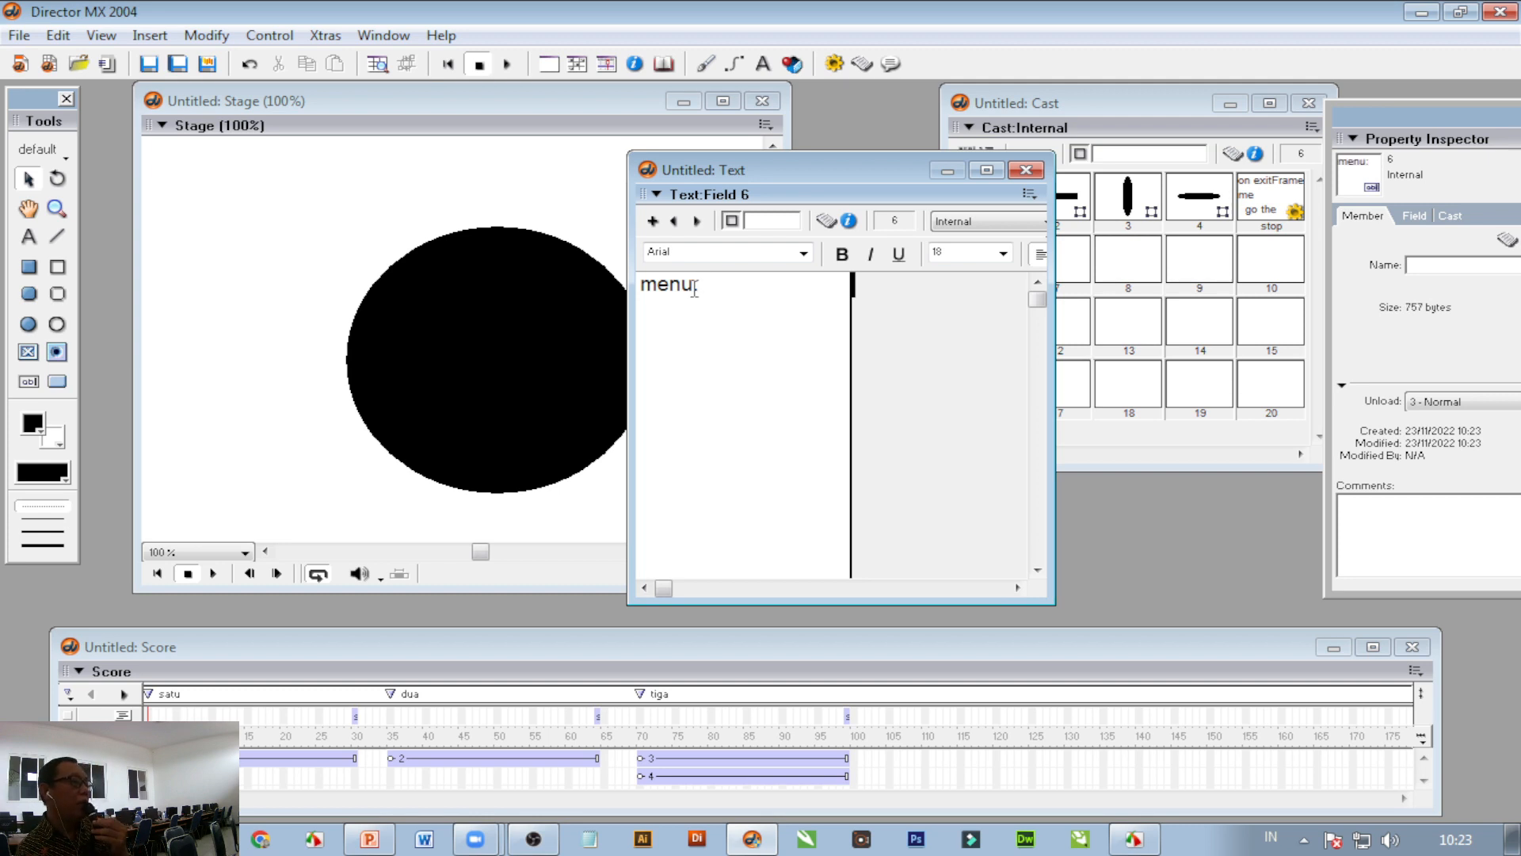
pyautogui.write('stekom')
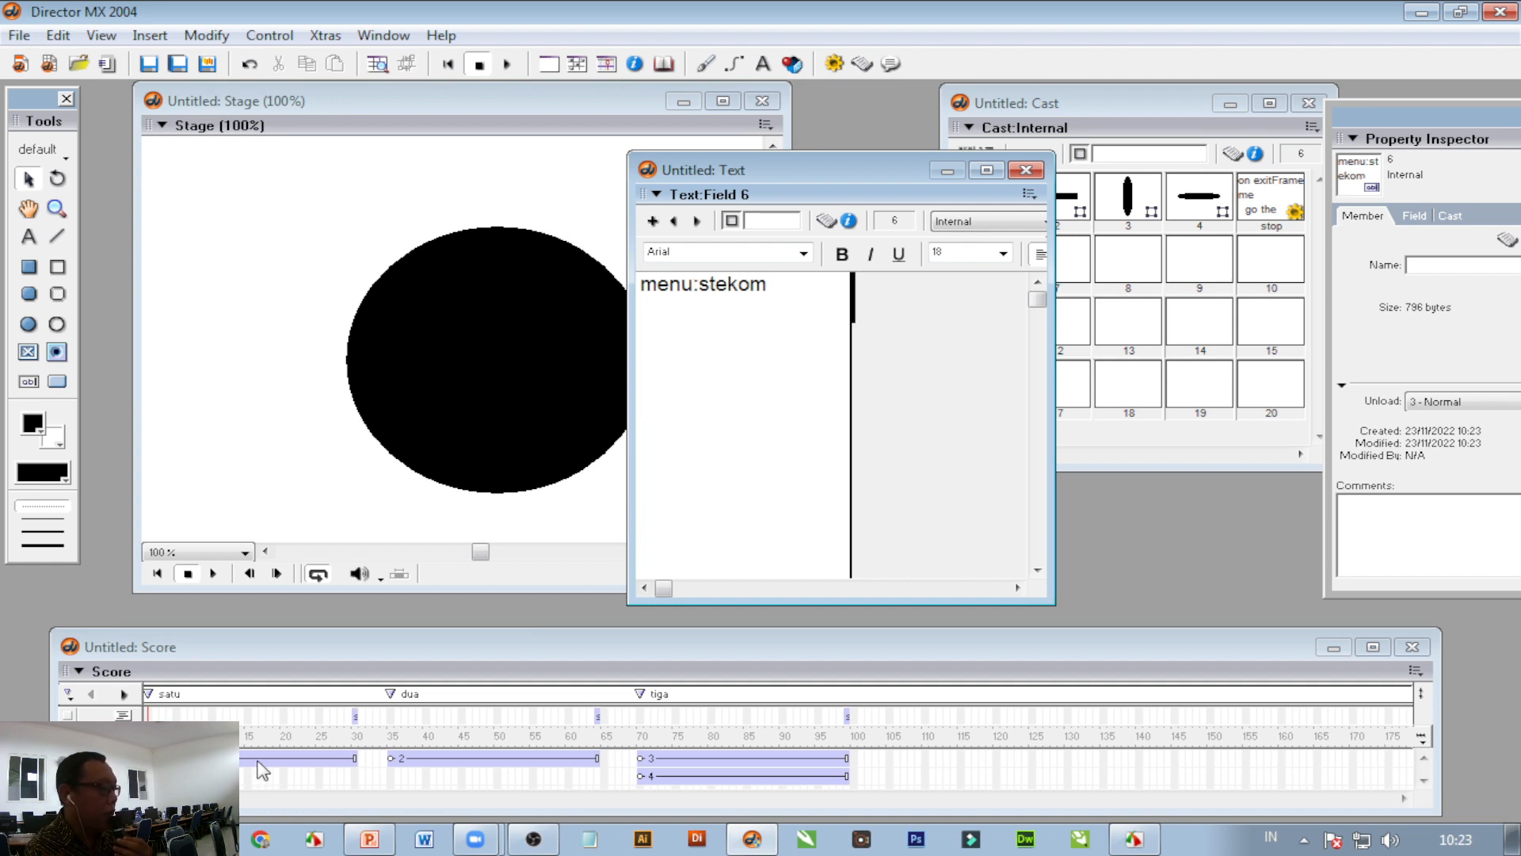
# Step: Check the shapes on the three pages, and add the menu line "bulat | gopage1" below the title in the field
pyautogui.click(311, 758)
pyautogui.click(435, 761)
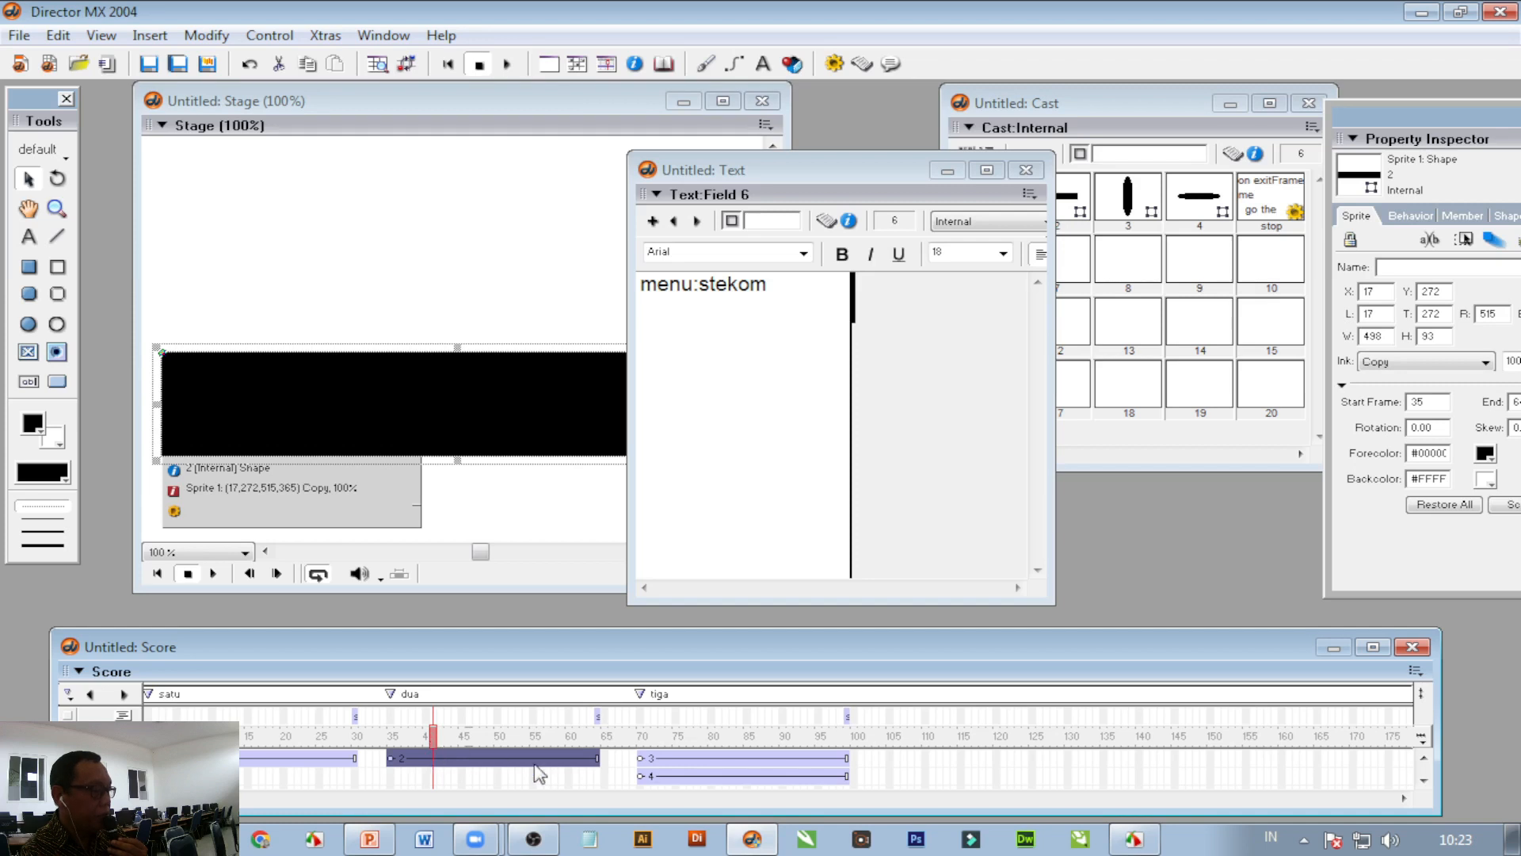
pyautogui.click(669, 759)
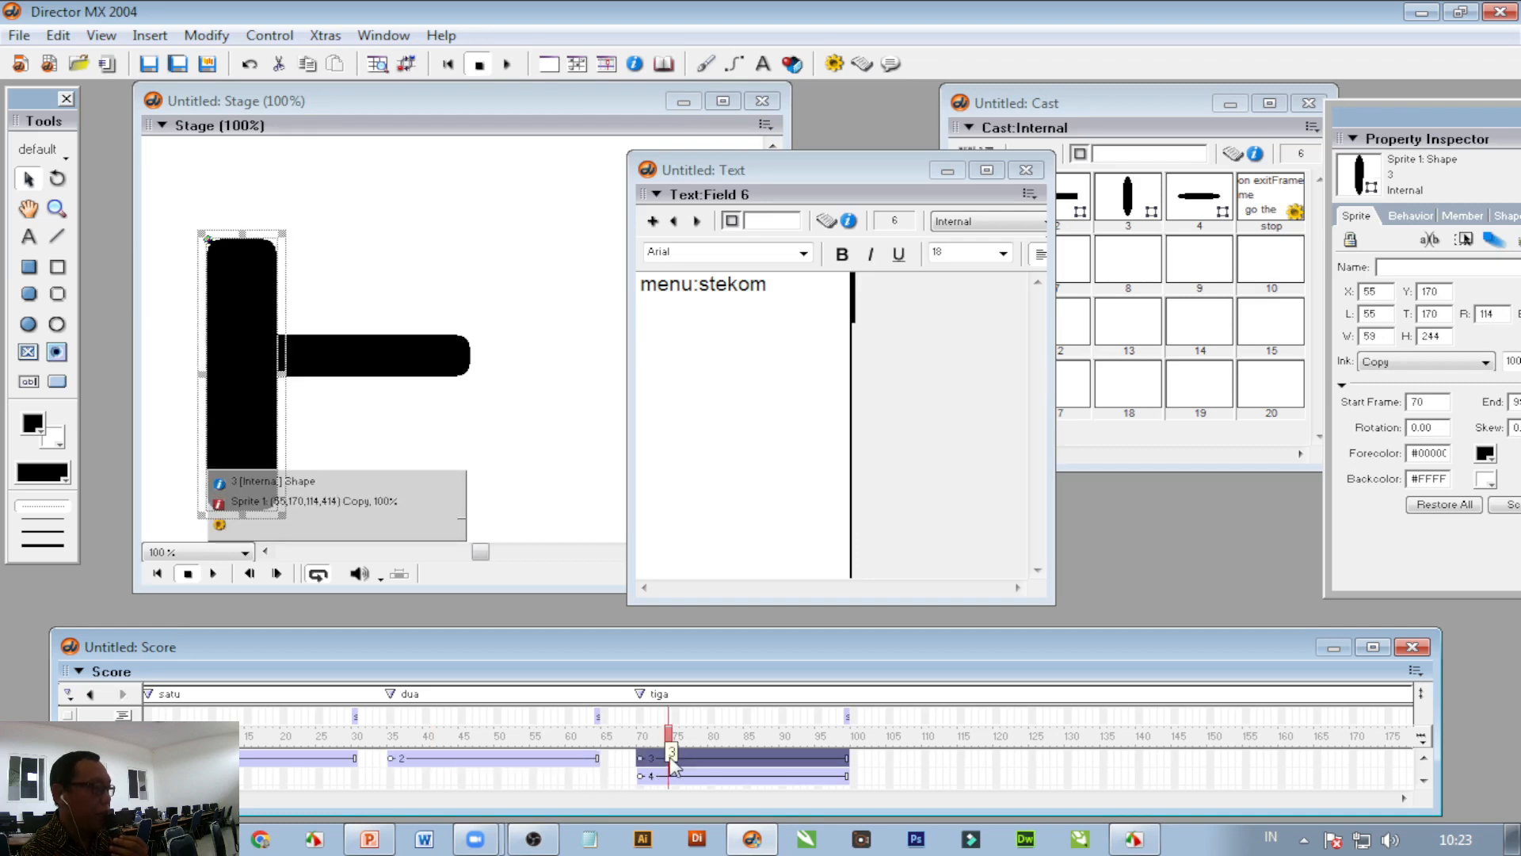
pyautogui.click(327, 760)
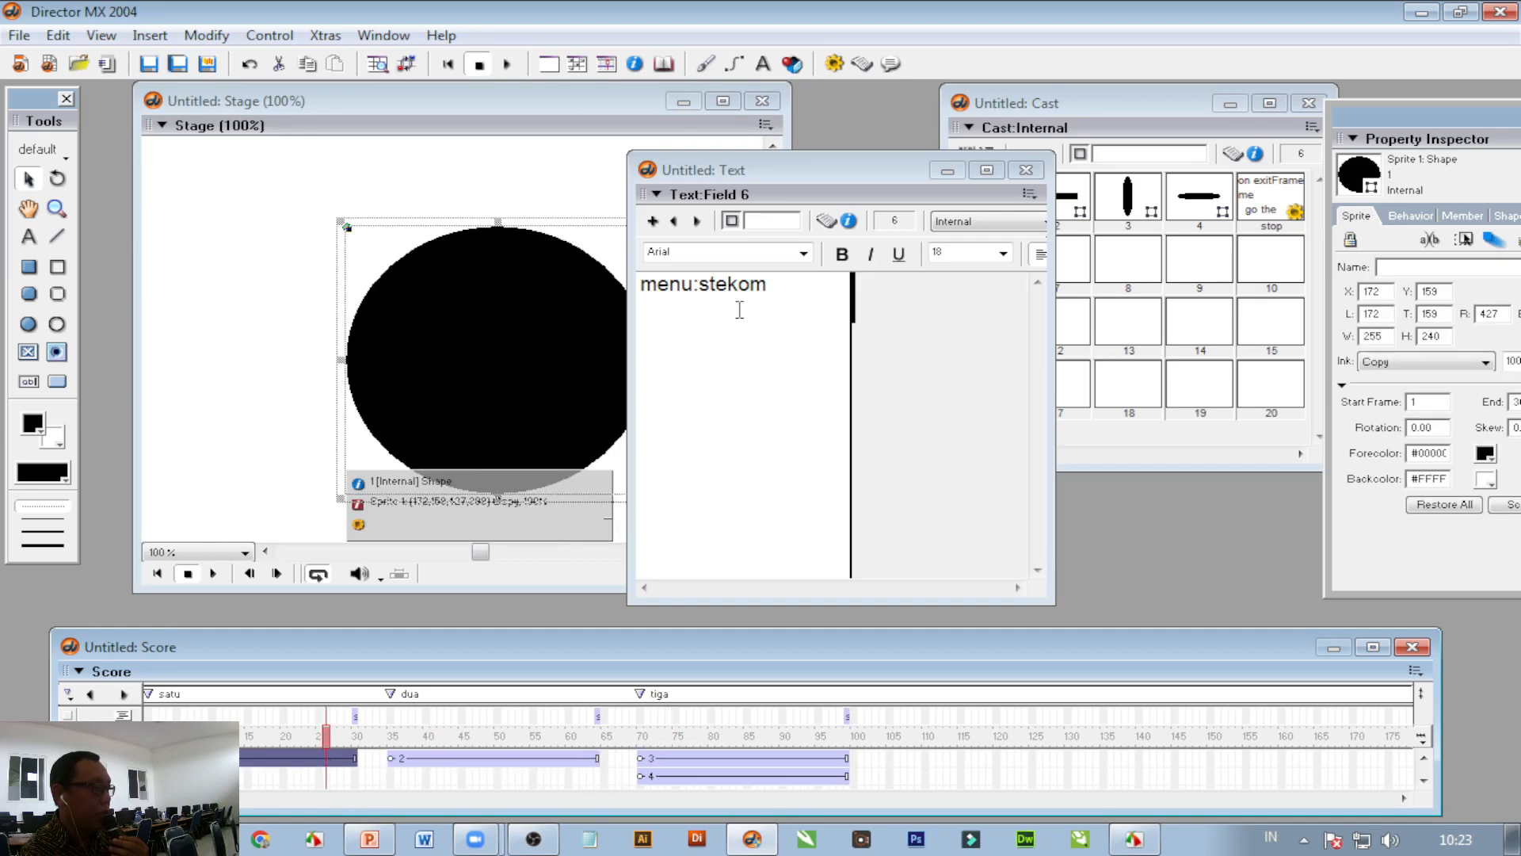
pyautogui.click(700, 317)
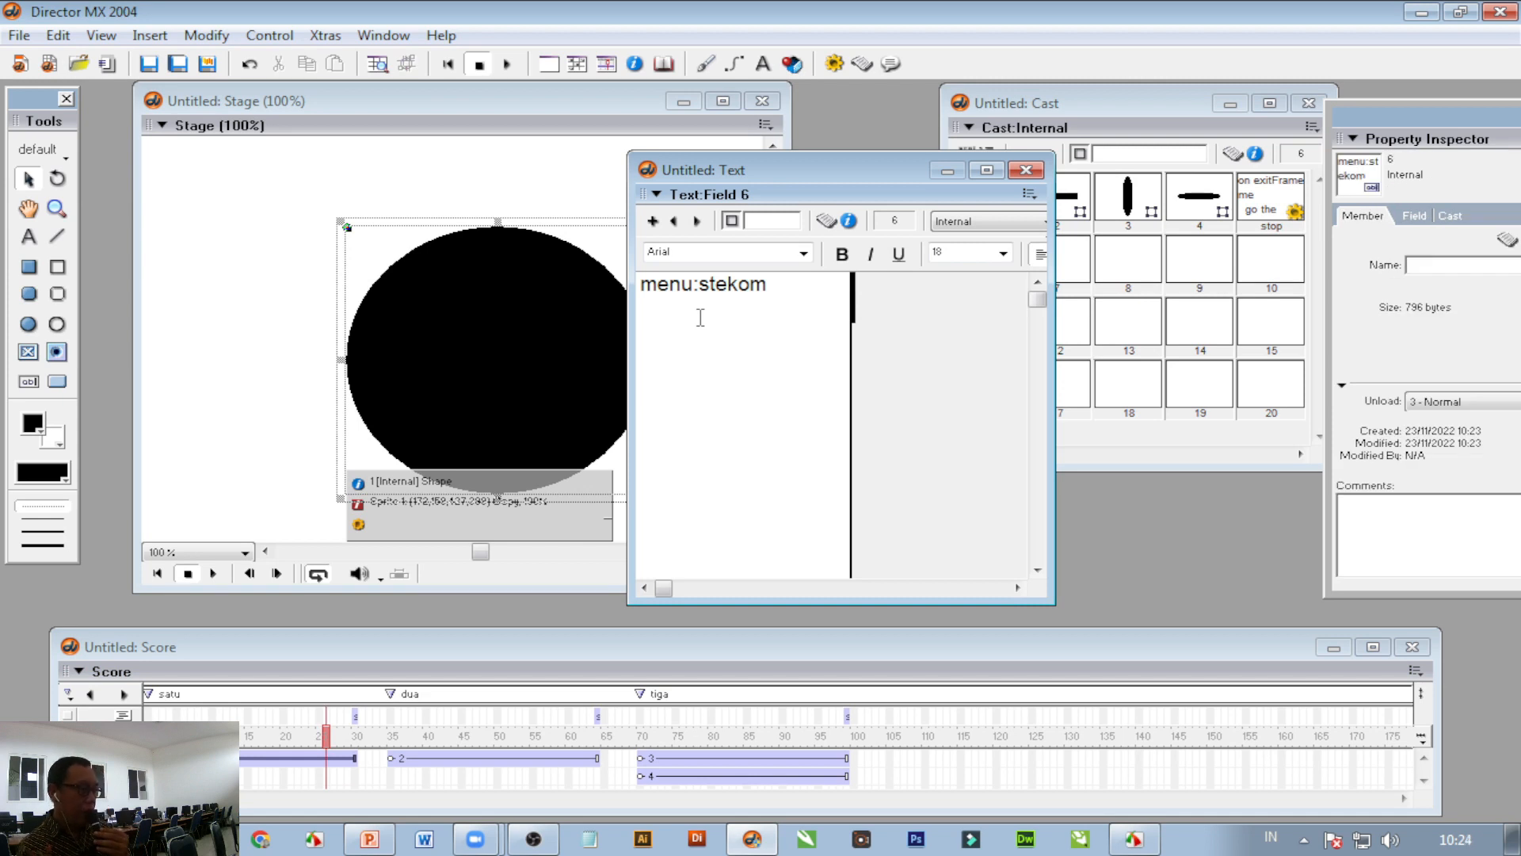
pyautogui.write('bulat')
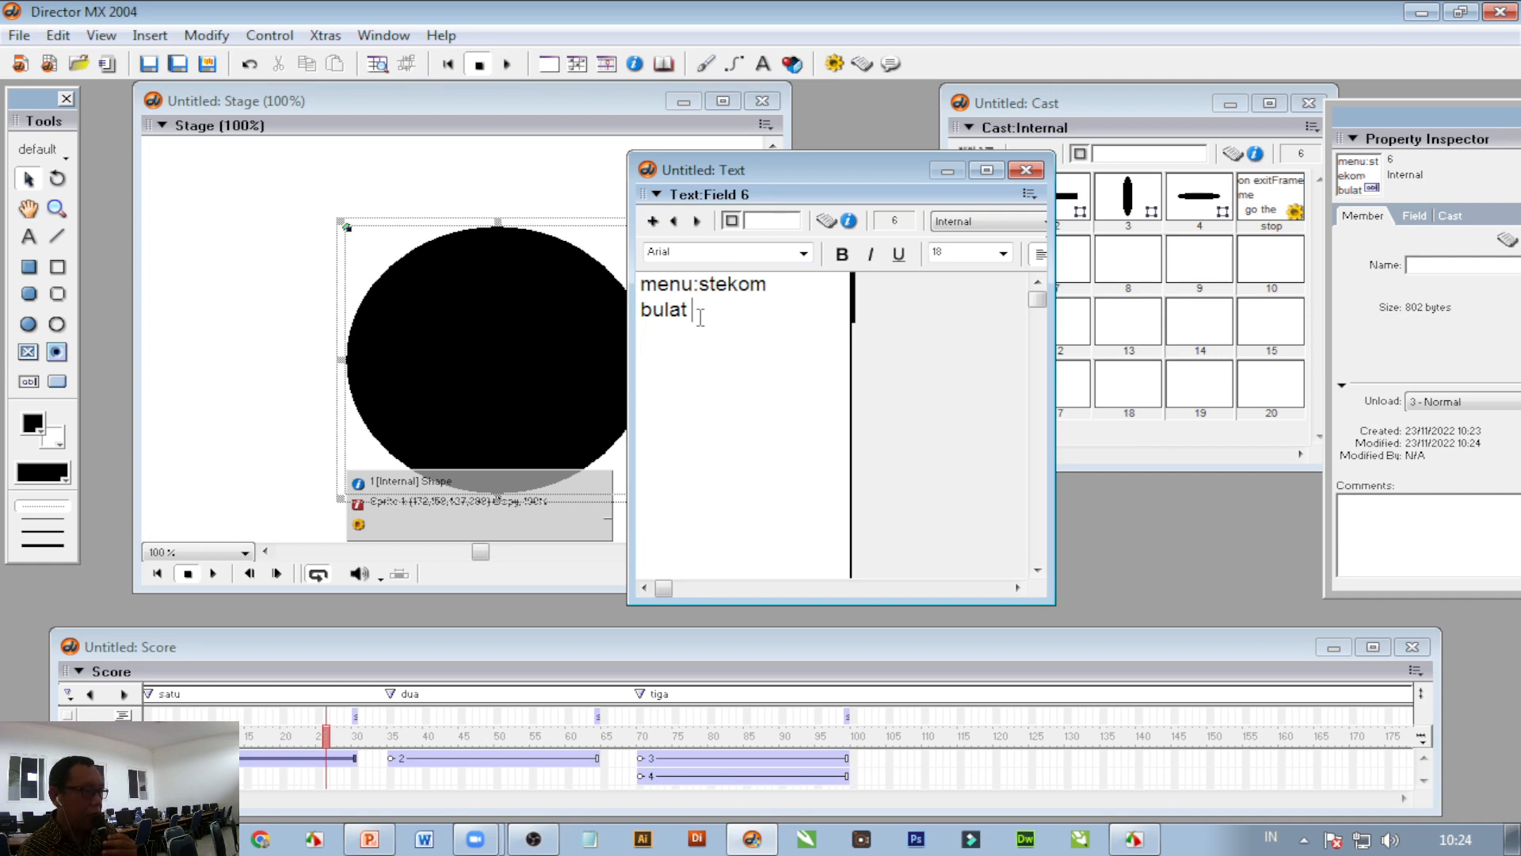
pyautogui.write('gop')
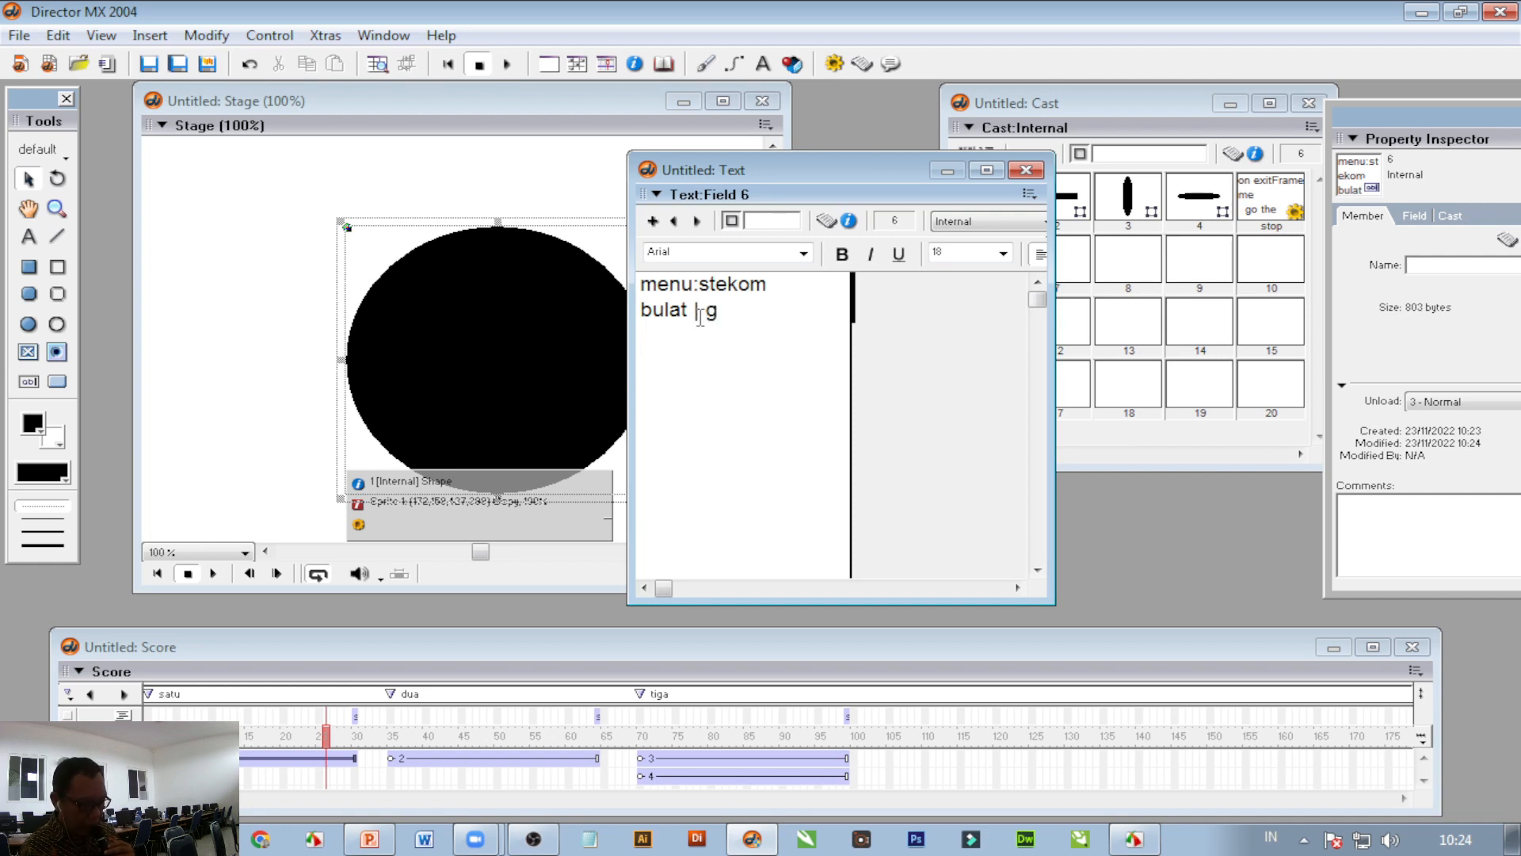
pyautogui.write('a')
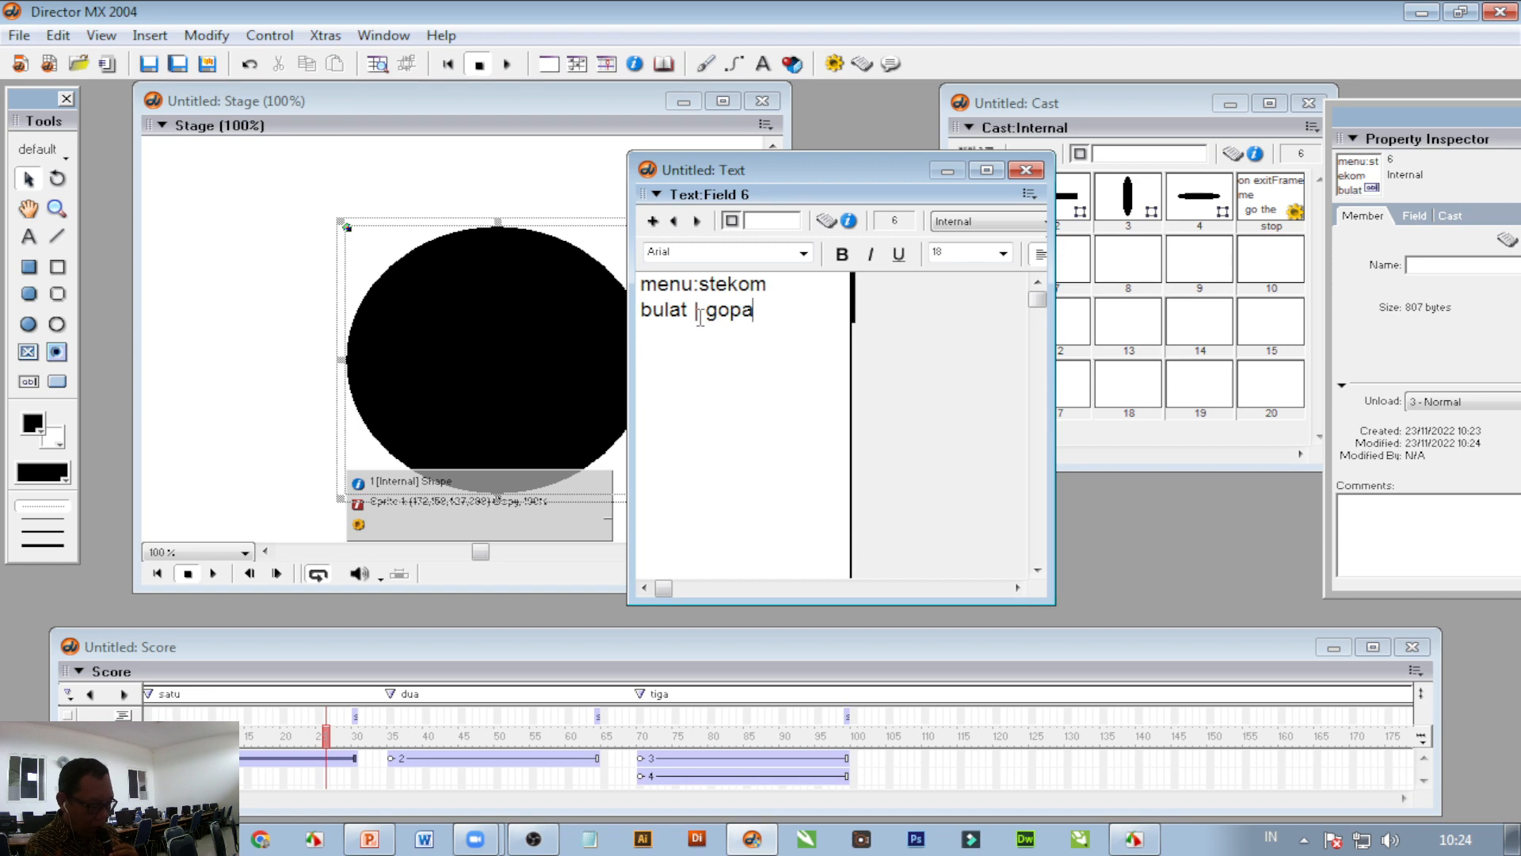
pyautogui.write('ge1')
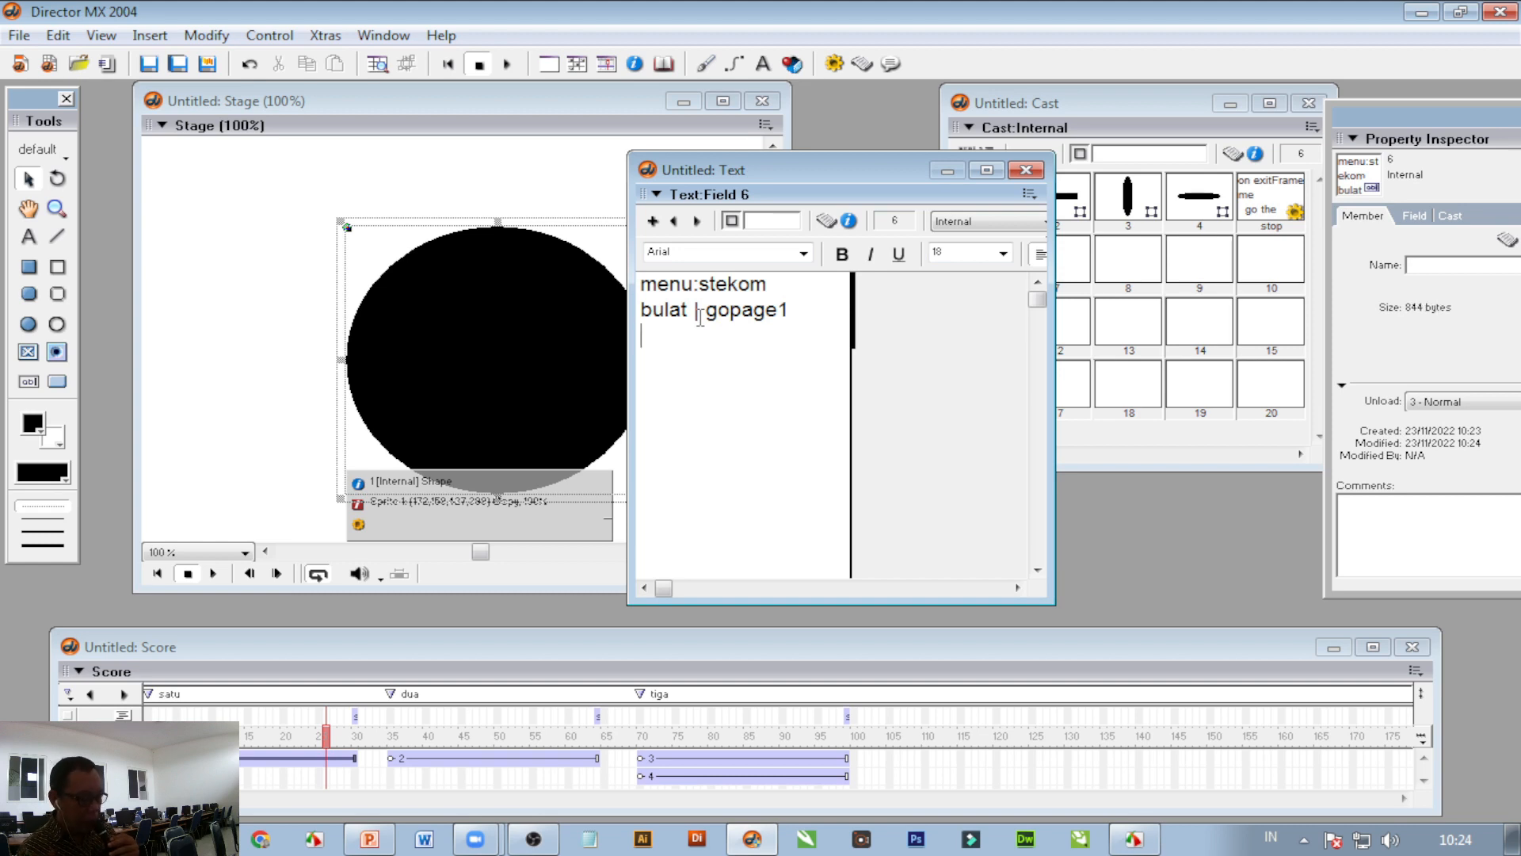
# Step: Add the menu lines "kotak | gopage2" and "korner | gopage3" for the second and third pages
pyautogui.write('kotak')
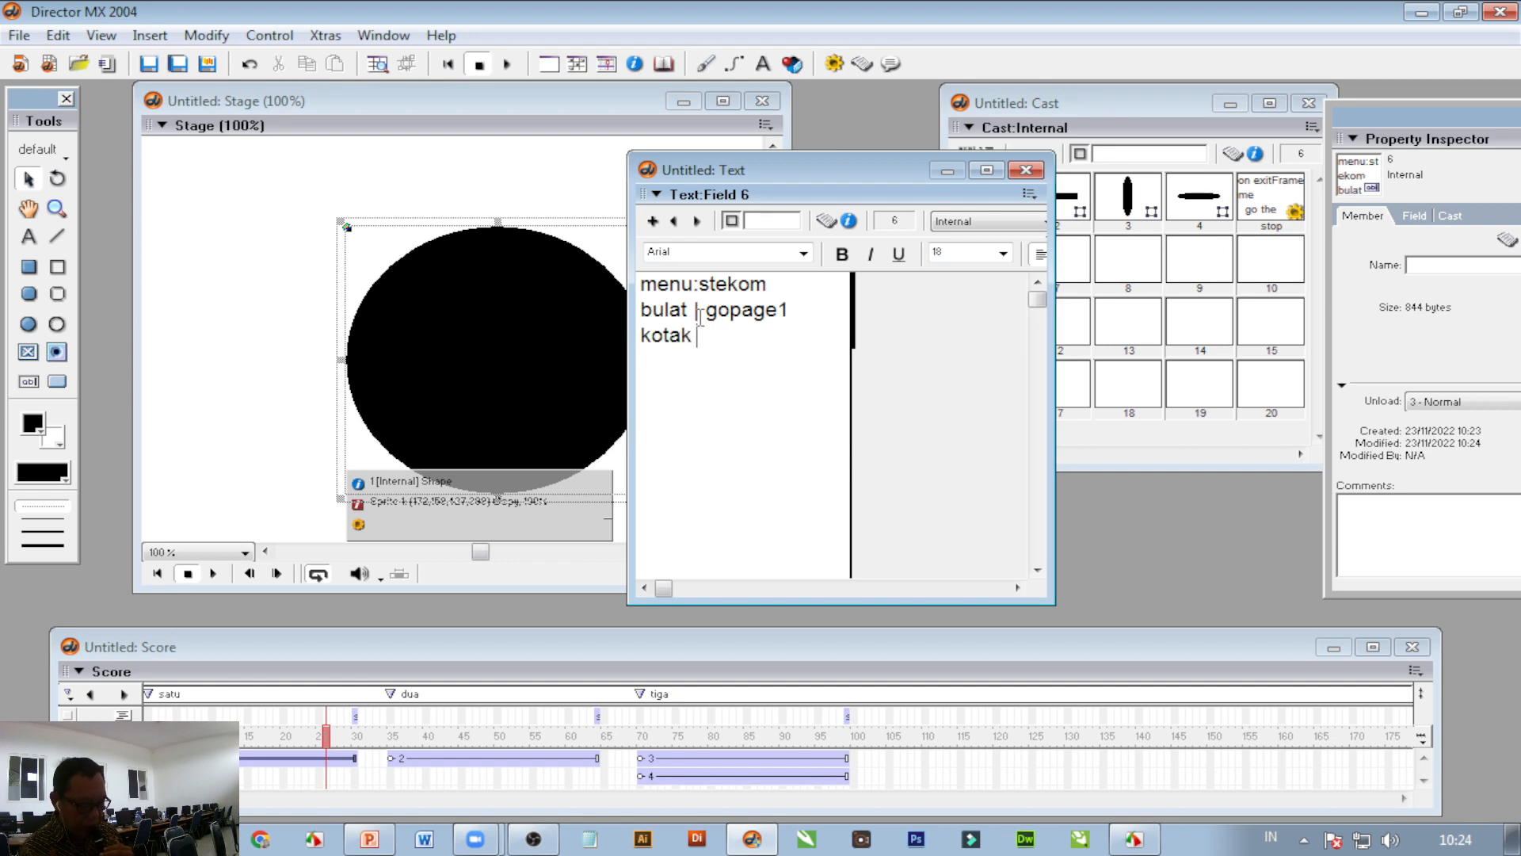
pyautogui.write(' | gopa')
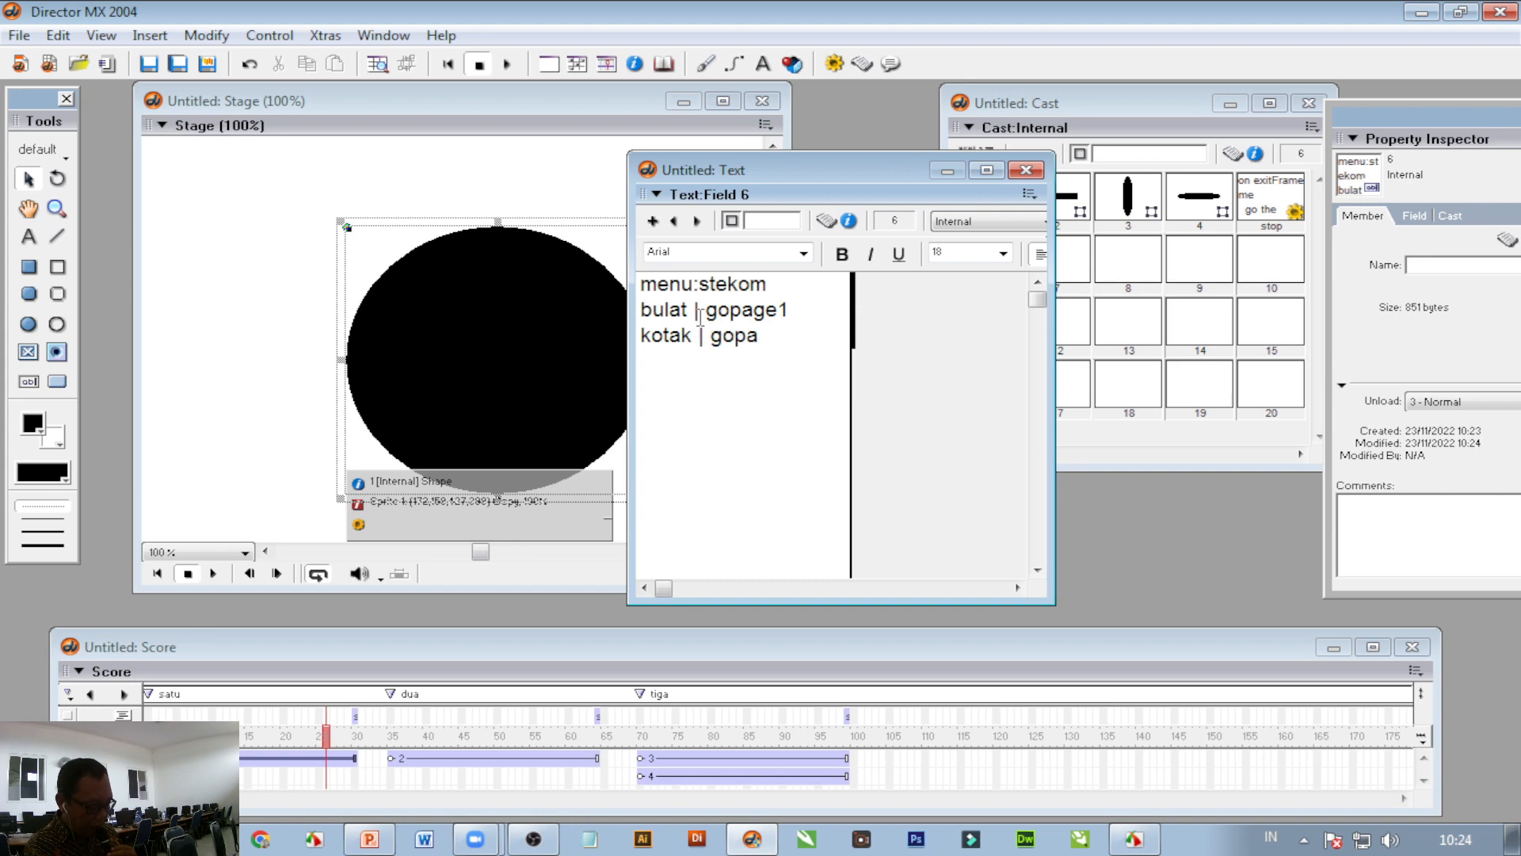
pyautogui.write('ge2')
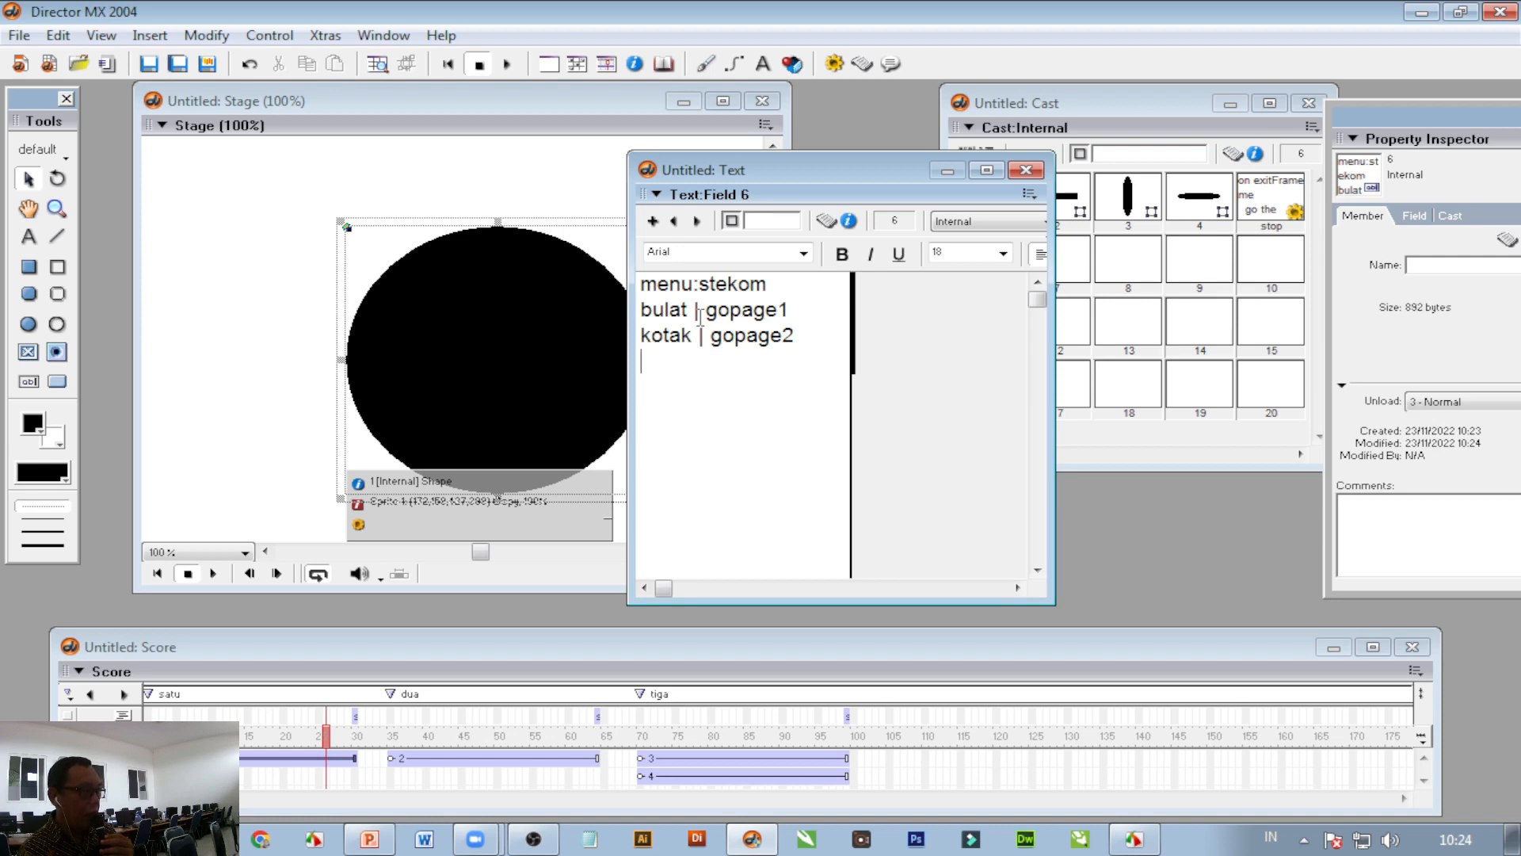
pyautogui.write('ko')
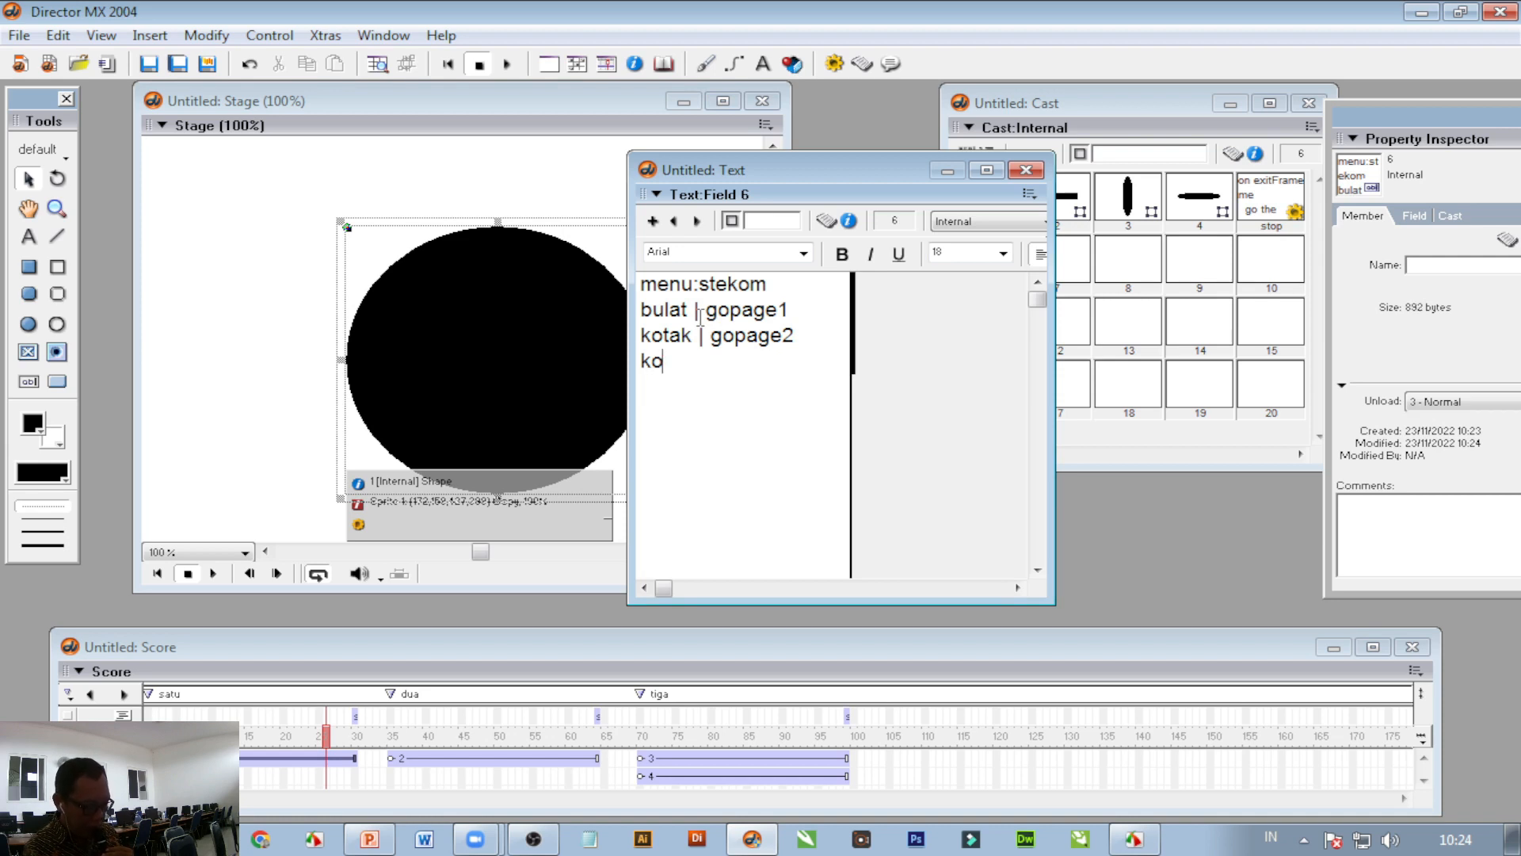
pyautogui.write('rner')
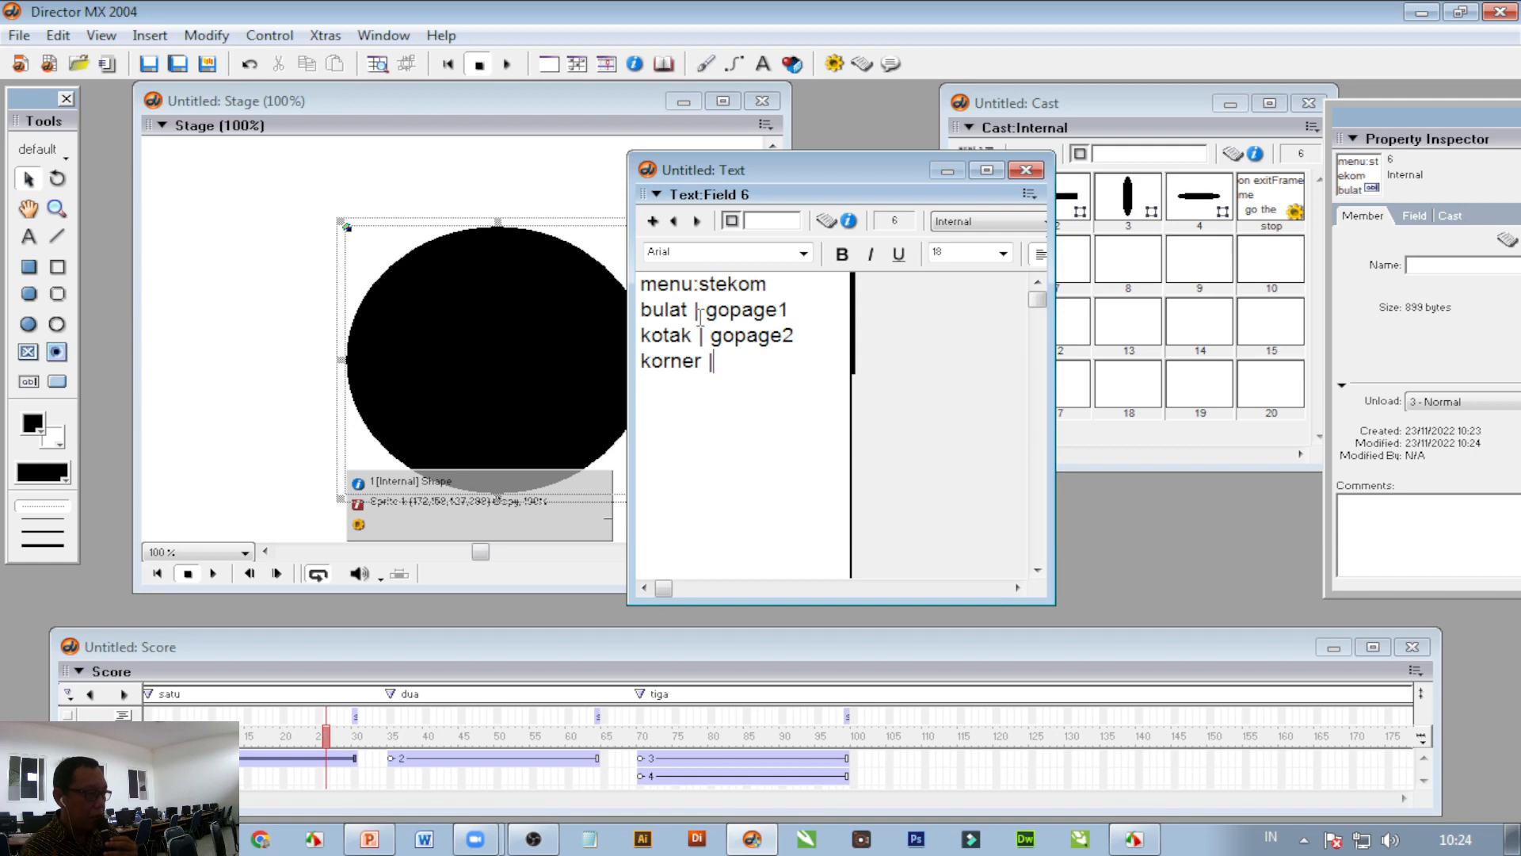
pyautogui.write(' | gop')
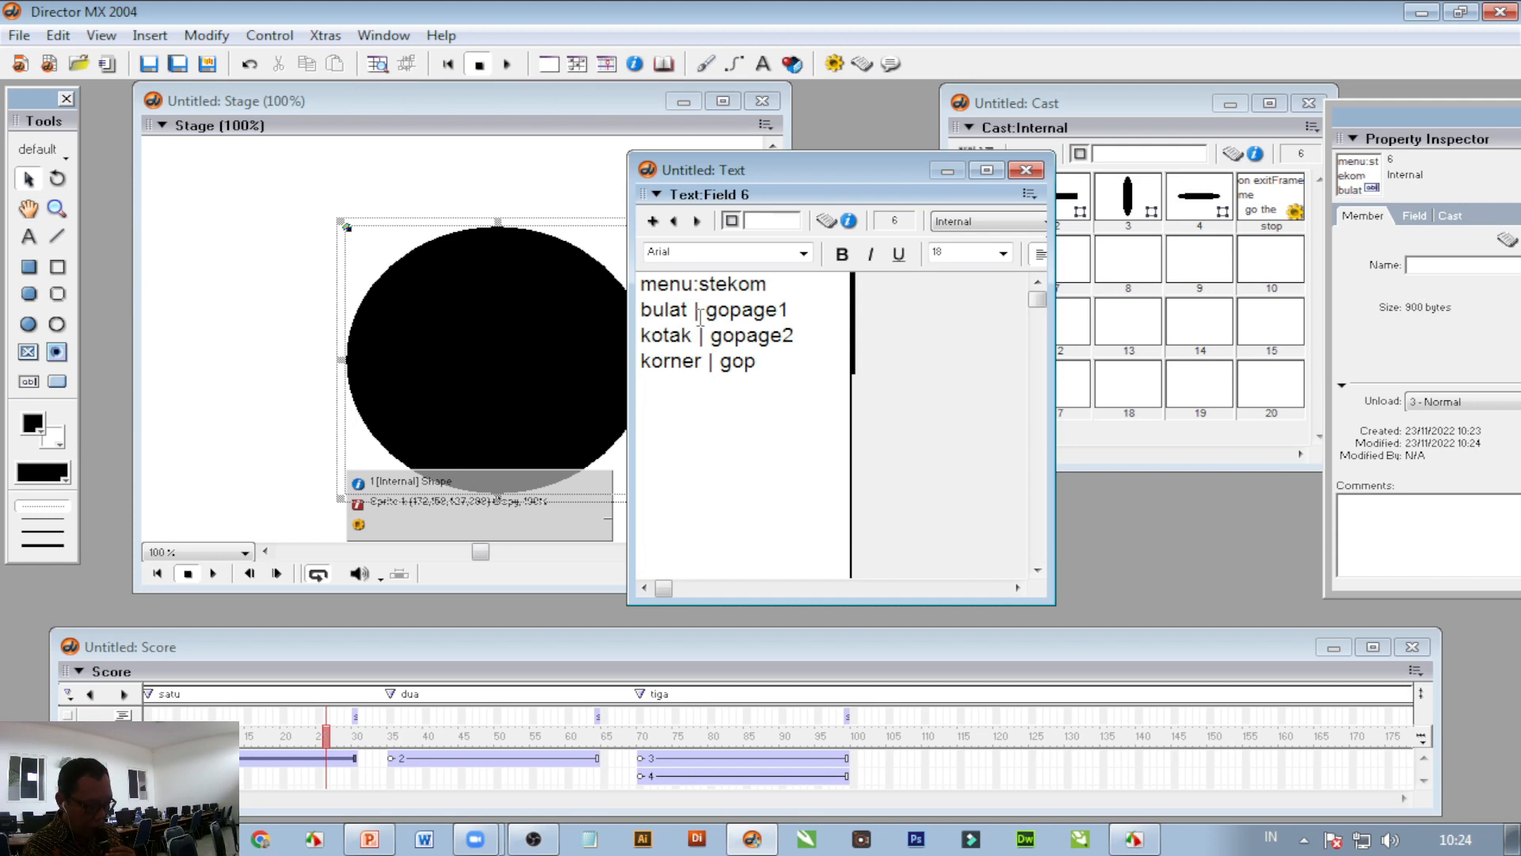
pyautogui.write('age')
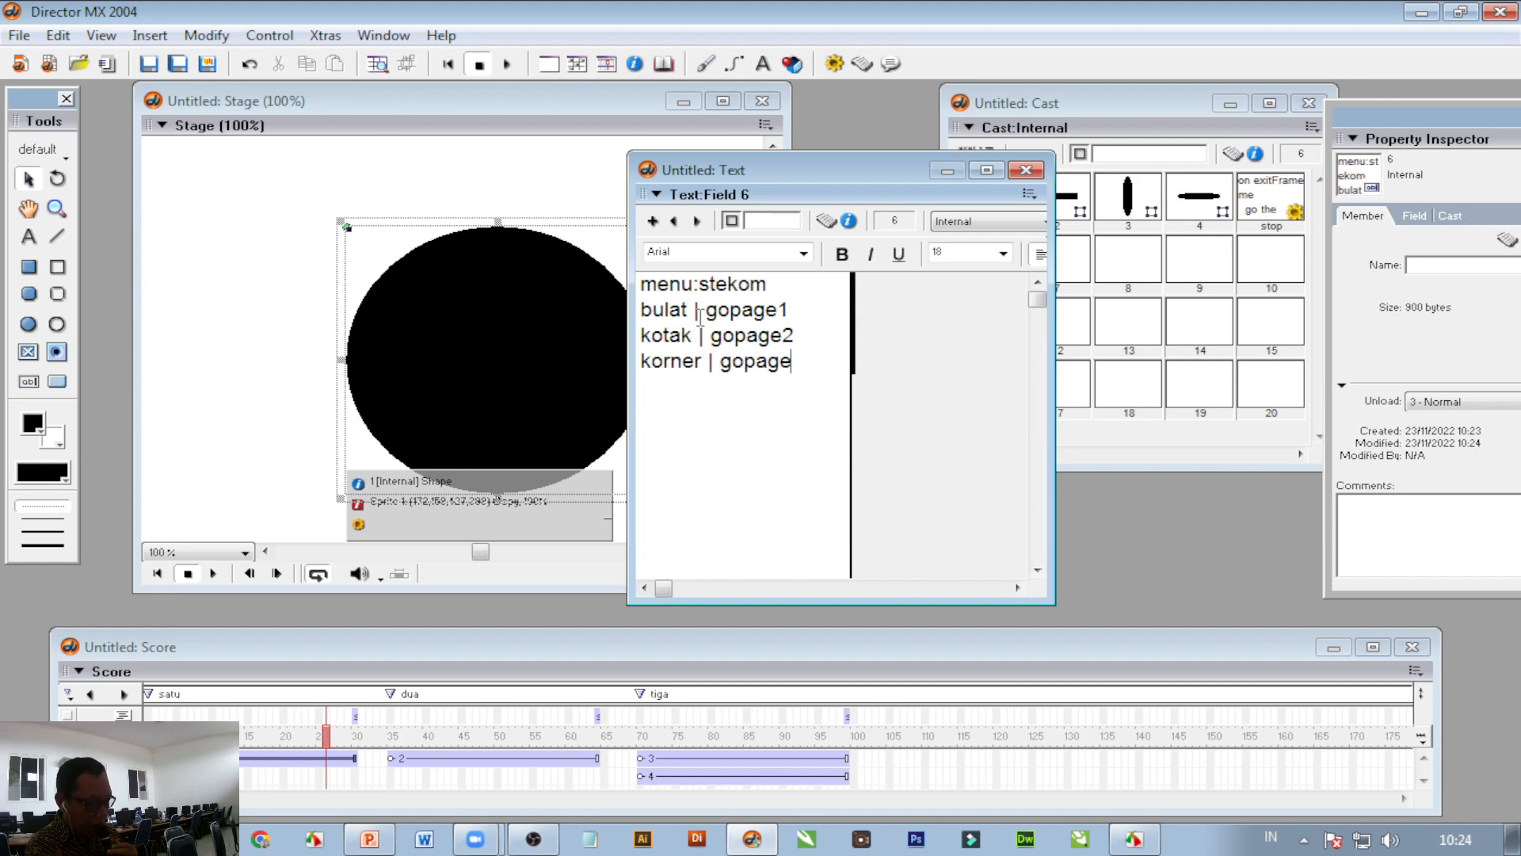
pyautogui.write('3')
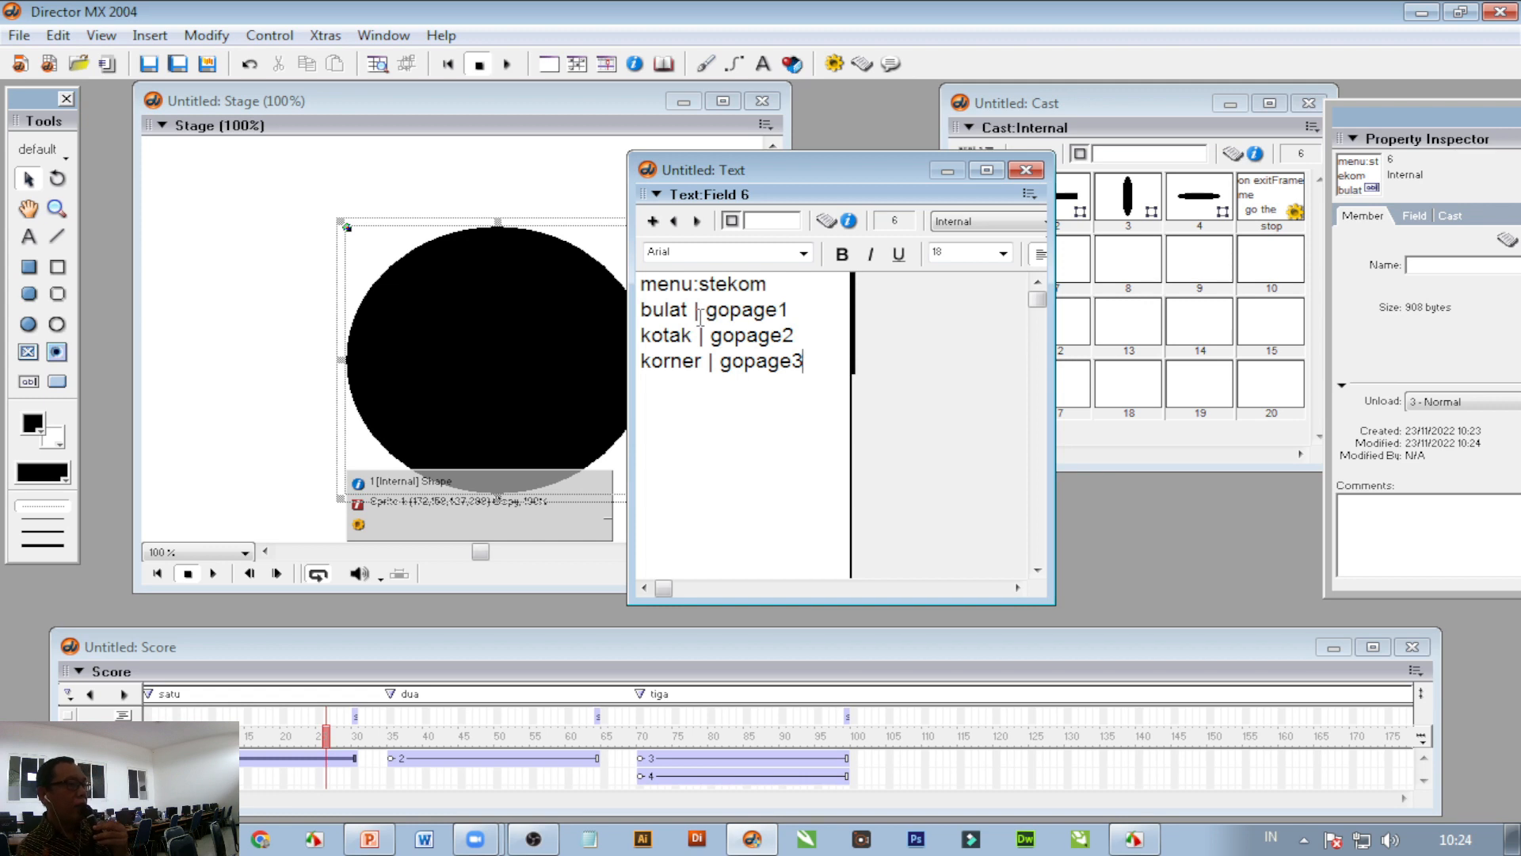
# Step: Add "keluar |half" as the last line of the menu field for the exit item
pyautogui.press('Return')
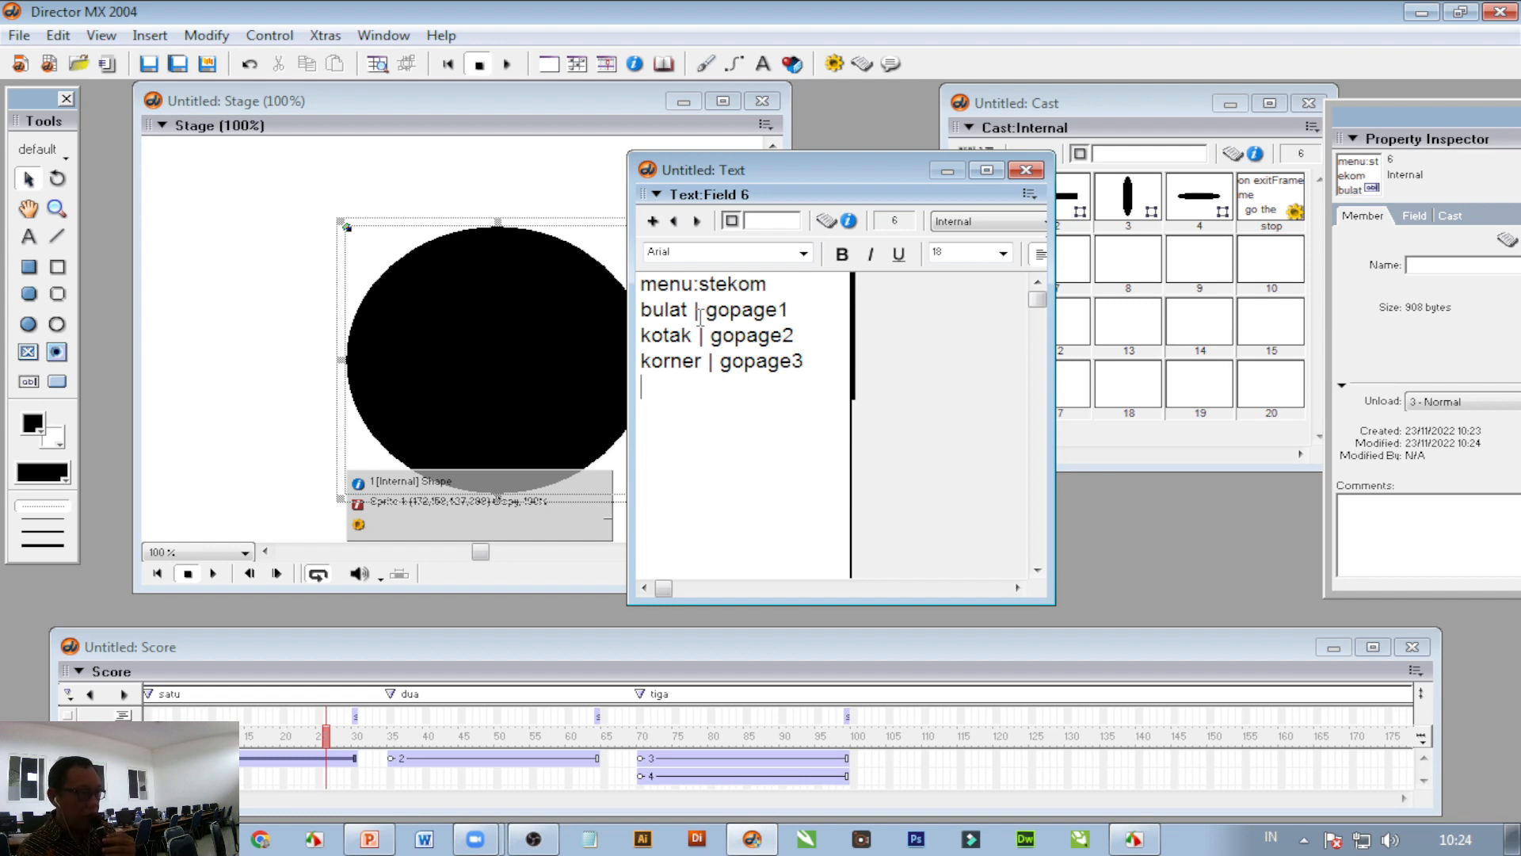
pyautogui.write('ke')
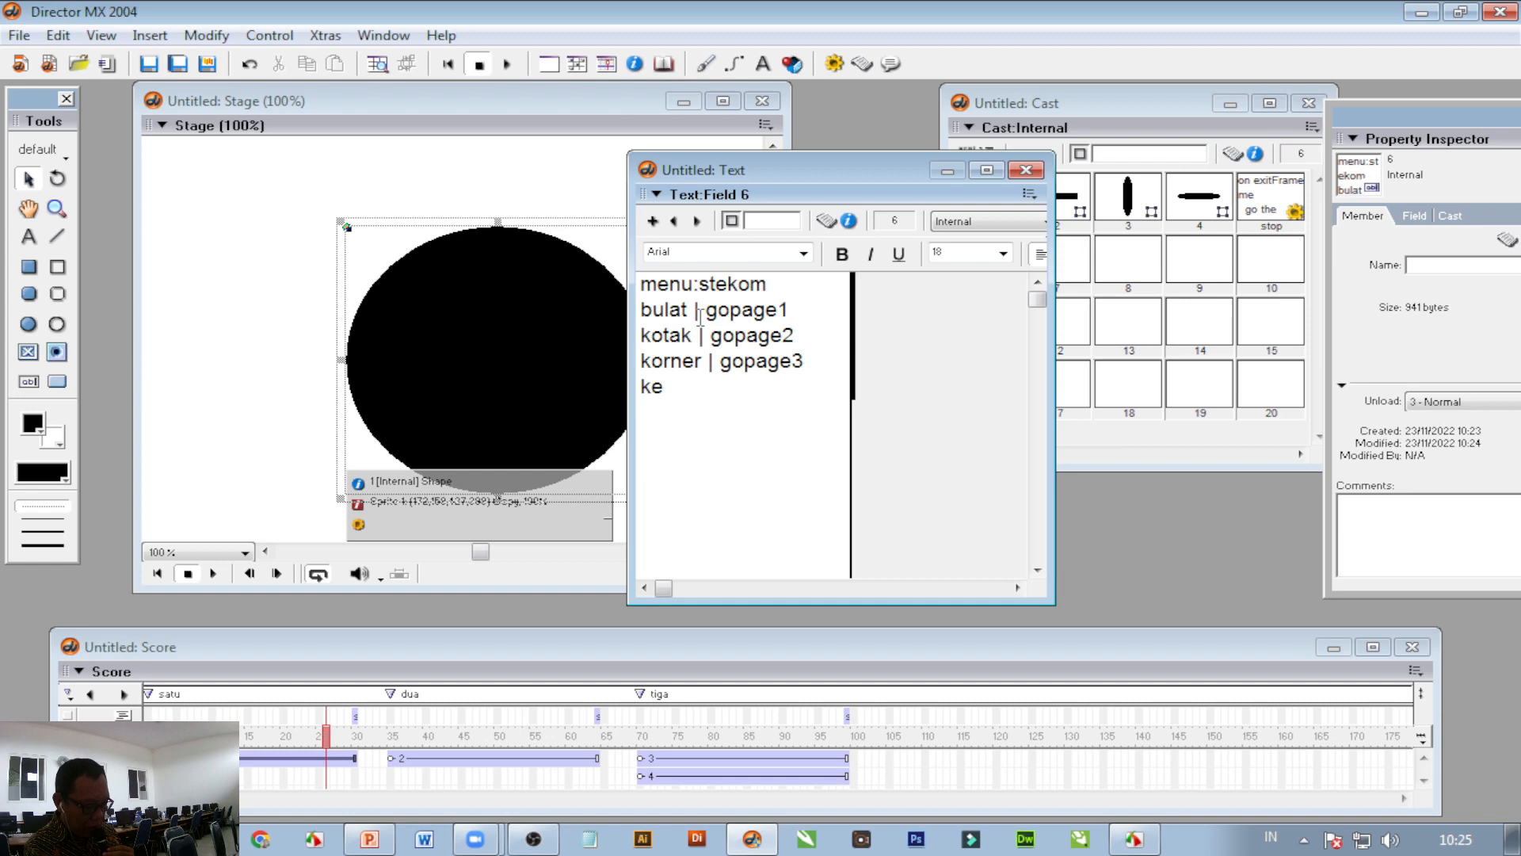
pyautogui.write('luar')
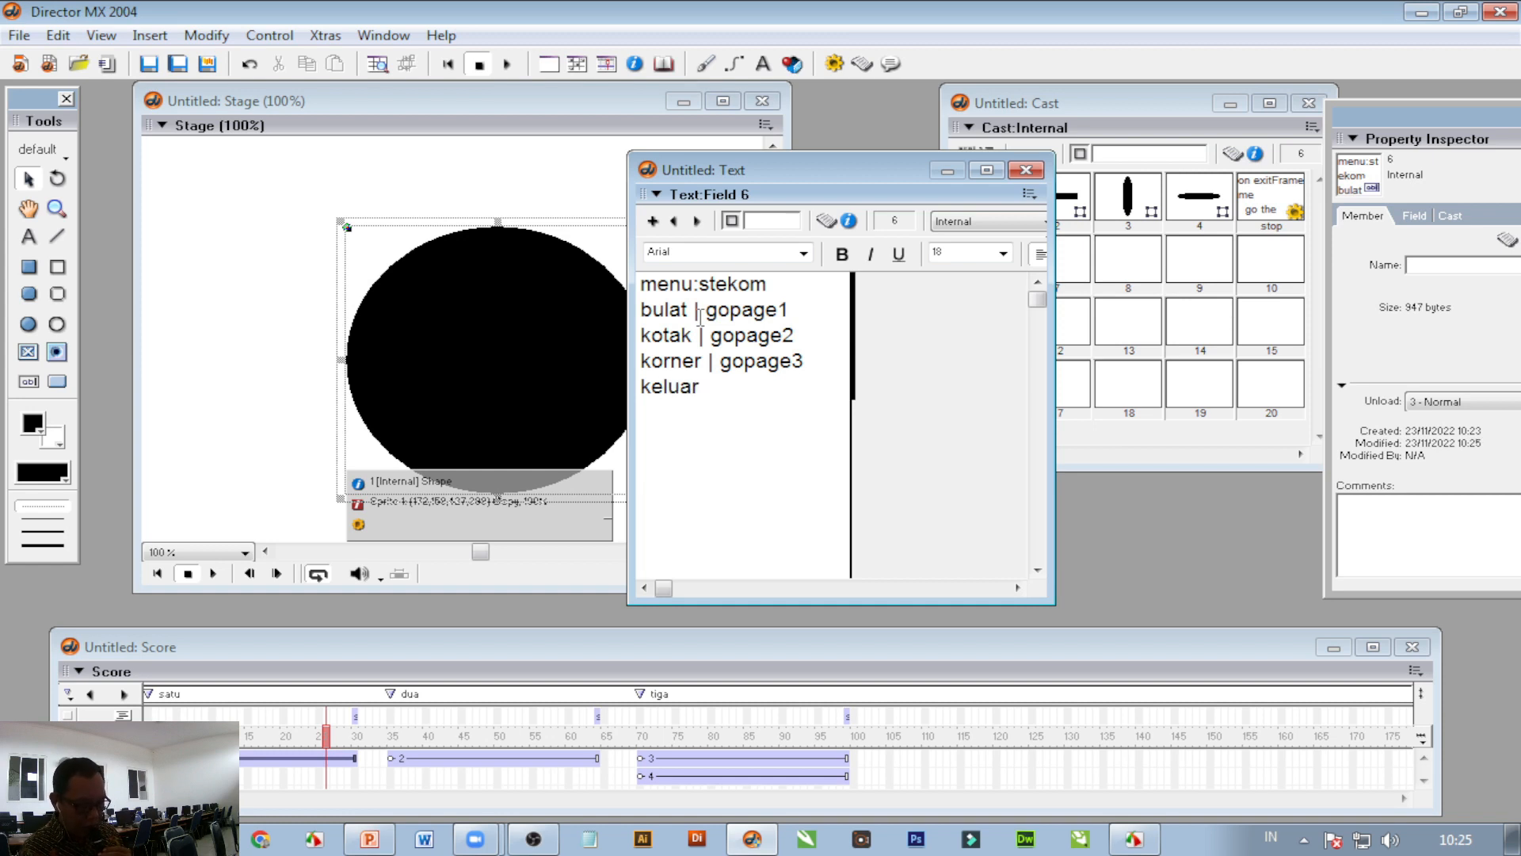
pyautogui.write(' |half')
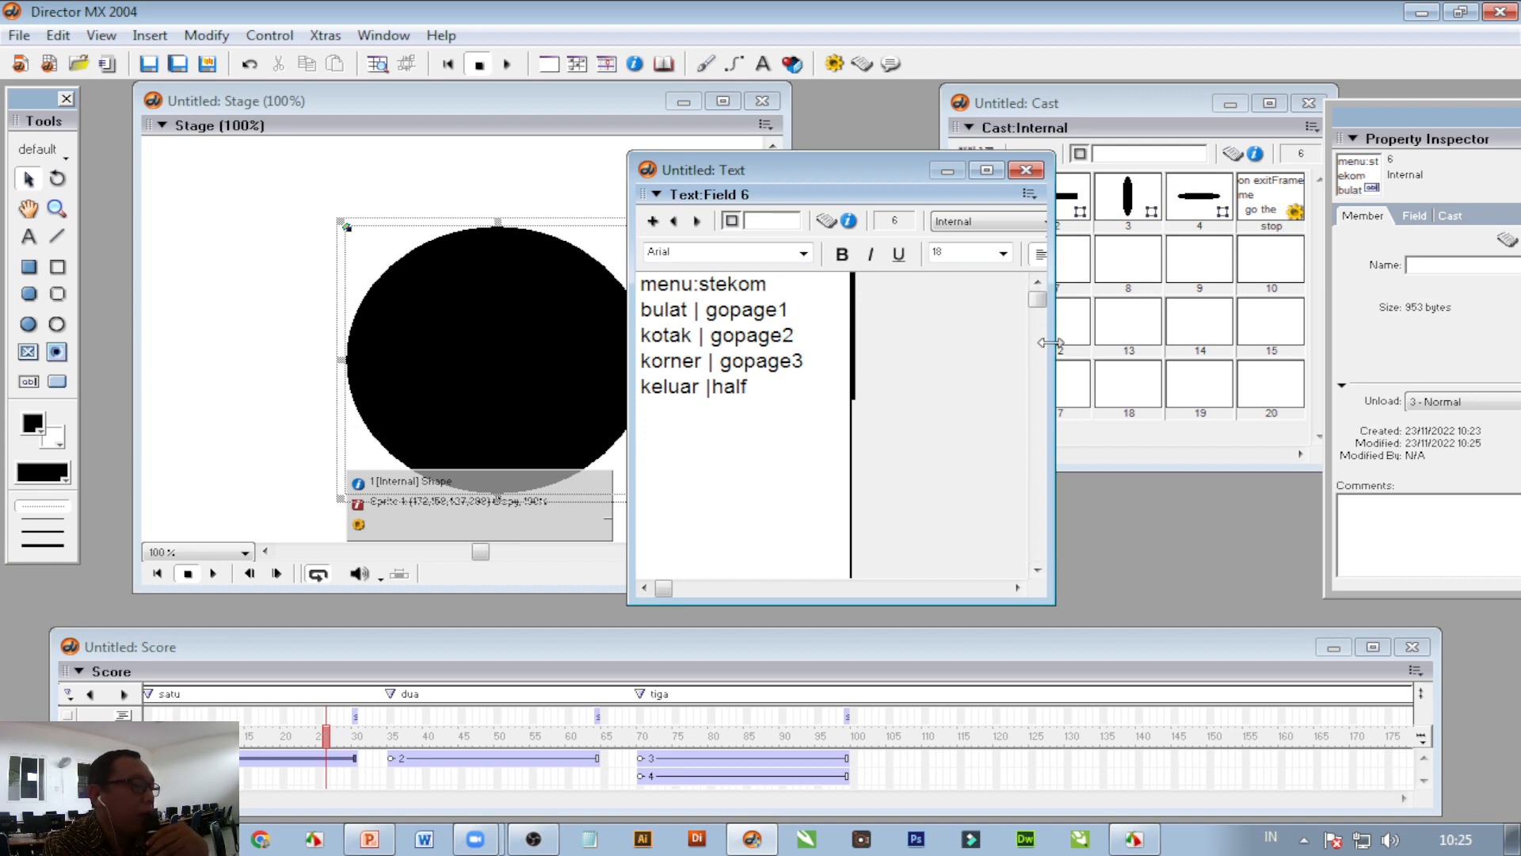
# Step: Name the menu field cast member demo, reopen it to check its text, and close its text window
pyautogui.moveTo(1051, 342); pyautogui.dragTo(1230, 342)
pyautogui.click(771, 223)
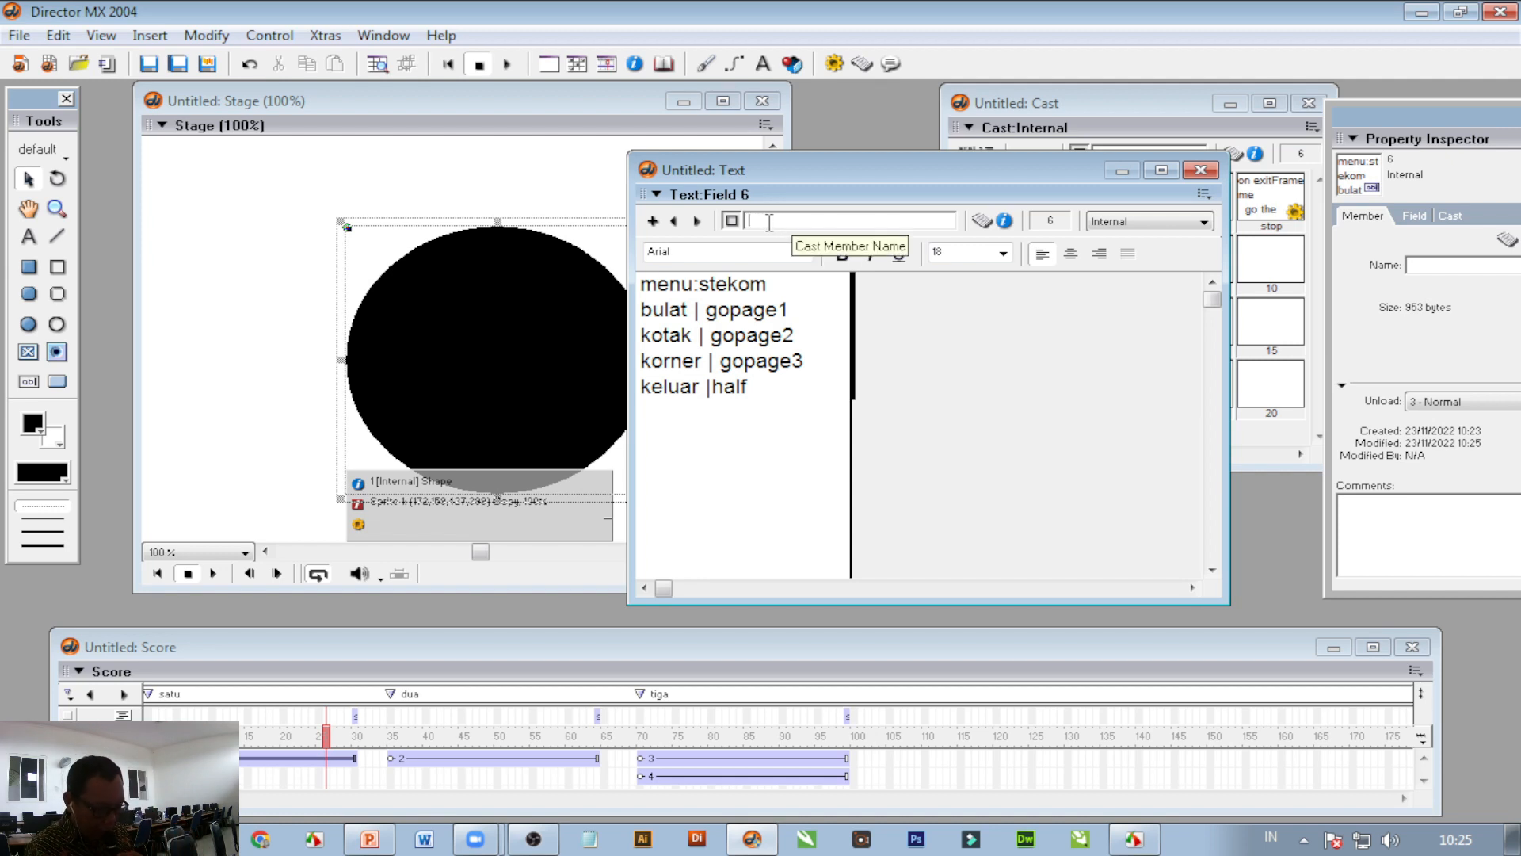
pyautogui.write('de')
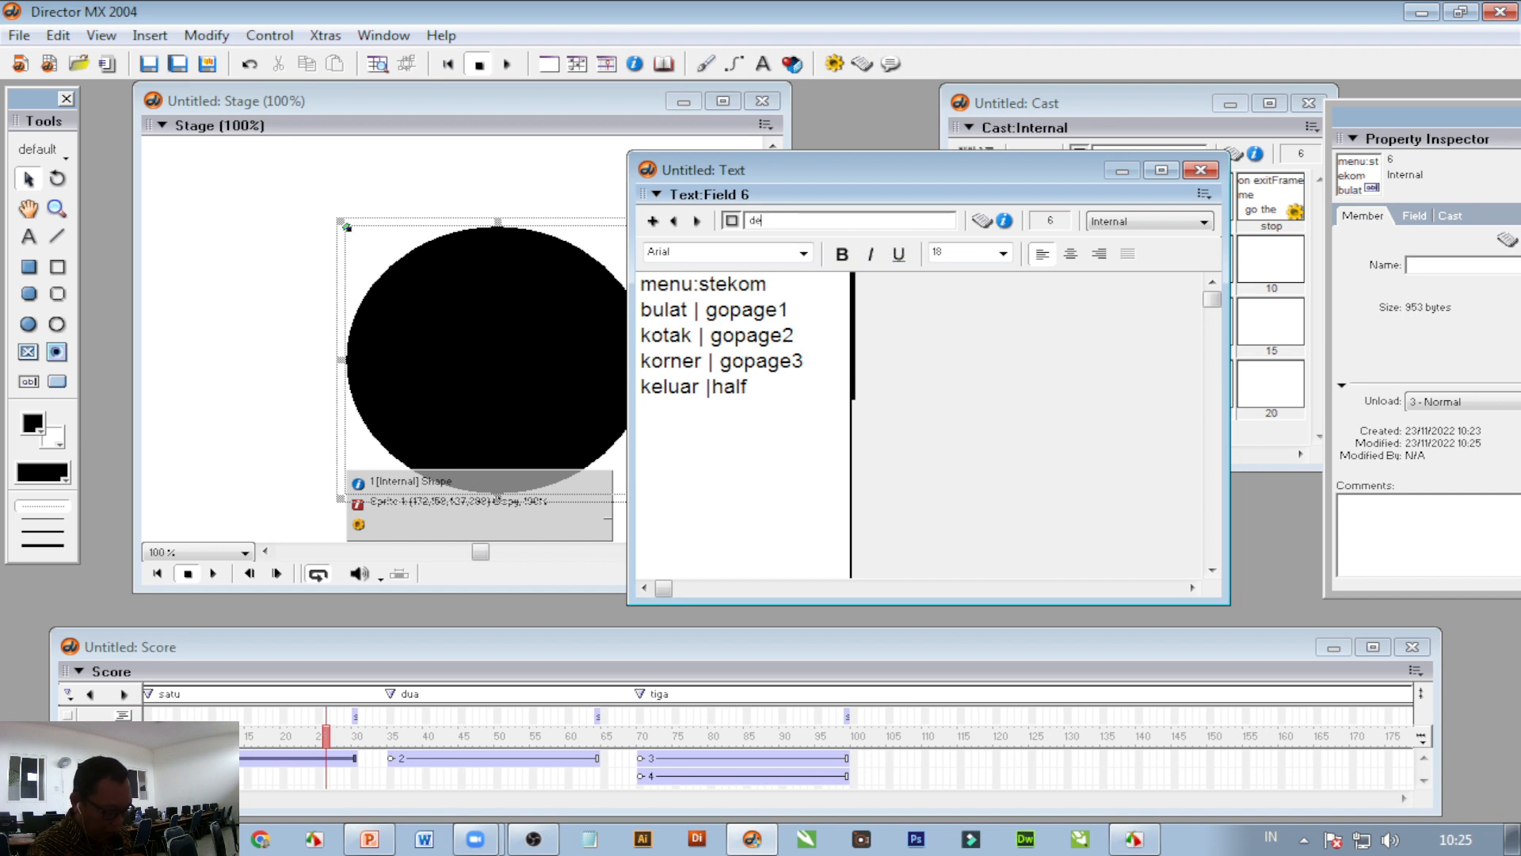
pyautogui.write('mo')
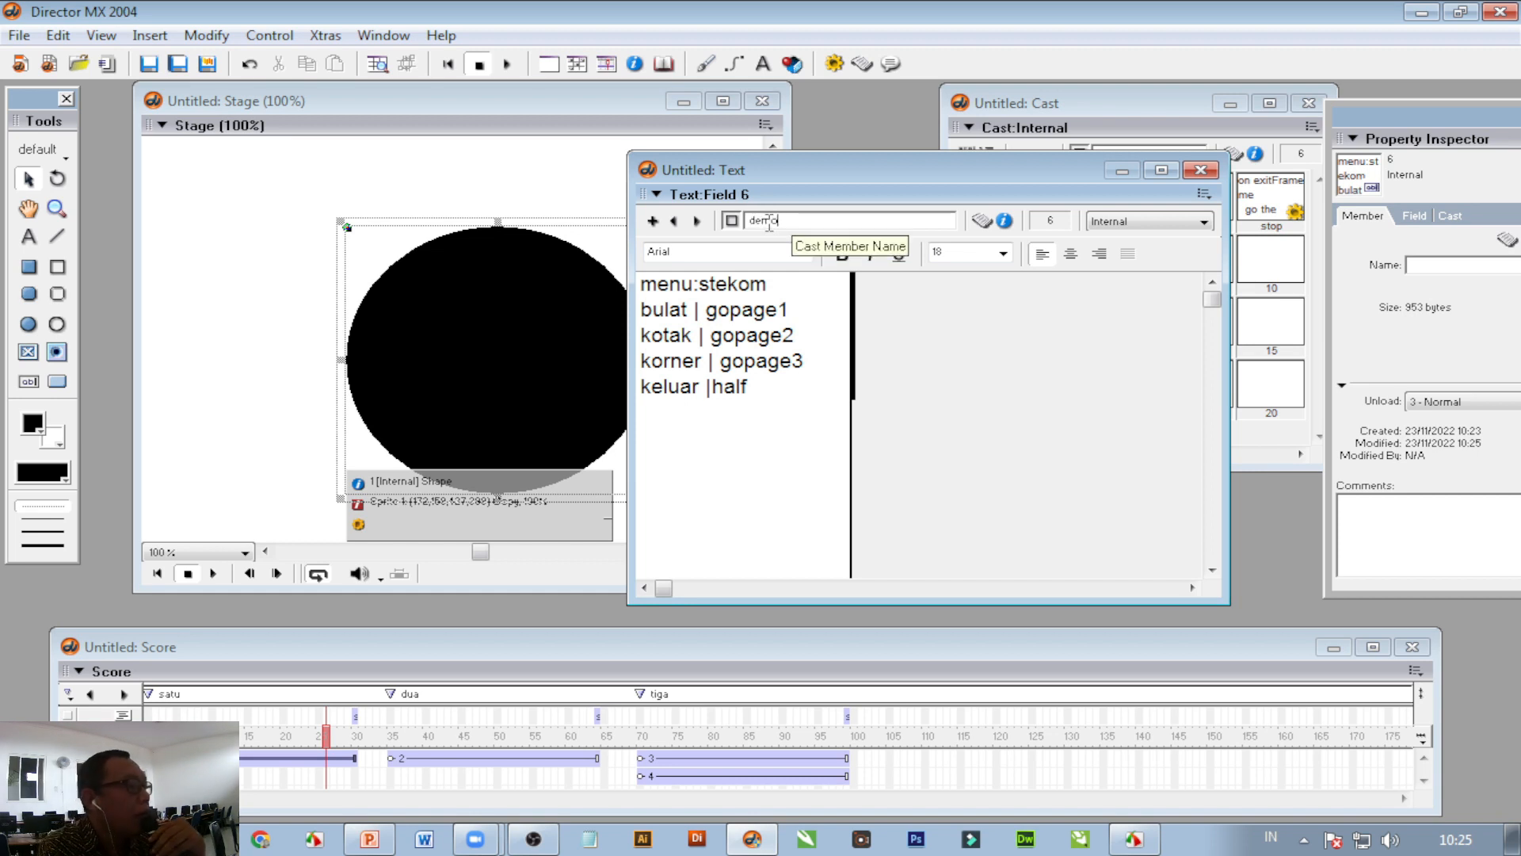
pyautogui.moveTo(796, 223); pyautogui.dragTo(752, 224)
pyautogui.click(802, 227)
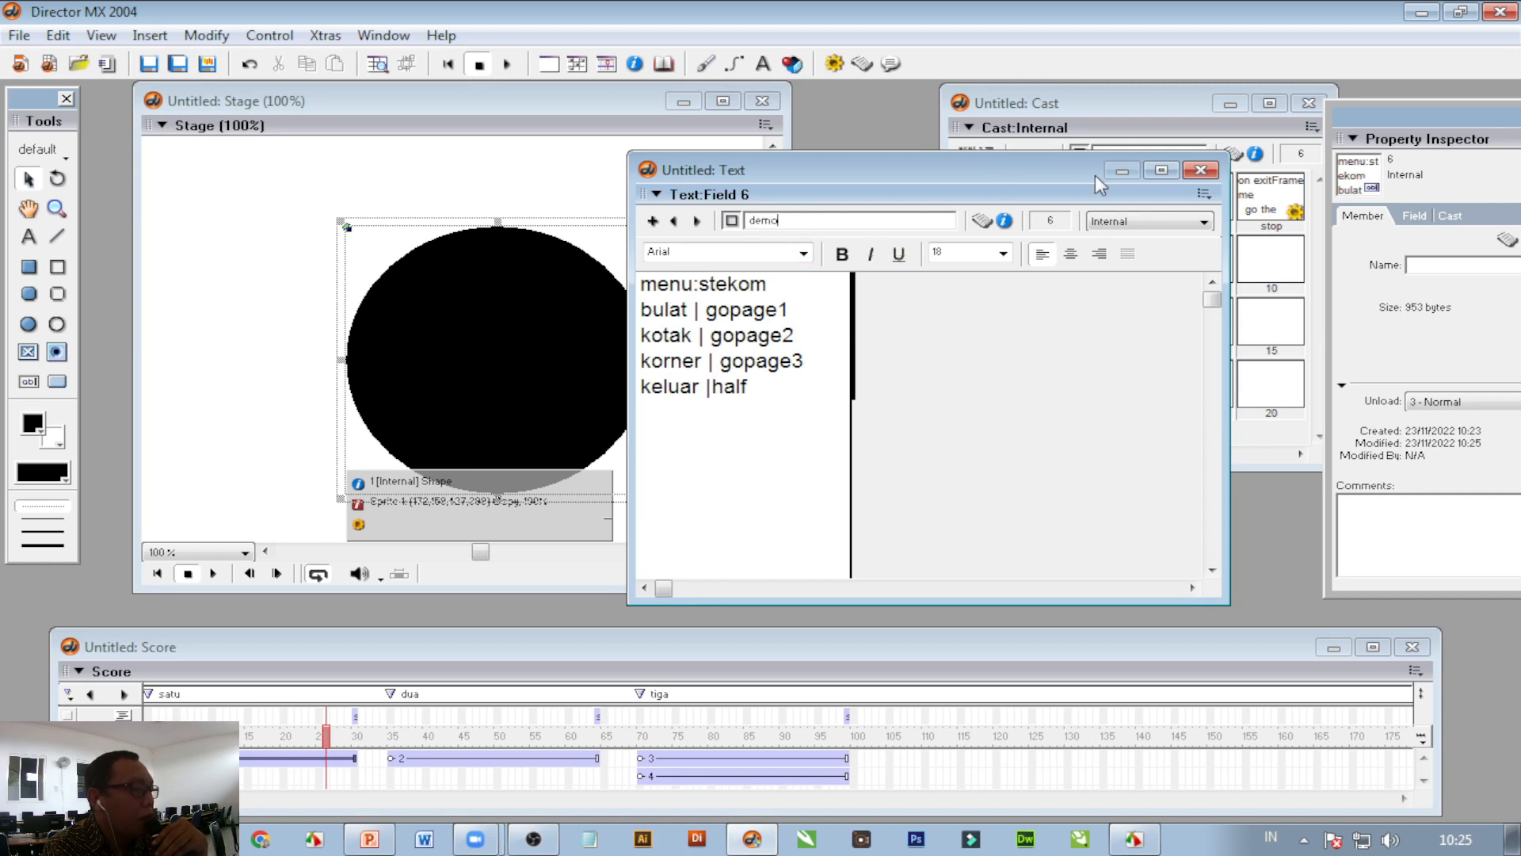
pyautogui.click(1196, 169)
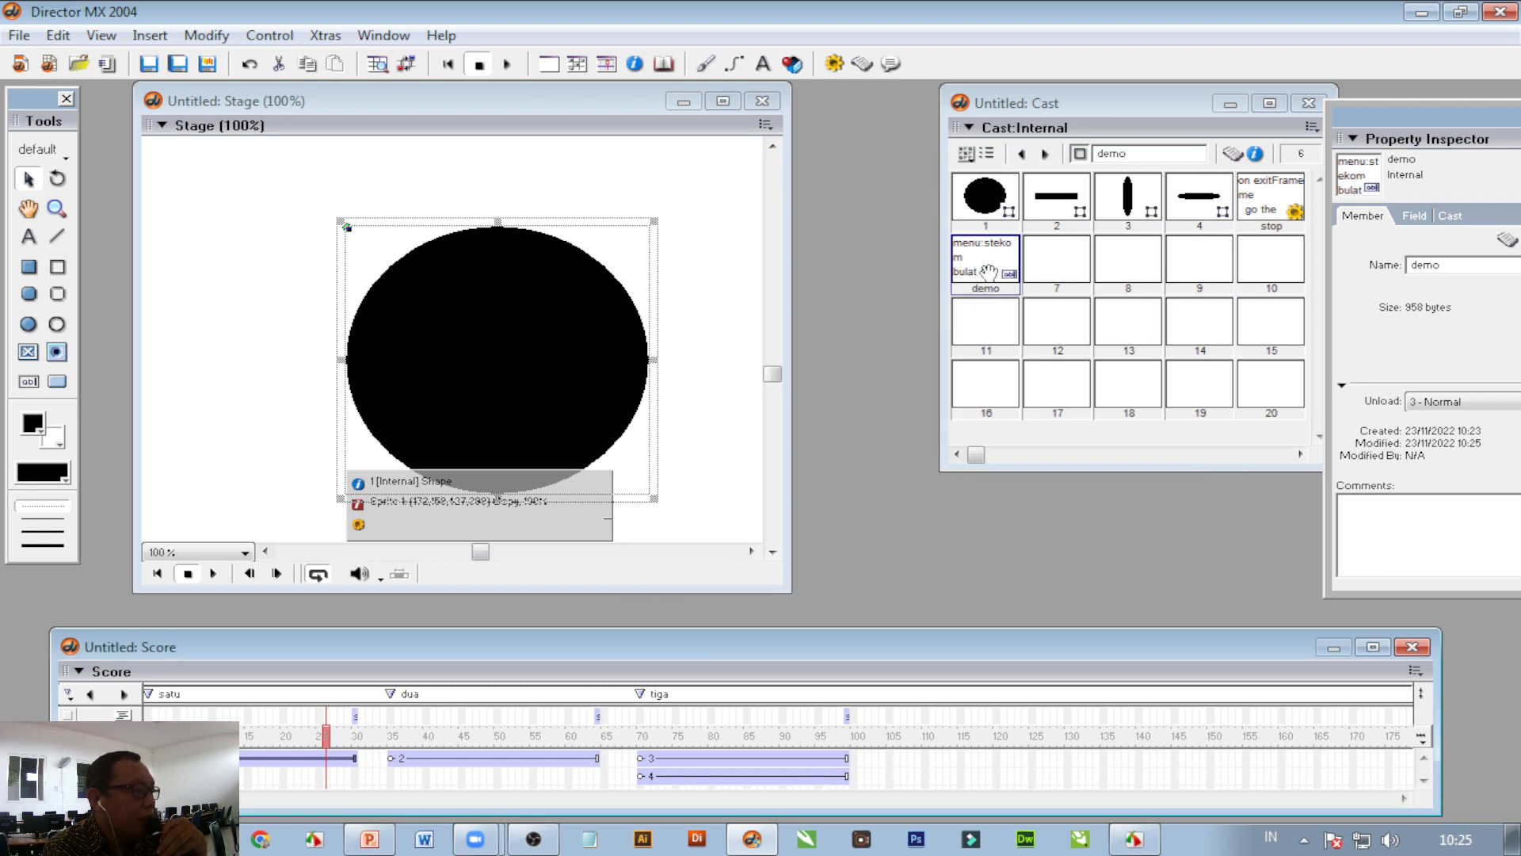
pyautogui.doubleClick(990, 263)
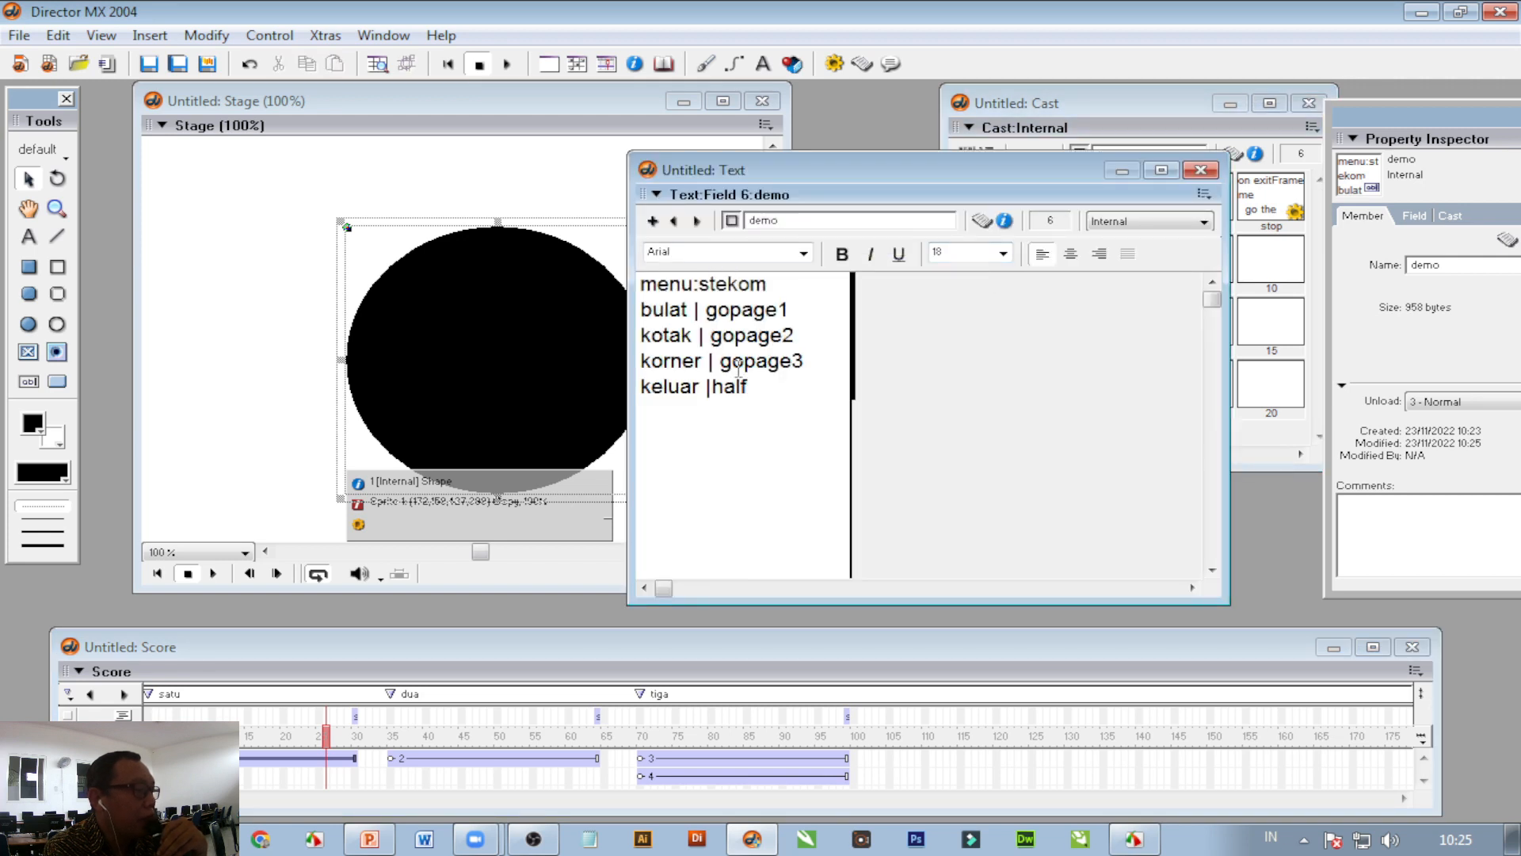
pyautogui.click(1201, 170)
# Step: Create a new, empty script in cast slot 7, next to the demo field
pyautogui.click(1064, 252)
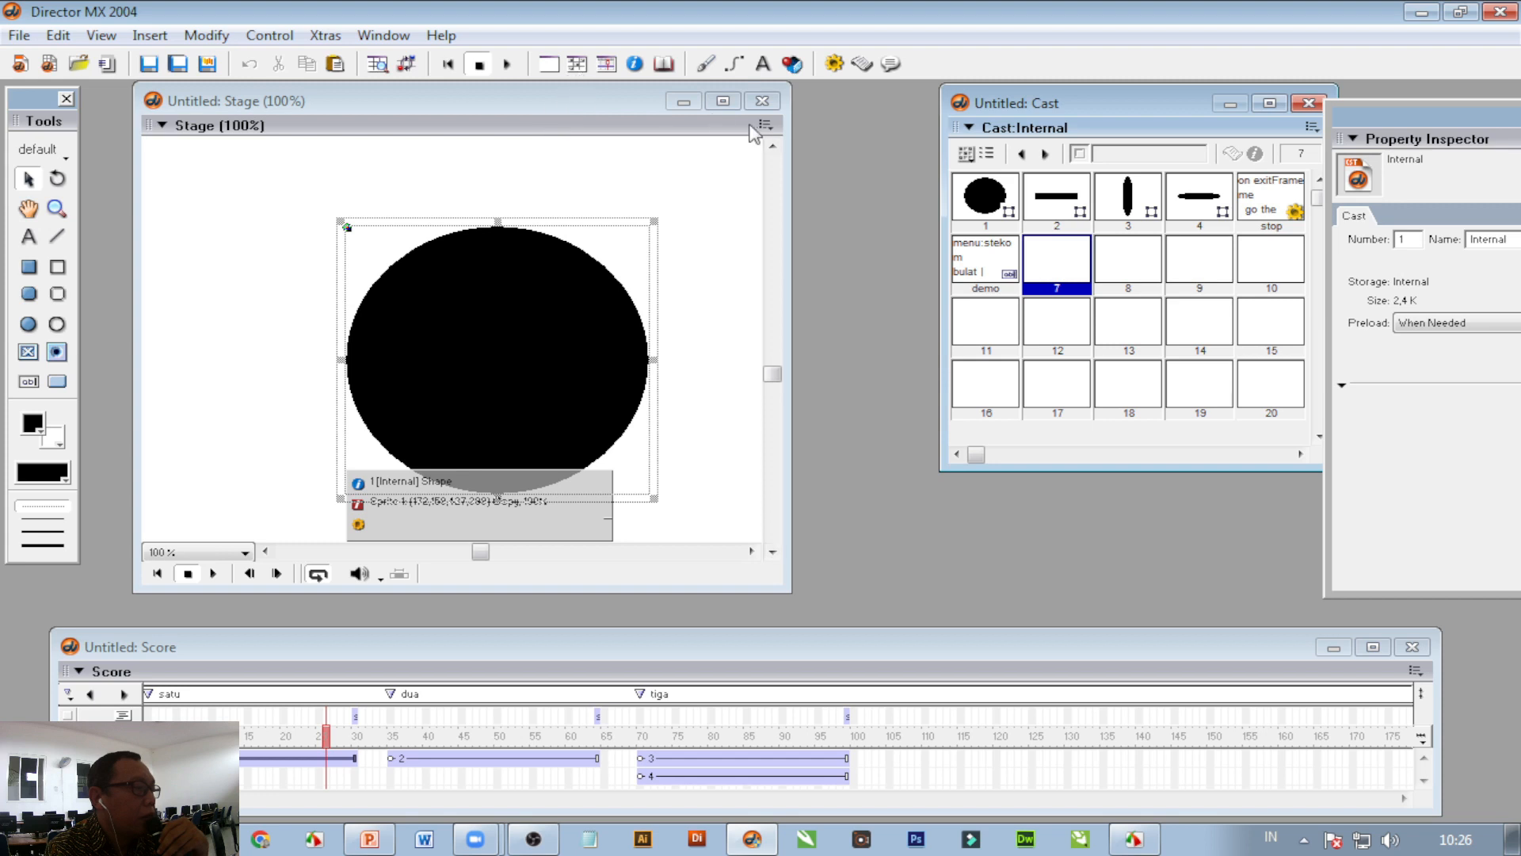
pyautogui.click(870, 79)
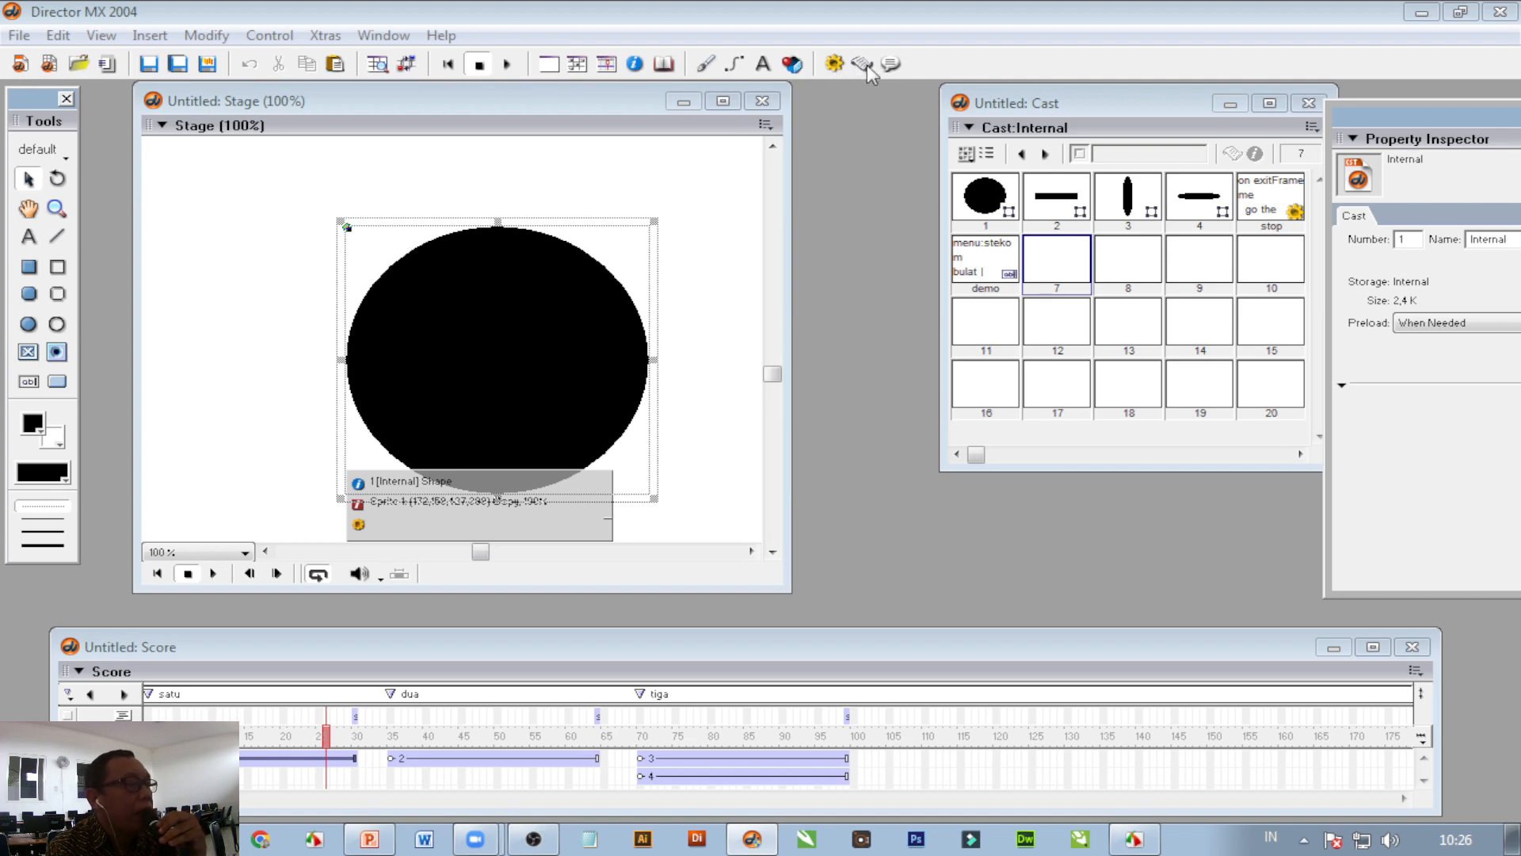
pyautogui.hotkey('ctrl', '0')
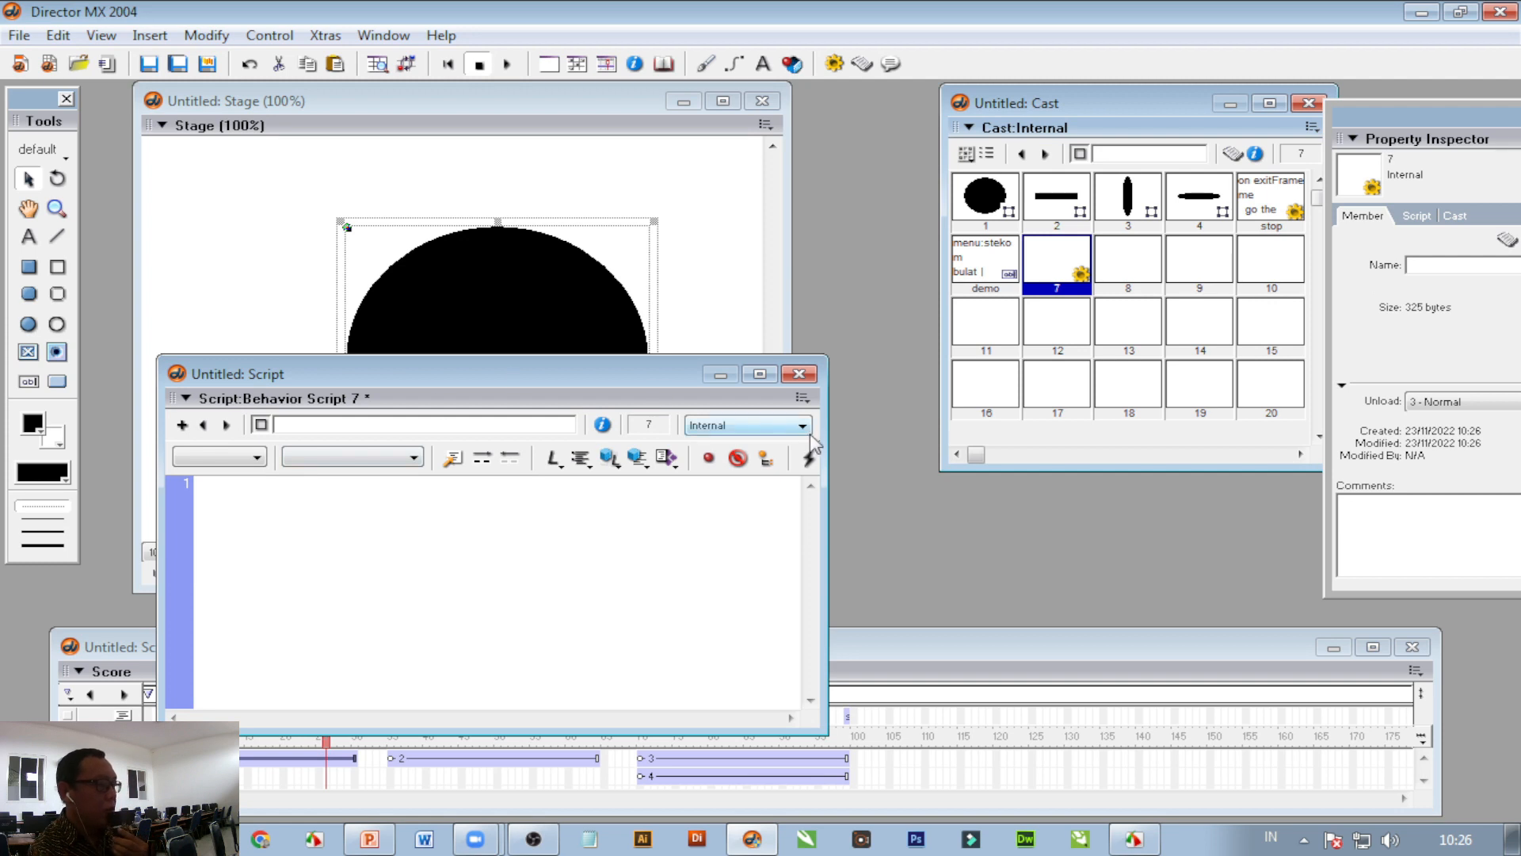
# Step: Widen the Script window and begin the script in slot 7 with the line "on startmovie"
pyautogui.moveTo(826, 433); pyautogui.dragTo(878, 434)
pyautogui.click(226, 489)
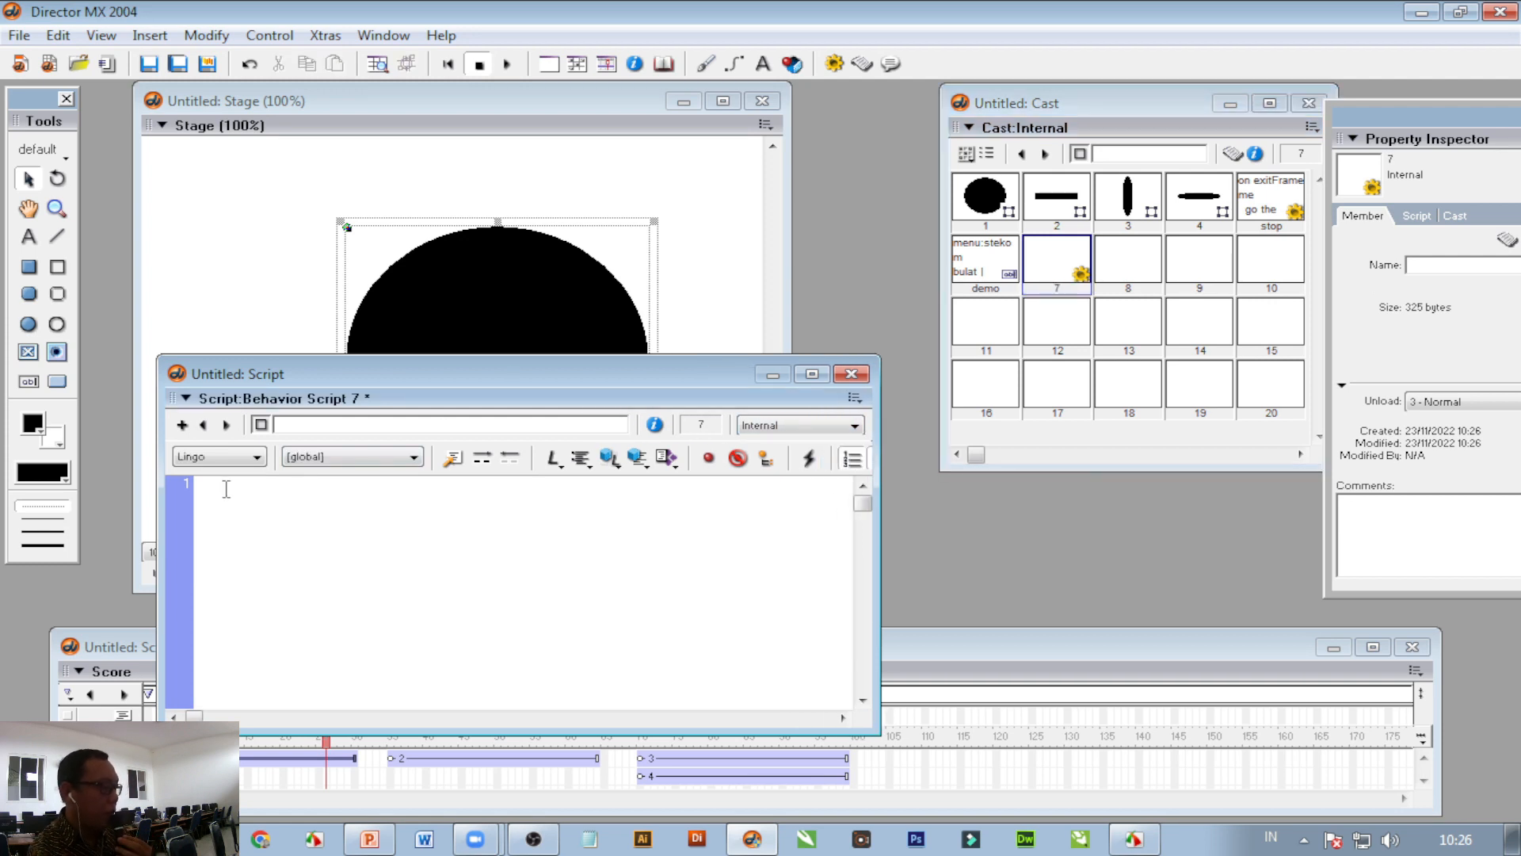
pyautogui.write('on startmovie')
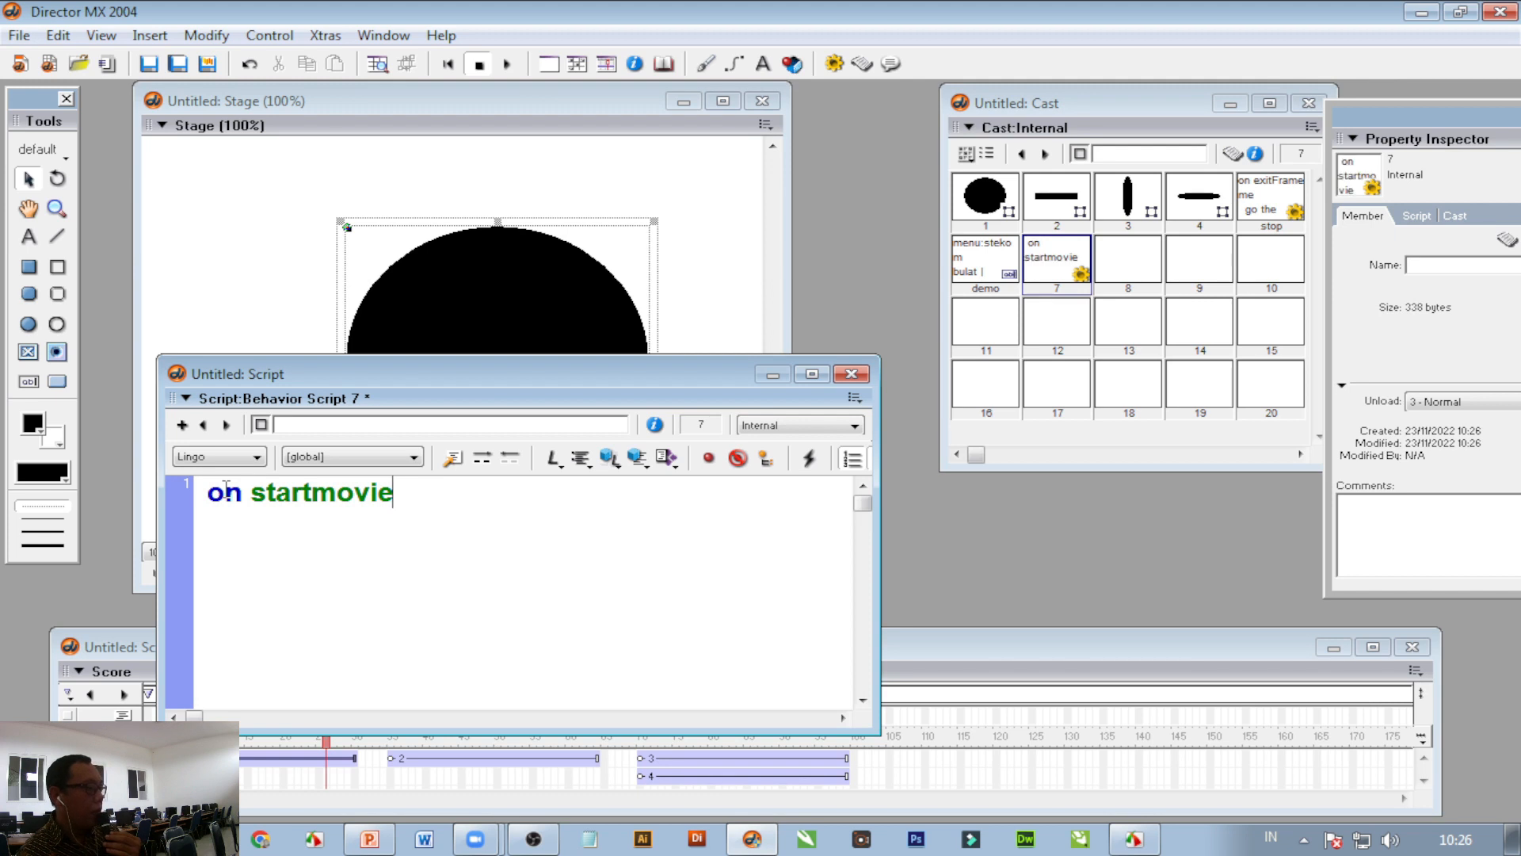
pyautogui.press('Return')
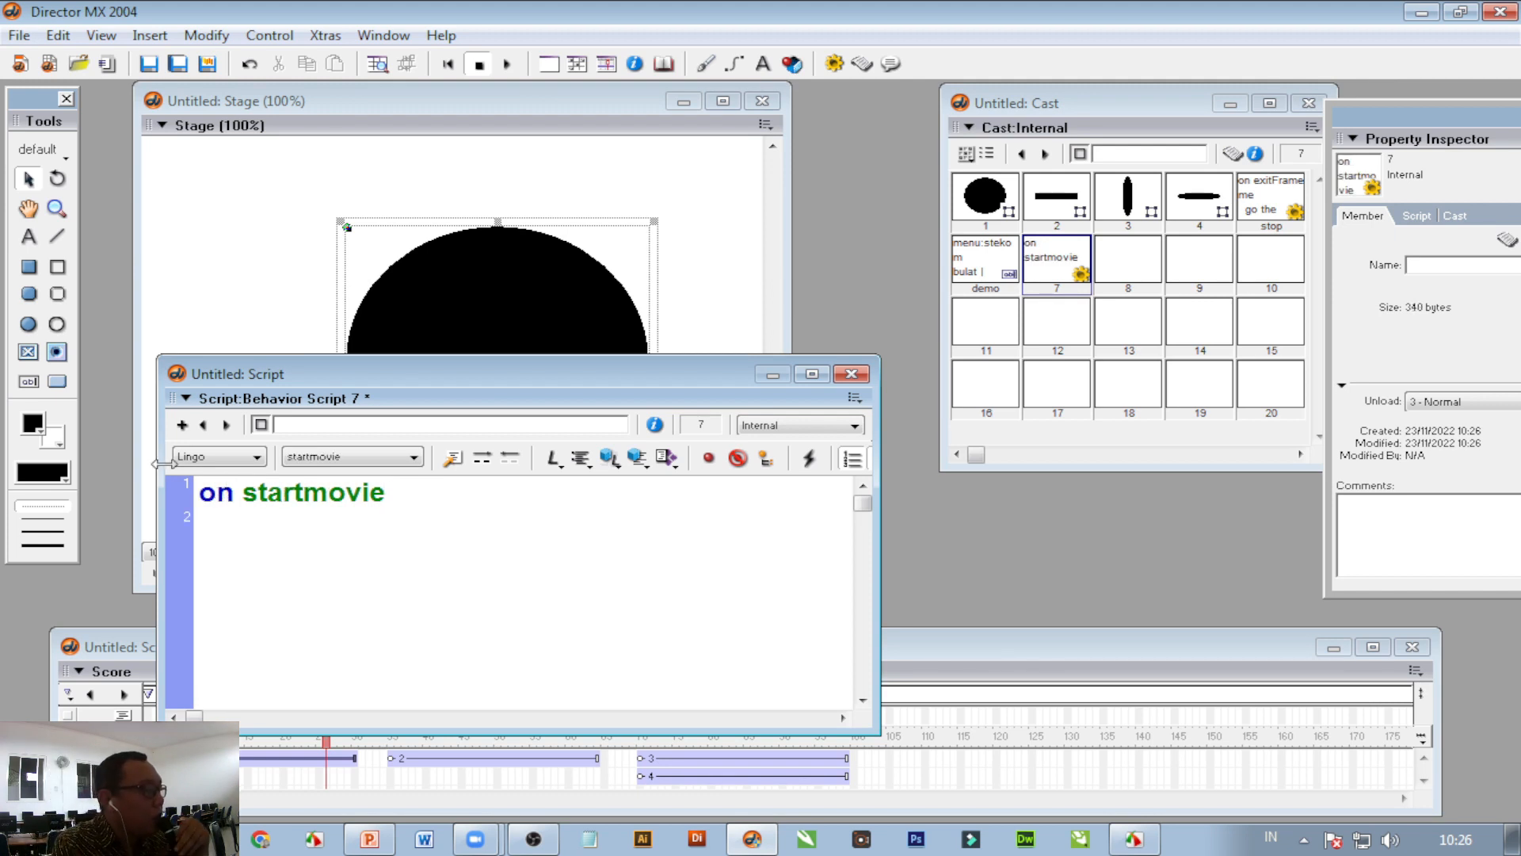
# Step: Add the line installmenu member "demo" to the startmovie handler, followed by a blank line
pyautogui.write('i')
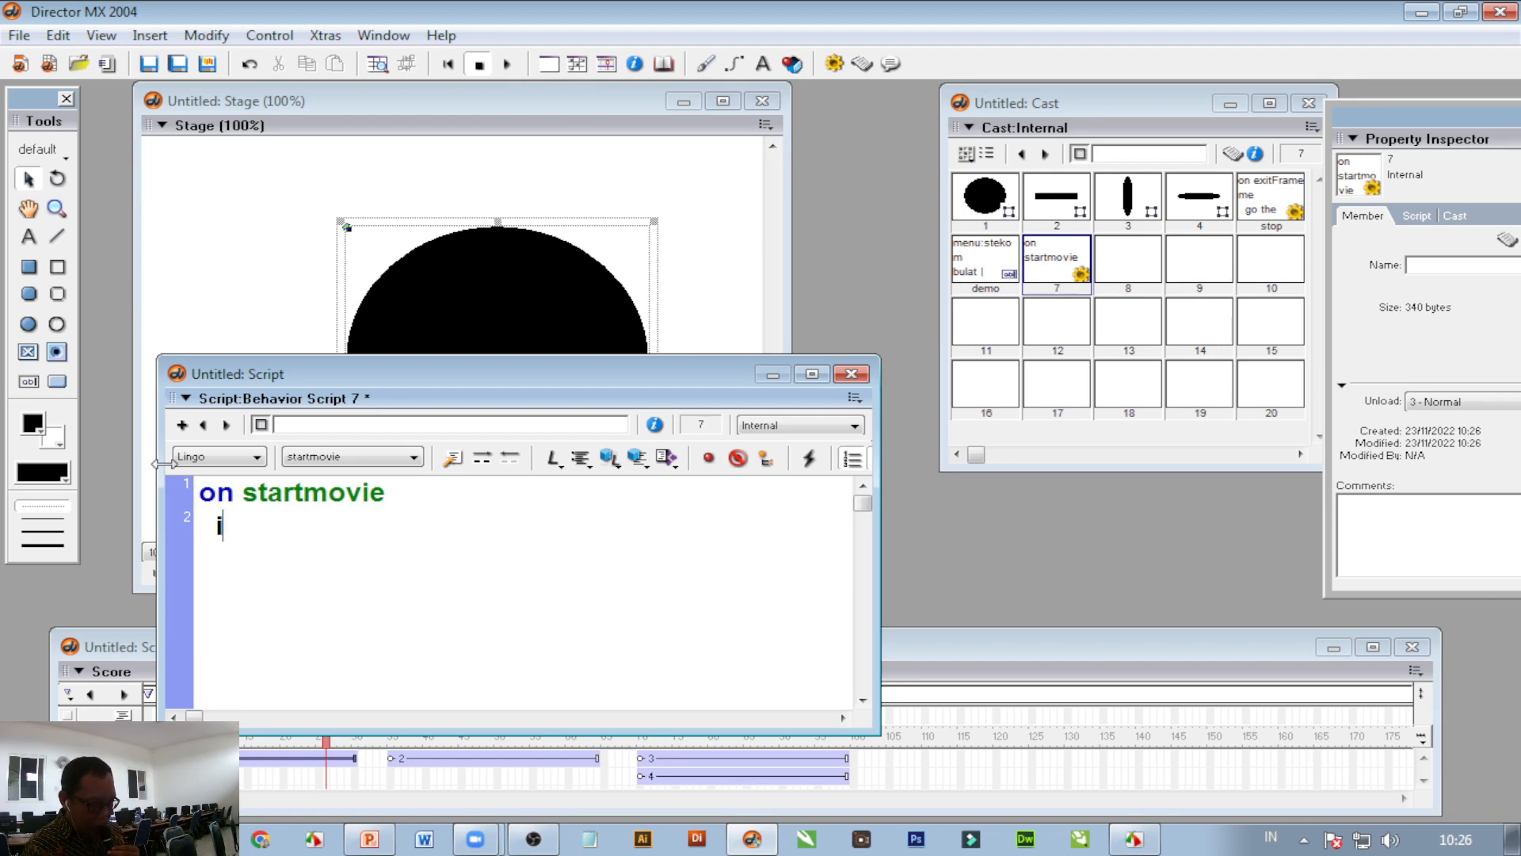
pyautogui.write('nstal')
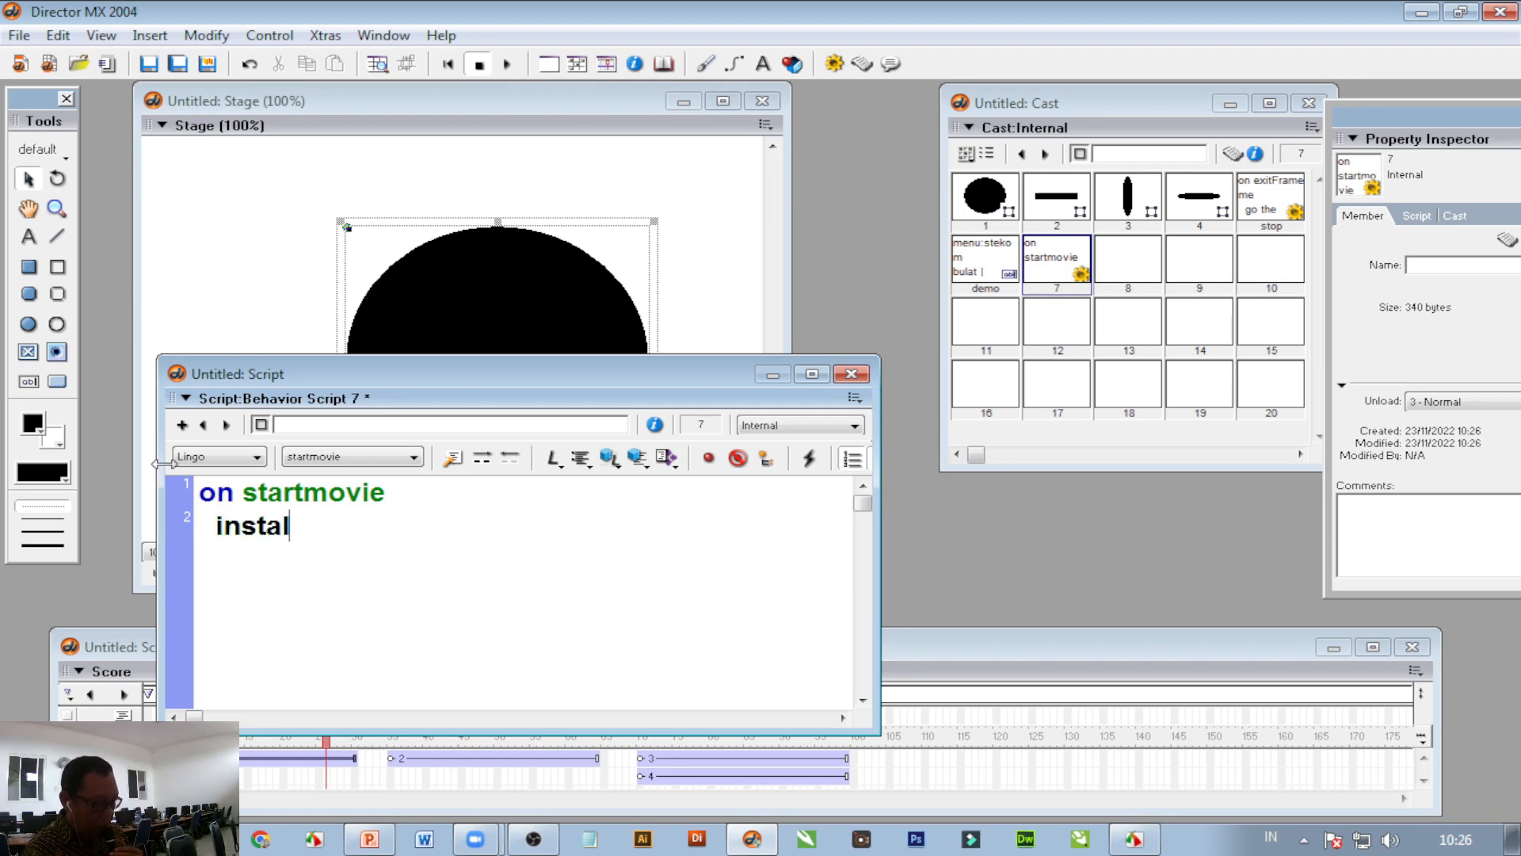
pyautogui.write('lme')
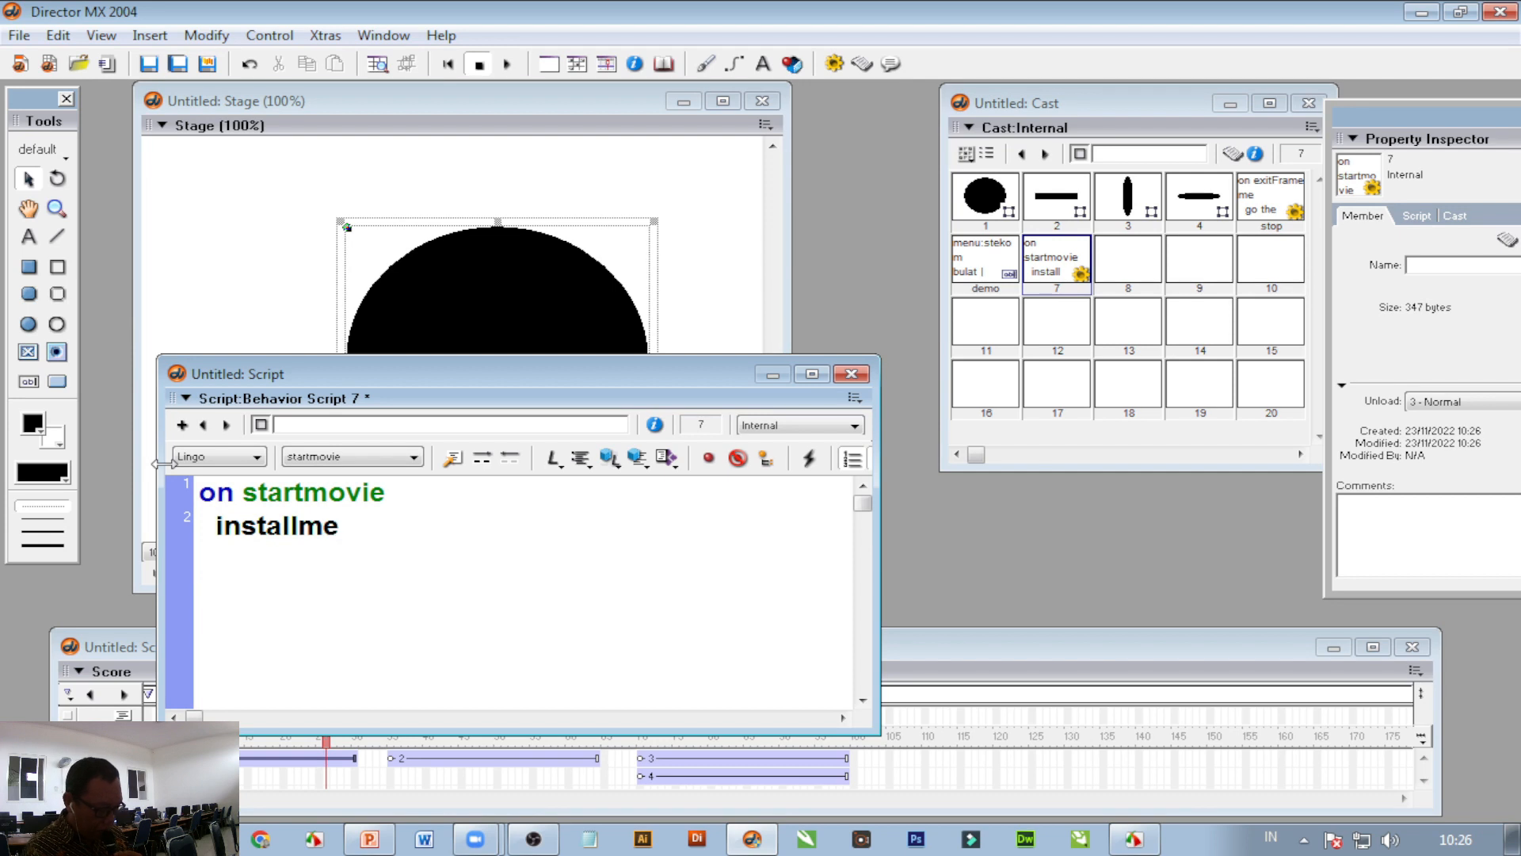
pyautogui.write('nu member')
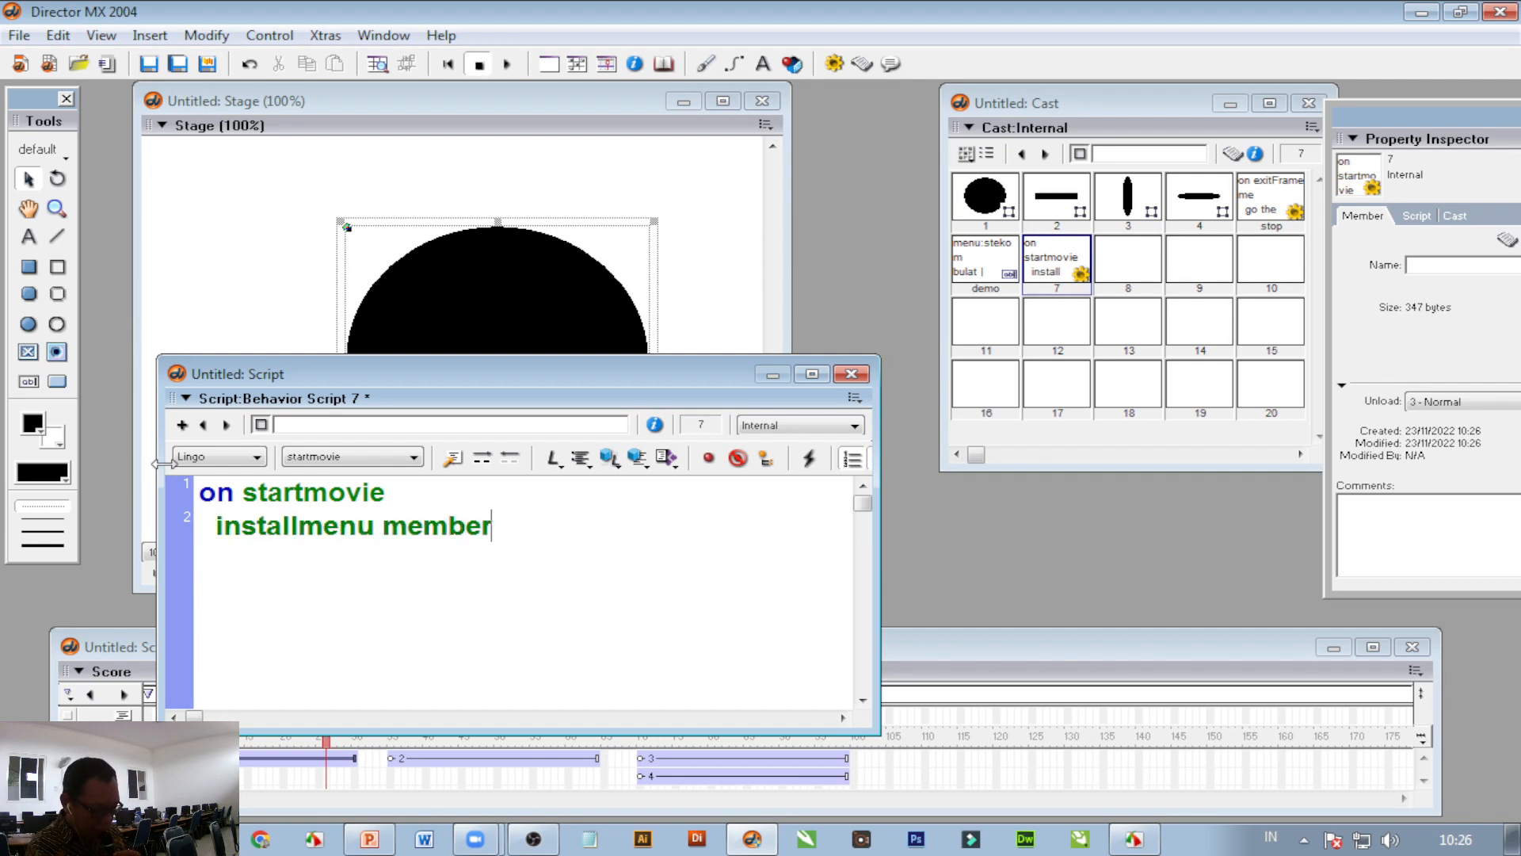
pyautogui.write(' "')
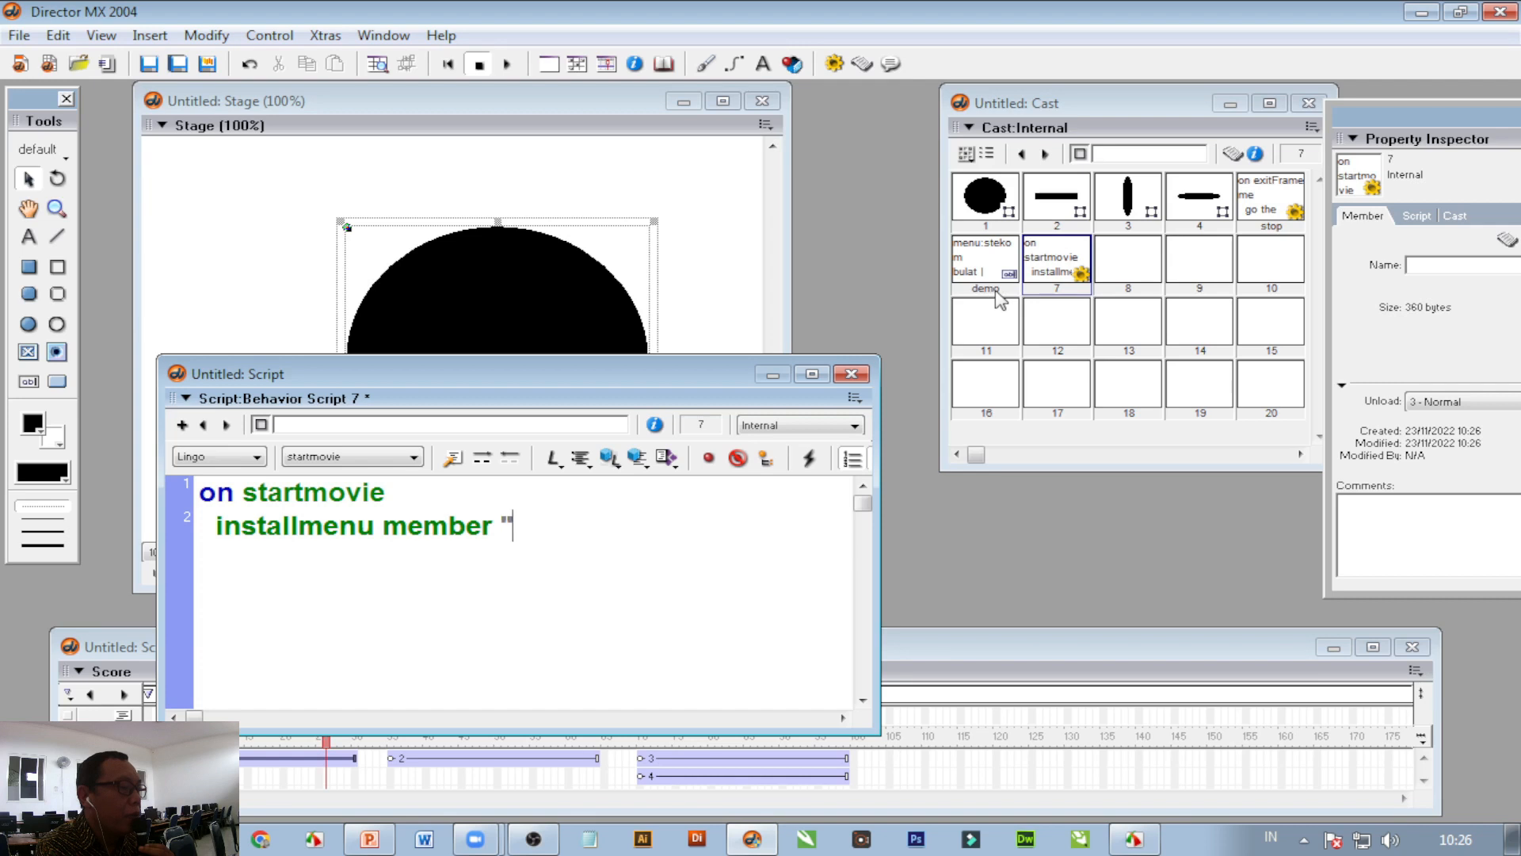
pyautogui.write('de')
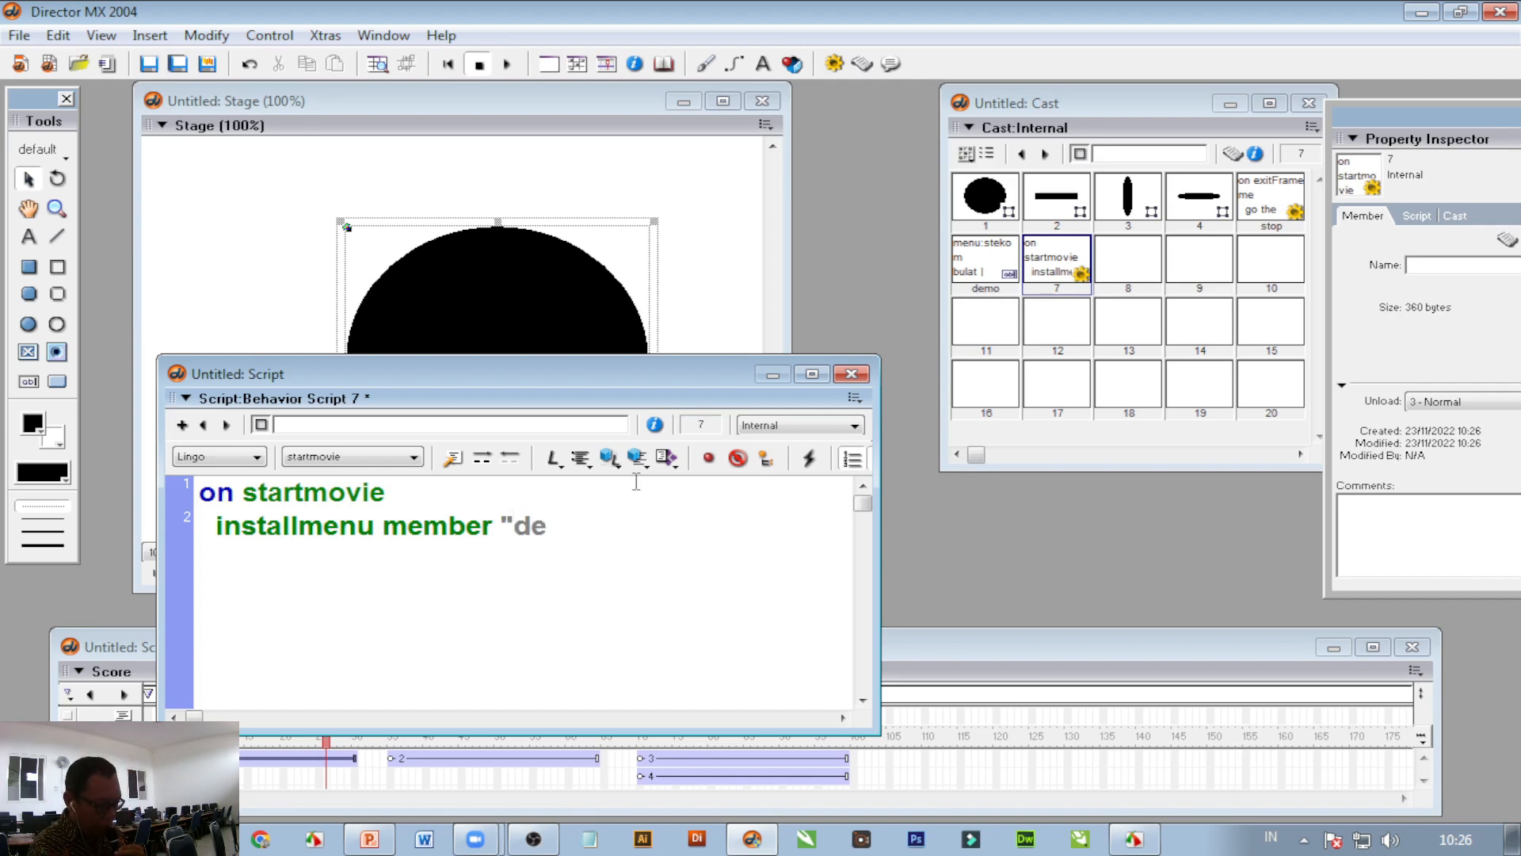
pyautogui.write('mo"')
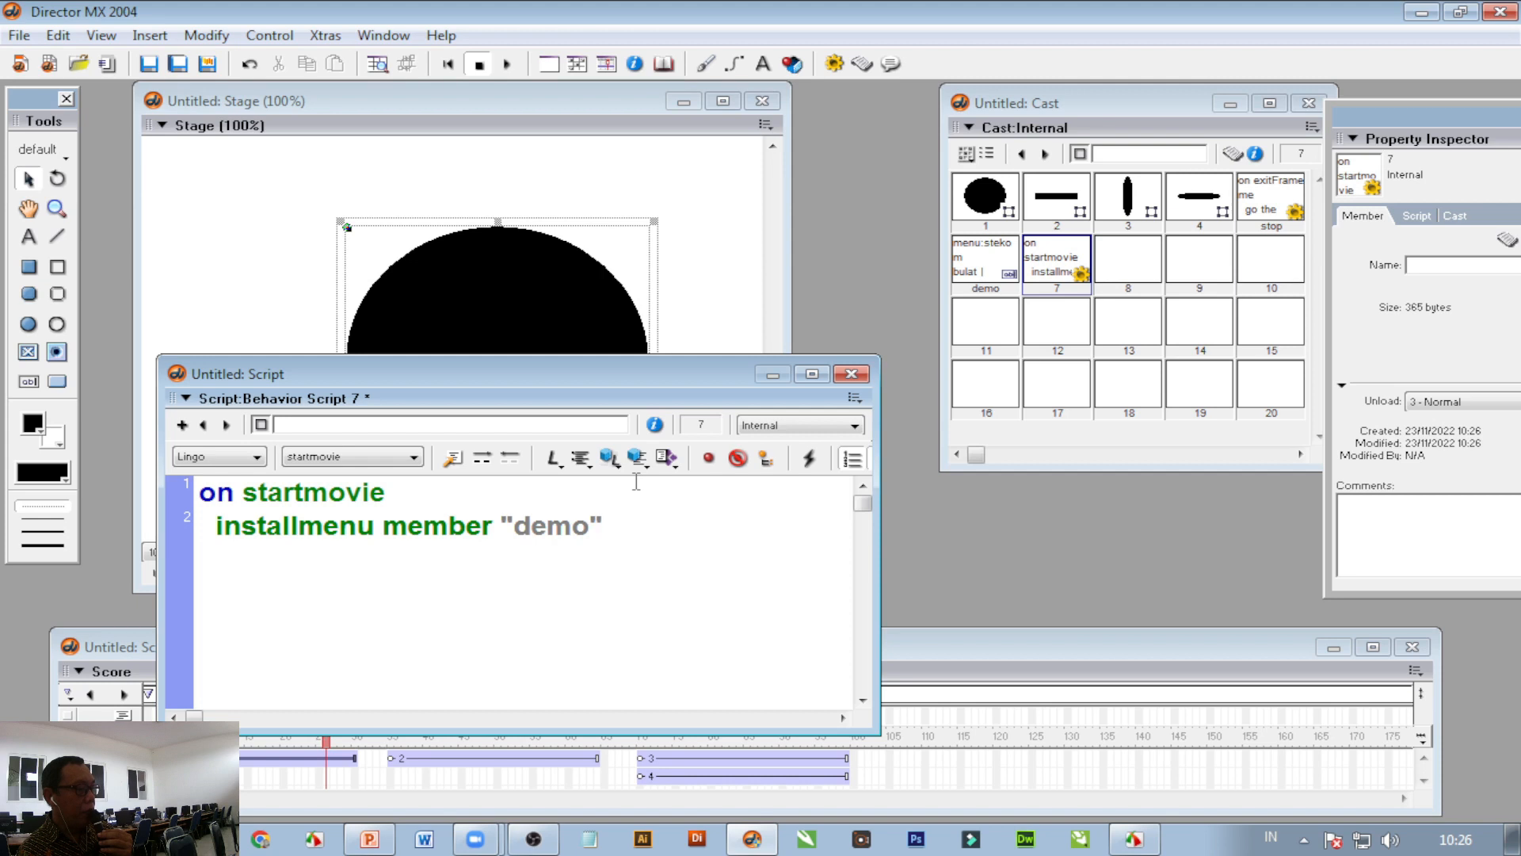
pyautogui.press('Return')
pyautogui.press('Return')
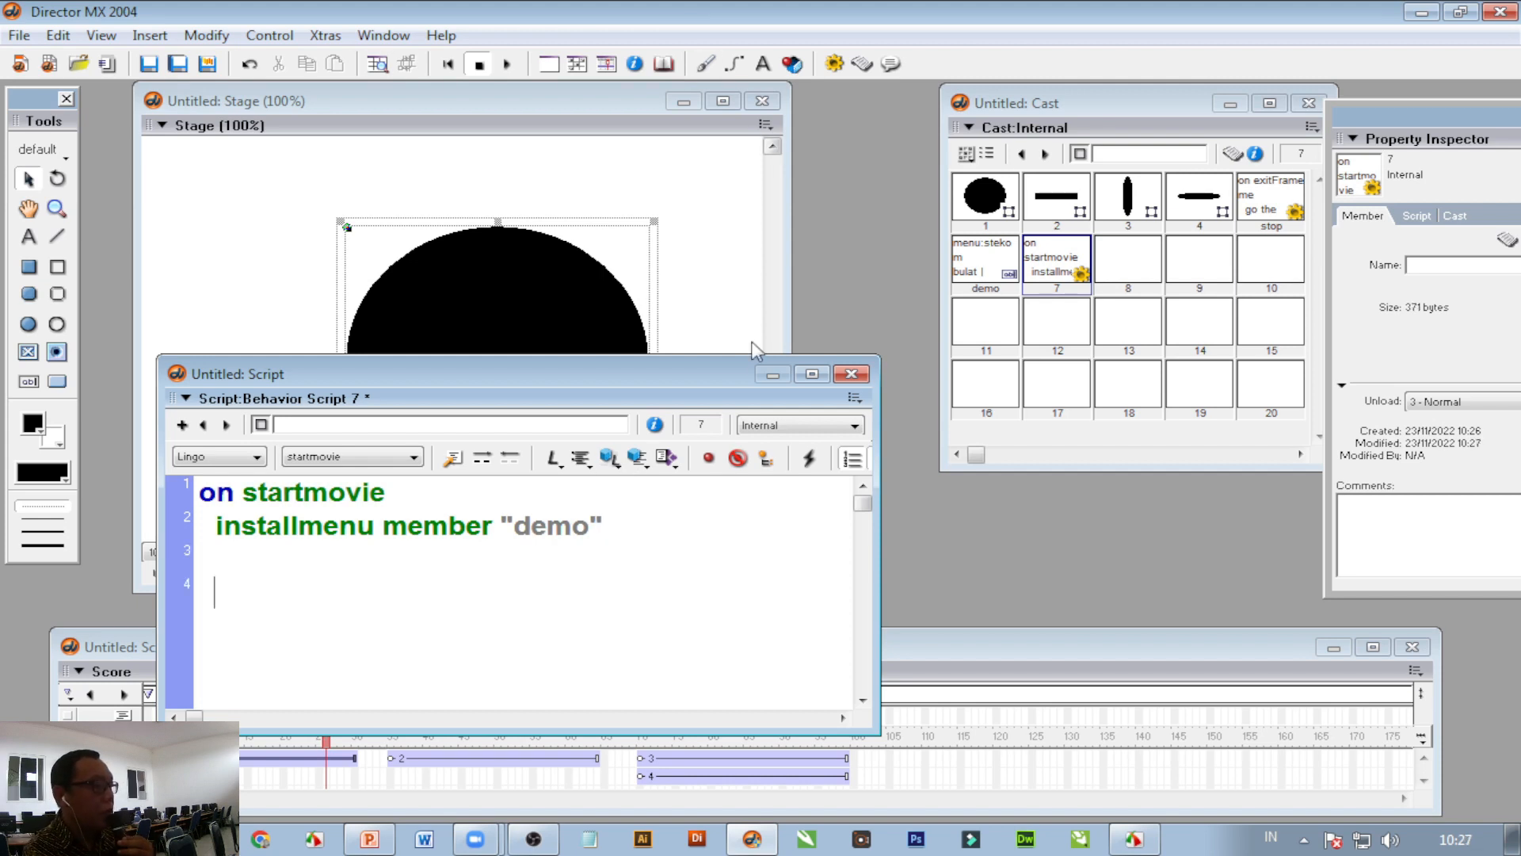
# Step: Make the Script window taller and start a handler with "on gopage1" below the installmenu line
pyautogui.moveTo(784, 363); pyautogui.dragTo(784, 218)
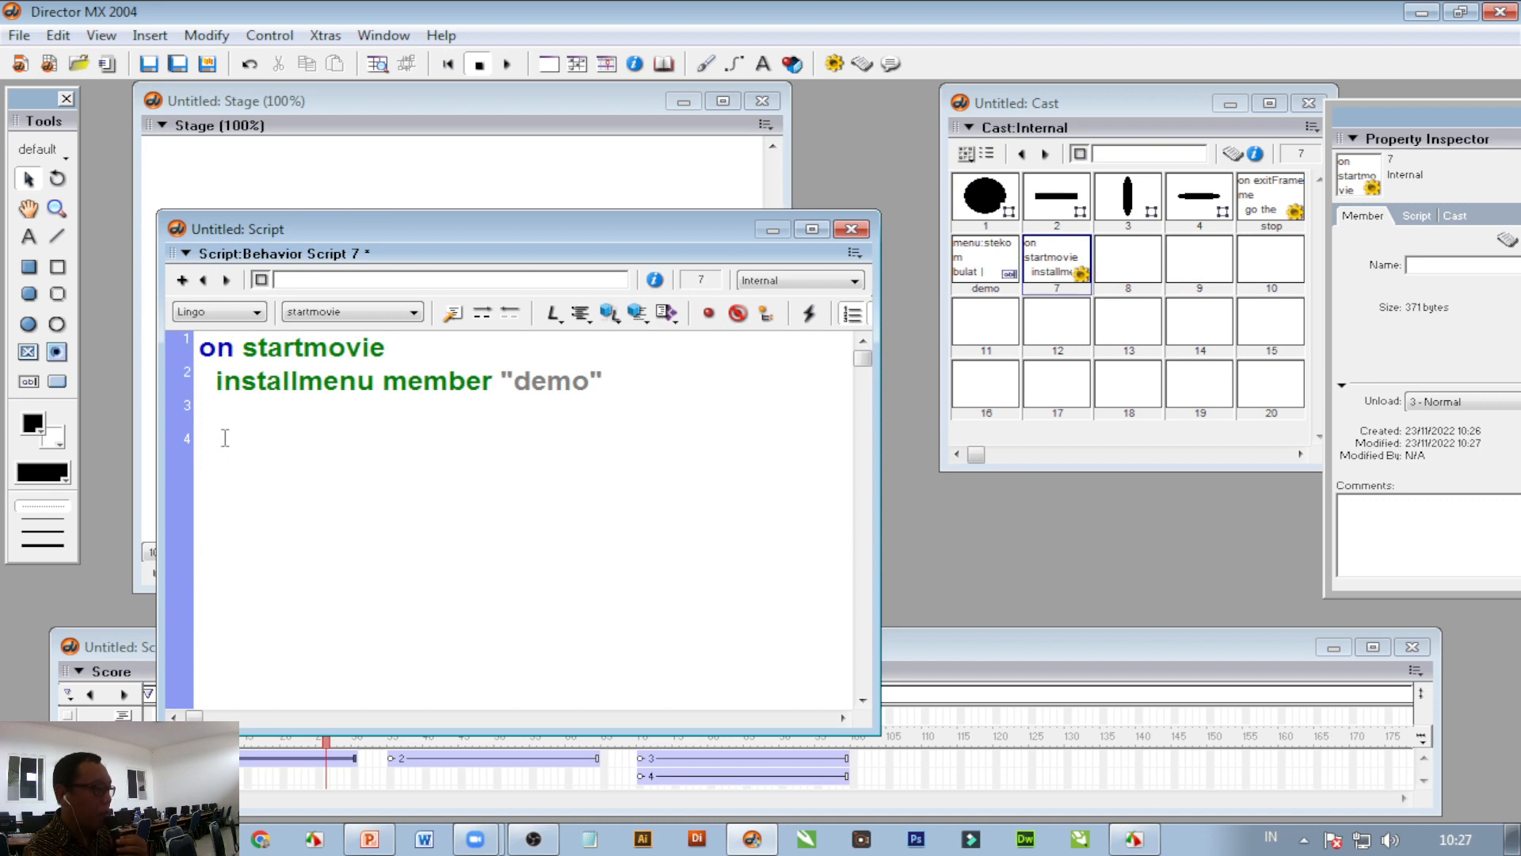
pyautogui.write('on ')
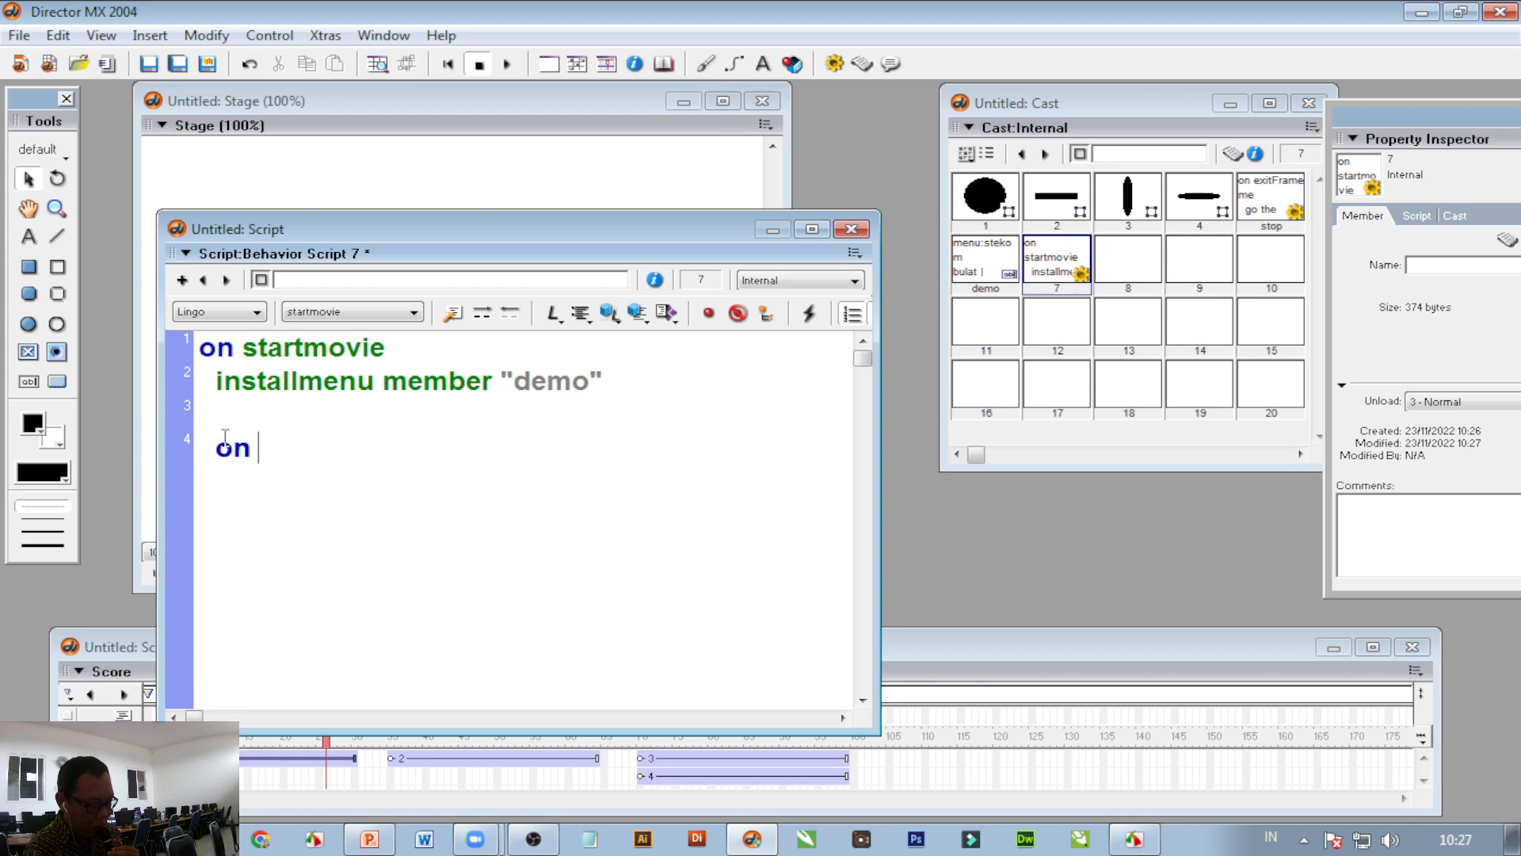
pyautogui.write('gopag')
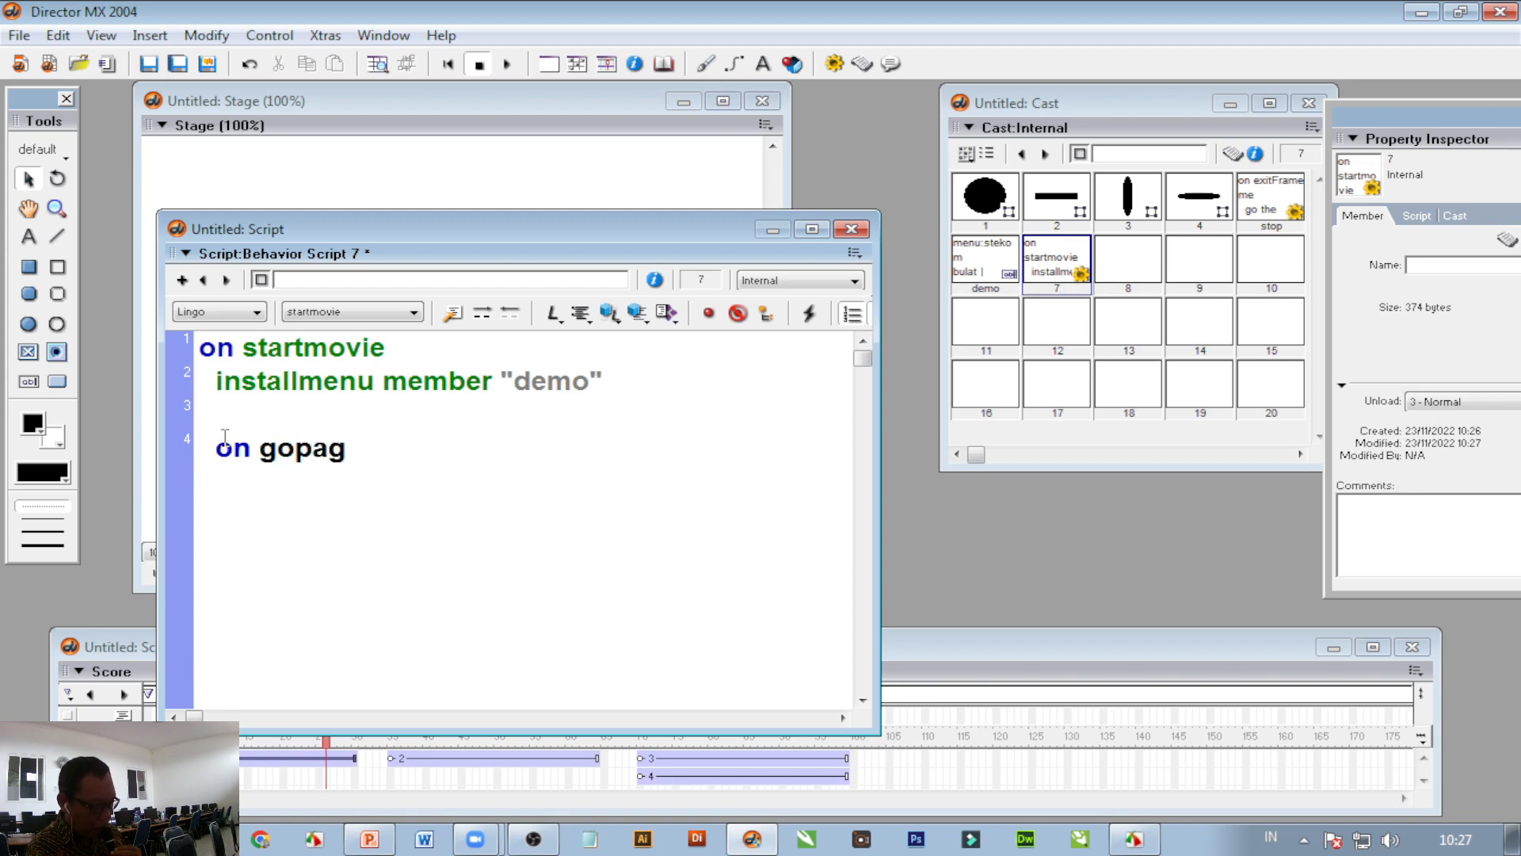
pyautogui.write('e1')
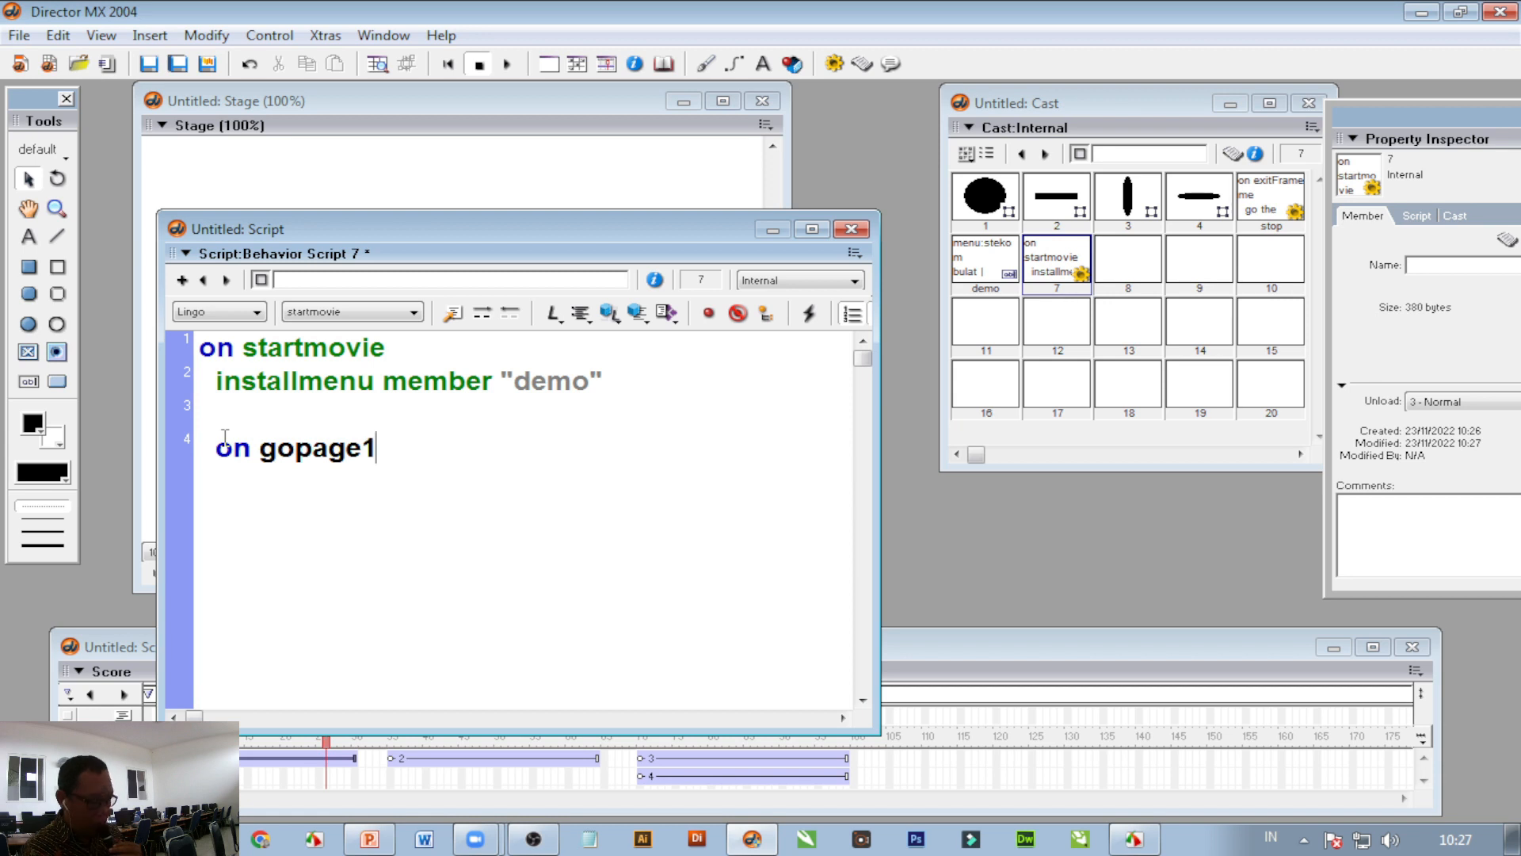
pyautogui.press('Return')
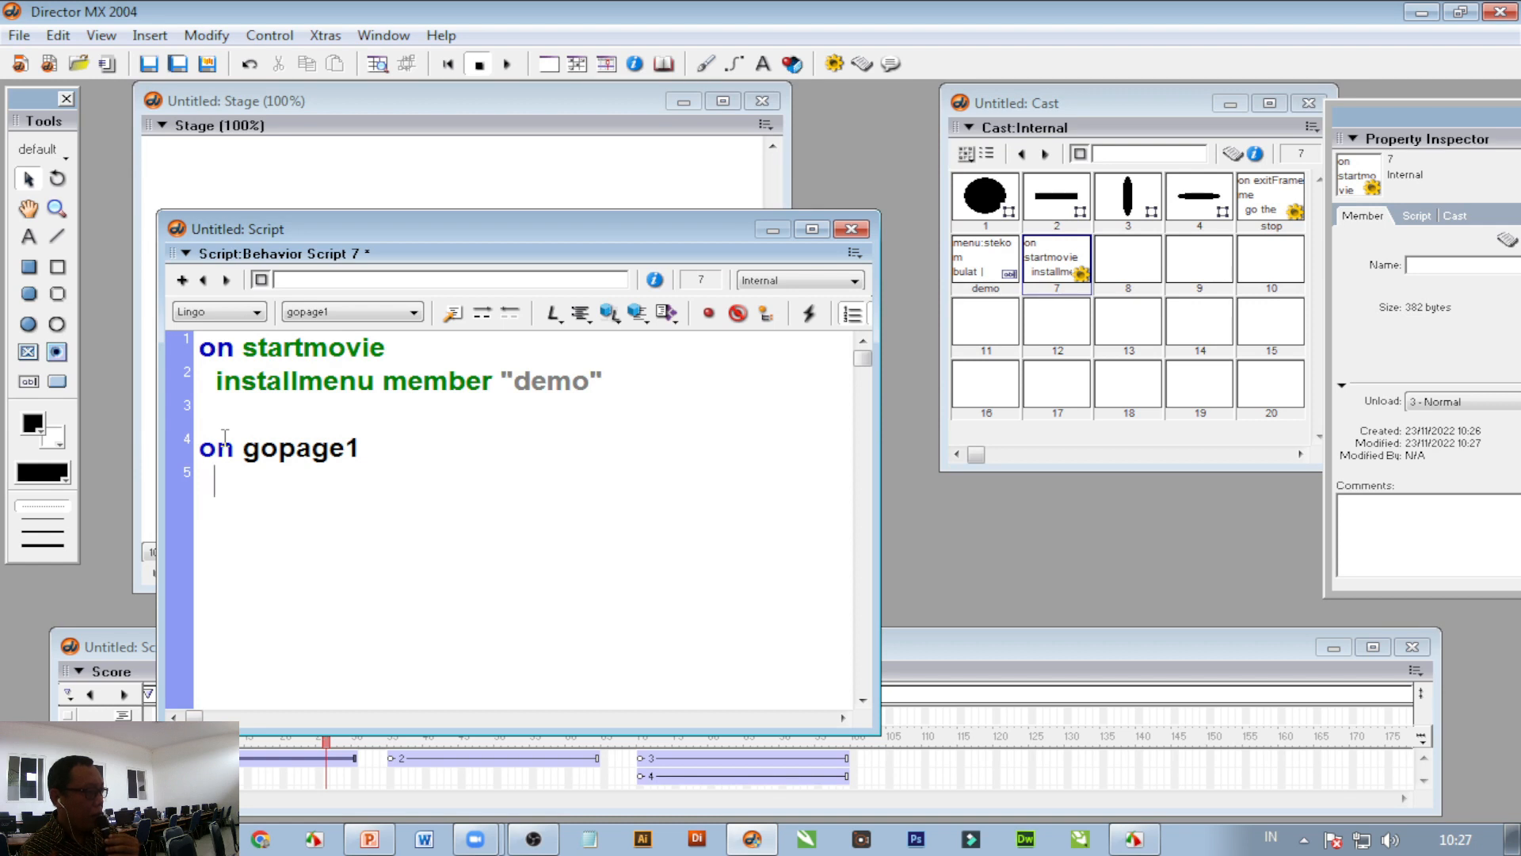
# Step: Complete the gopage1 handler with go to "satu" and end, moving the Script window clear of the Score's markers
pyautogui.write('go to')
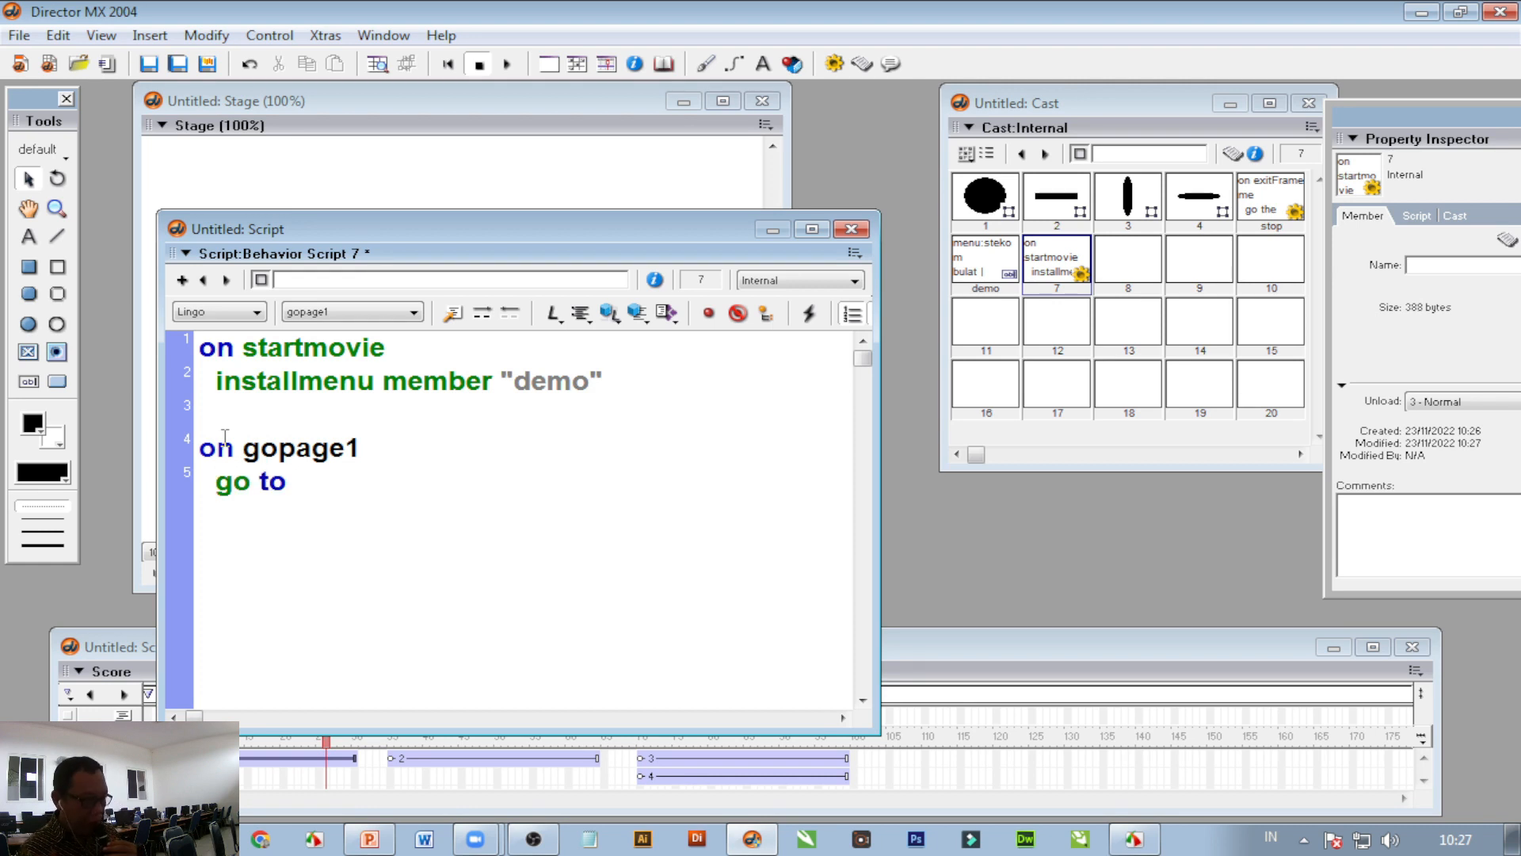
pyautogui.moveTo(373, 225); pyautogui.dragTo(457, 122)
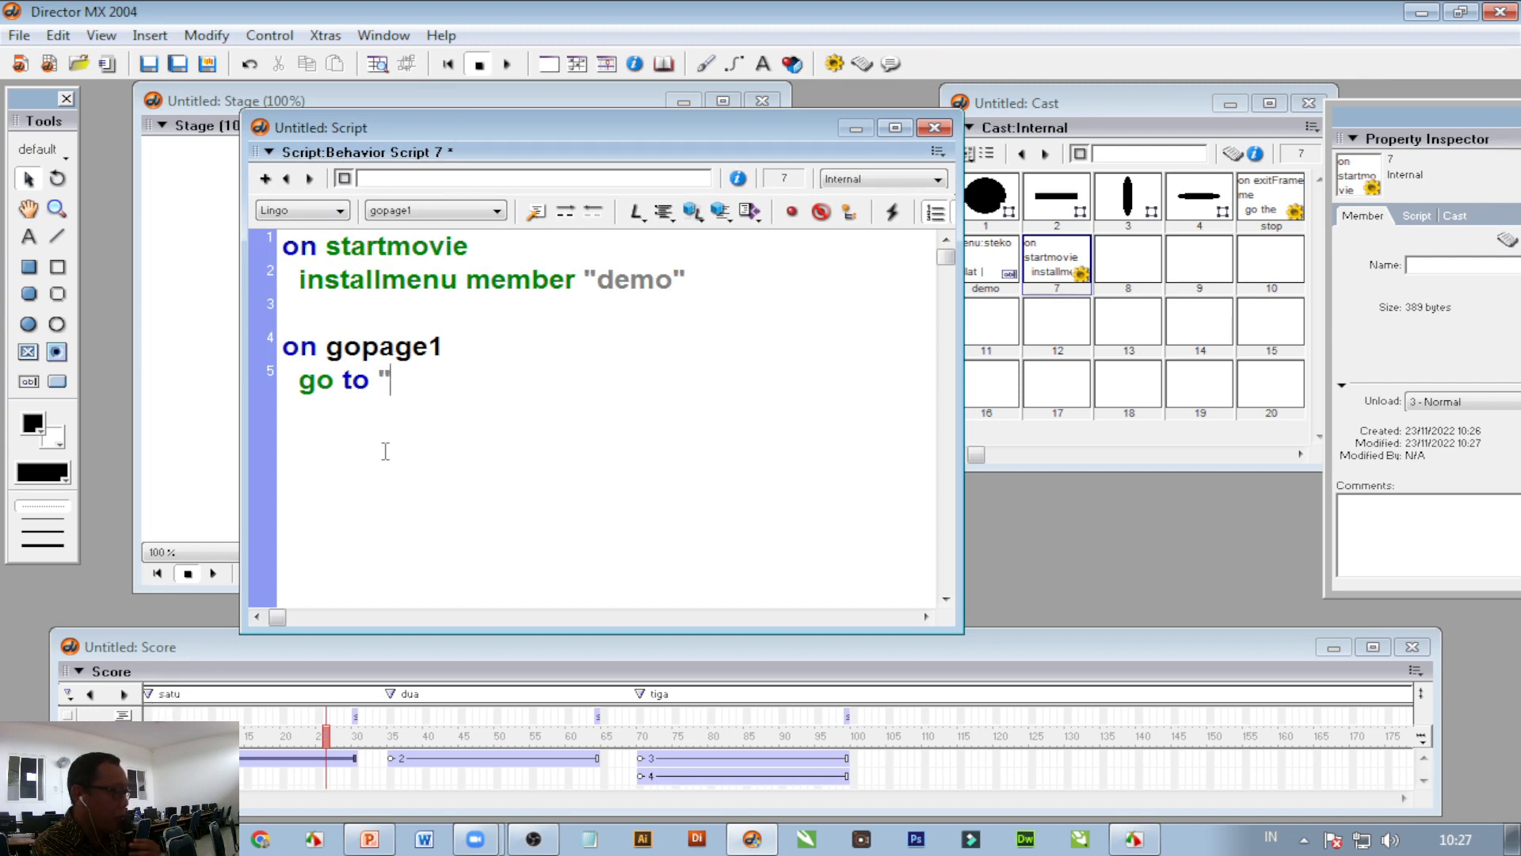
pyautogui.write('sat')
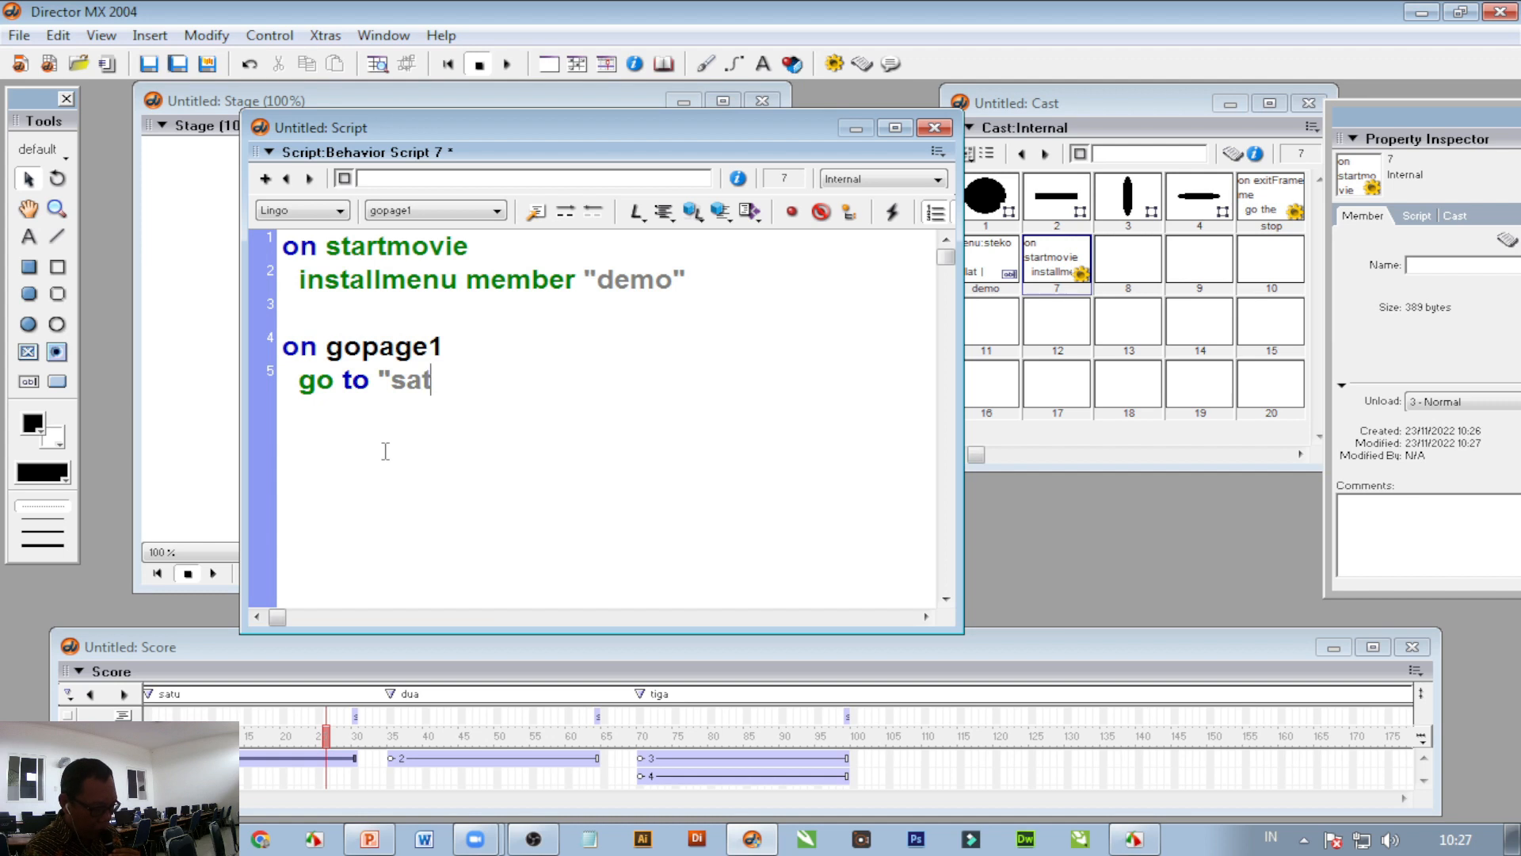
pyautogui.write('u"')
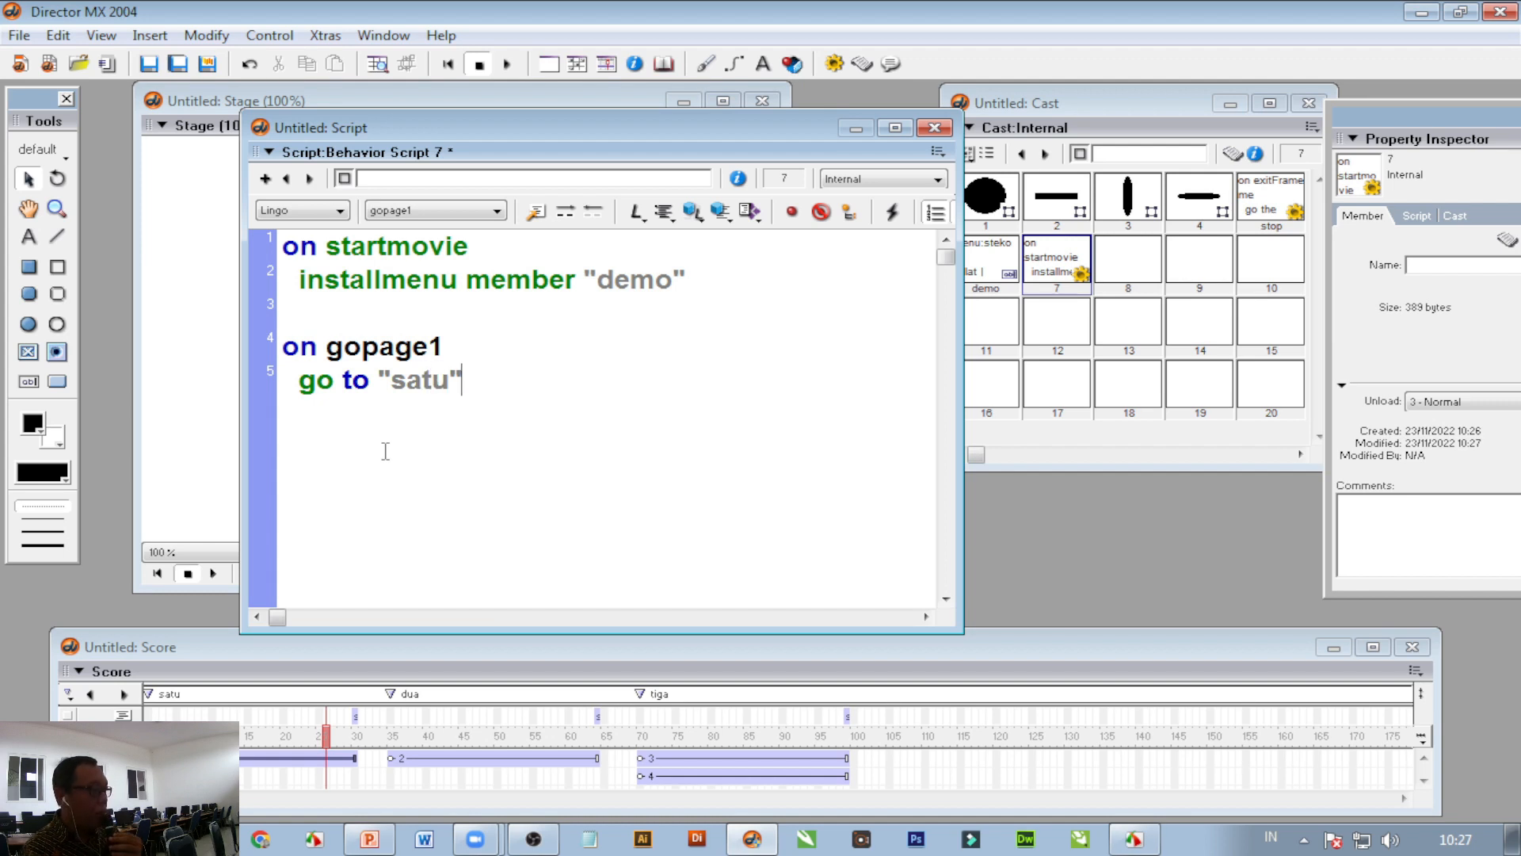
pyautogui.press('Return')
pyautogui.write('en')
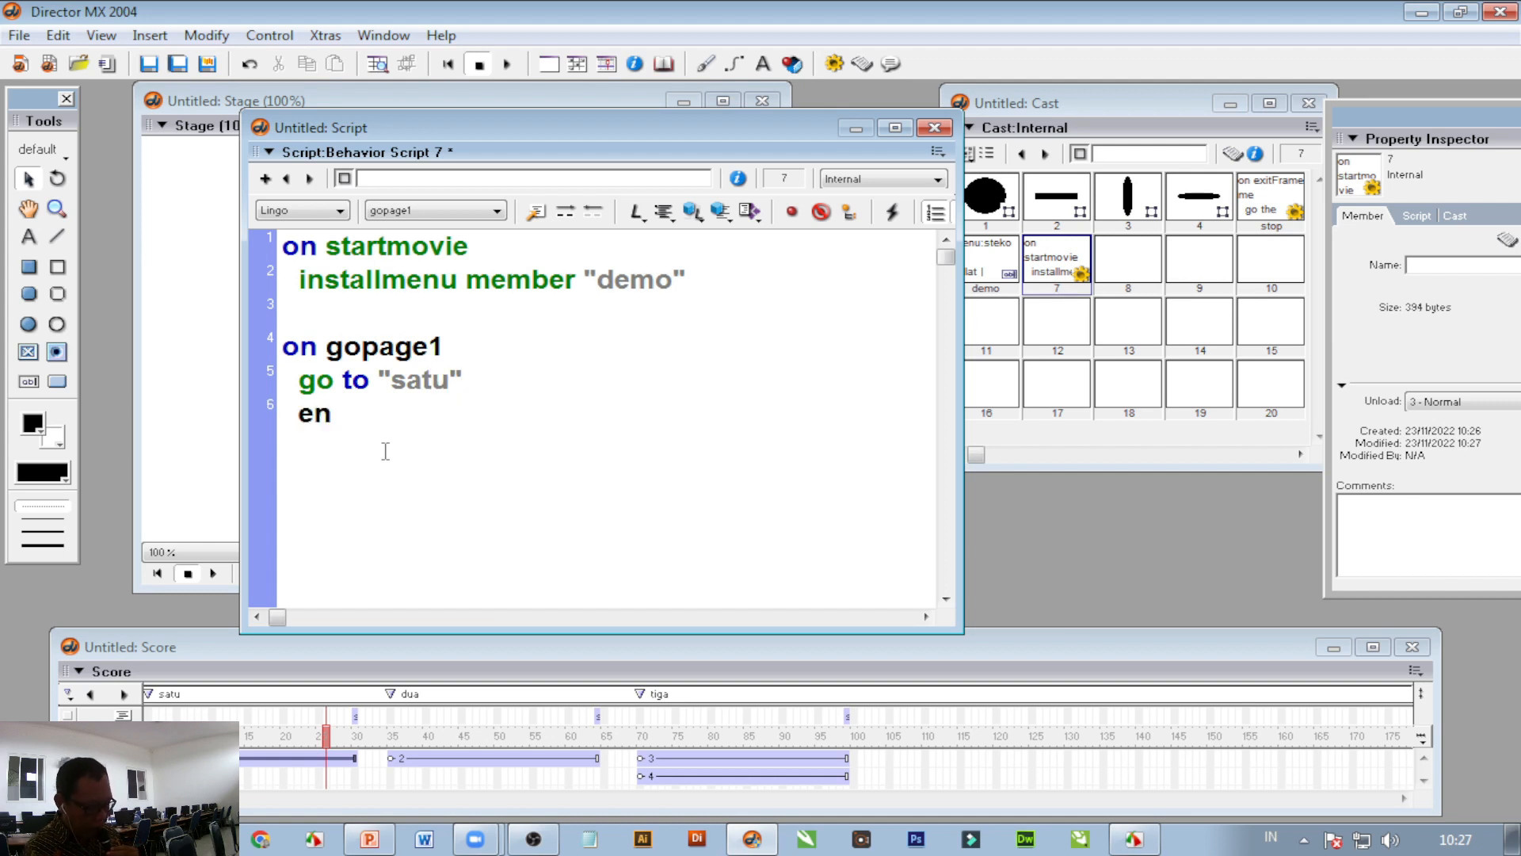
pyautogui.write('d')
pyautogui.press('Return')
# Step: Write a gopage2 handler containing go to "dua" and close it with end
pyautogui.write('on gopage2')
pyautogui.press('Return')
pyautogui.write('go')
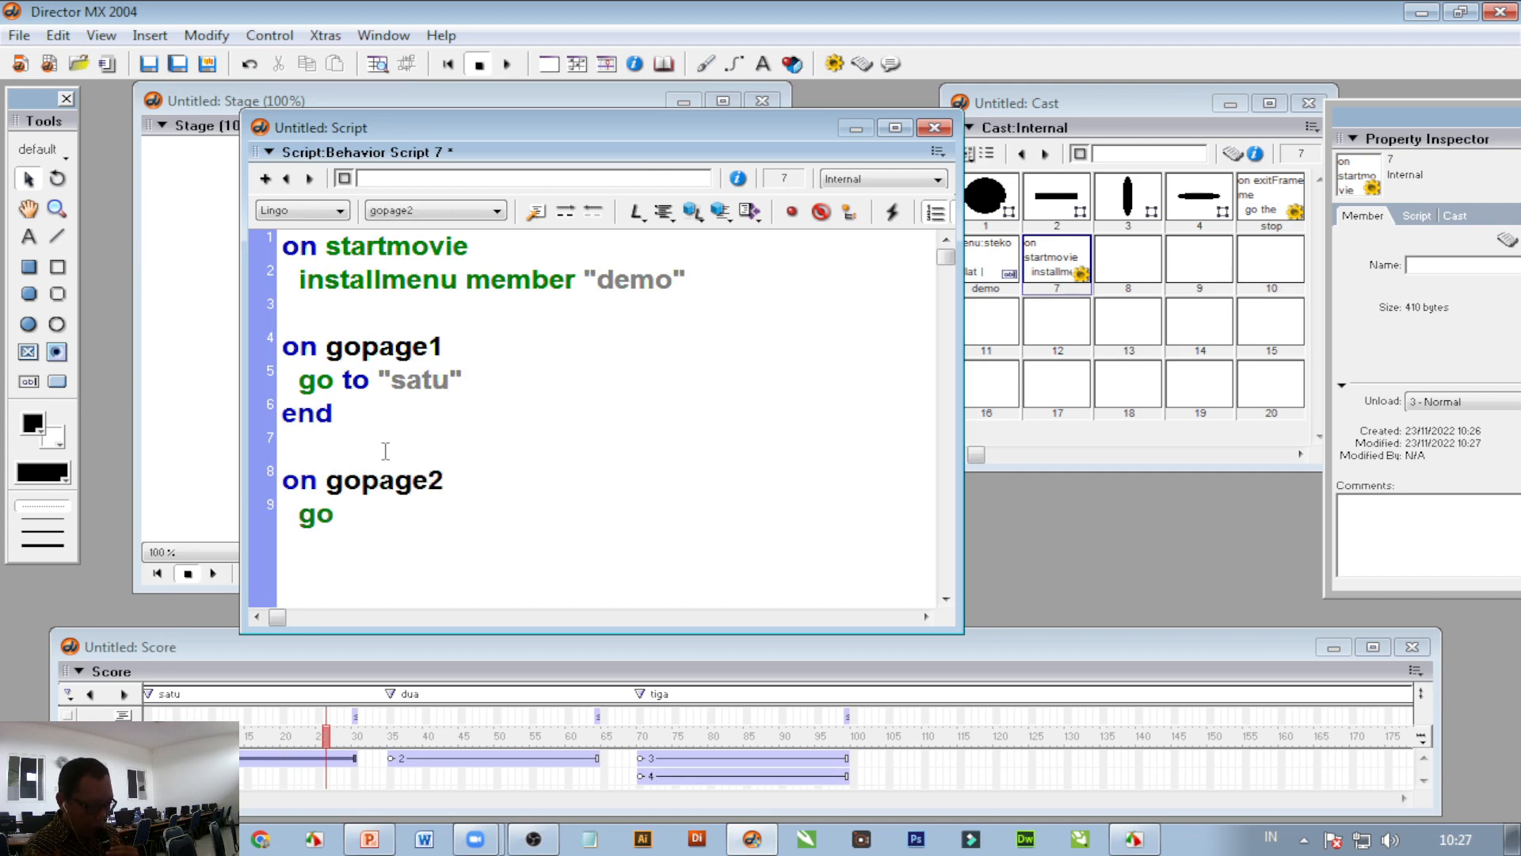
pyautogui.write(' to "')
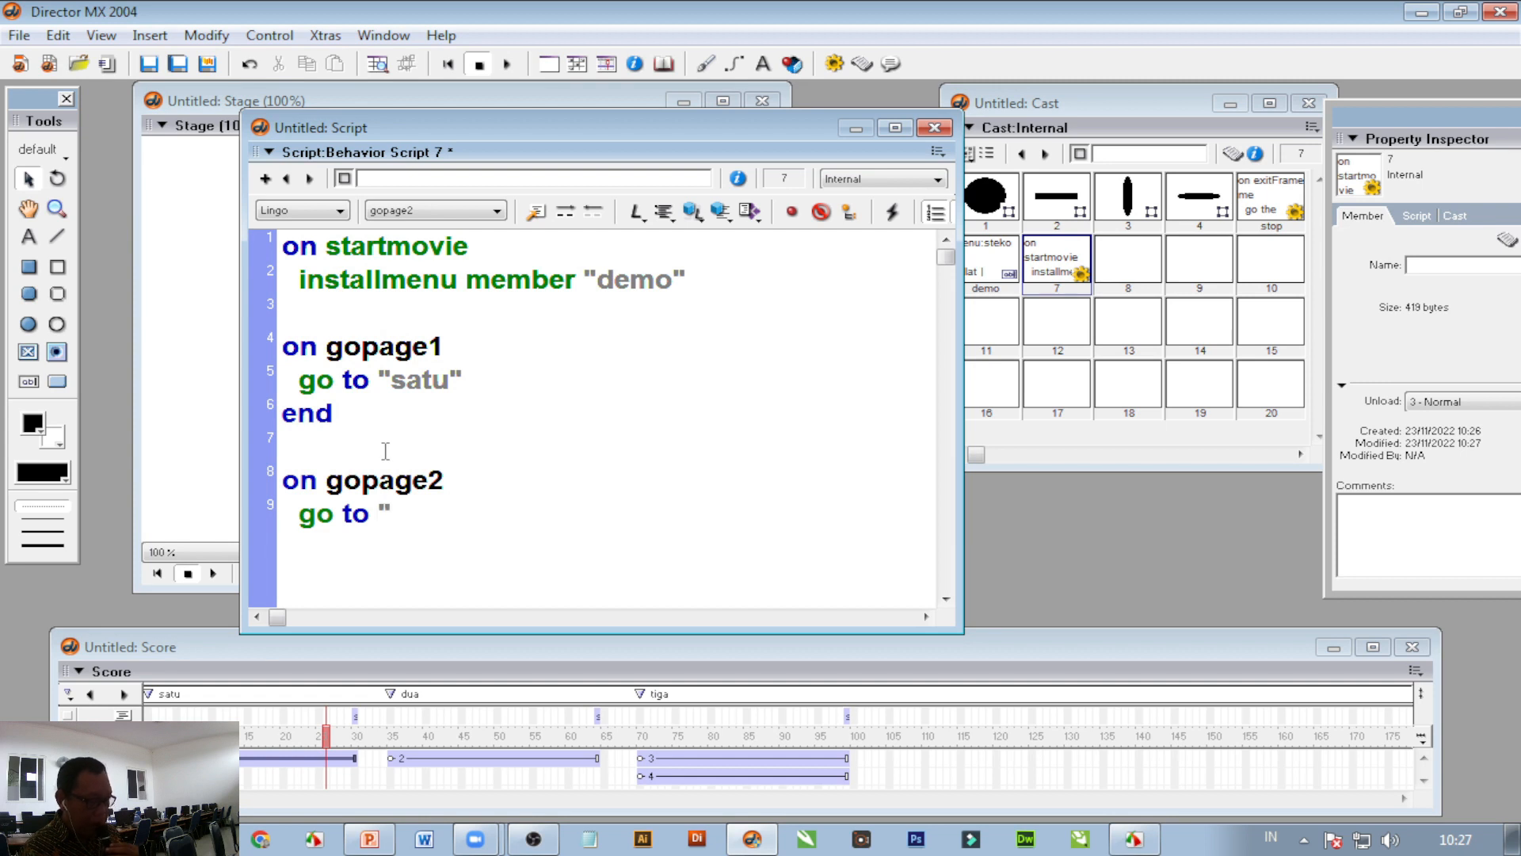
pyautogui.write('dua"   ')
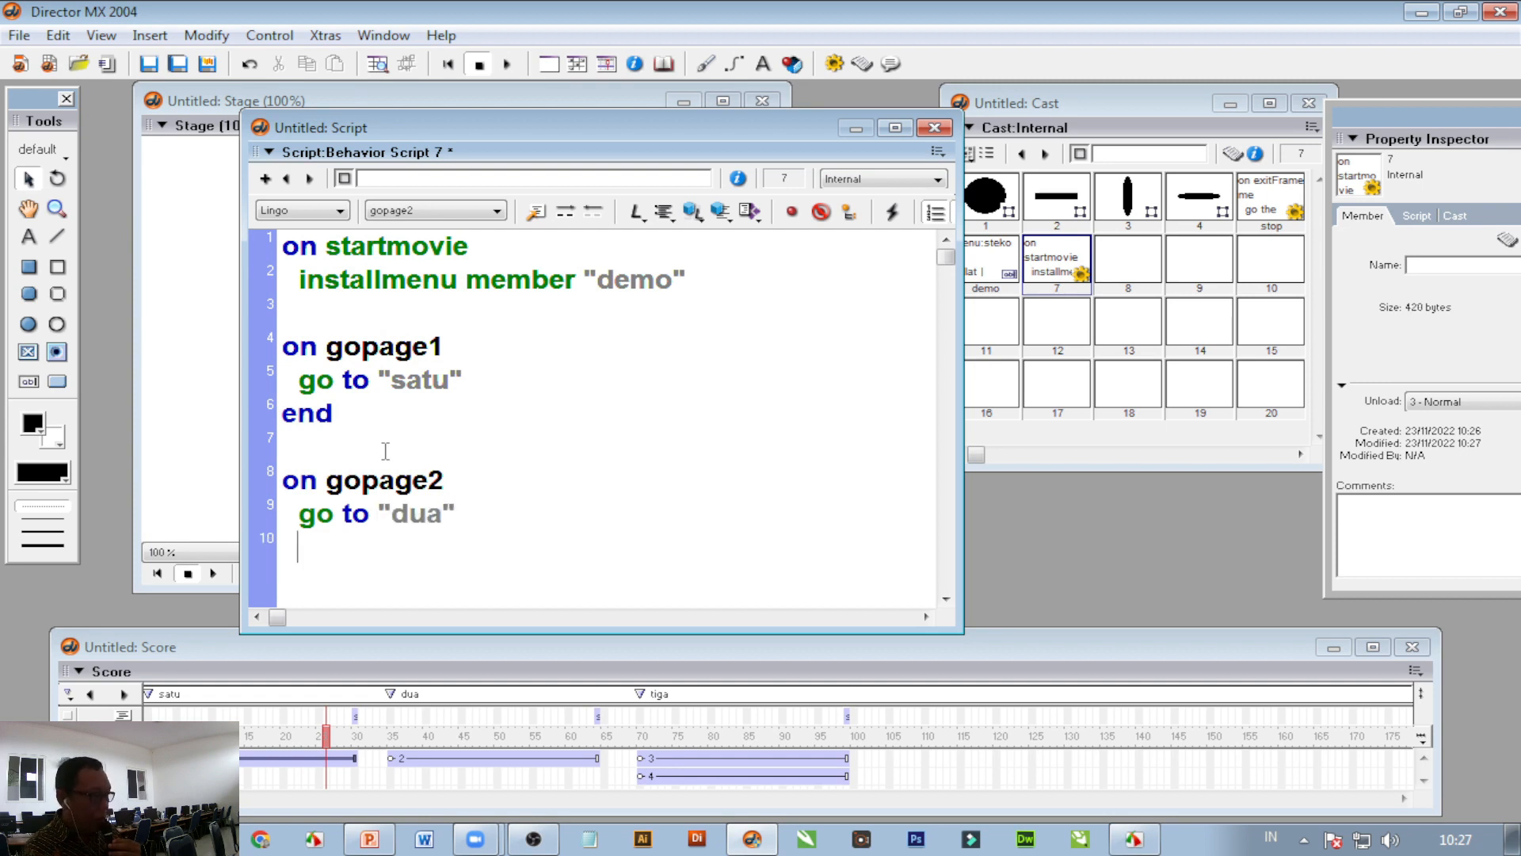
pyautogui.write('end')
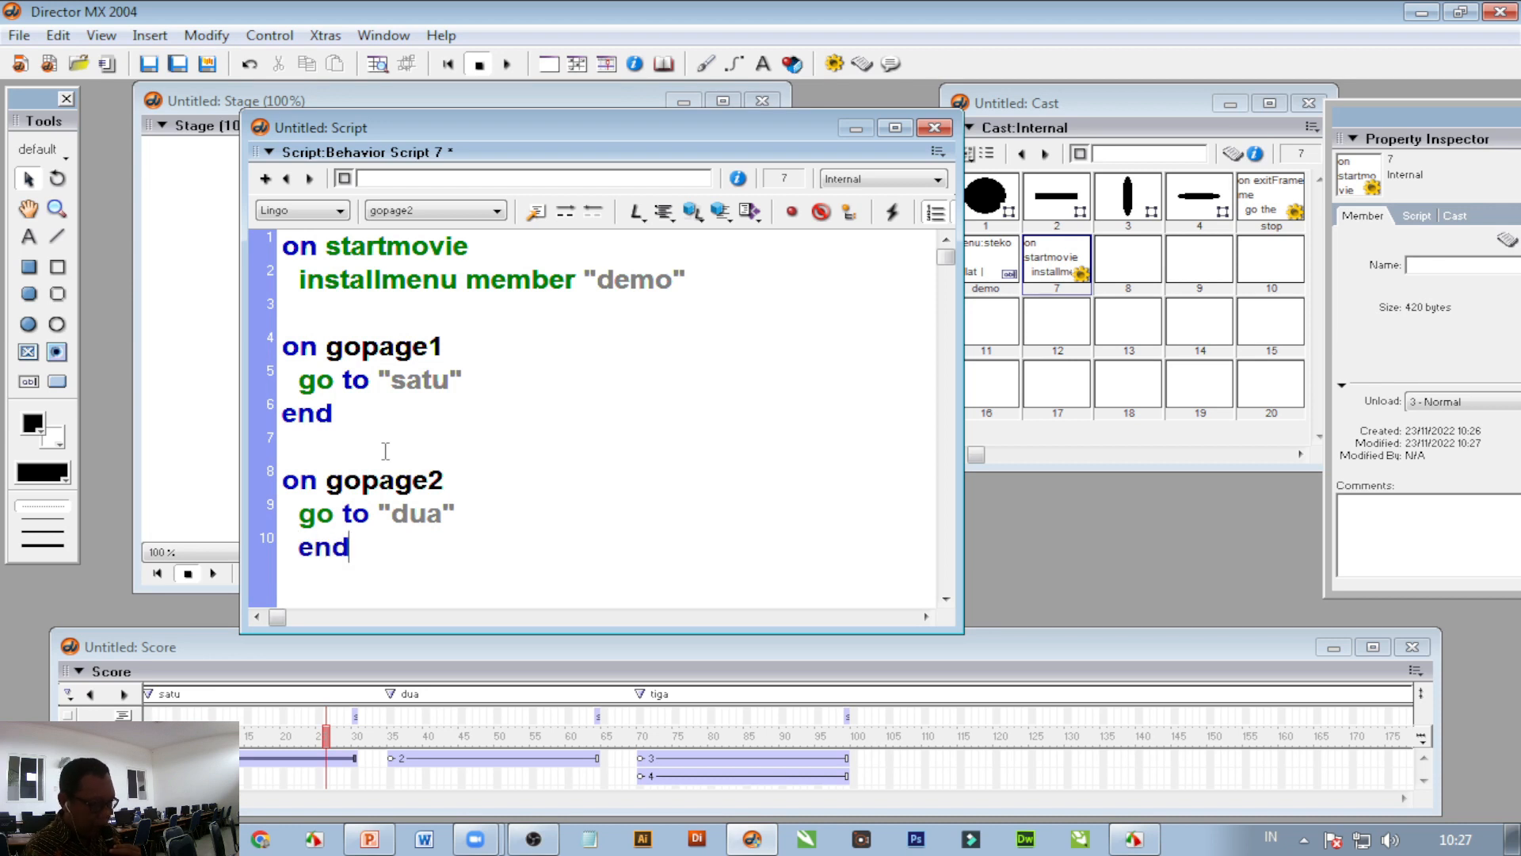
pyautogui.press('Return')
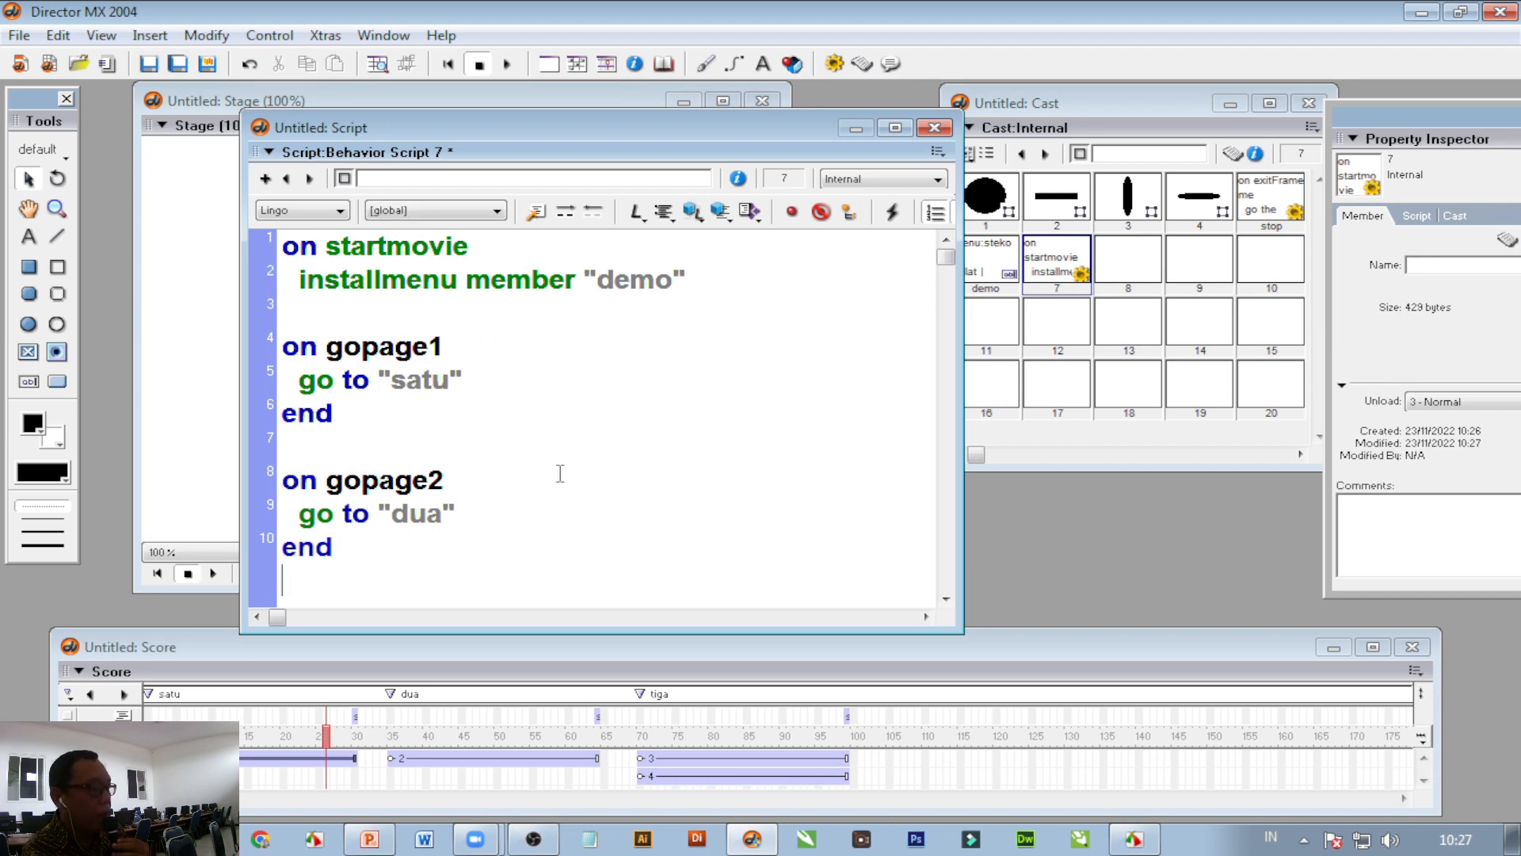
# Step: Enlarge the Script window and start a third handler with "on gopage3" below the gopage2 handler
pyautogui.moveTo(949, 637); pyautogui.dragTo(1117, 748)
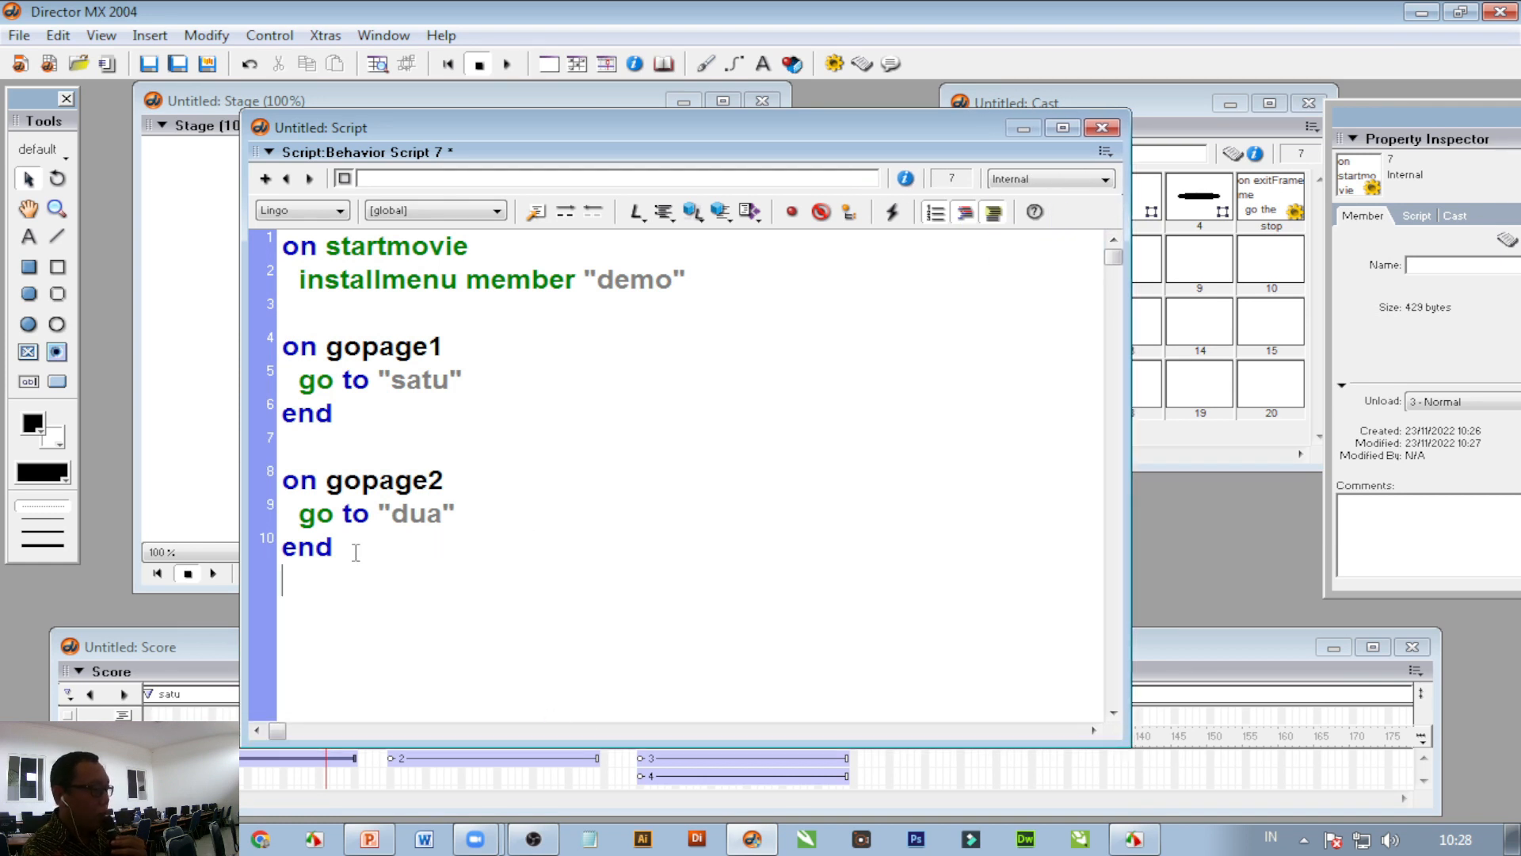
pyautogui.write('ob')
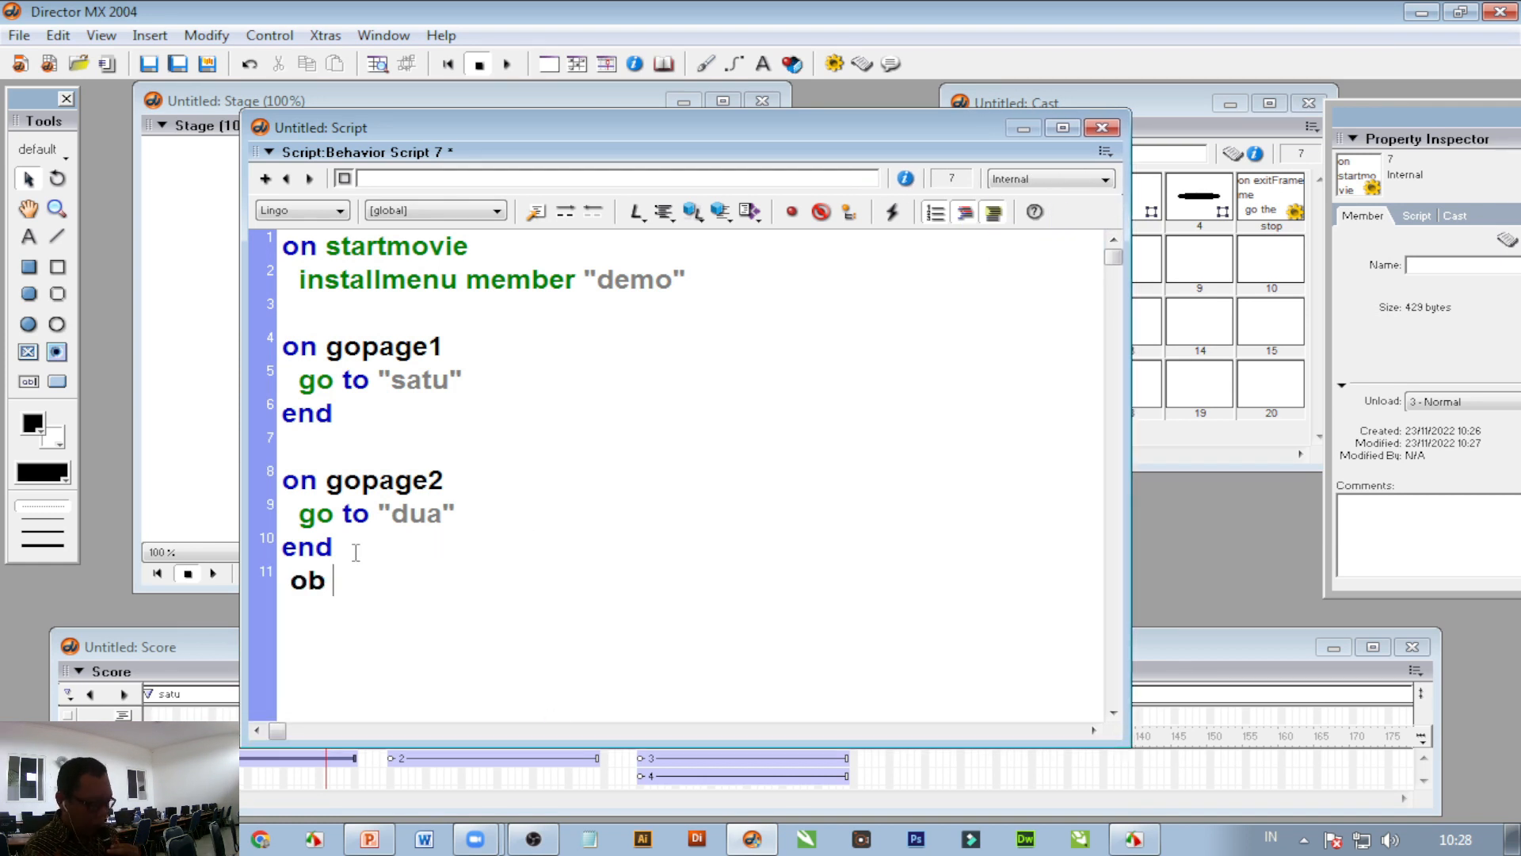
pyautogui.press('BackSpace')
pyautogui.write('n gop')
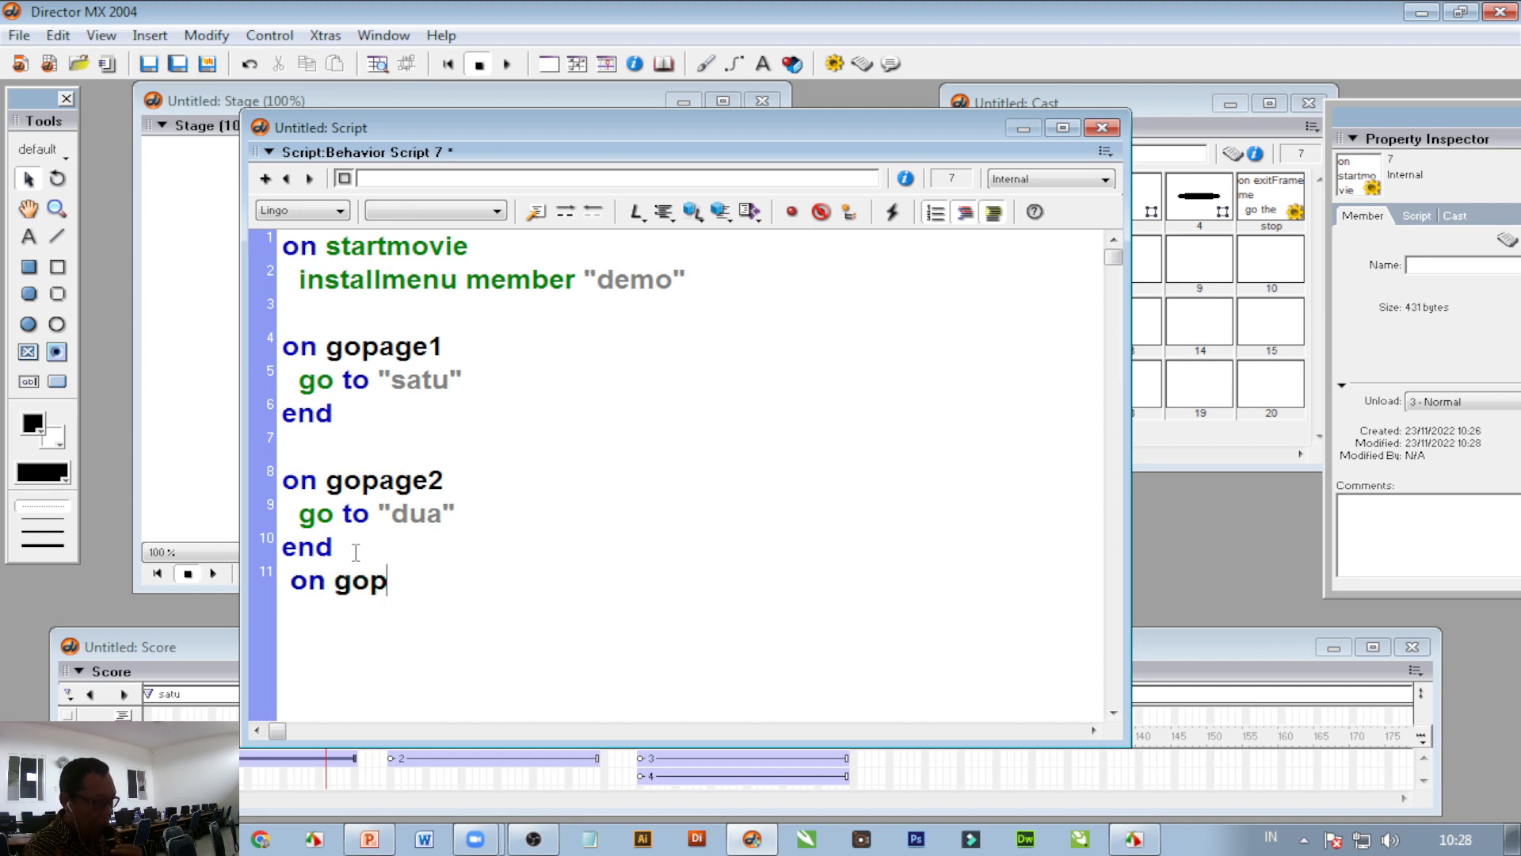
pyautogui.press('BackSpace')
pyautogui.write('pa')
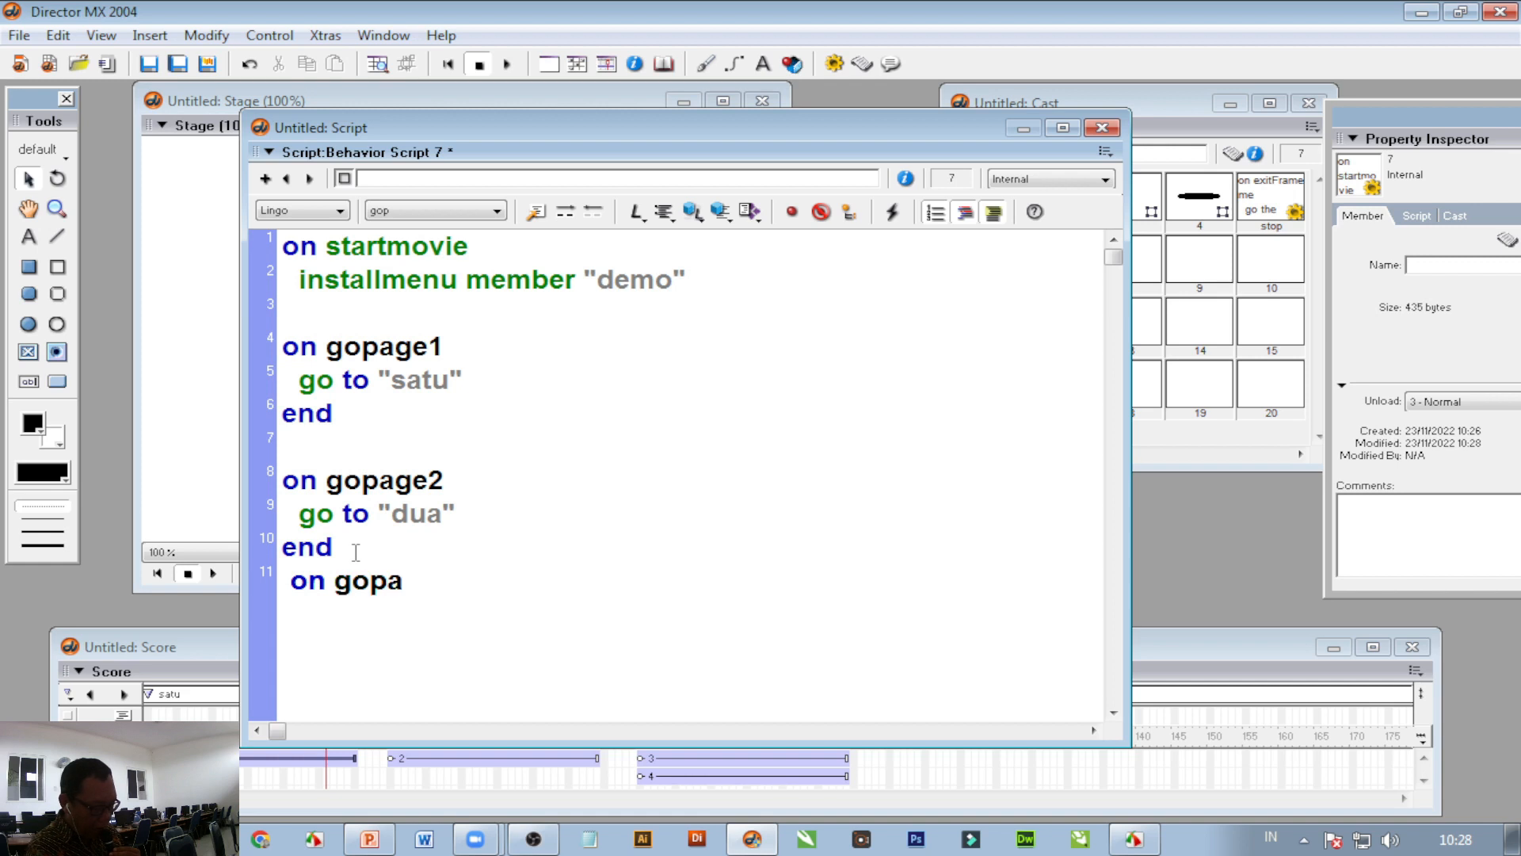
pyautogui.write('ge3')
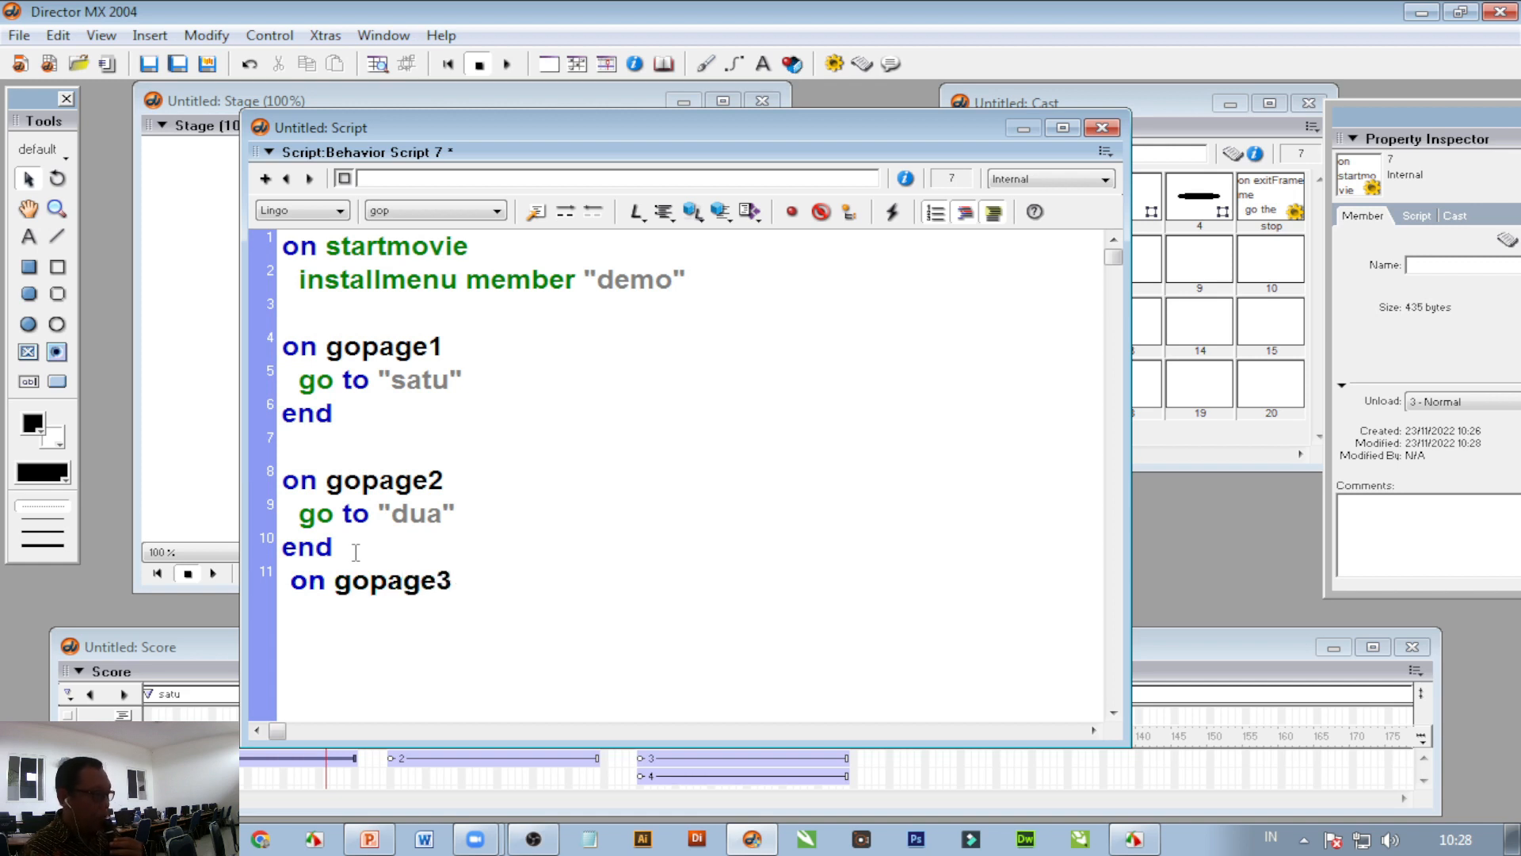
# Step: Complete the gopage3 handler with go to "tiga" and end
pyautogui.press('Return')
pyautogui.write('go')
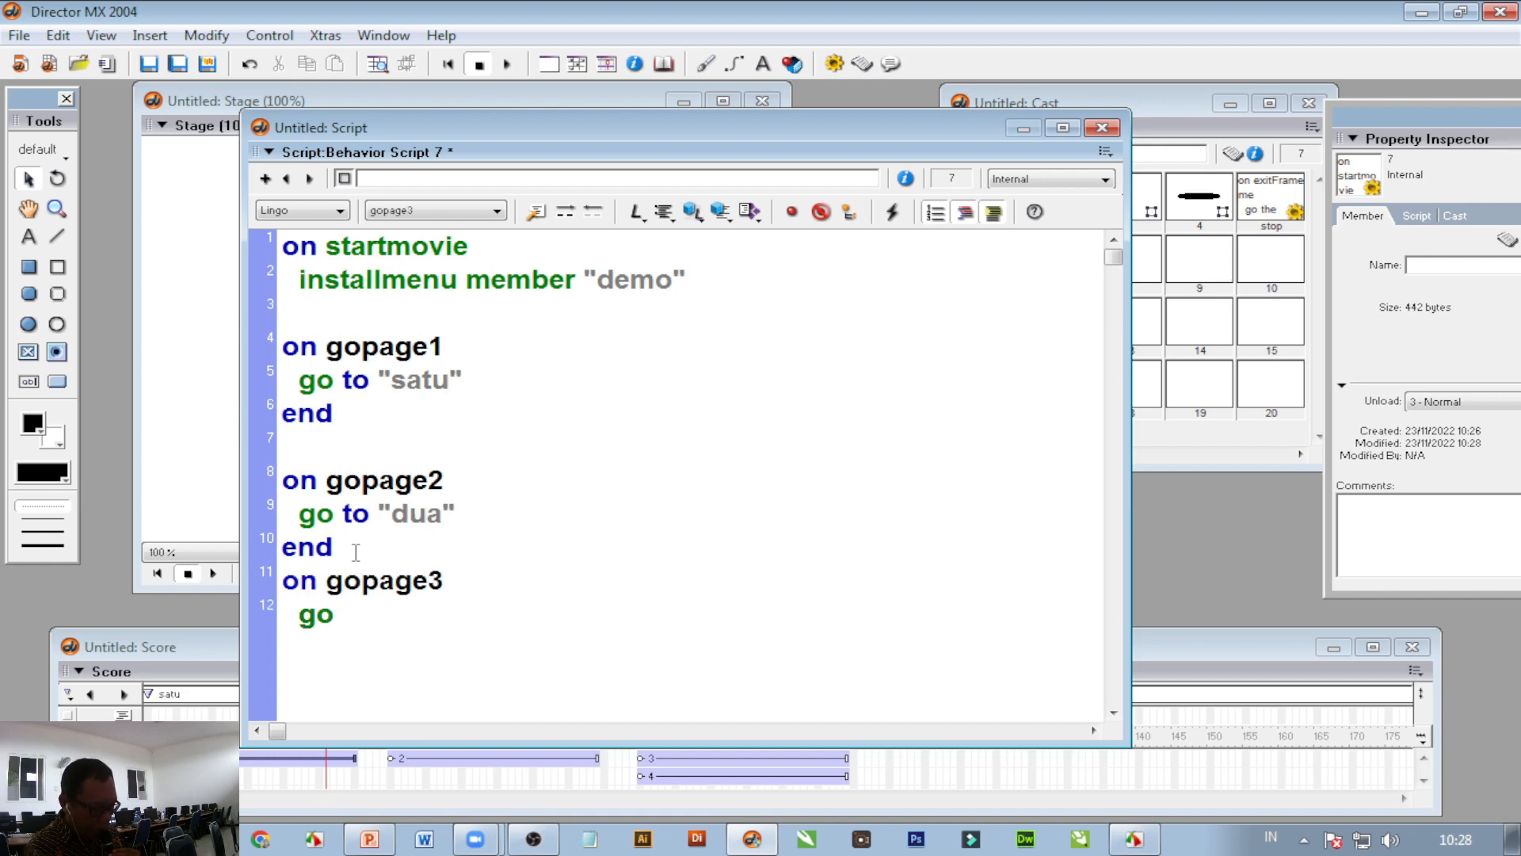
pyautogui.write(' to "tiga"')
pyautogui.press('Return')
pyautogui.write('end')
# Step: Add a final end after a blank line to close startmovie, and highlight the opening "on" and that end
pyautogui.press('Return')
pyautogui.press('Return')
pyautogui.write('end')
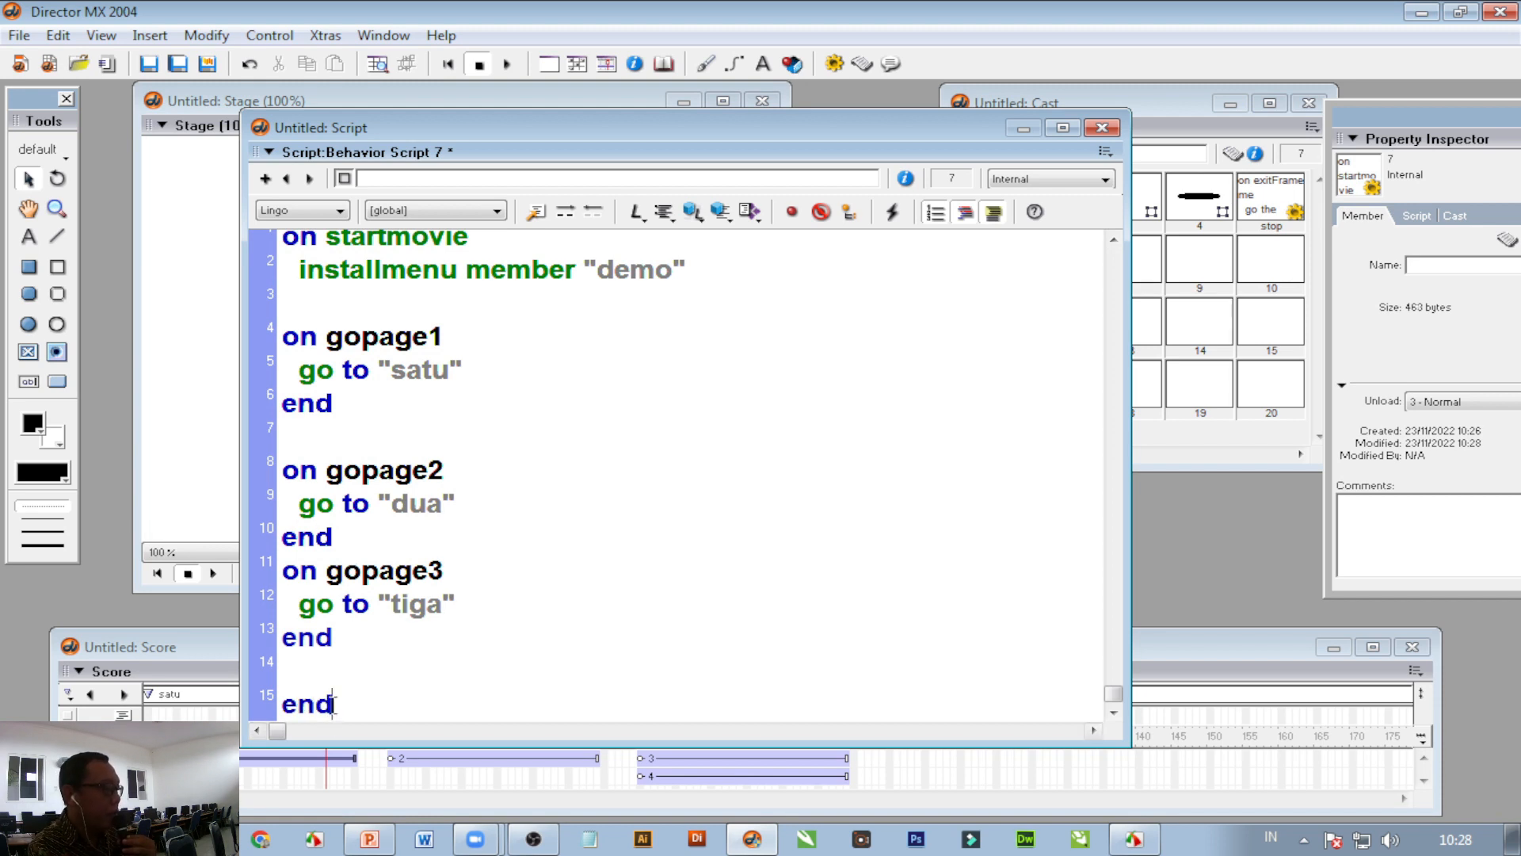
pyautogui.doubleClick(297, 241)
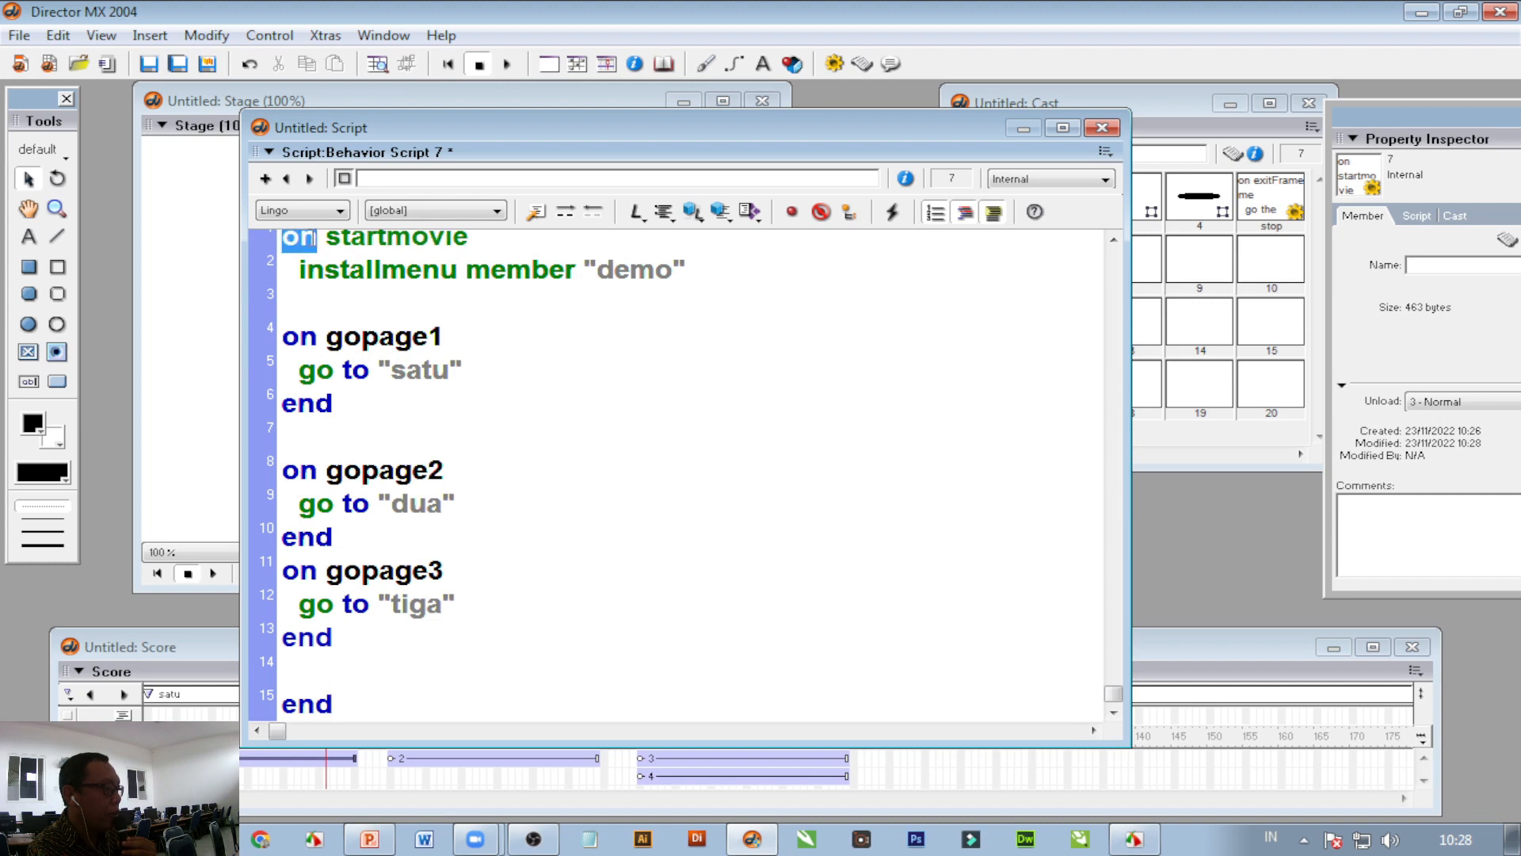
pyautogui.moveTo(336, 709); pyautogui.dragTo(282, 707)
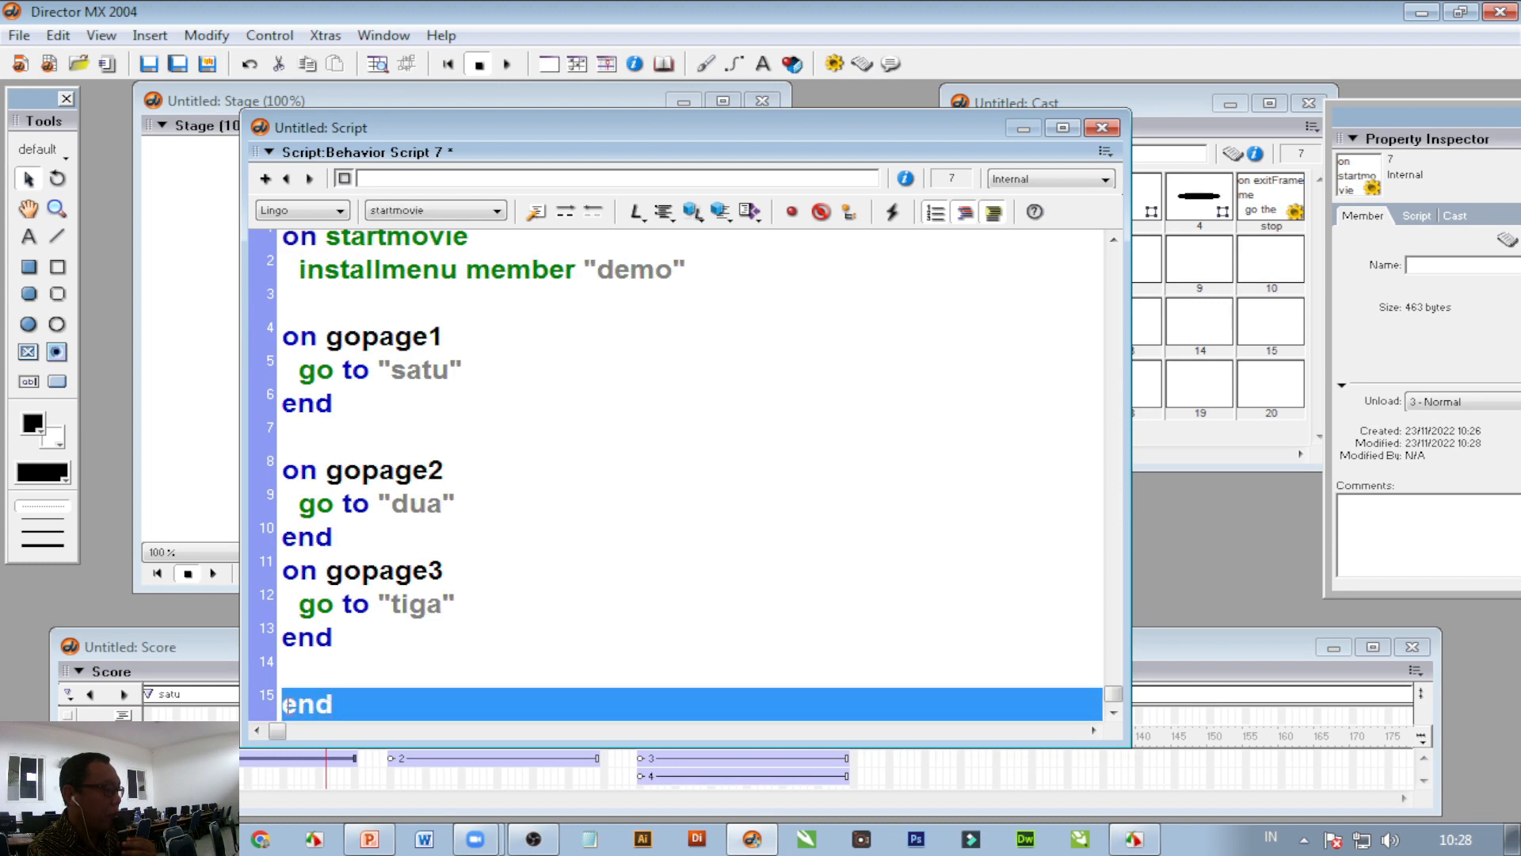
# Step: Insert a blank line between the end of the gopage2 handler and the gopage3 handler
pyautogui.click(297, 644)
pyautogui.click(290, 575)
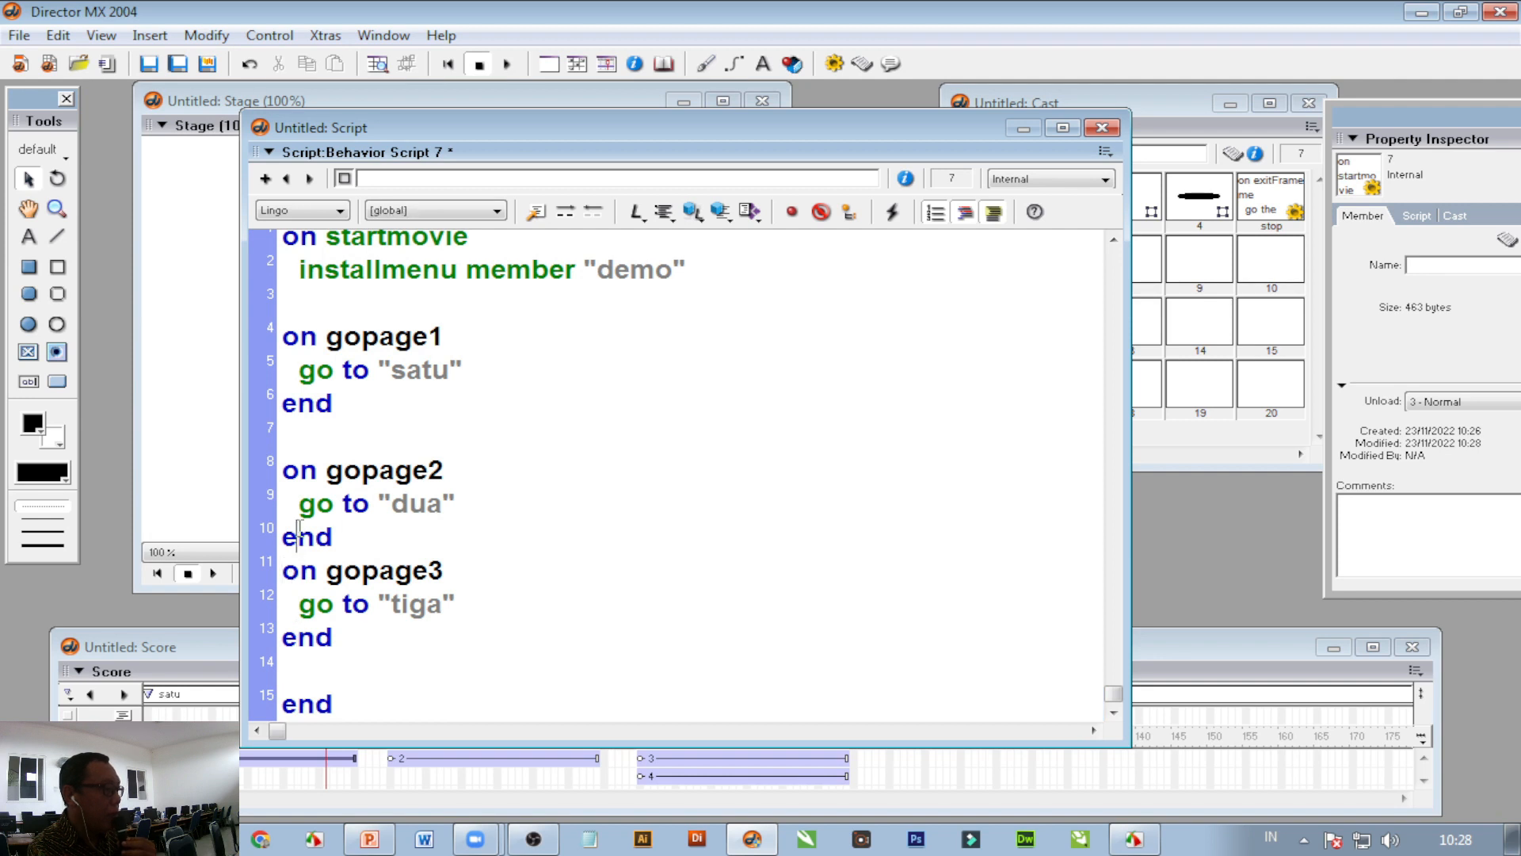
pyautogui.click(299, 472)
pyautogui.click(302, 408)
pyautogui.click(316, 333)
pyautogui.click(357, 544)
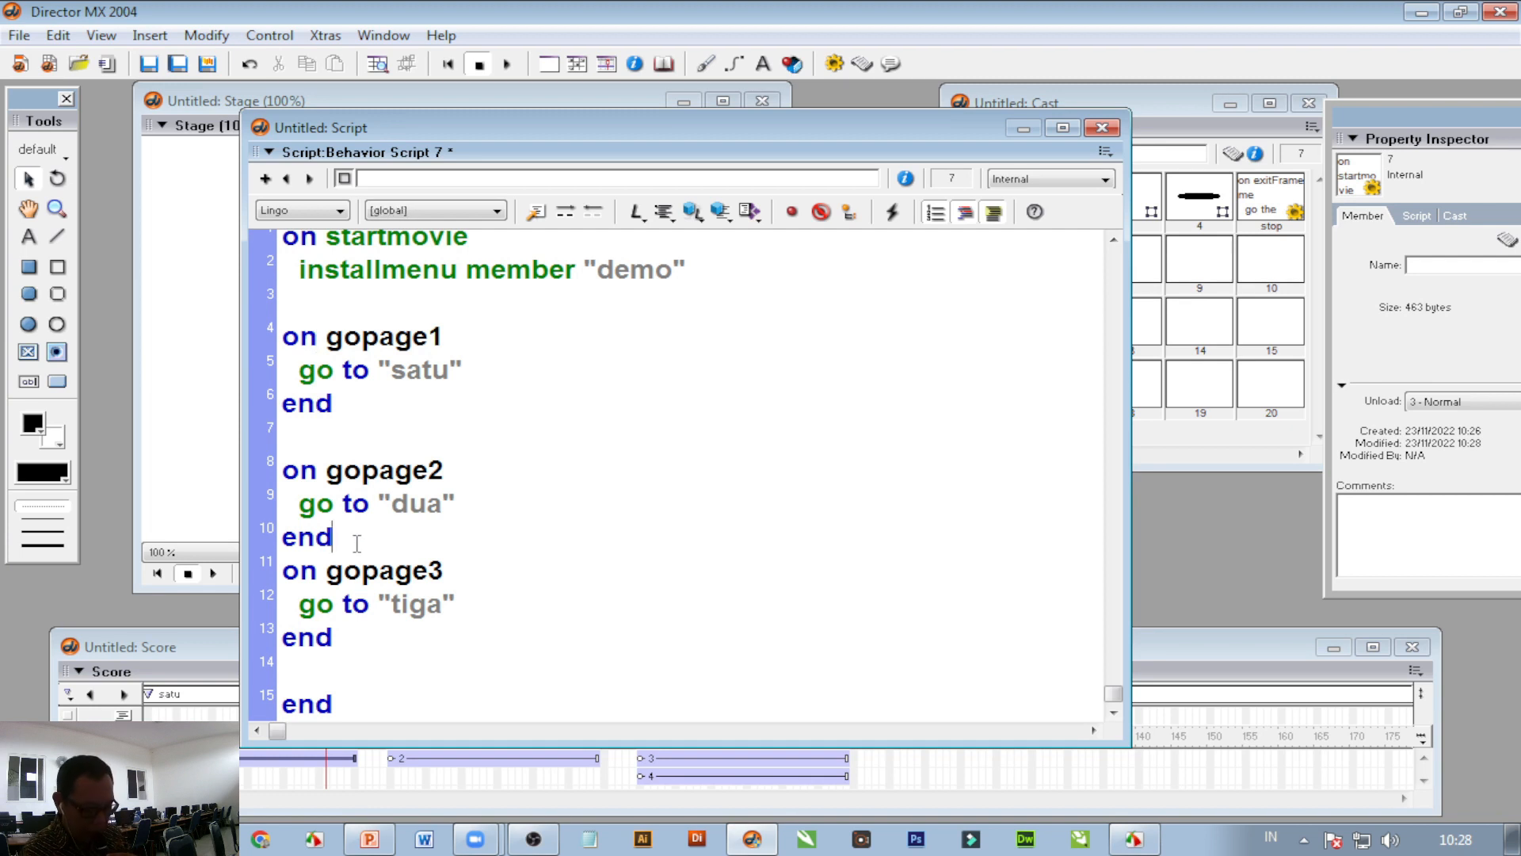
pyautogui.press('Return')
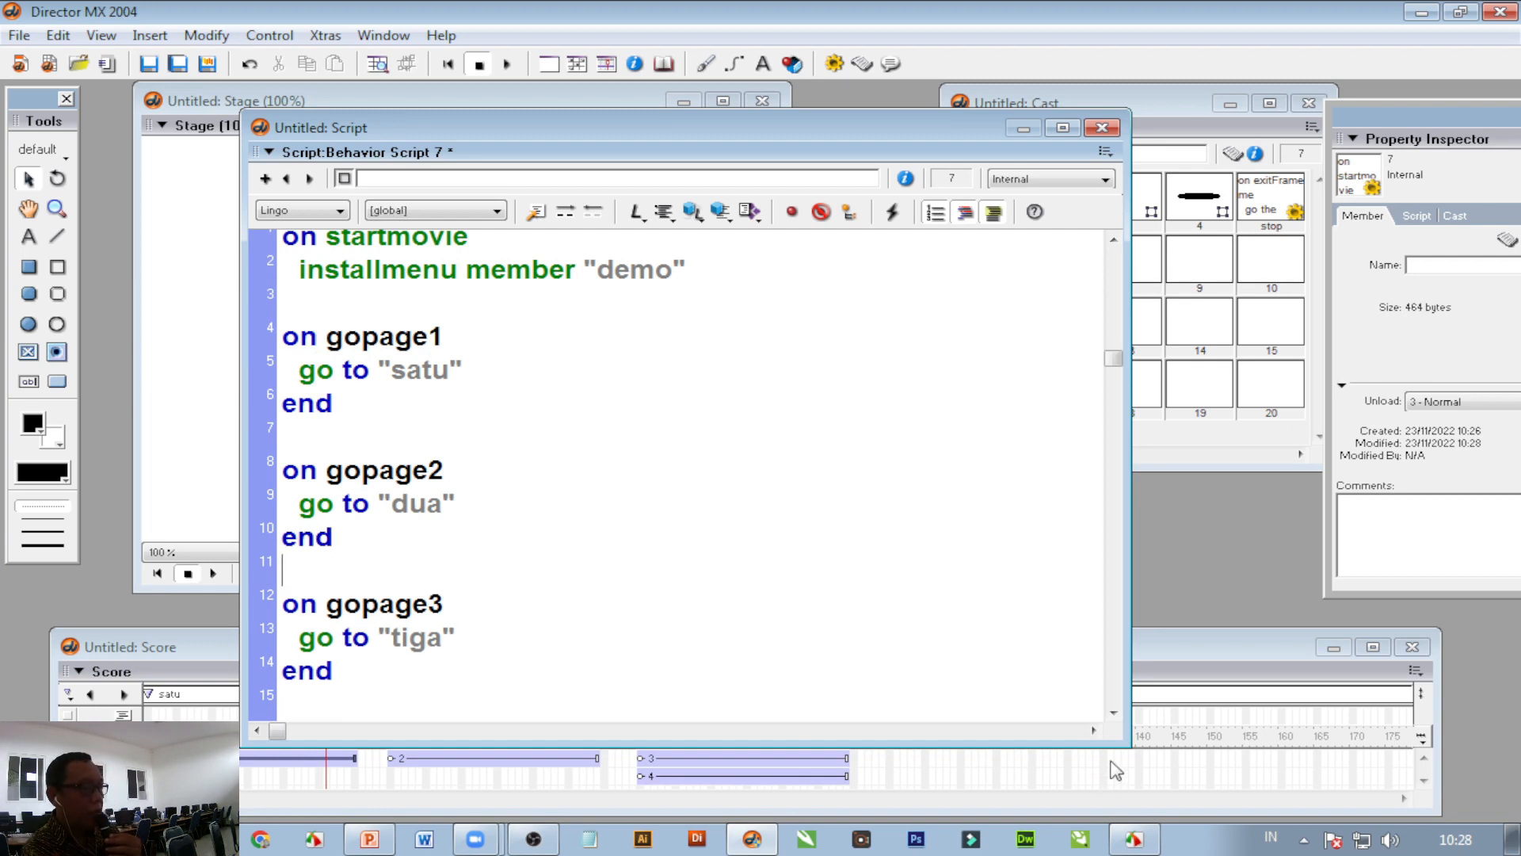
# Step: Name the startmovie script cast member "oke" and close the Script window
pyautogui.moveTo(1113, 747); pyautogui.dragTo(1105, 803)
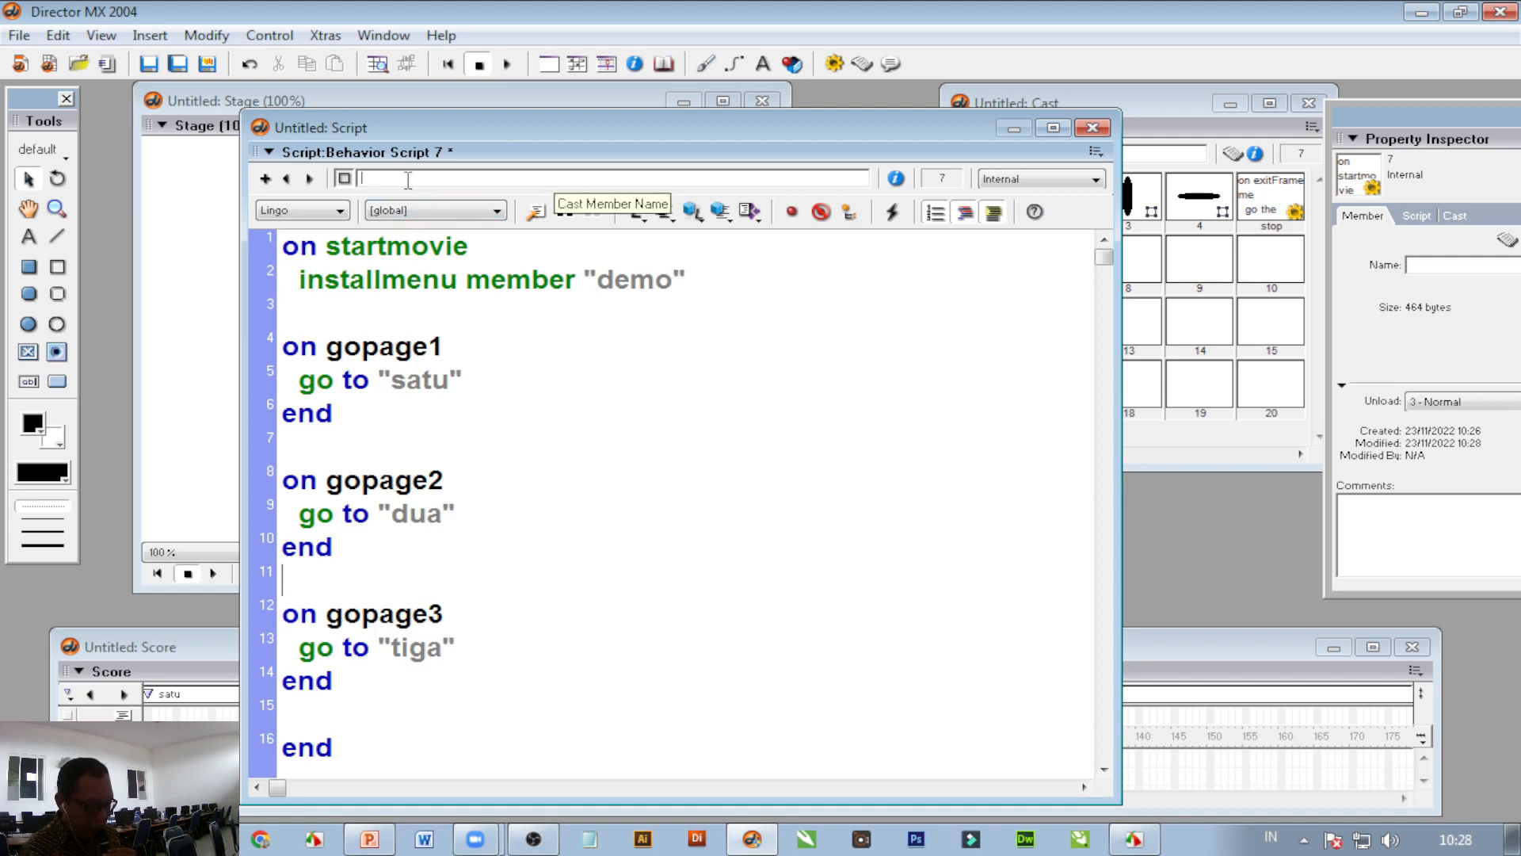
pyautogui.write('oke')
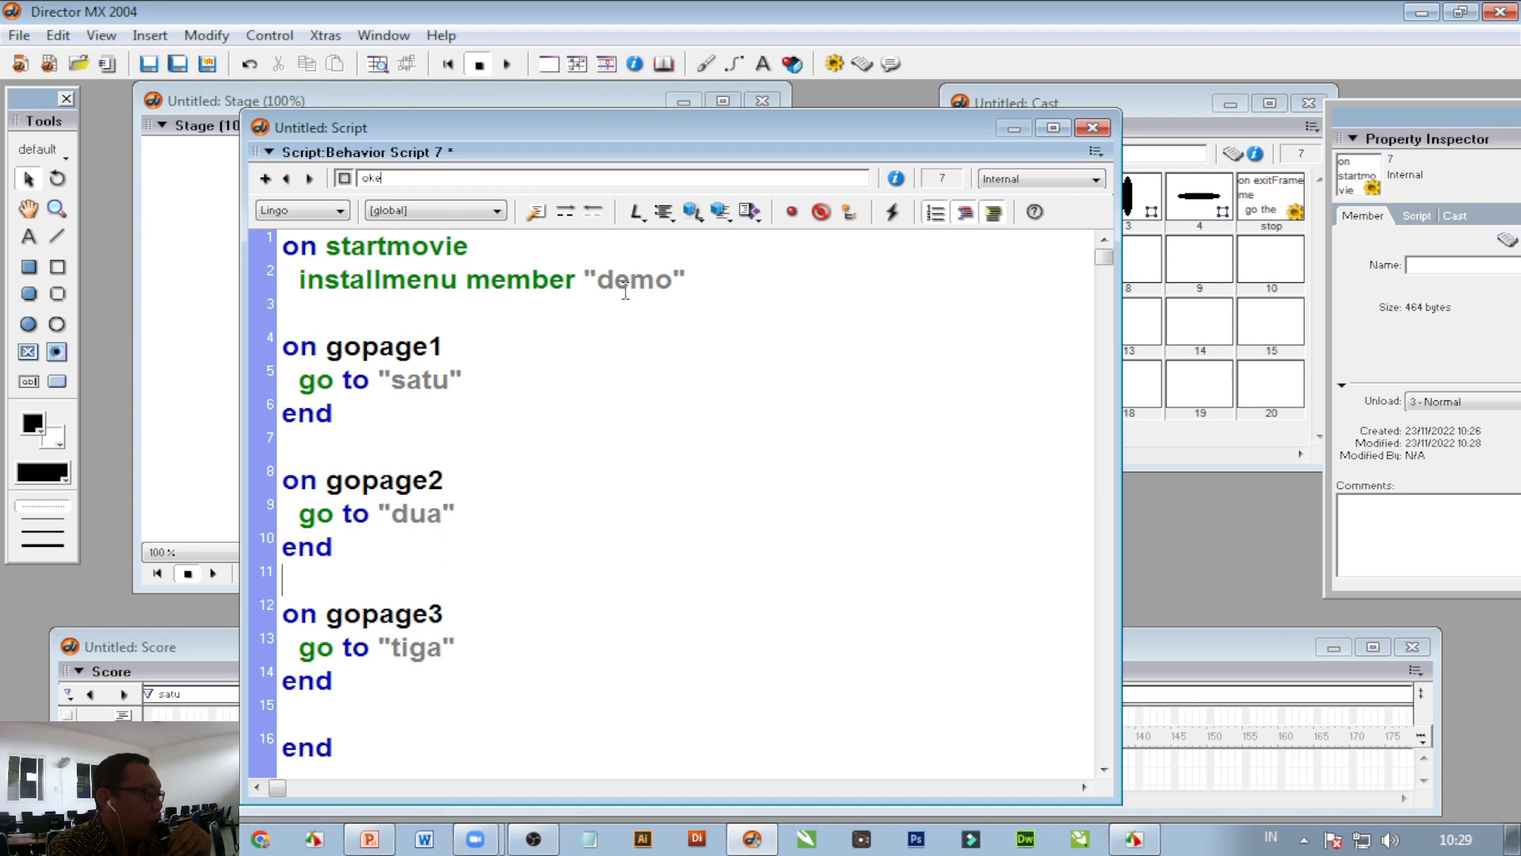
pyautogui.moveTo(797, 125); pyautogui.dragTo(624, 118)
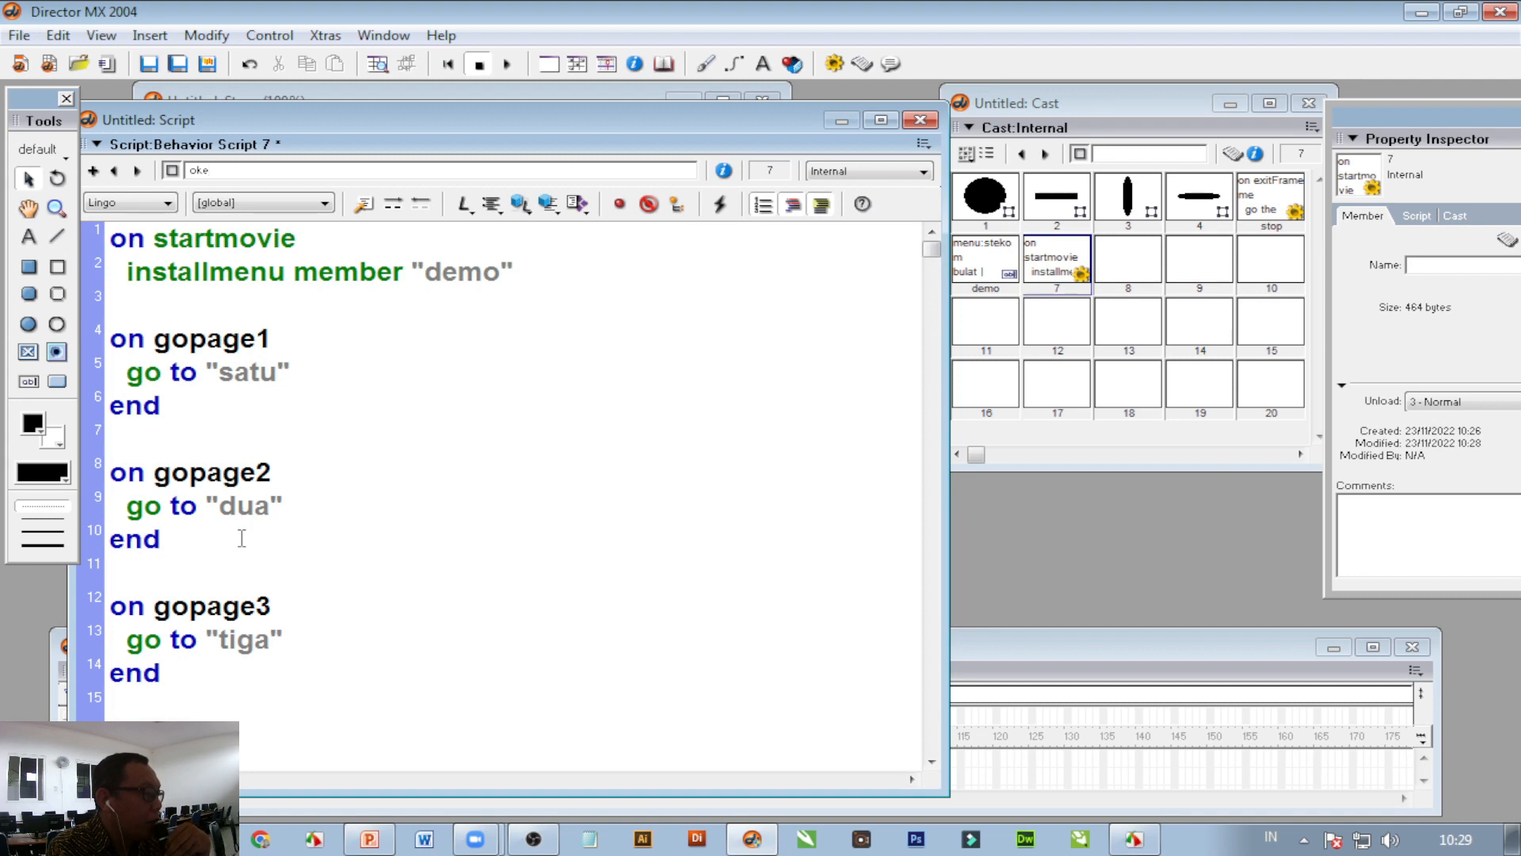
pyautogui.click(918, 122)
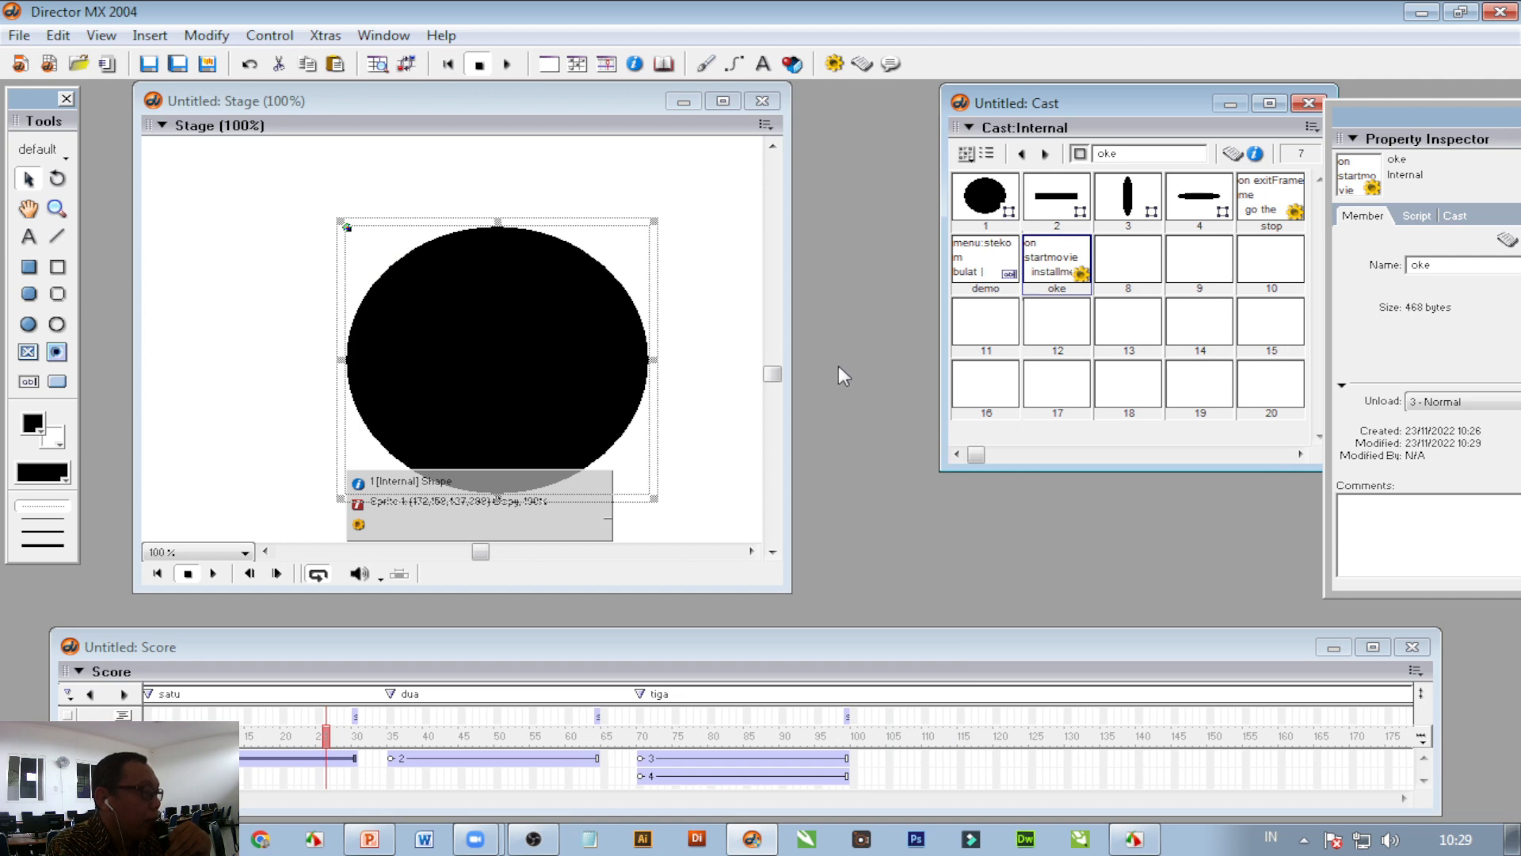
# Step: Play the movie to check whether the custom menu loads, and stop playback
pyautogui.click(507, 65)
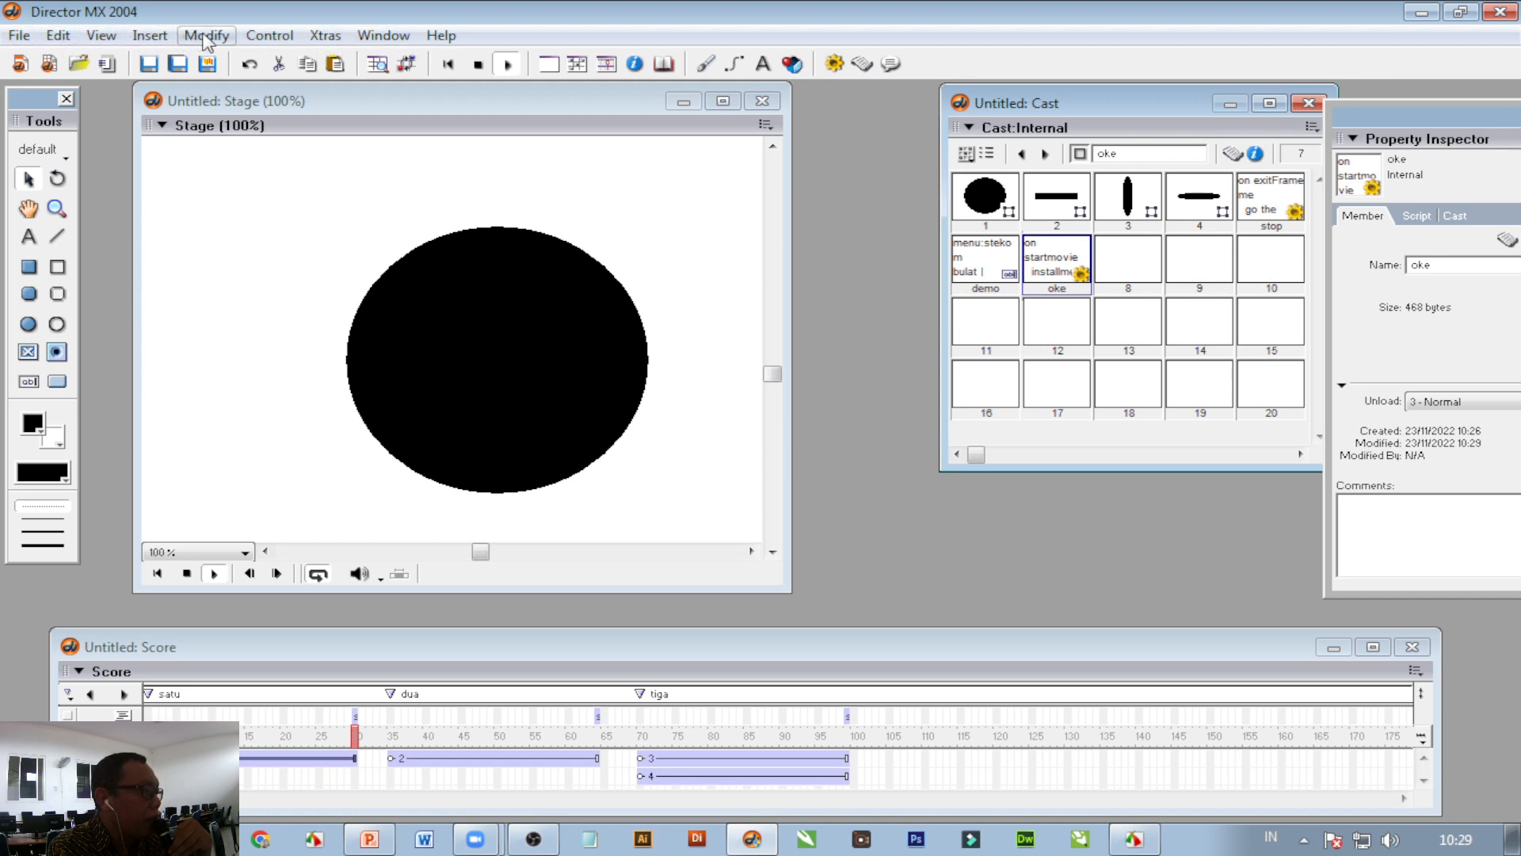
pyautogui.click(477, 66)
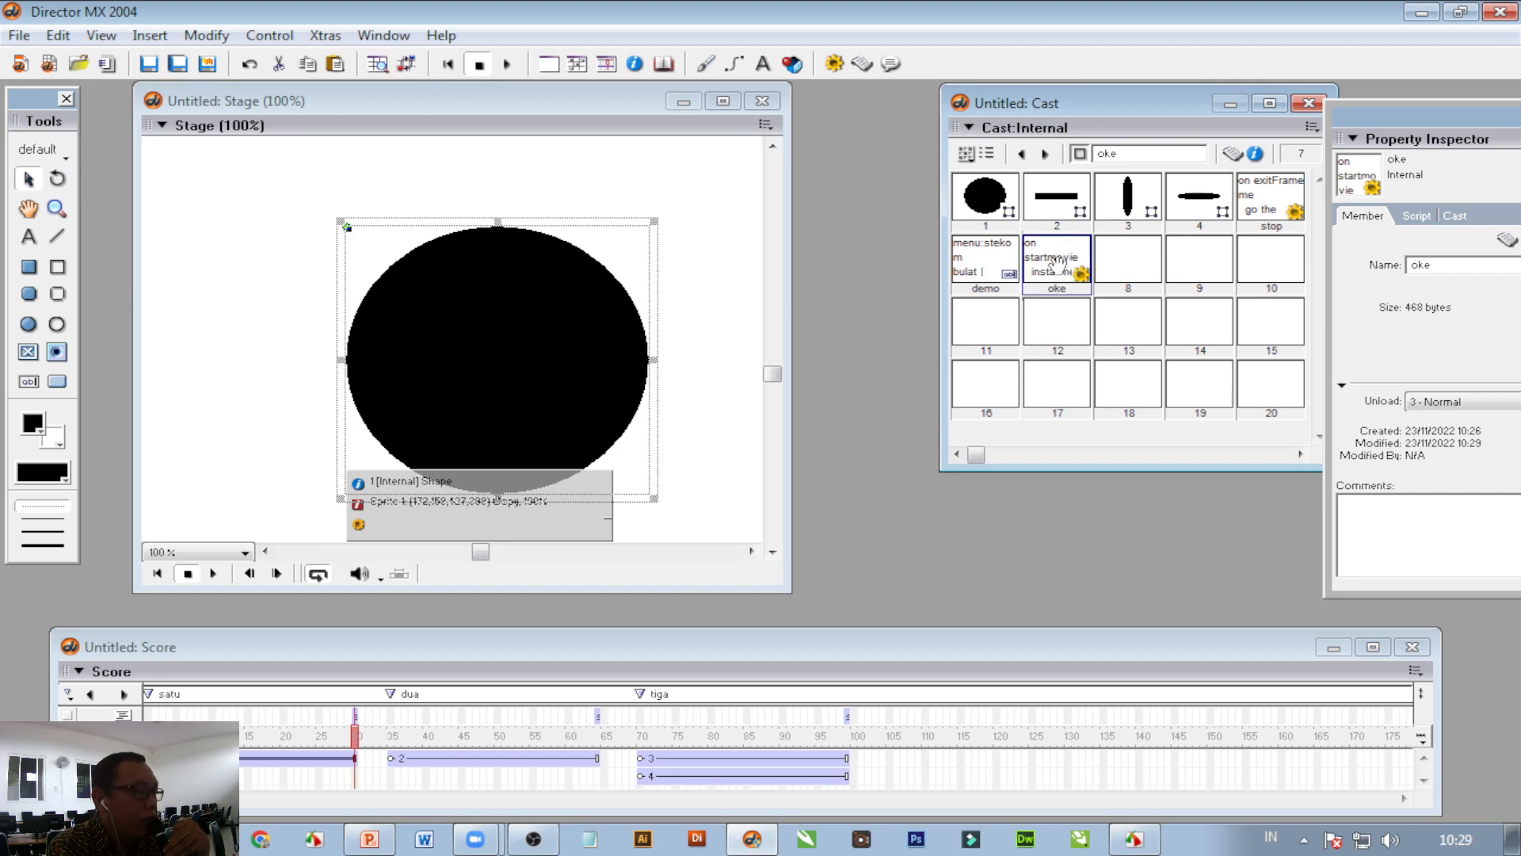
# Step: Bring the Property Inspector fully into view and set the oke script's type to Movie
pyautogui.moveTo(1091, 102); pyautogui.dragTo(958, 110)
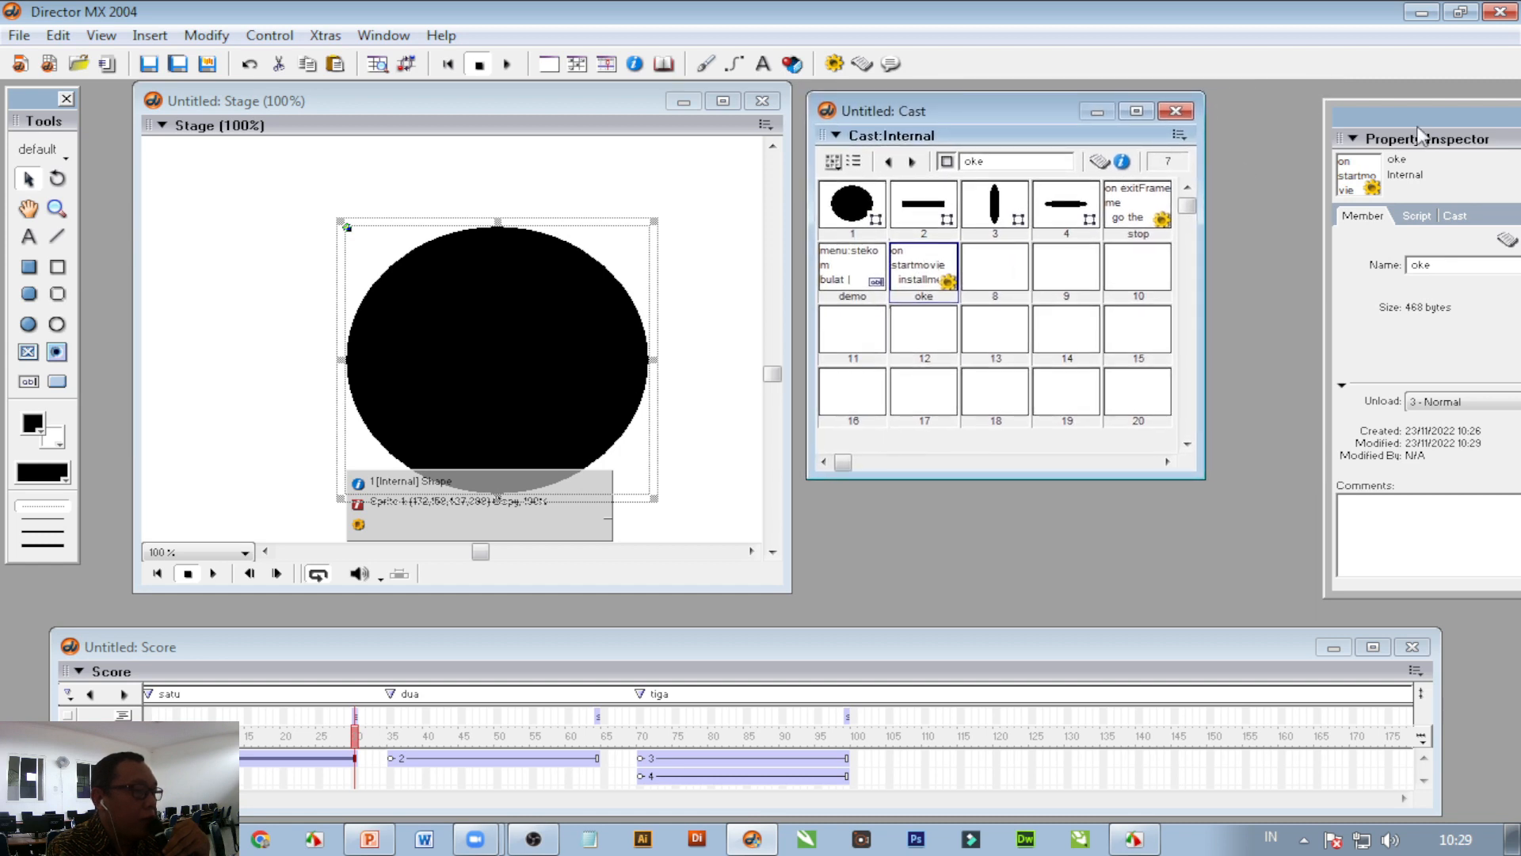
pyautogui.moveTo(1407, 119); pyautogui.dragTo(1200, 102)
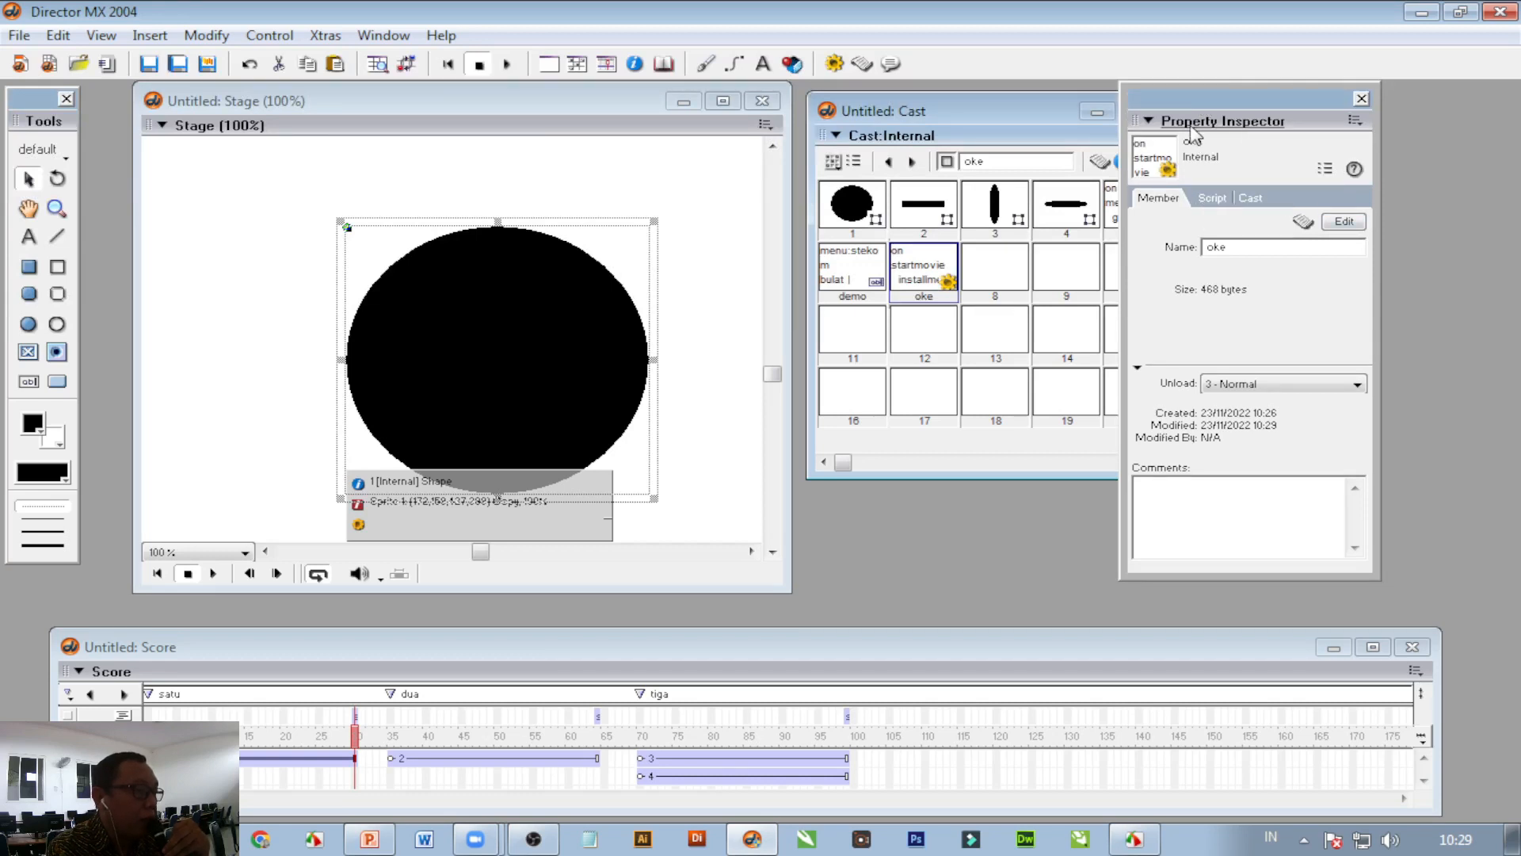
pyautogui.click(1213, 199)
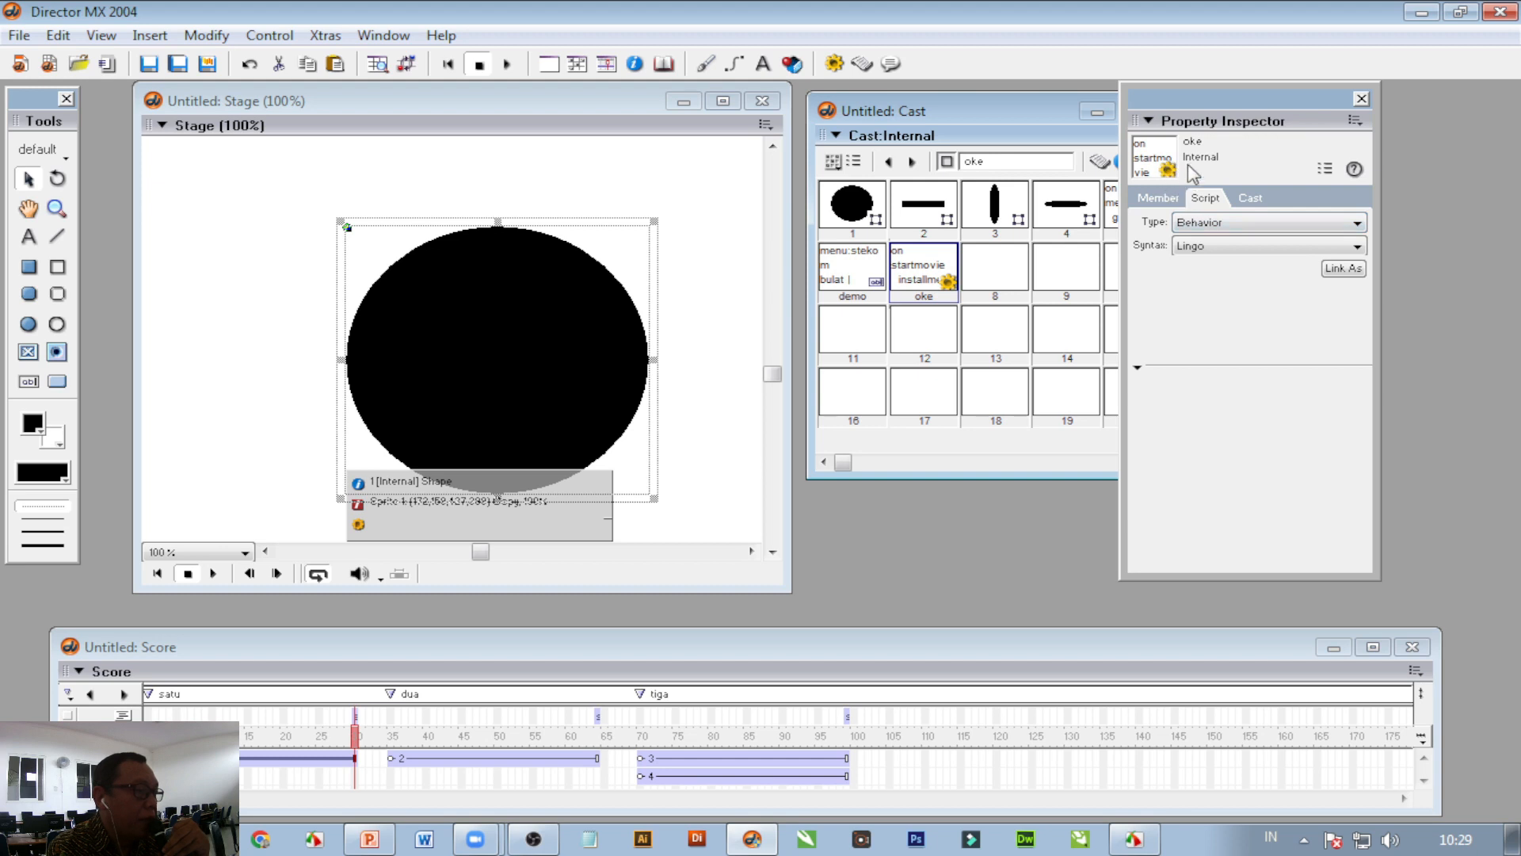
pyautogui.click(1259, 225)
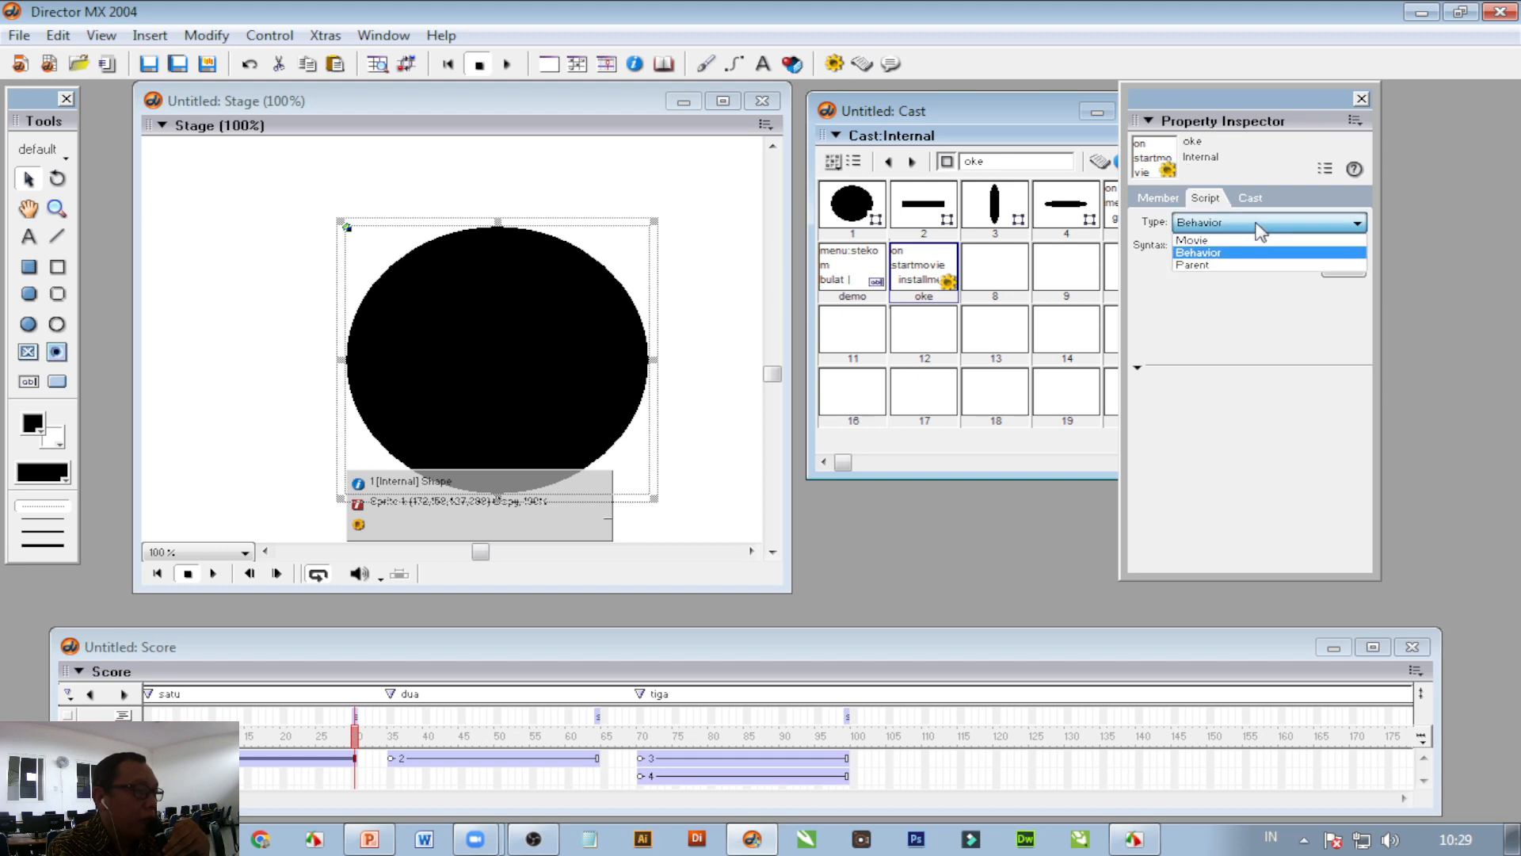
pyautogui.click(1210, 241)
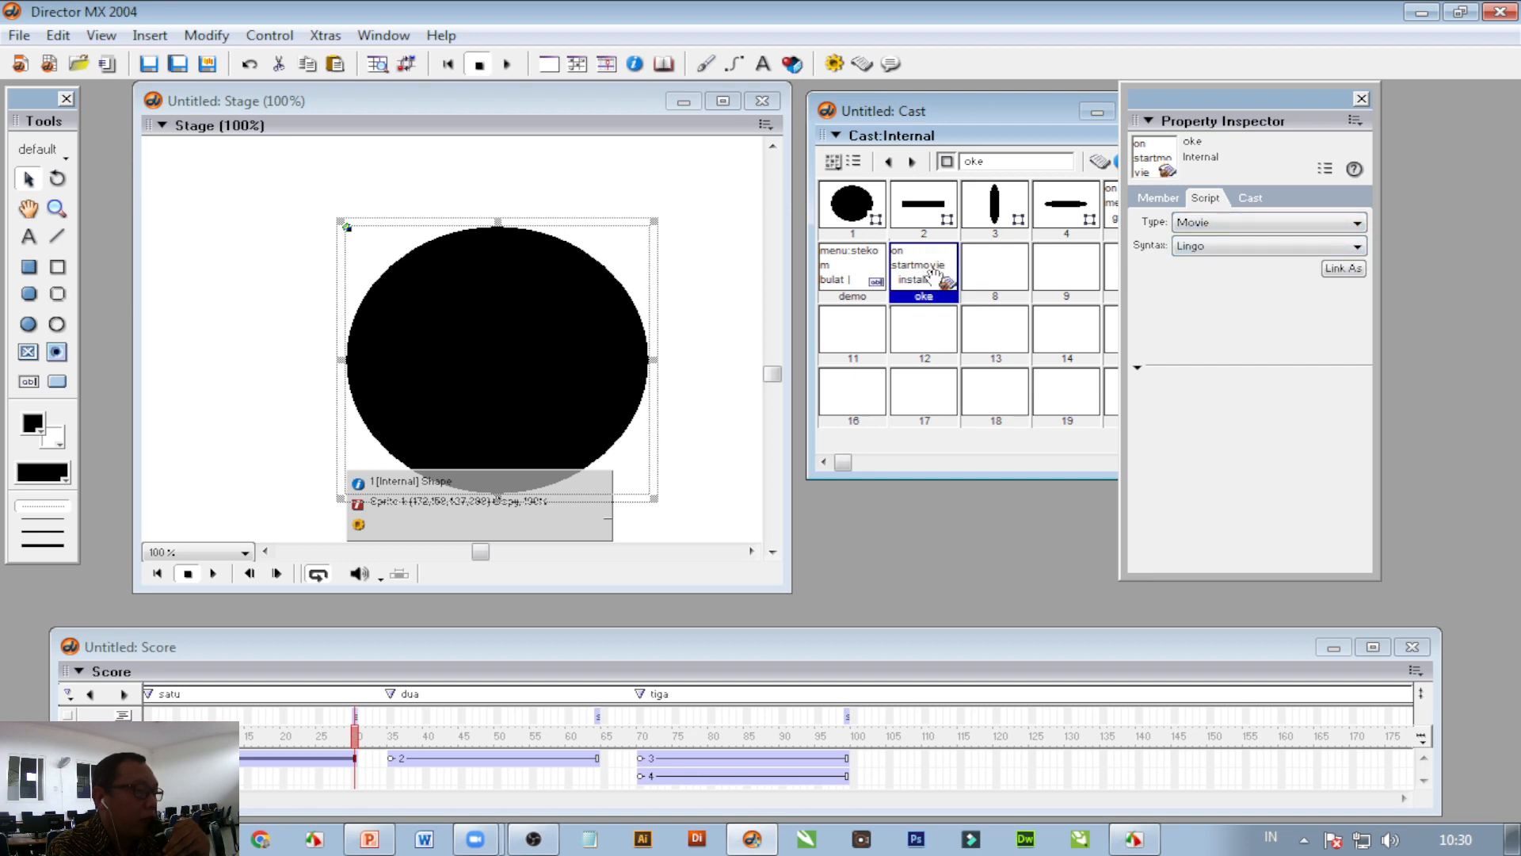
# Step: Rewind and play the movie, testing the korner, kotak and bulat commands of the stekom menu
pyautogui.click(448, 64)
pyautogui.click(507, 64)
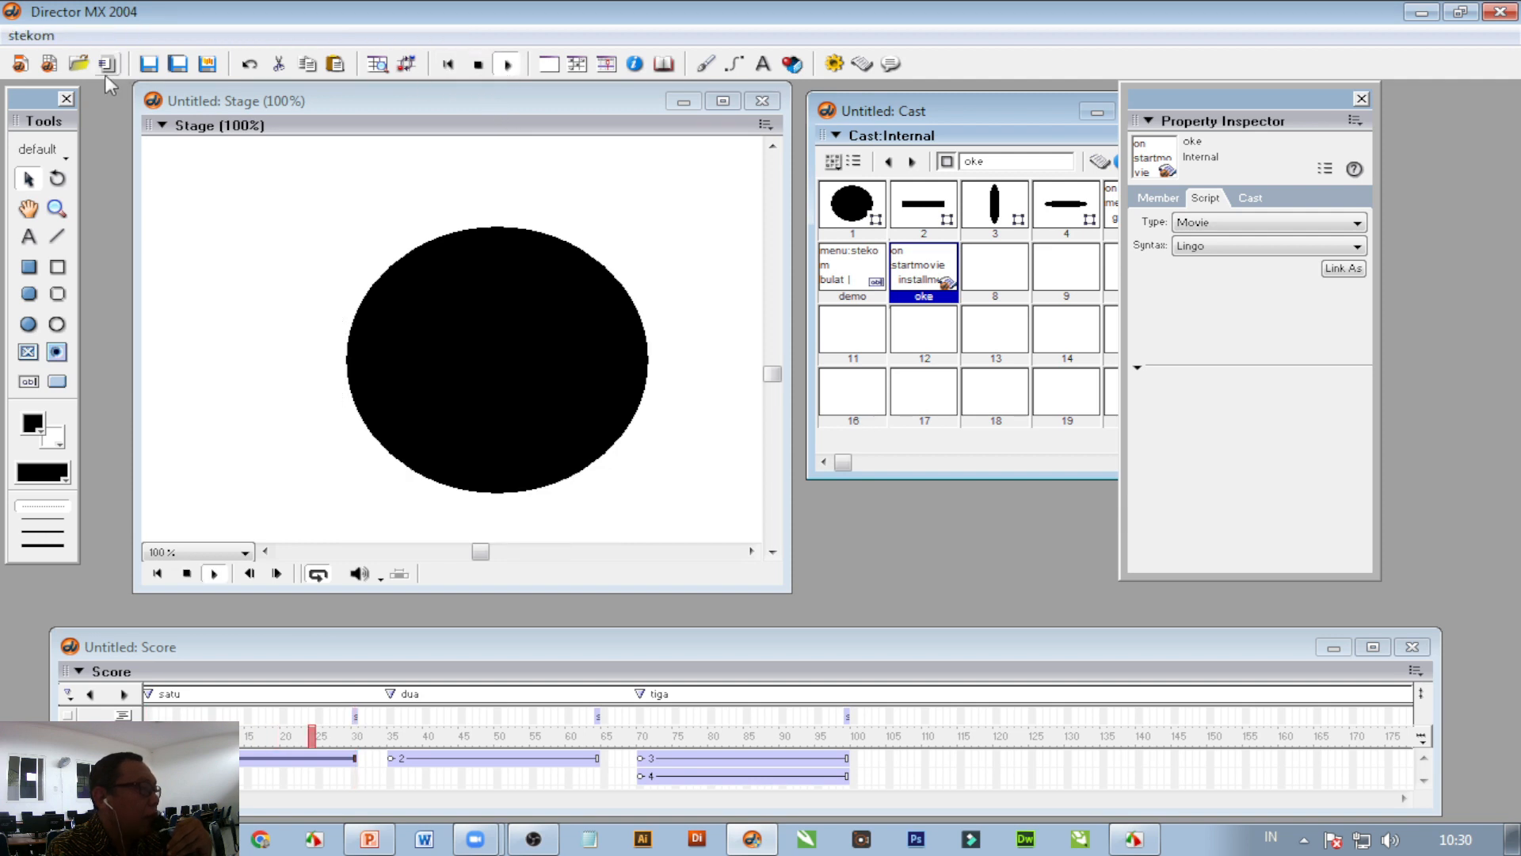
pyautogui.click(32, 36)
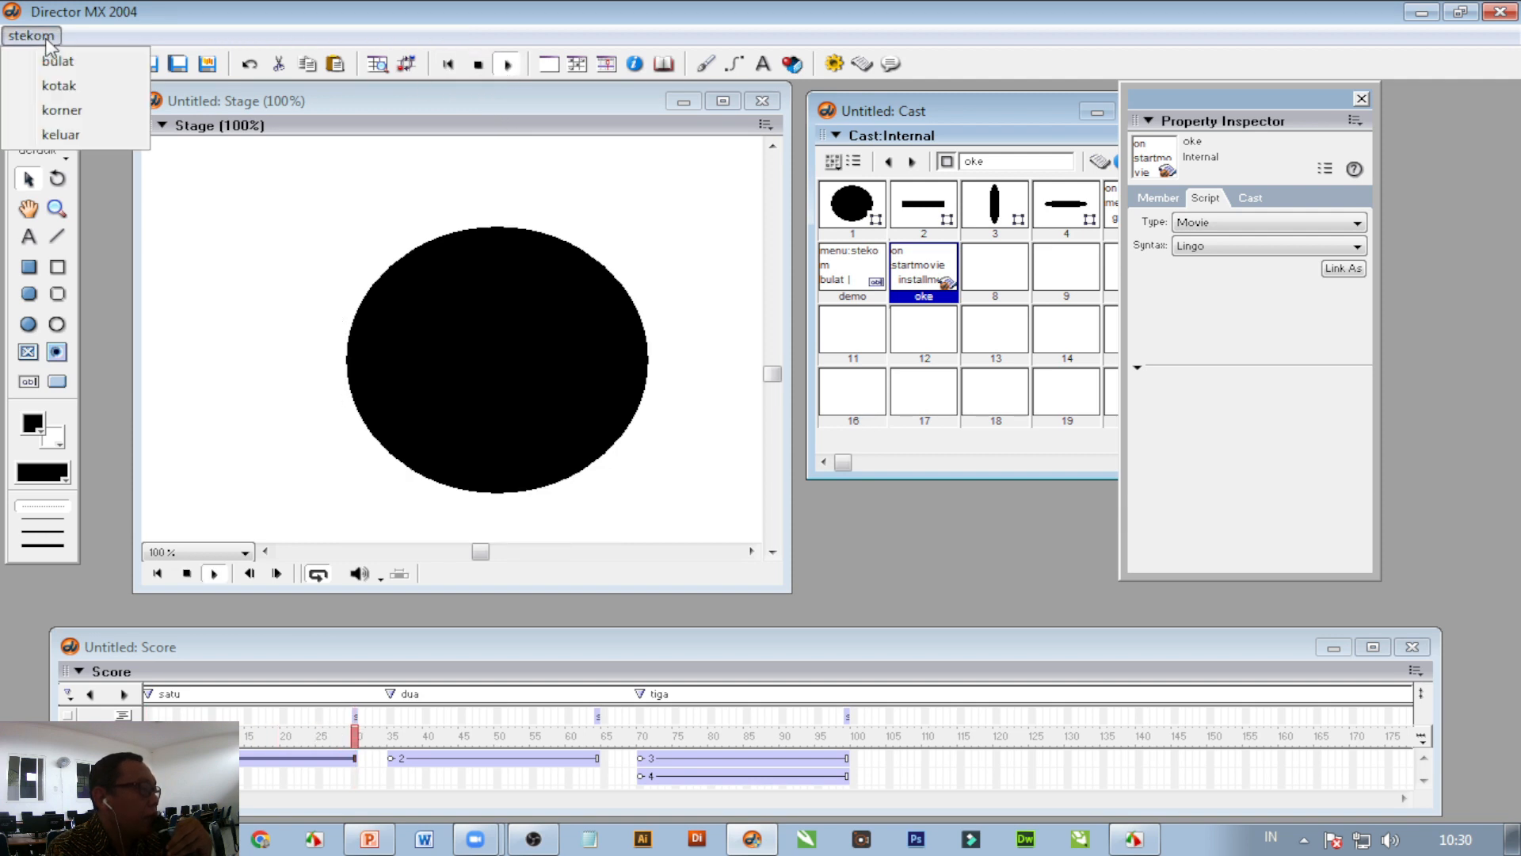
pyautogui.click(49, 110)
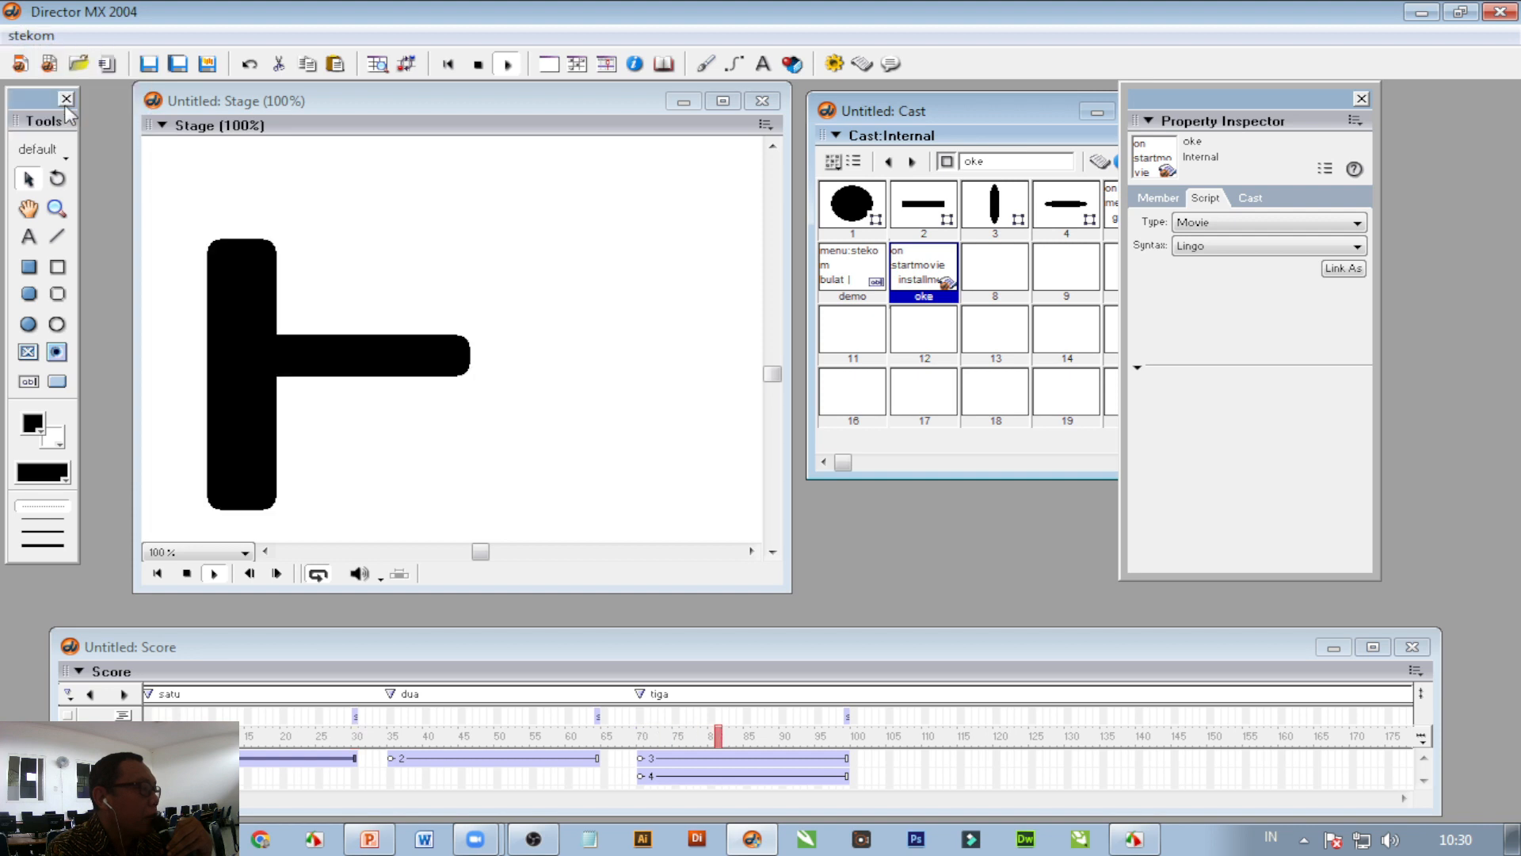
pyautogui.click(31, 36)
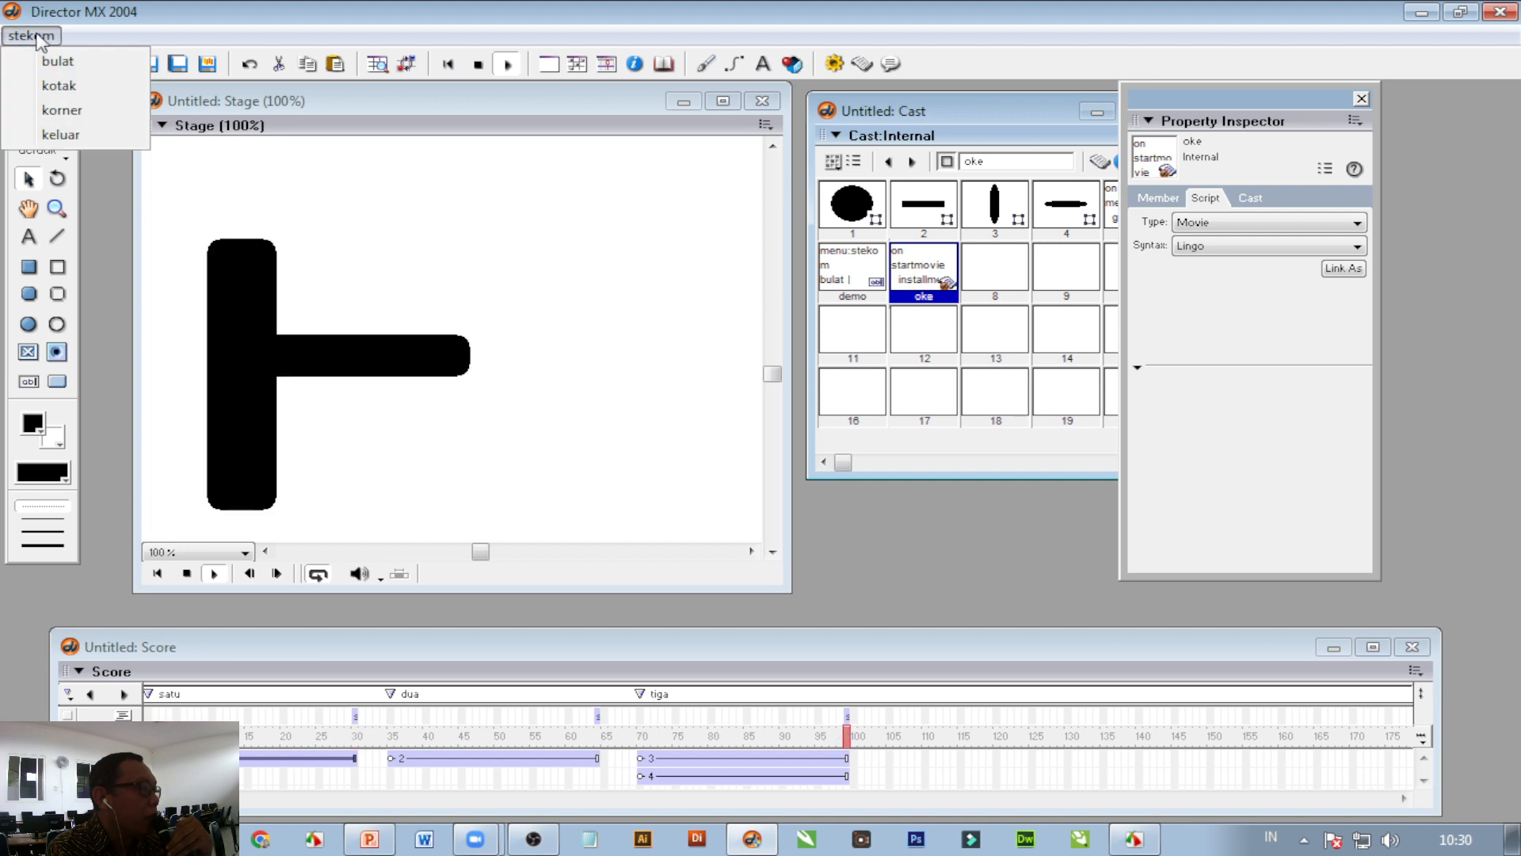
pyautogui.click(55, 86)
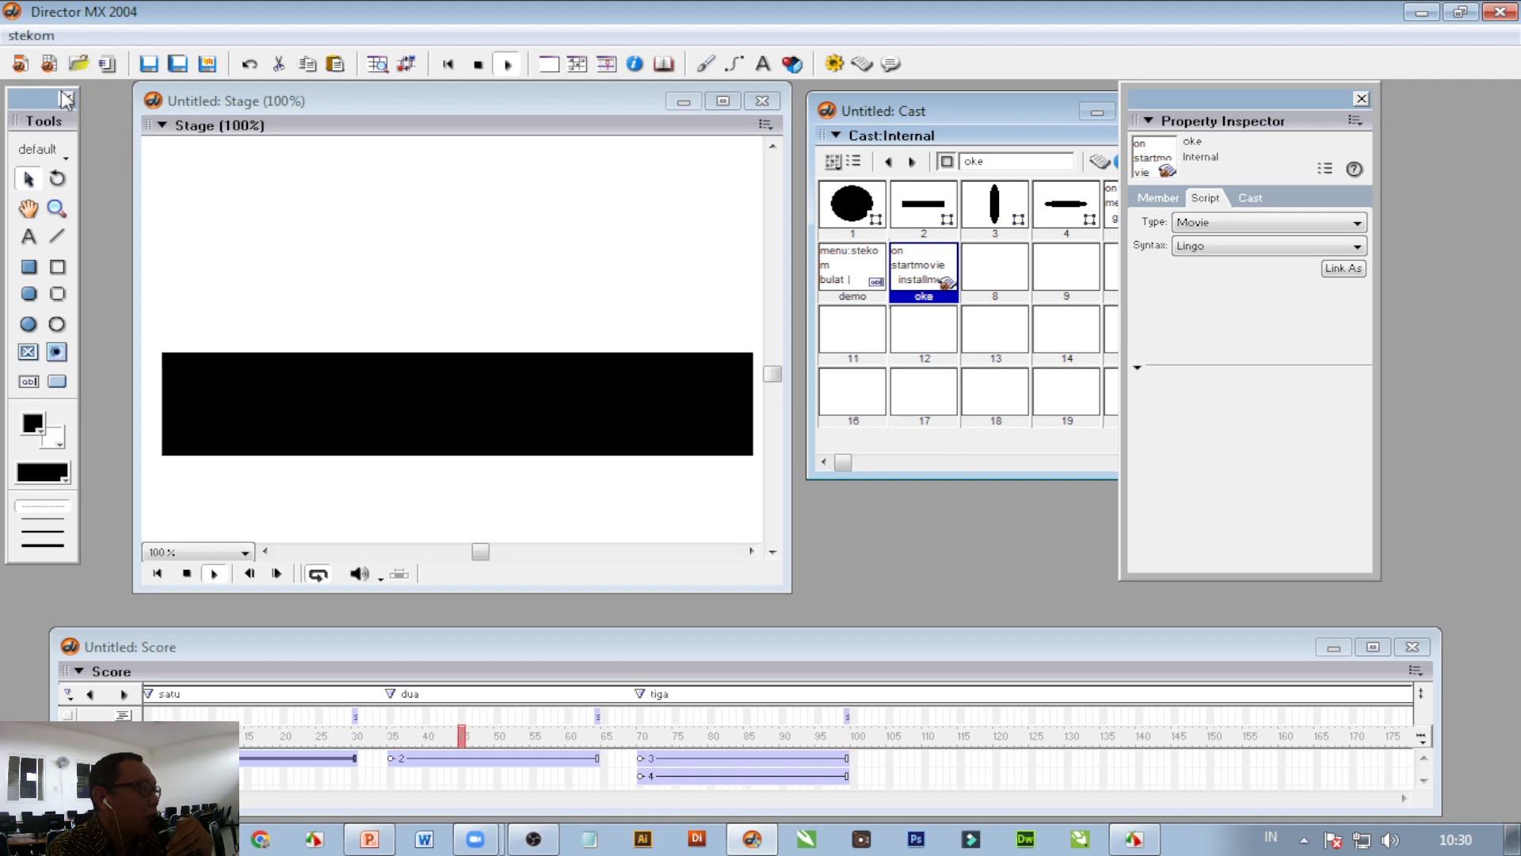
pyautogui.click(36, 38)
pyautogui.click(54, 61)
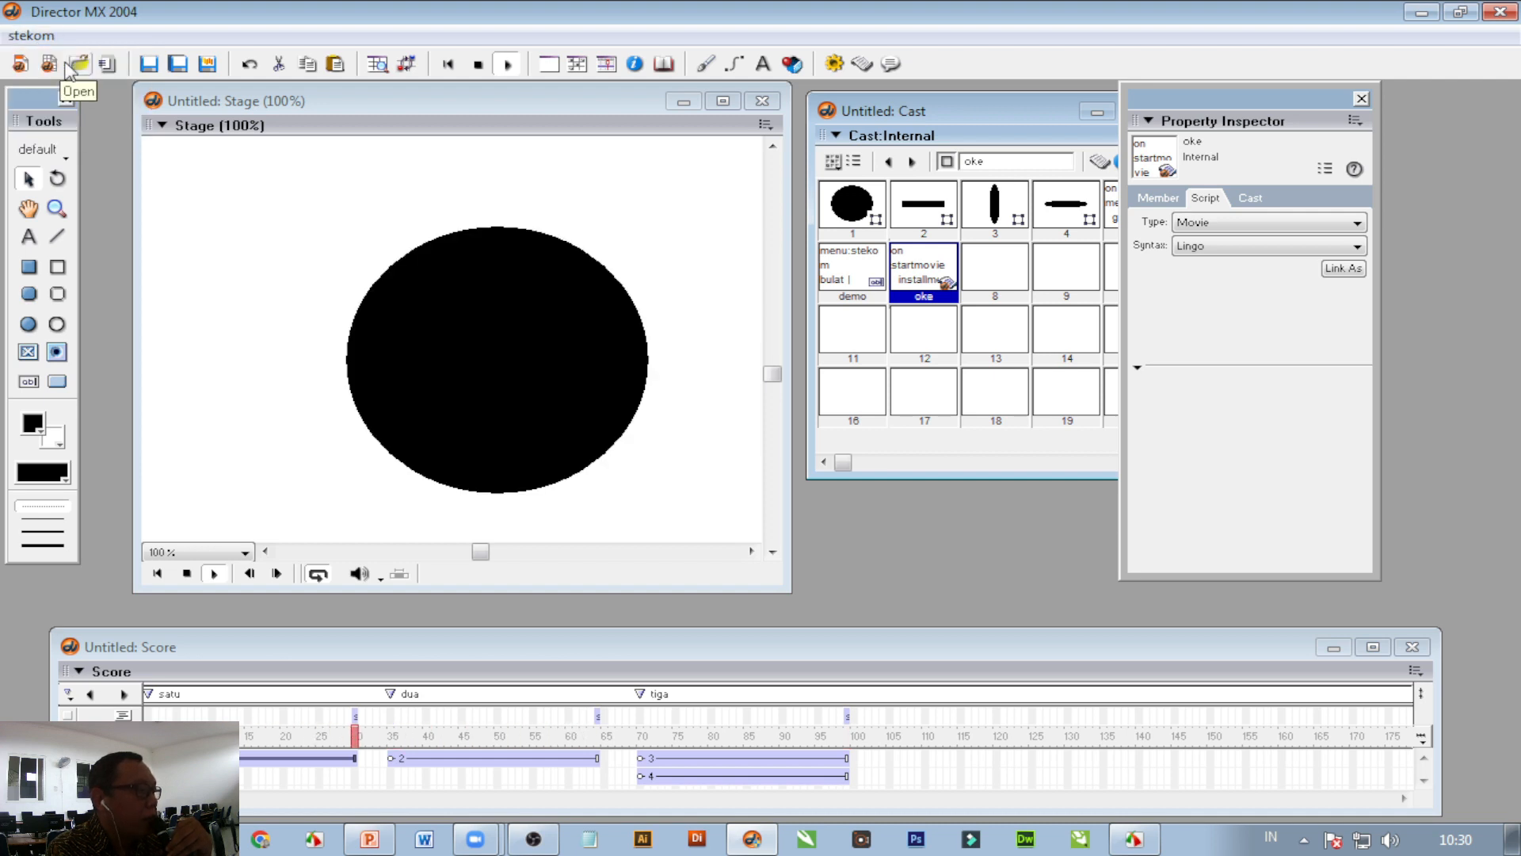
# Step: Try the keluar command of the stekom menu and dismiss the alert
pyautogui.click(31, 36)
pyautogui.click(56, 134)
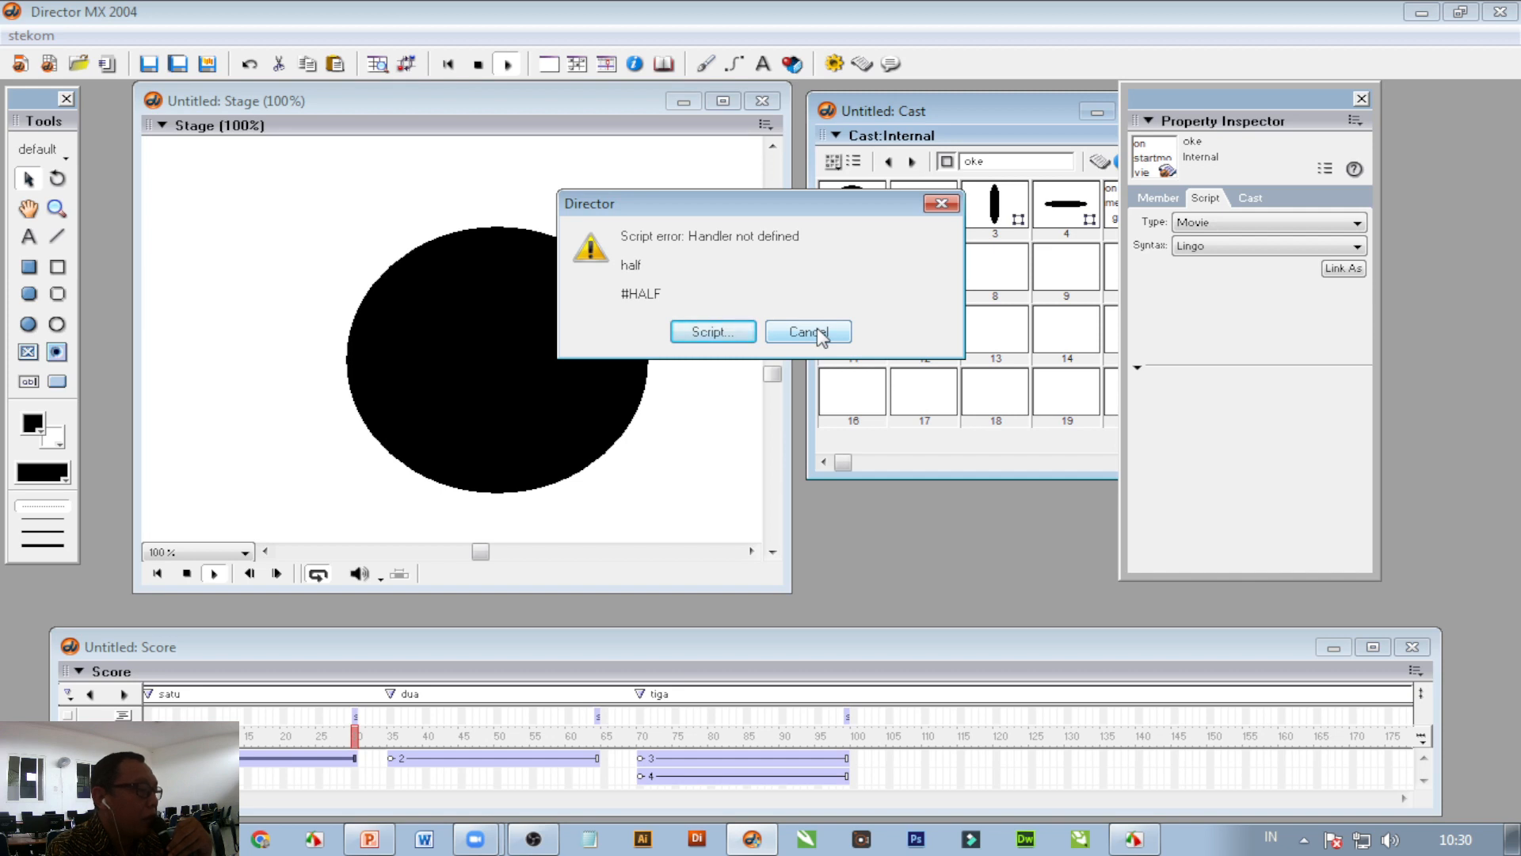
pyautogui.click(943, 204)
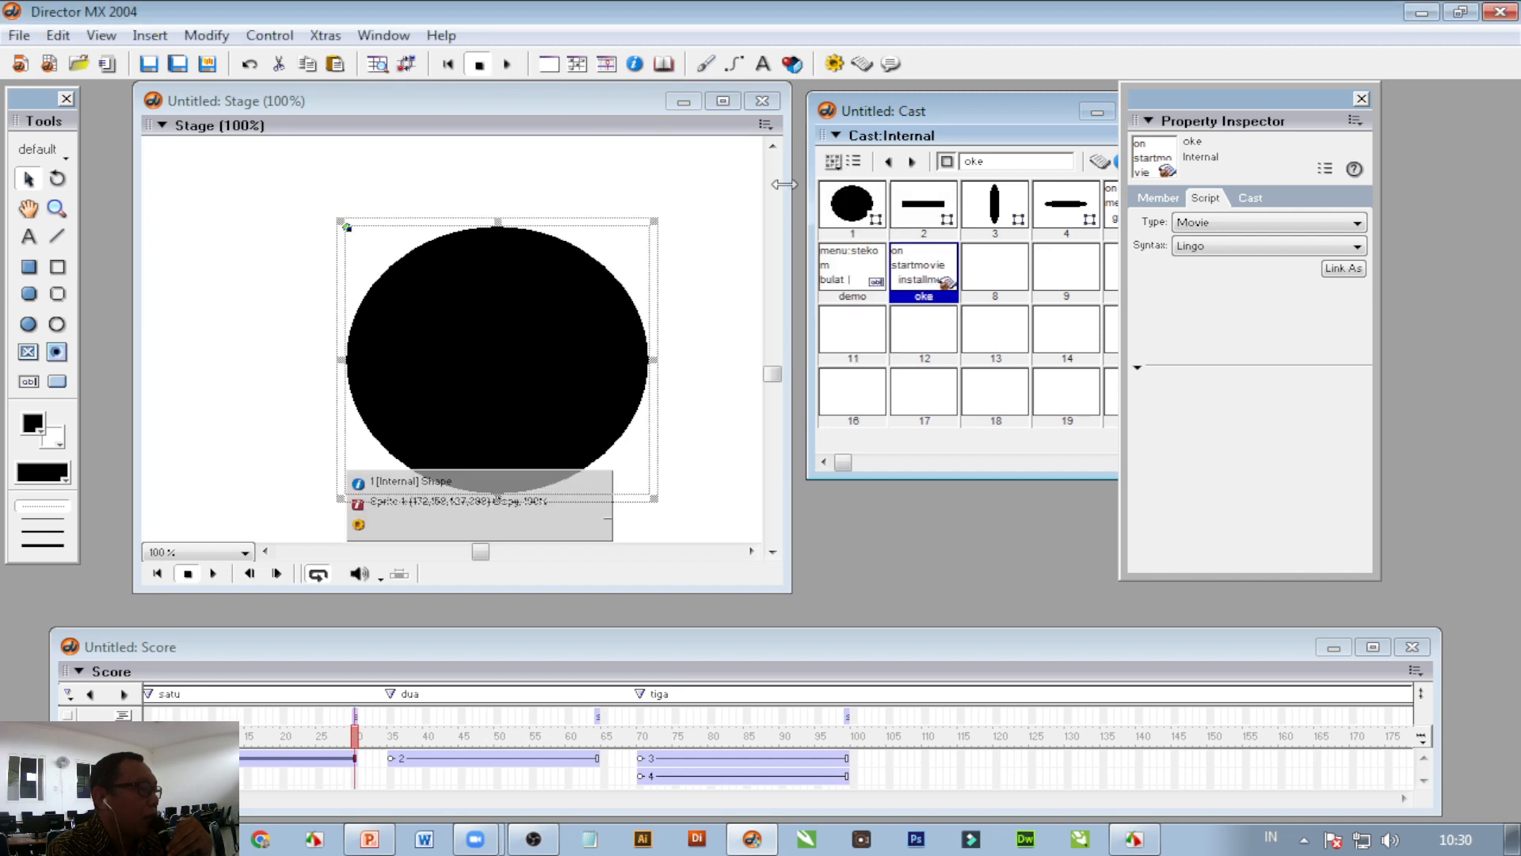
# Step: Correct the keluar entry in the demo field so it calls halt, and close the field's text window
pyautogui.doubleClick(852, 268)
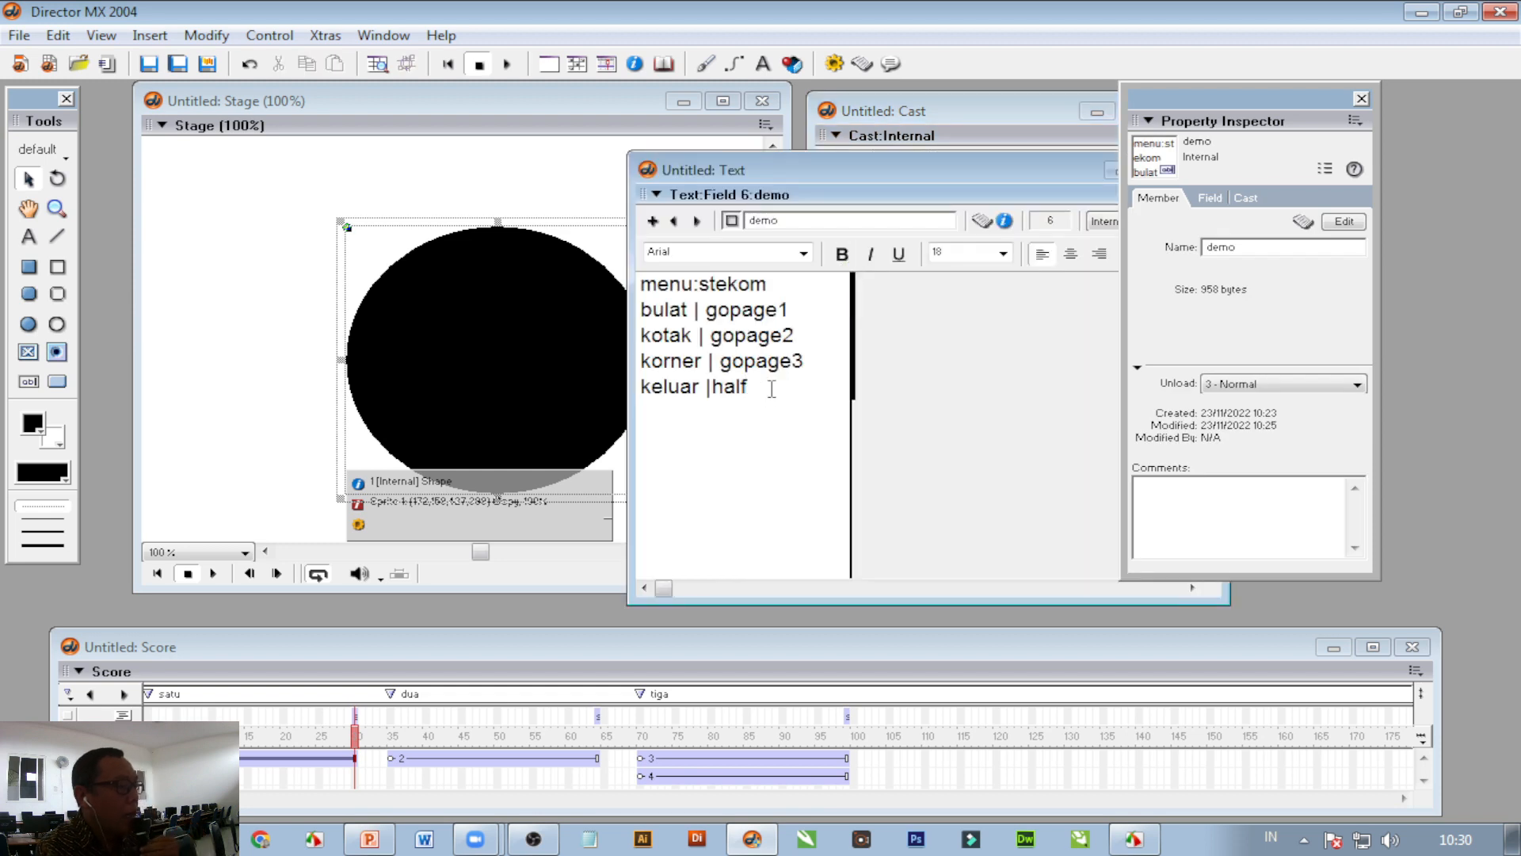
pyautogui.press('BackSpace')
pyautogui.write('t')
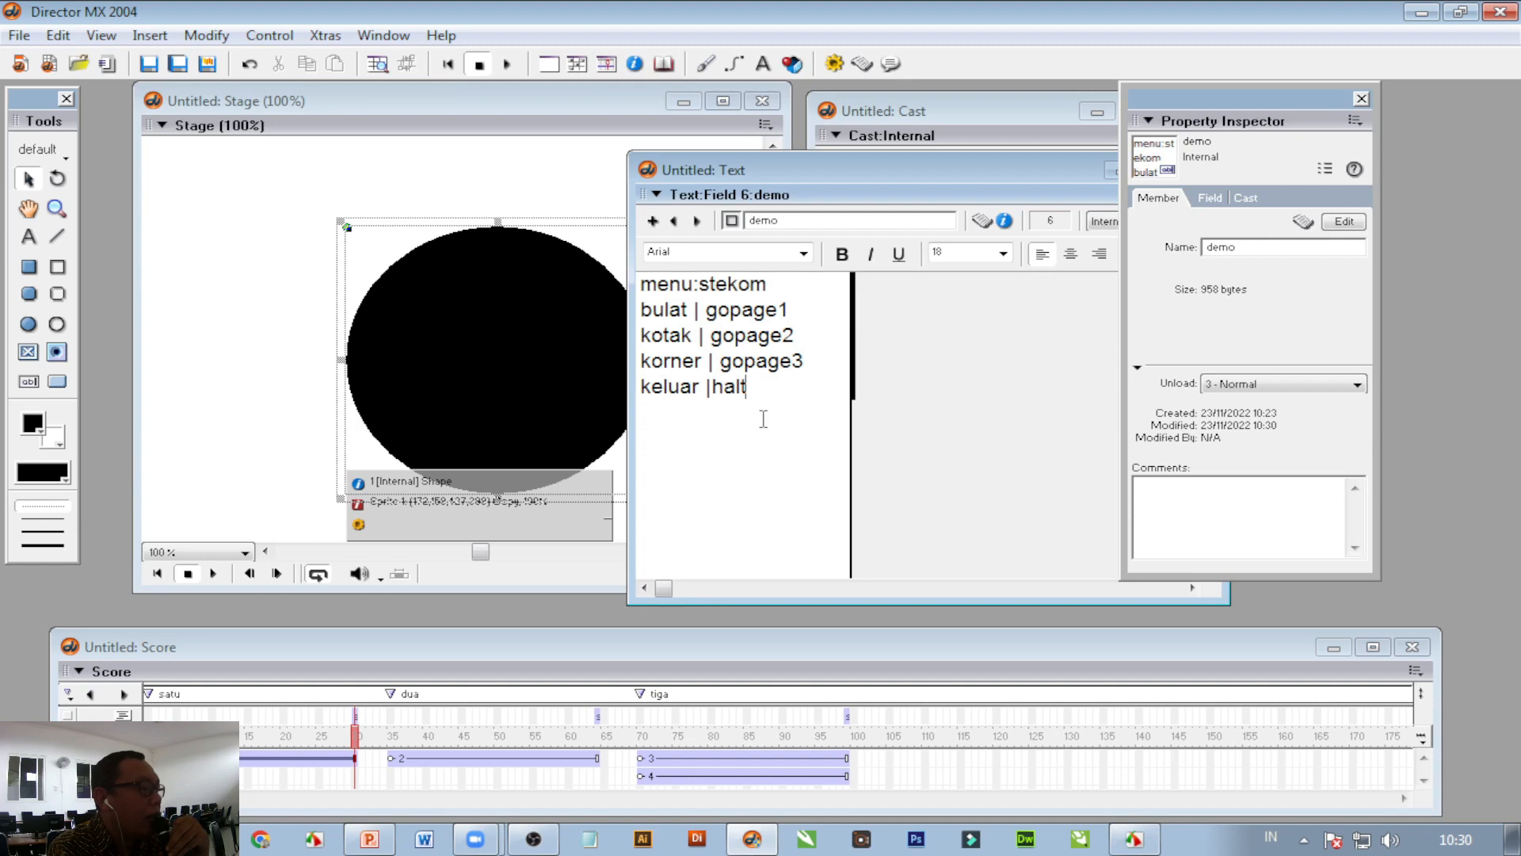
pyautogui.moveTo(764, 394); pyautogui.dragTo(727, 394)
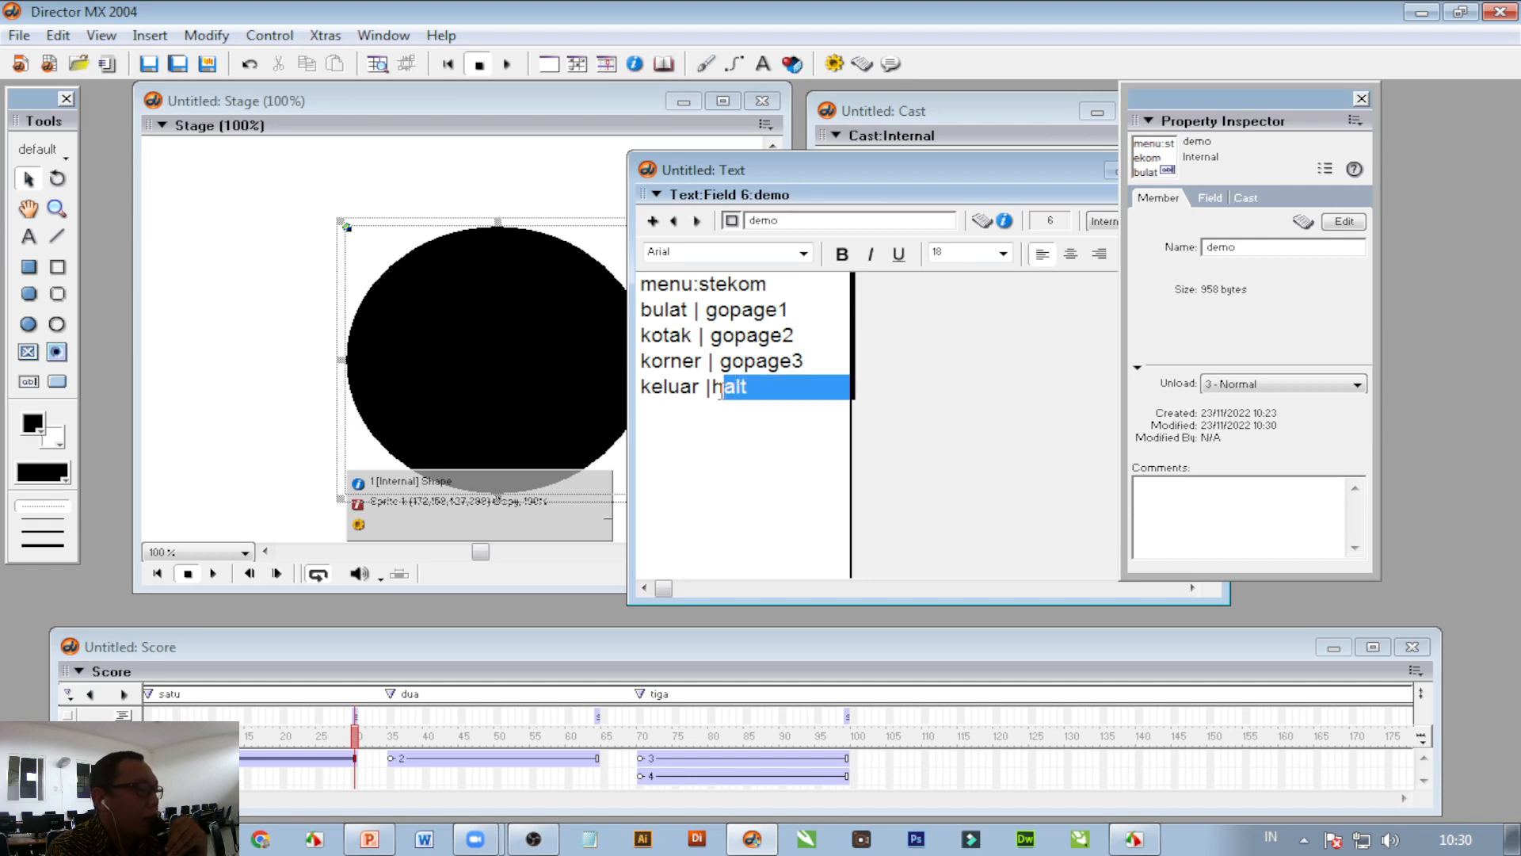
pyautogui.moveTo(1166, 111); pyautogui.dragTo(1238, 111)
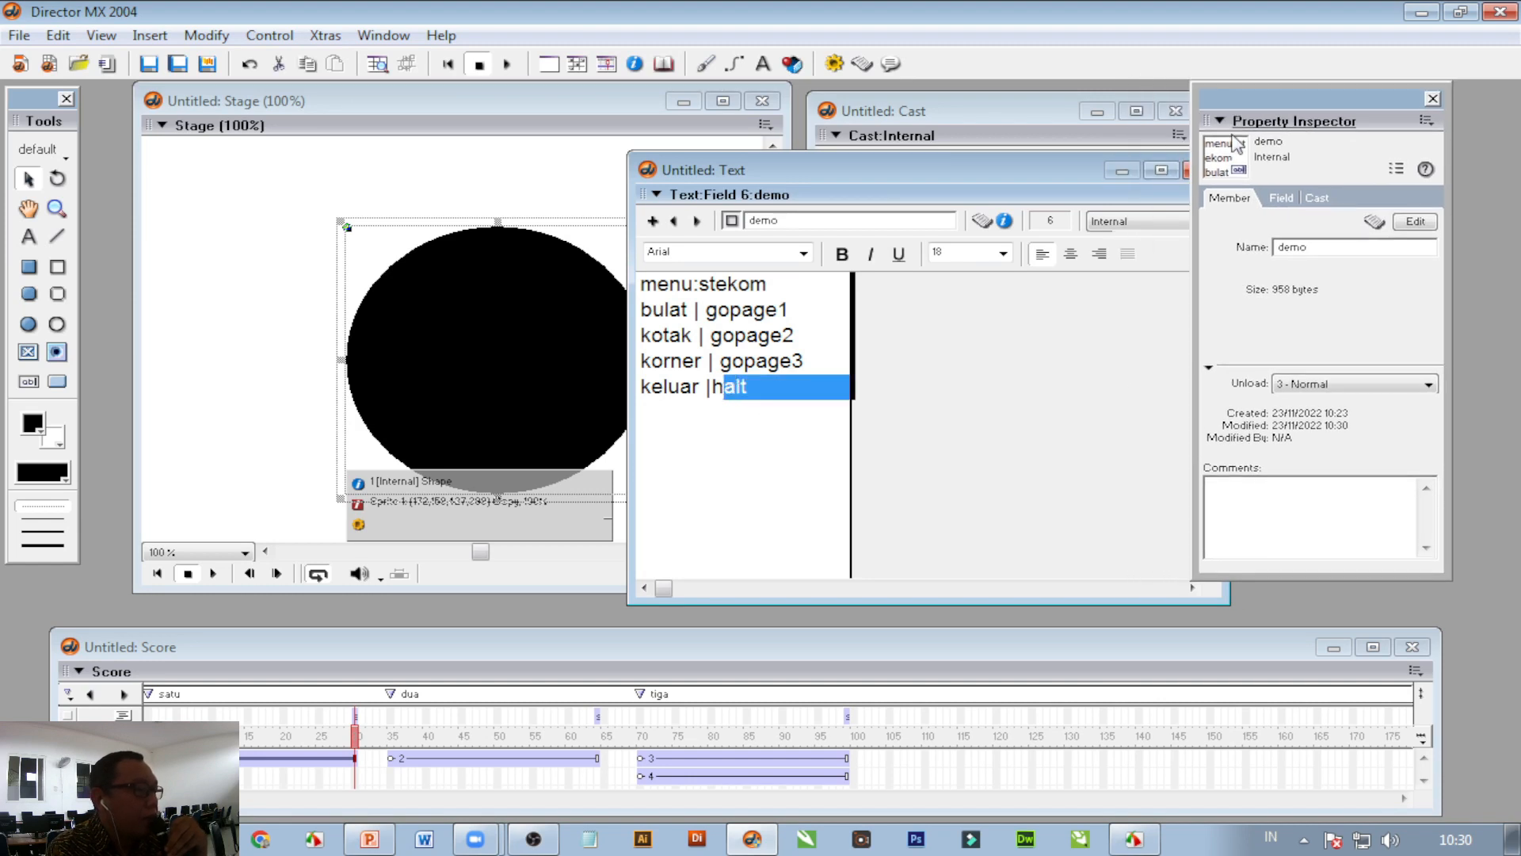
pyautogui.moveTo(1052, 167); pyautogui.dragTo(1011, 179)
pyautogui.click(1157, 183)
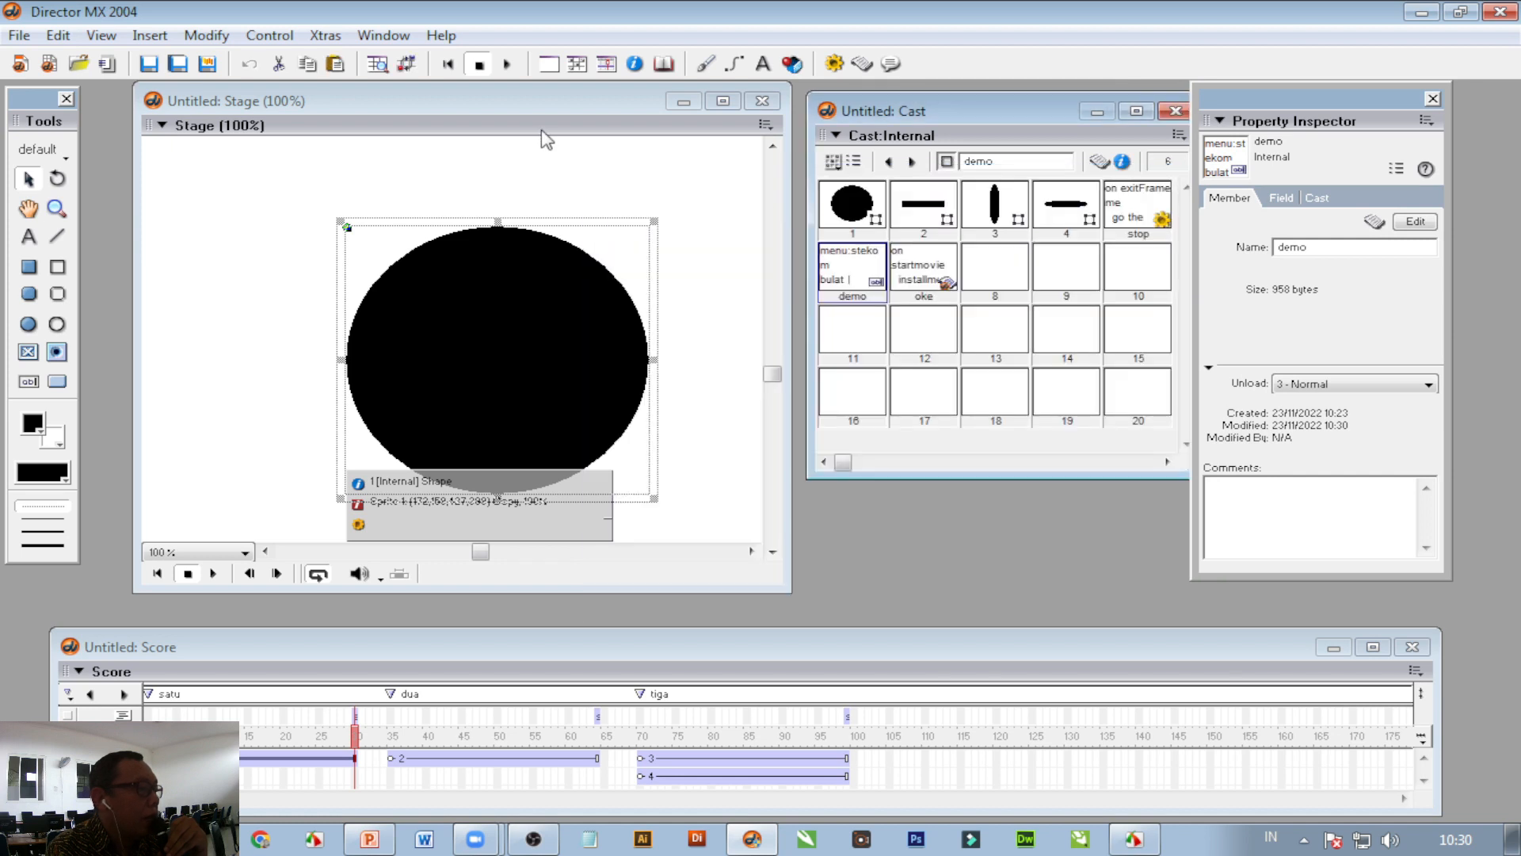
# Step: Play the movie again and test the keluar command of the stekom menu
pyautogui.click(506, 64)
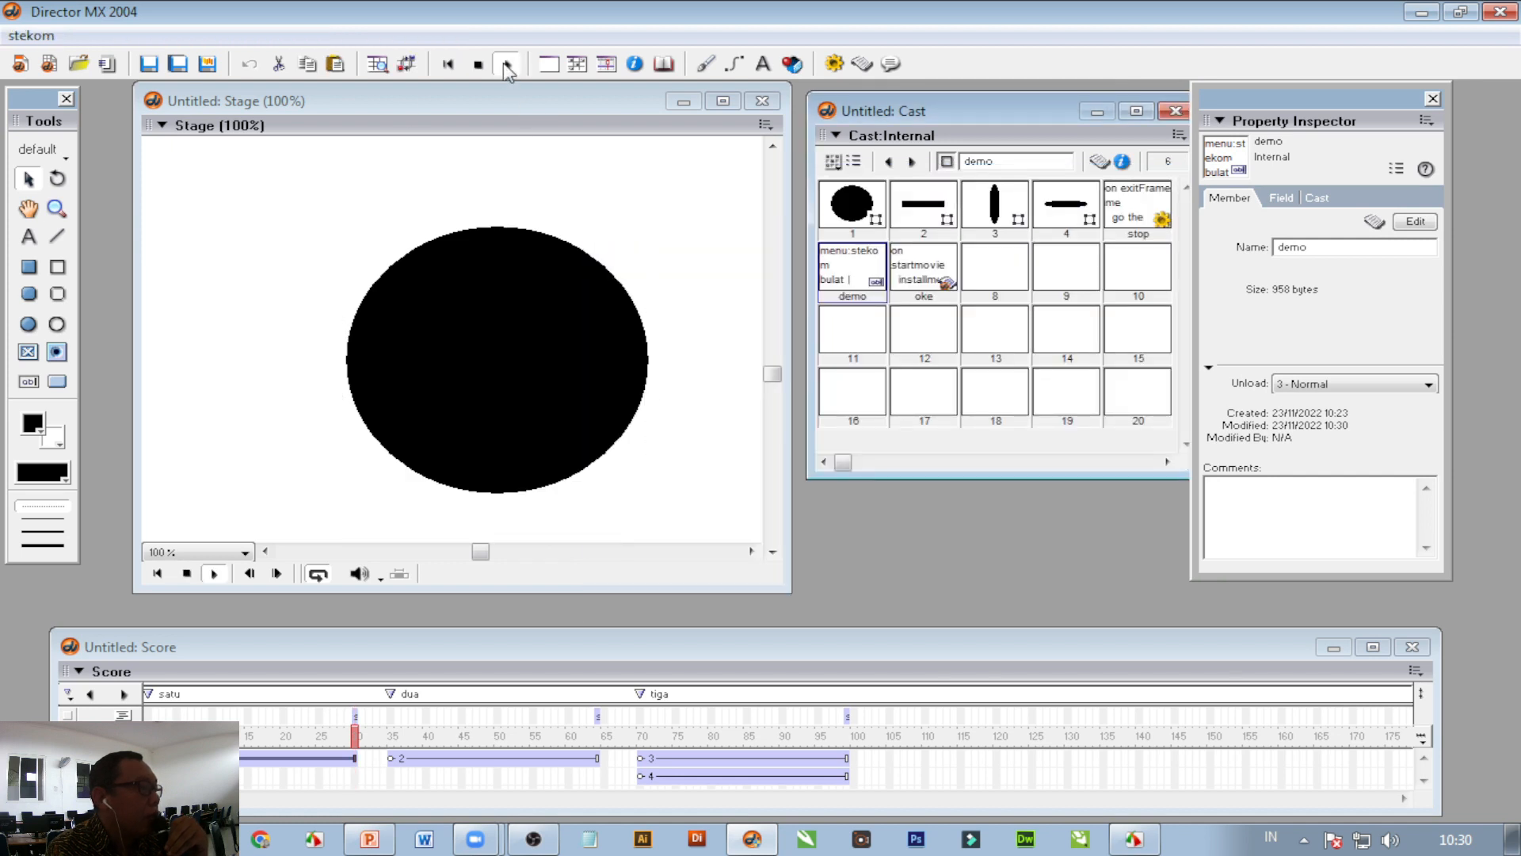
pyautogui.click(29, 36)
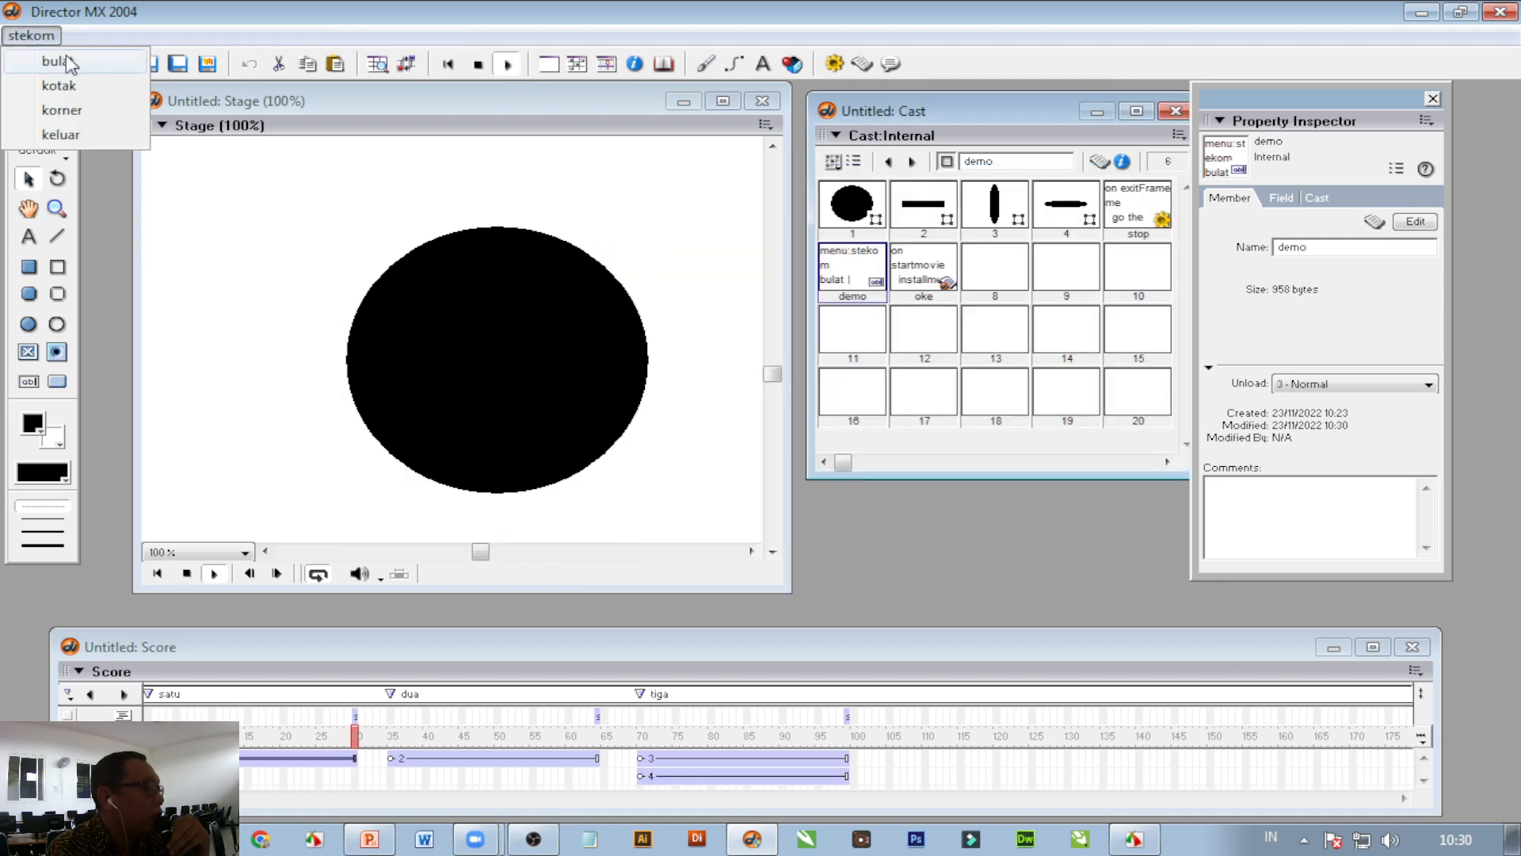
pyautogui.click(73, 133)
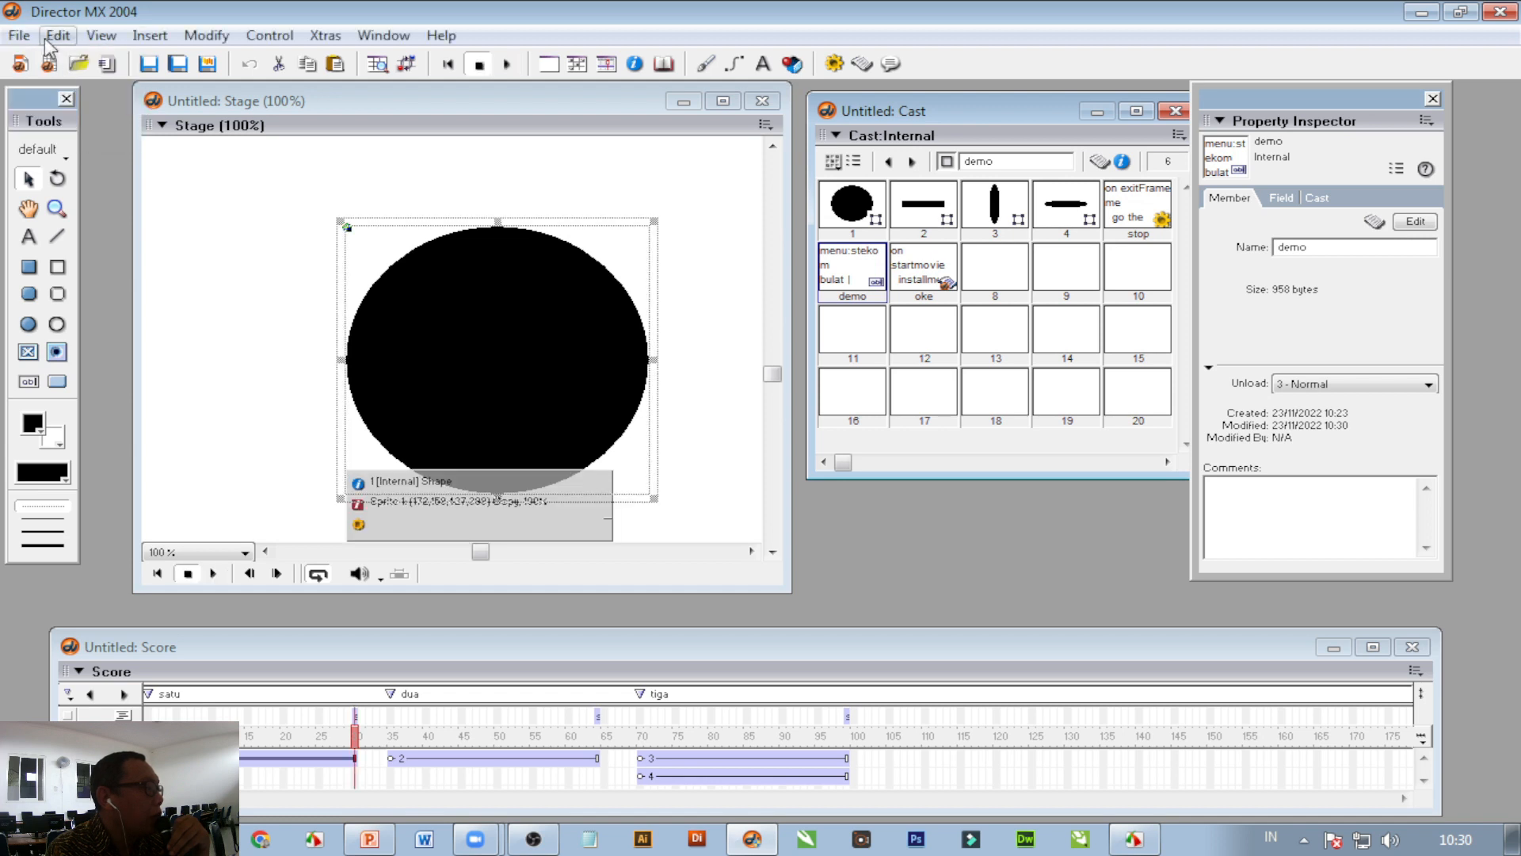
pyautogui.click(52, 36)
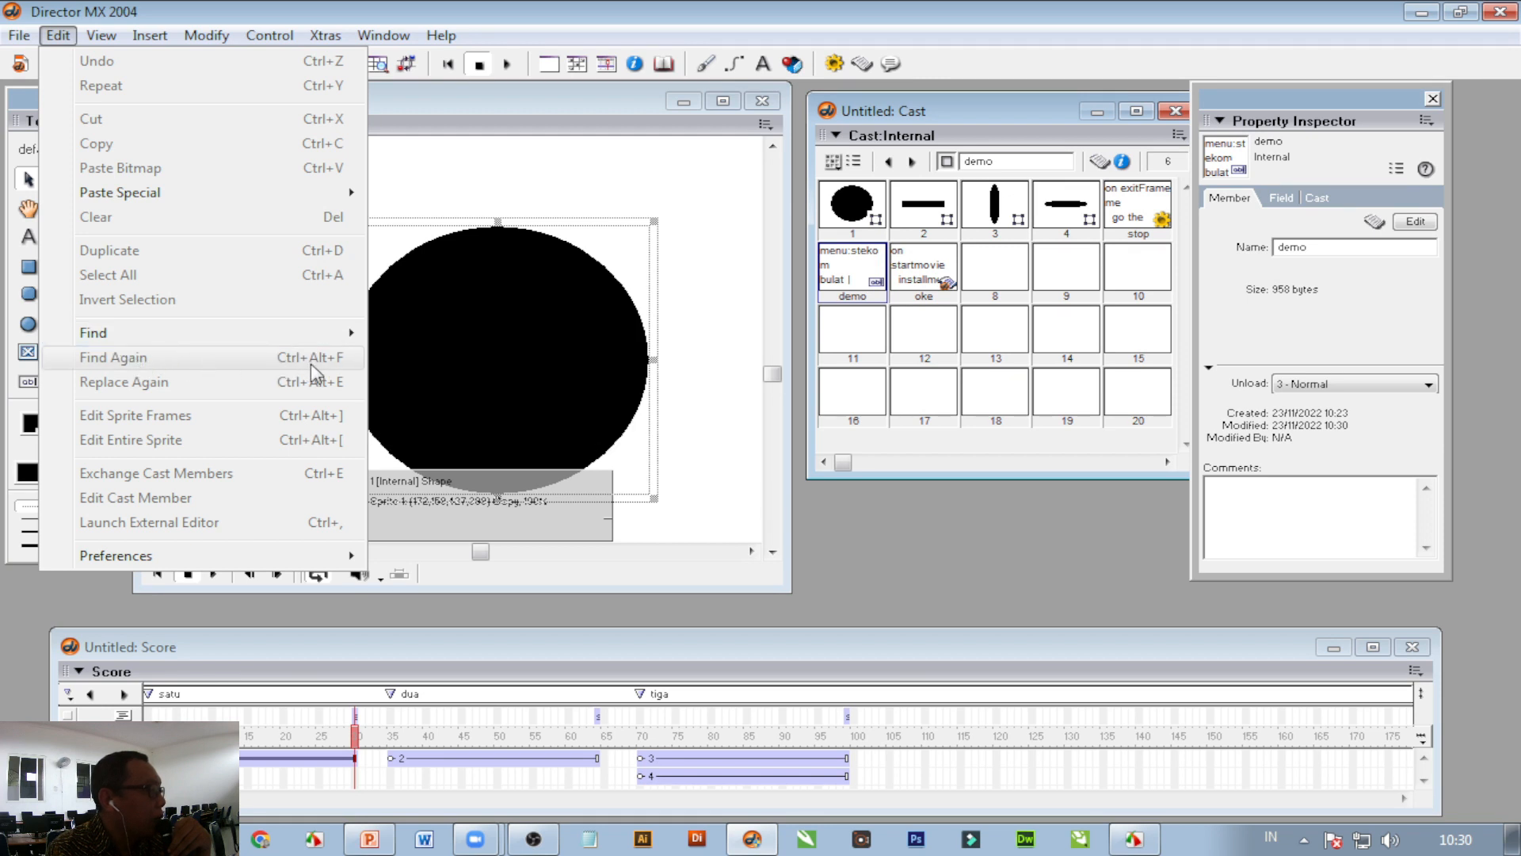
pyautogui.moveTo(15, 38)
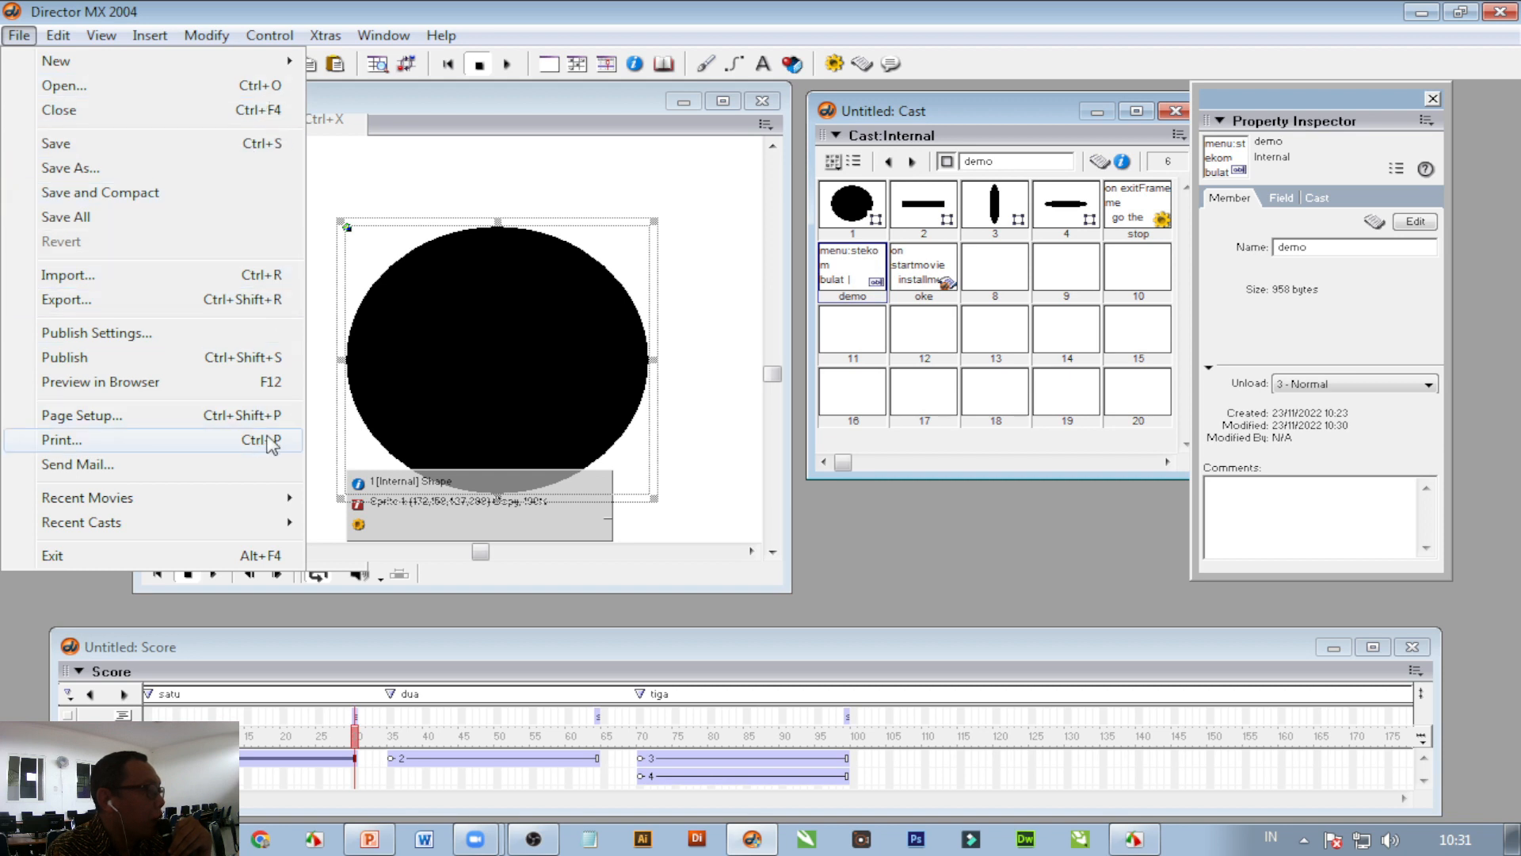
pyautogui.moveTo(228, 35)
pyautogui.click(235, 8)
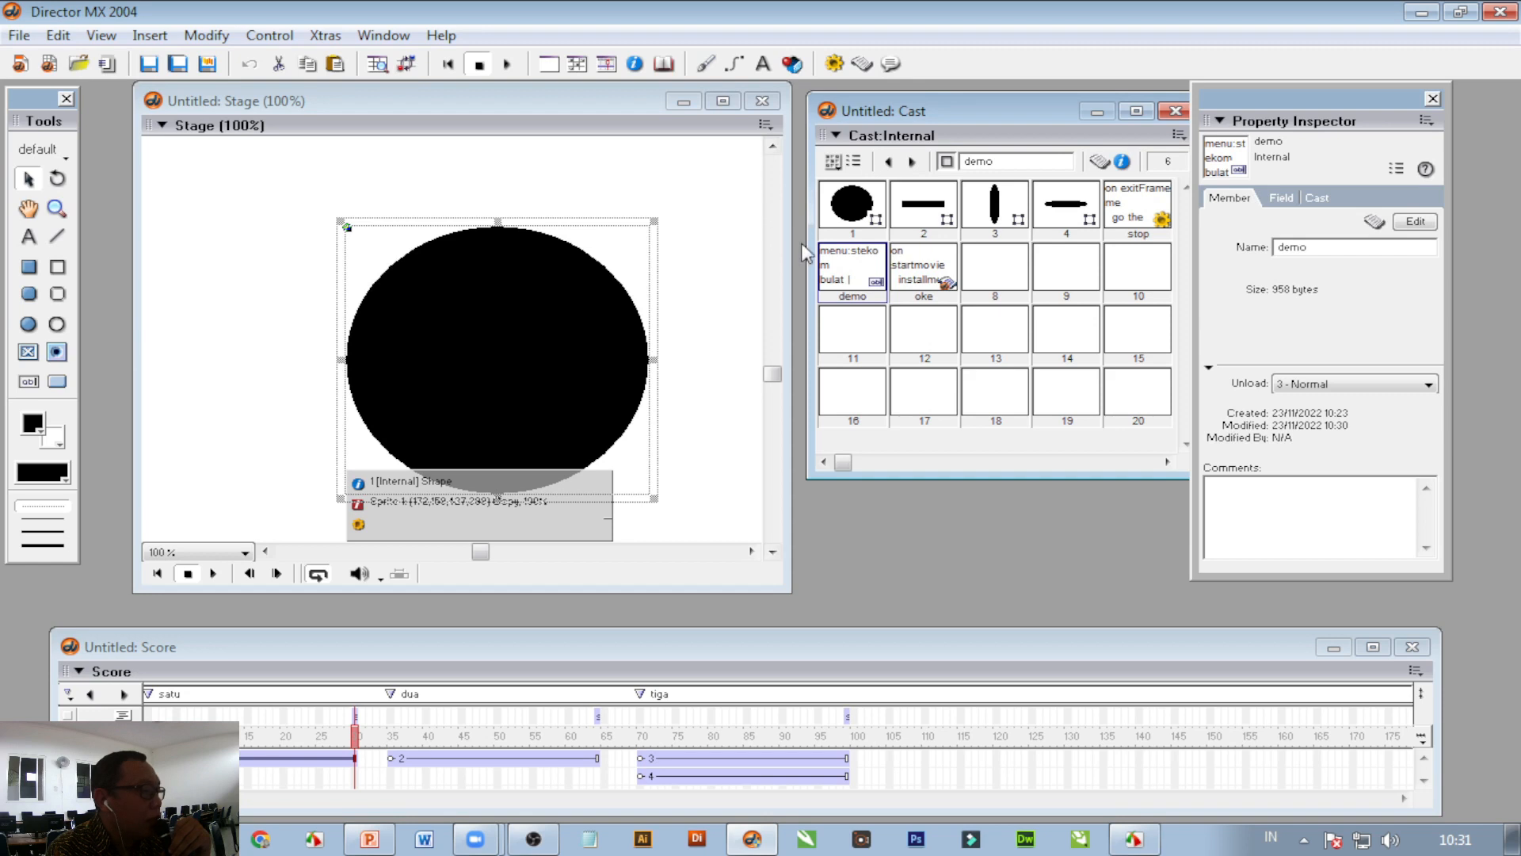
# Step: In the demo field, add the shortcuts /b to bulat, /k to kotak, /o to korner and /r to keluar, and close its text window
pyautogui.doubleClick(846, 273)
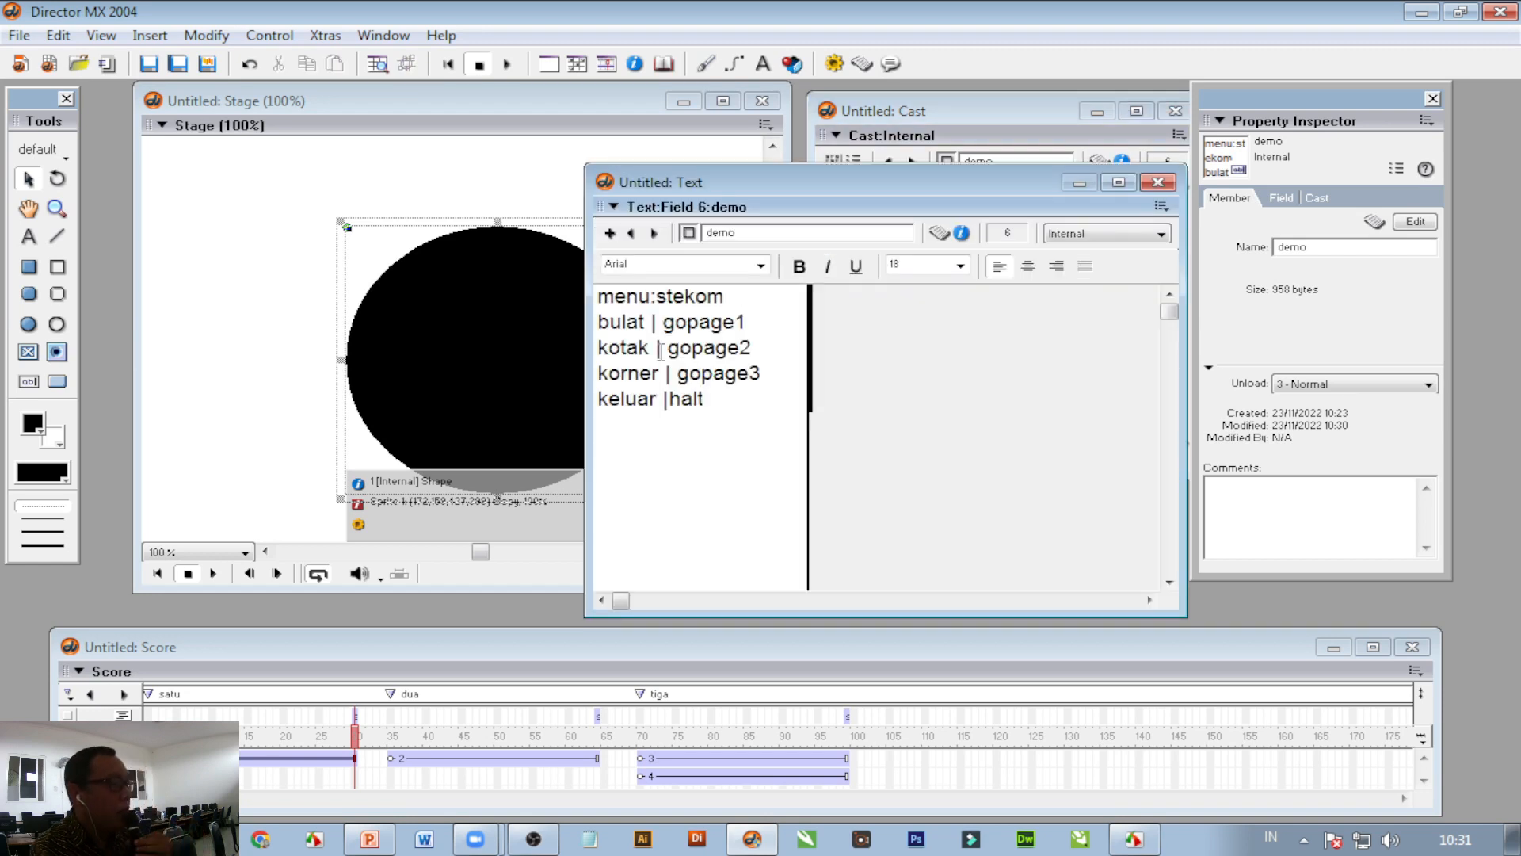
pyautogui.write('/')
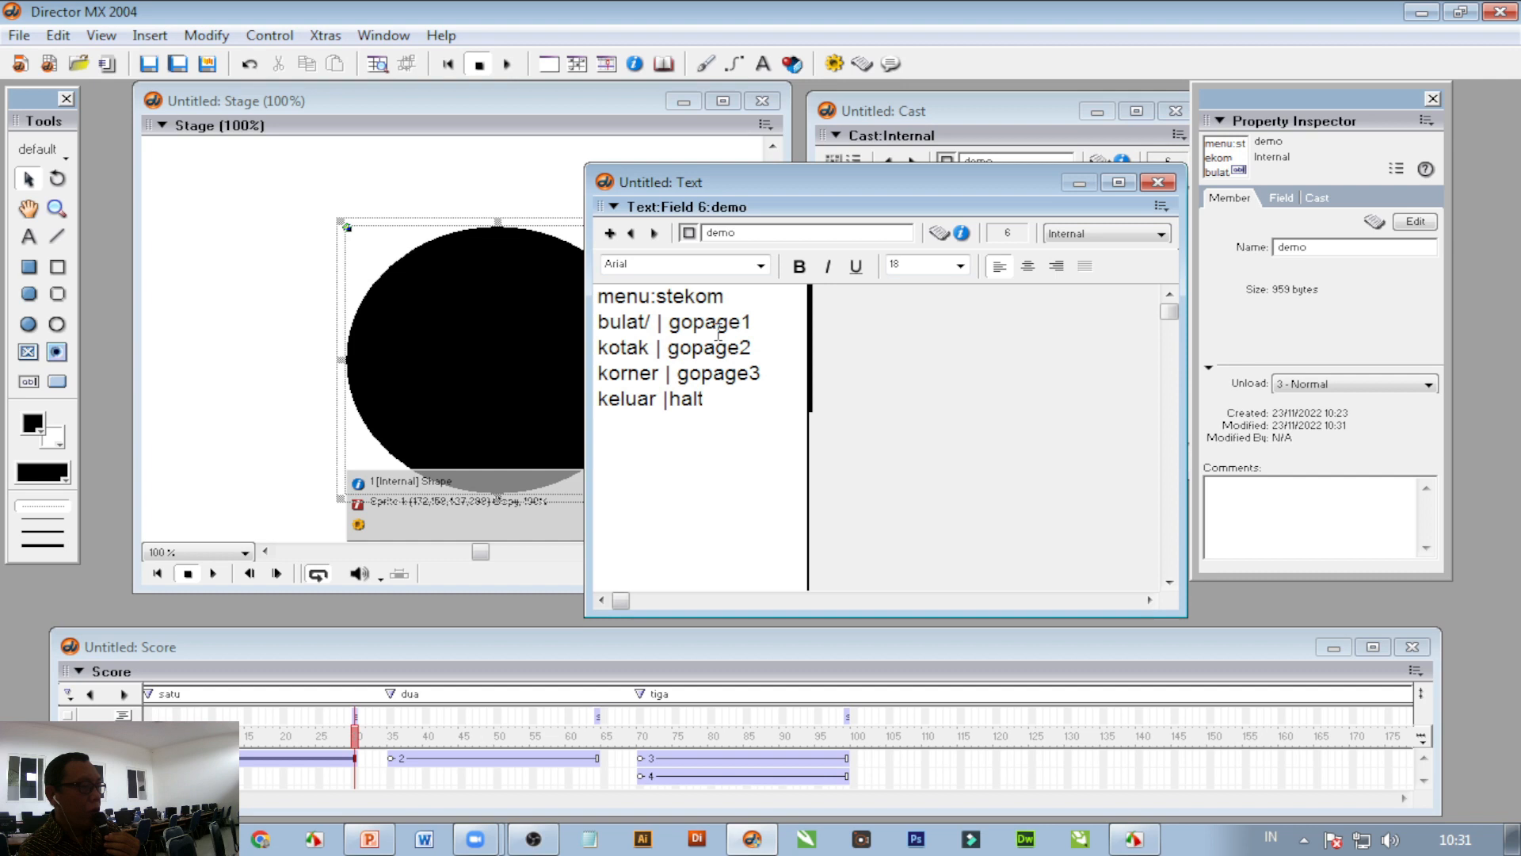
pyautogui.write('b')
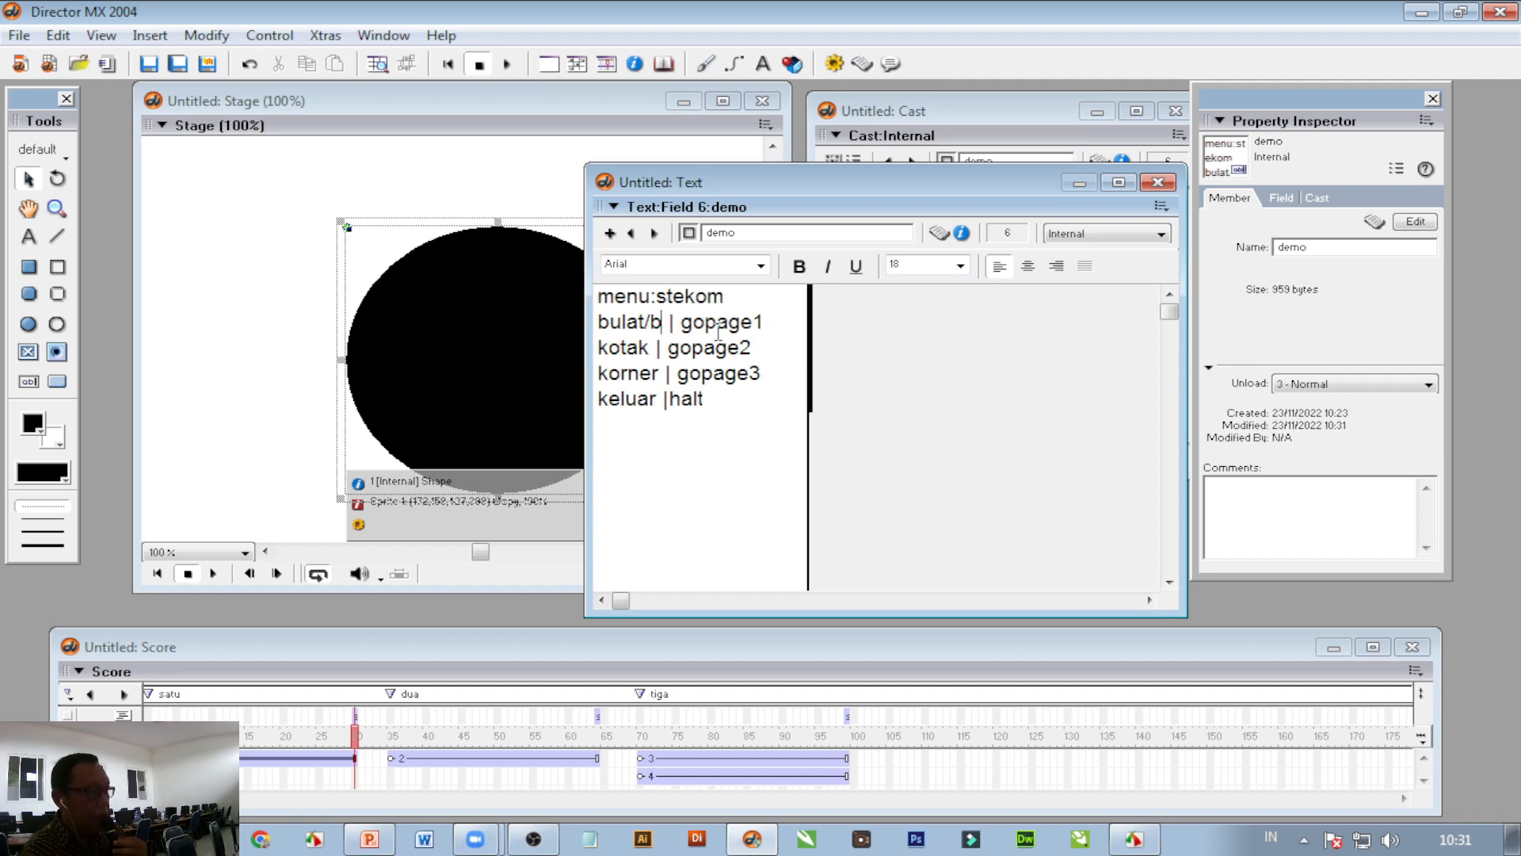
pyautogui.click(648, 347)
pyautogui.write('/')
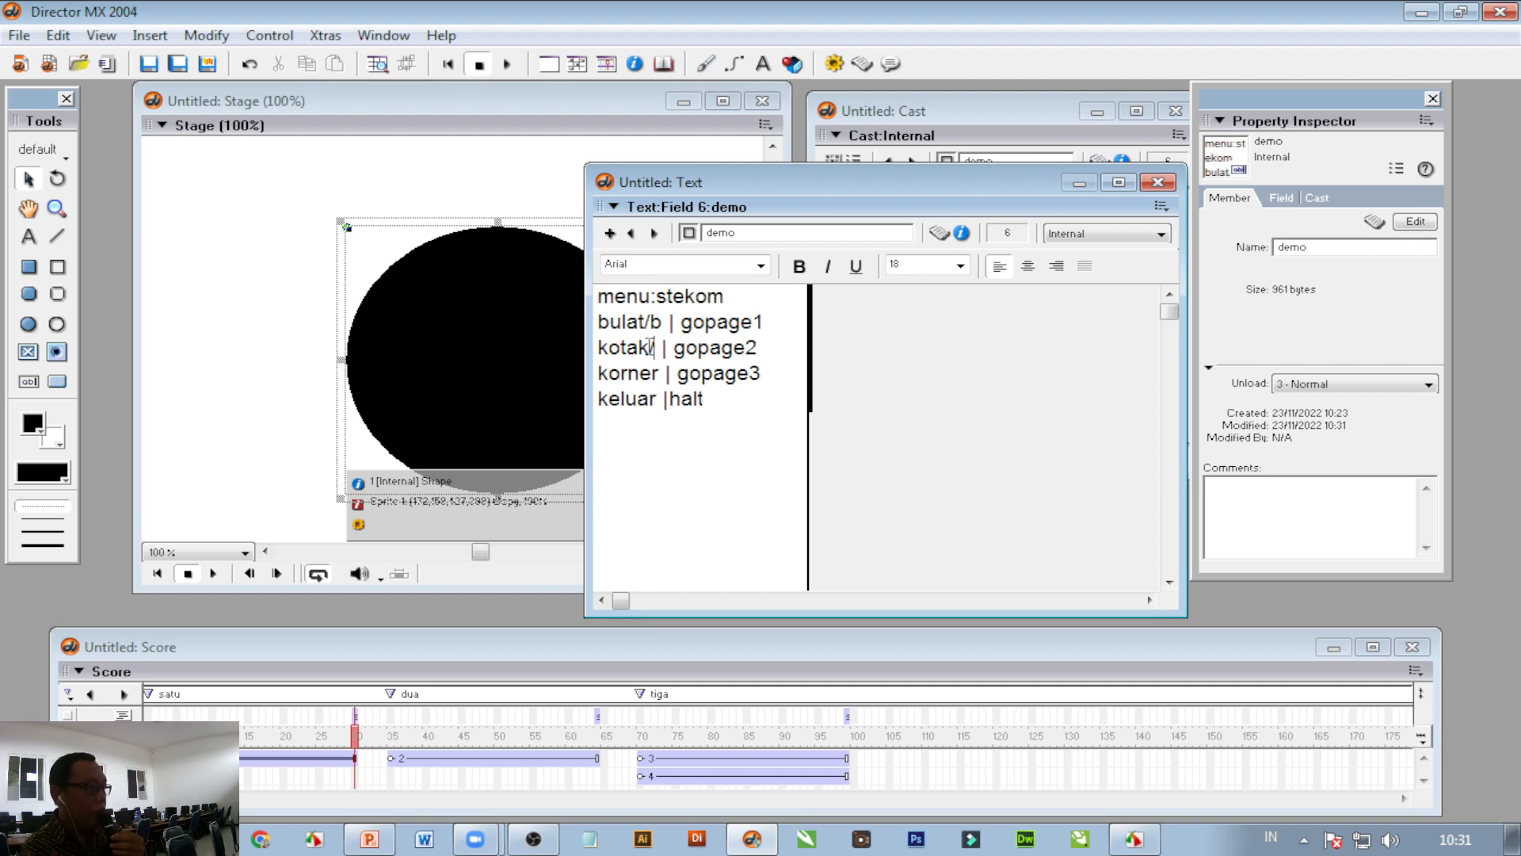
pyautogui.write('k')
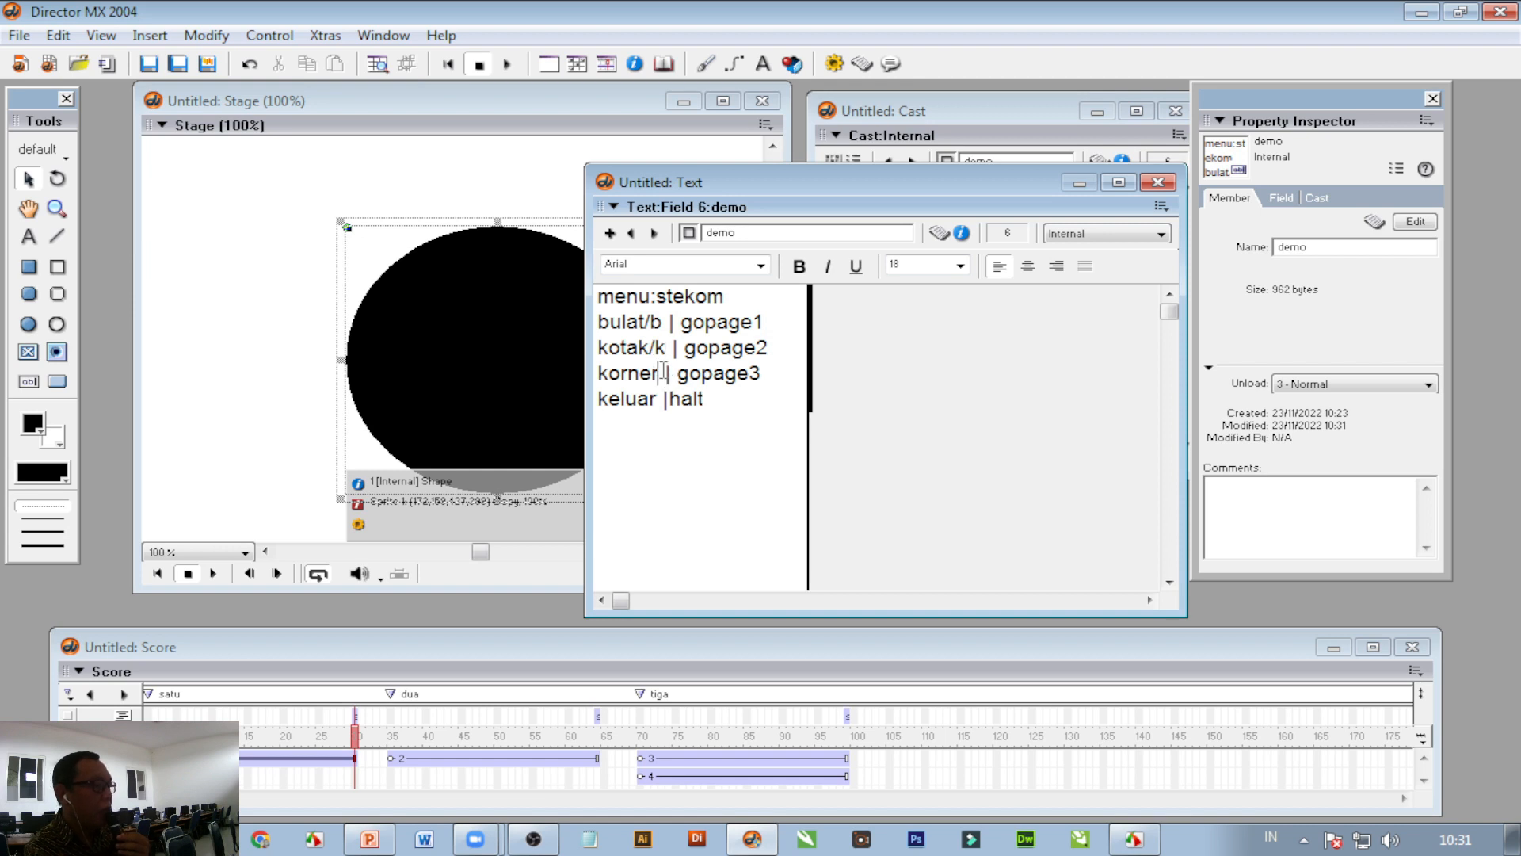
pyautogui.write('/')
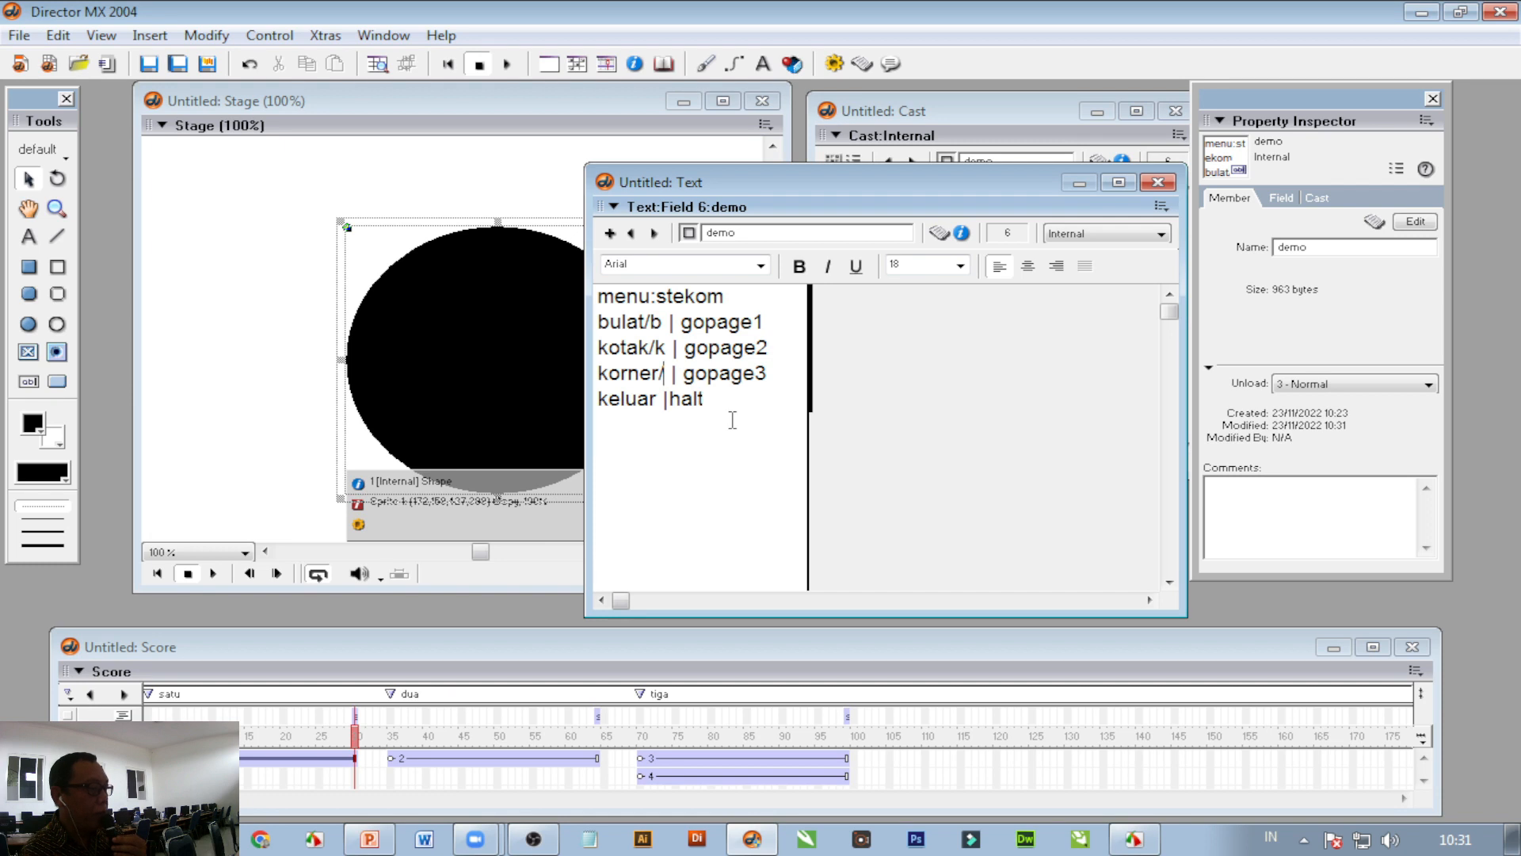
pyautogui.write('o')
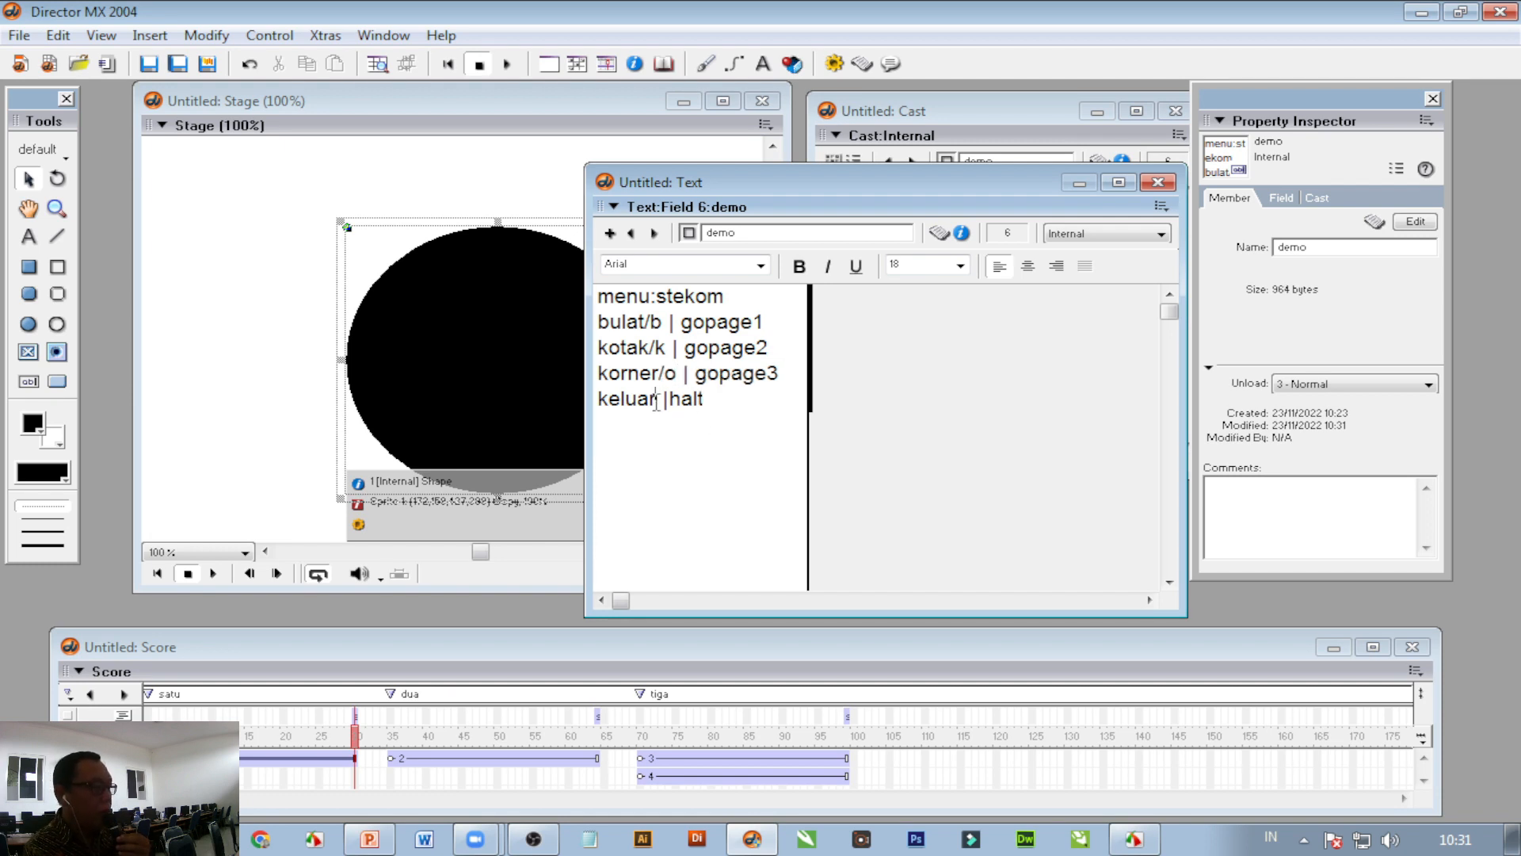
pyautogui.write('/')
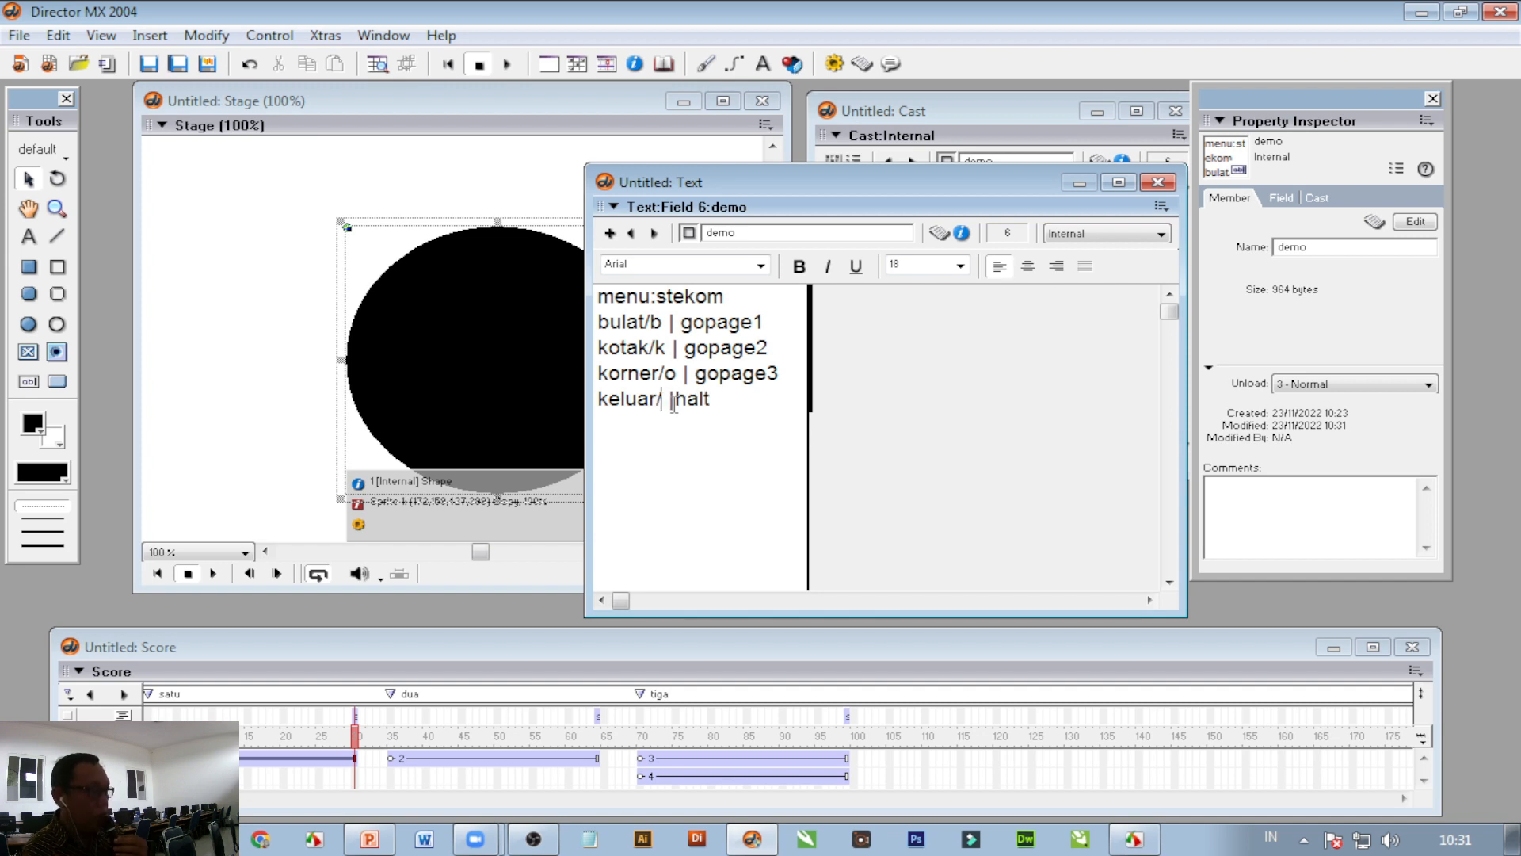
pyautogui.write('r')
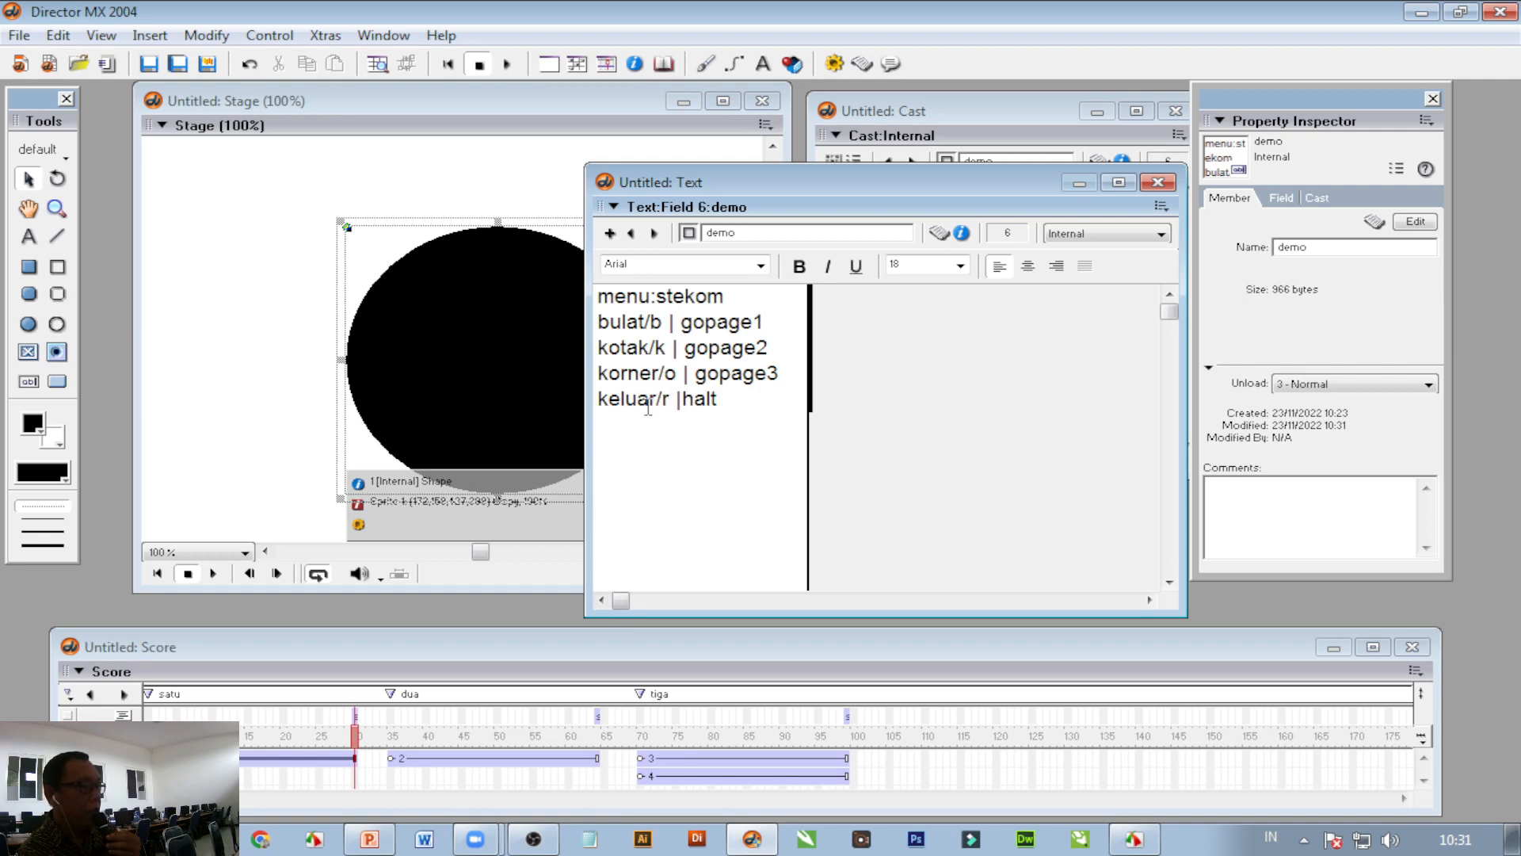
pyautogui.click(1158, 183)
# Step: Play the movie, check the shortcuts listed in the stekom menu and test its kotak command
pyautogui.click(507, 64)
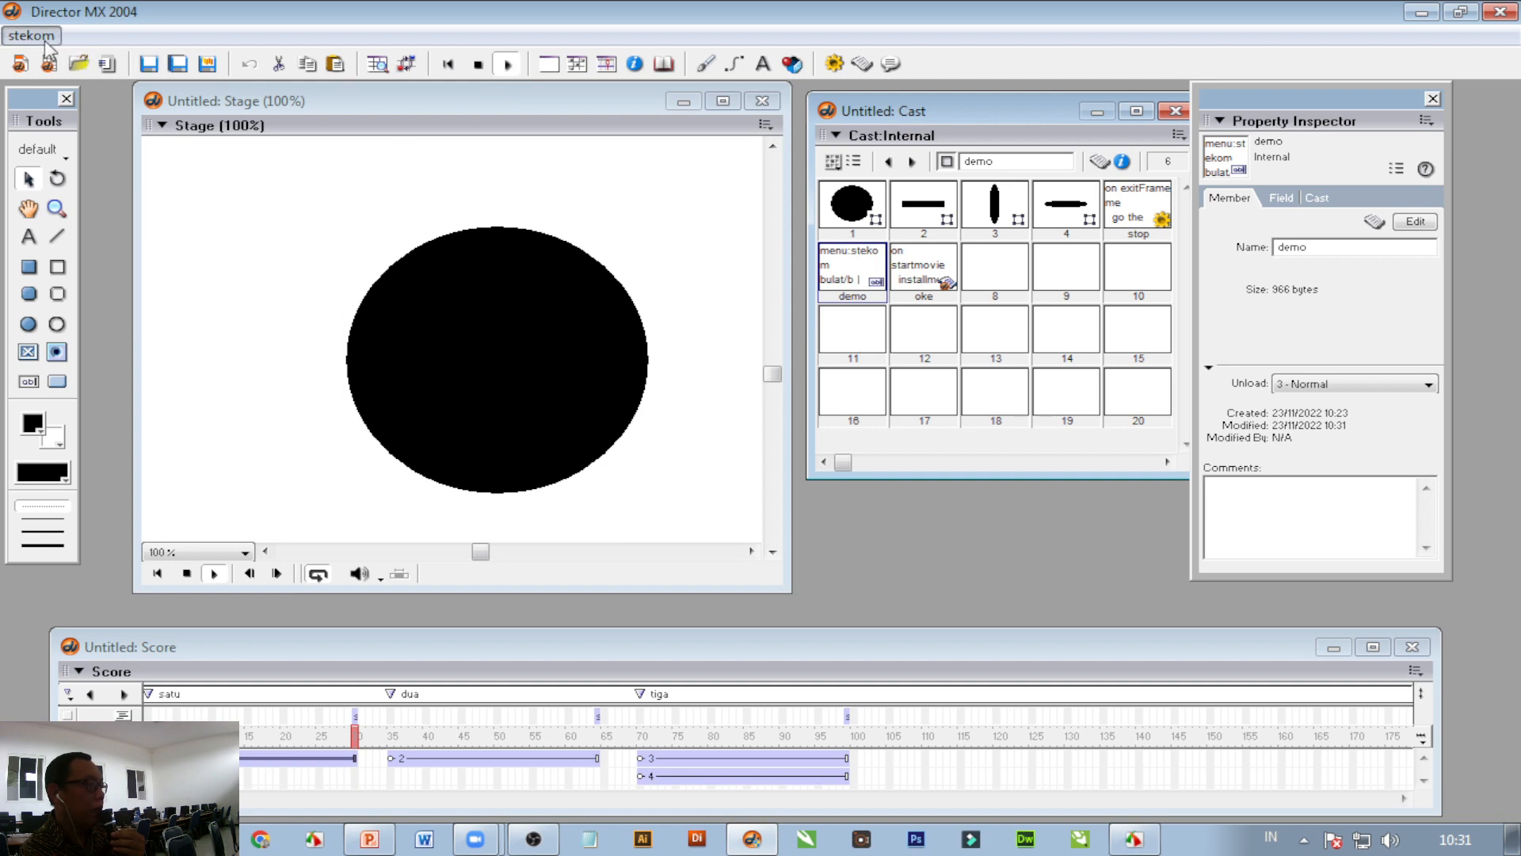
pyautogui.click(45, 40)
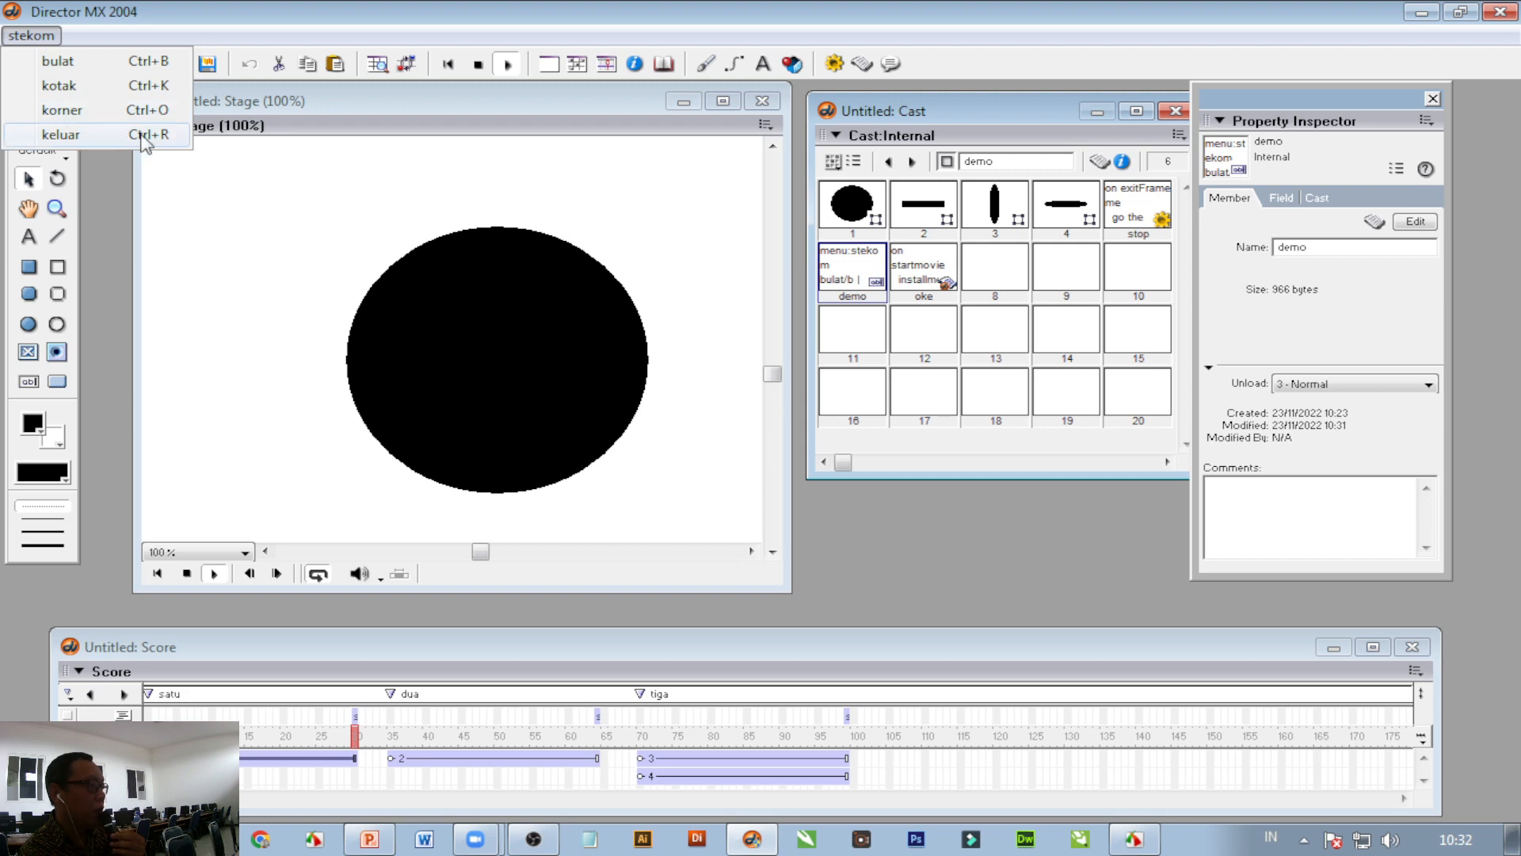
pyautogui.click(391, 111)
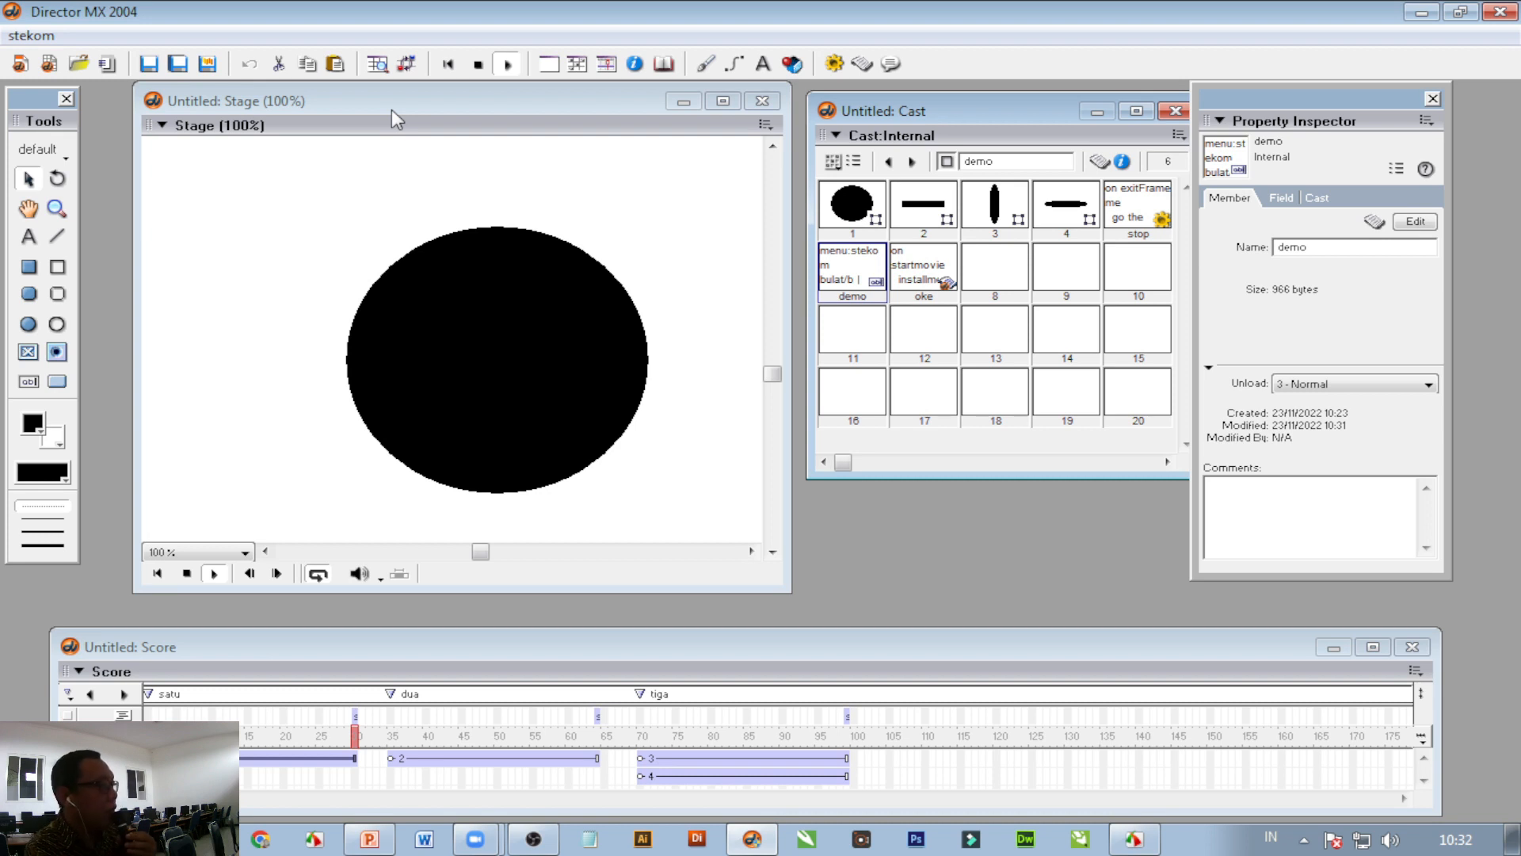
pyautogui.click(31, 35)
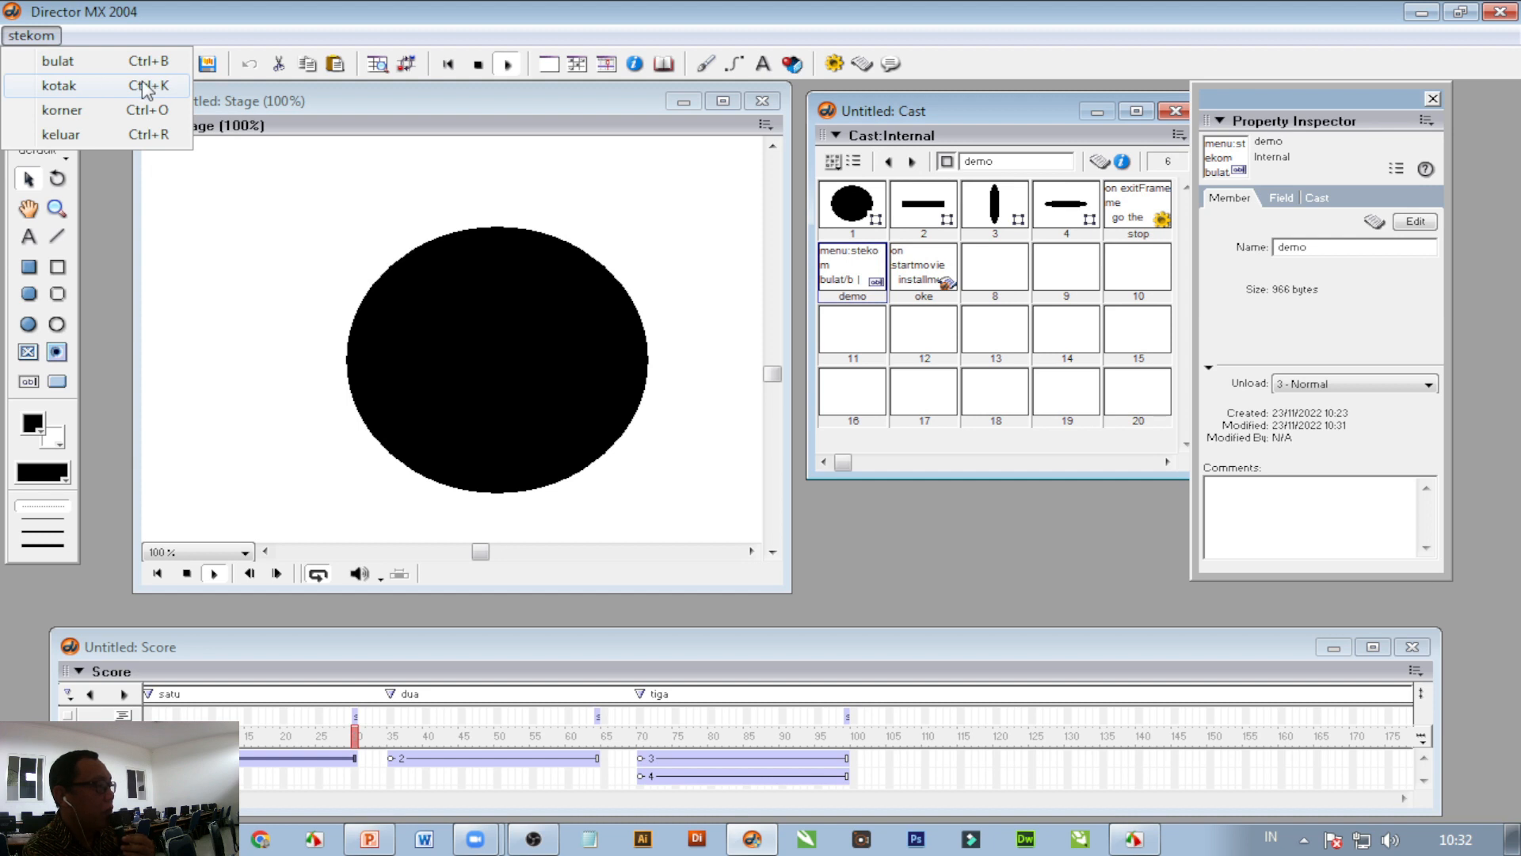
pyautogui.click(146, 87)
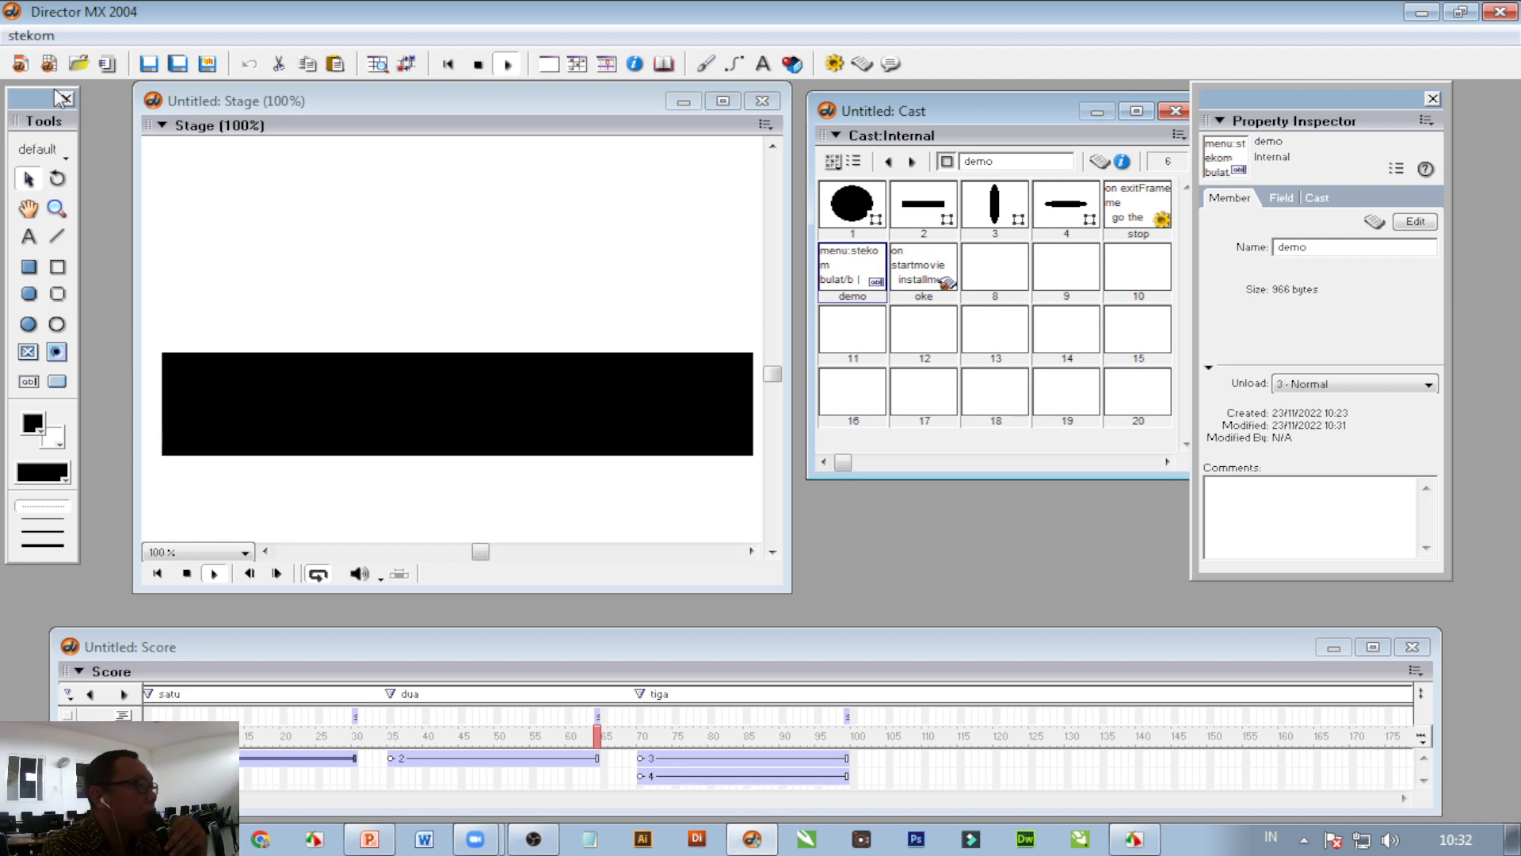
# Step: Test the korner command of the stekom menu and exit the running movie with keluar
pyautogui.click(40, 36)
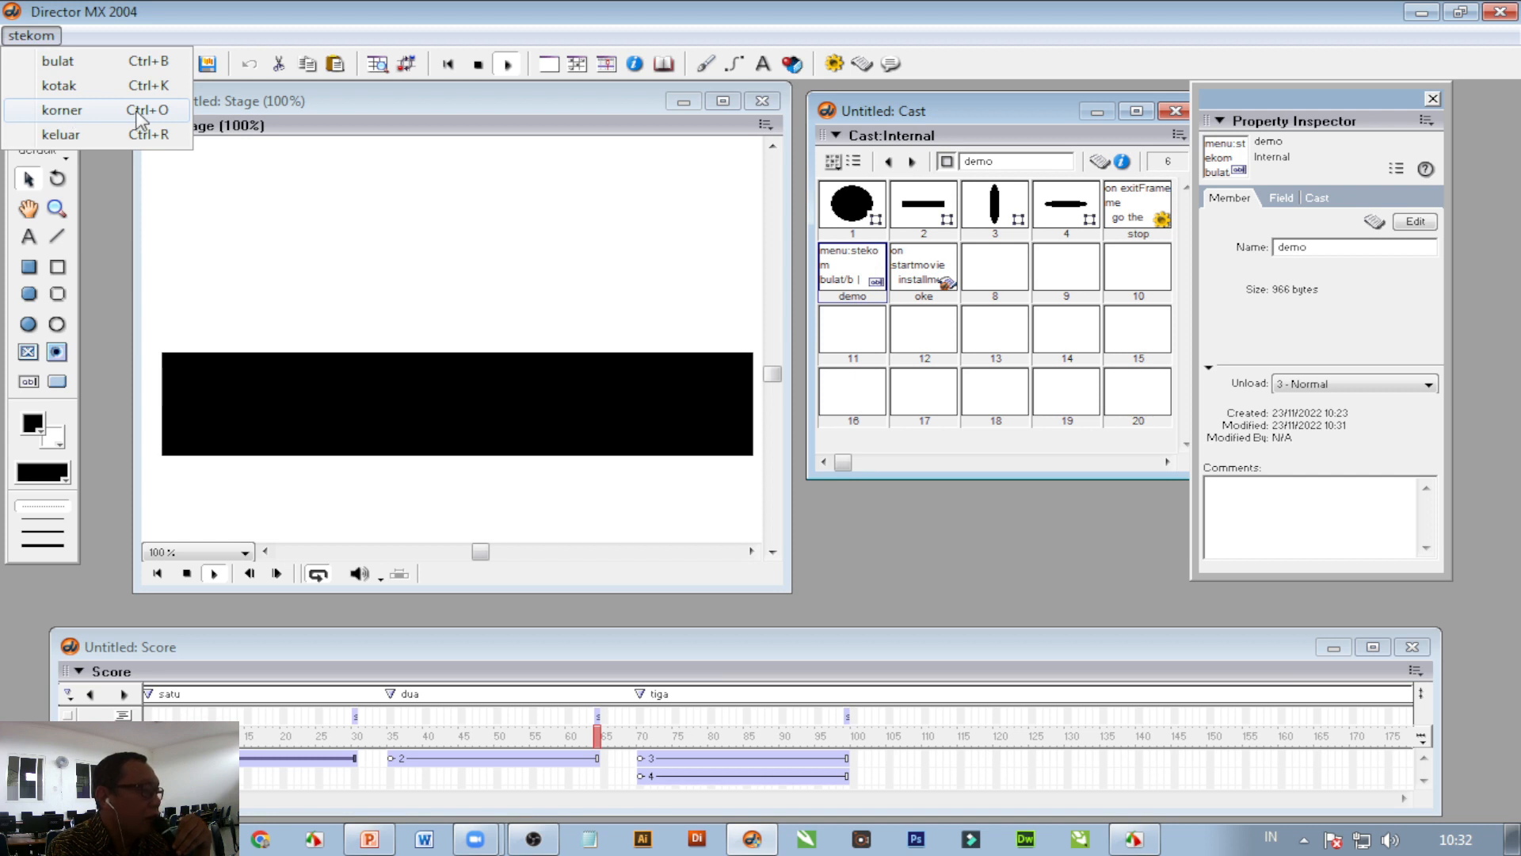
pyautogui.click(79, 108)
pyautogui.click(32, 35)
pyautogui.click(83, 113)
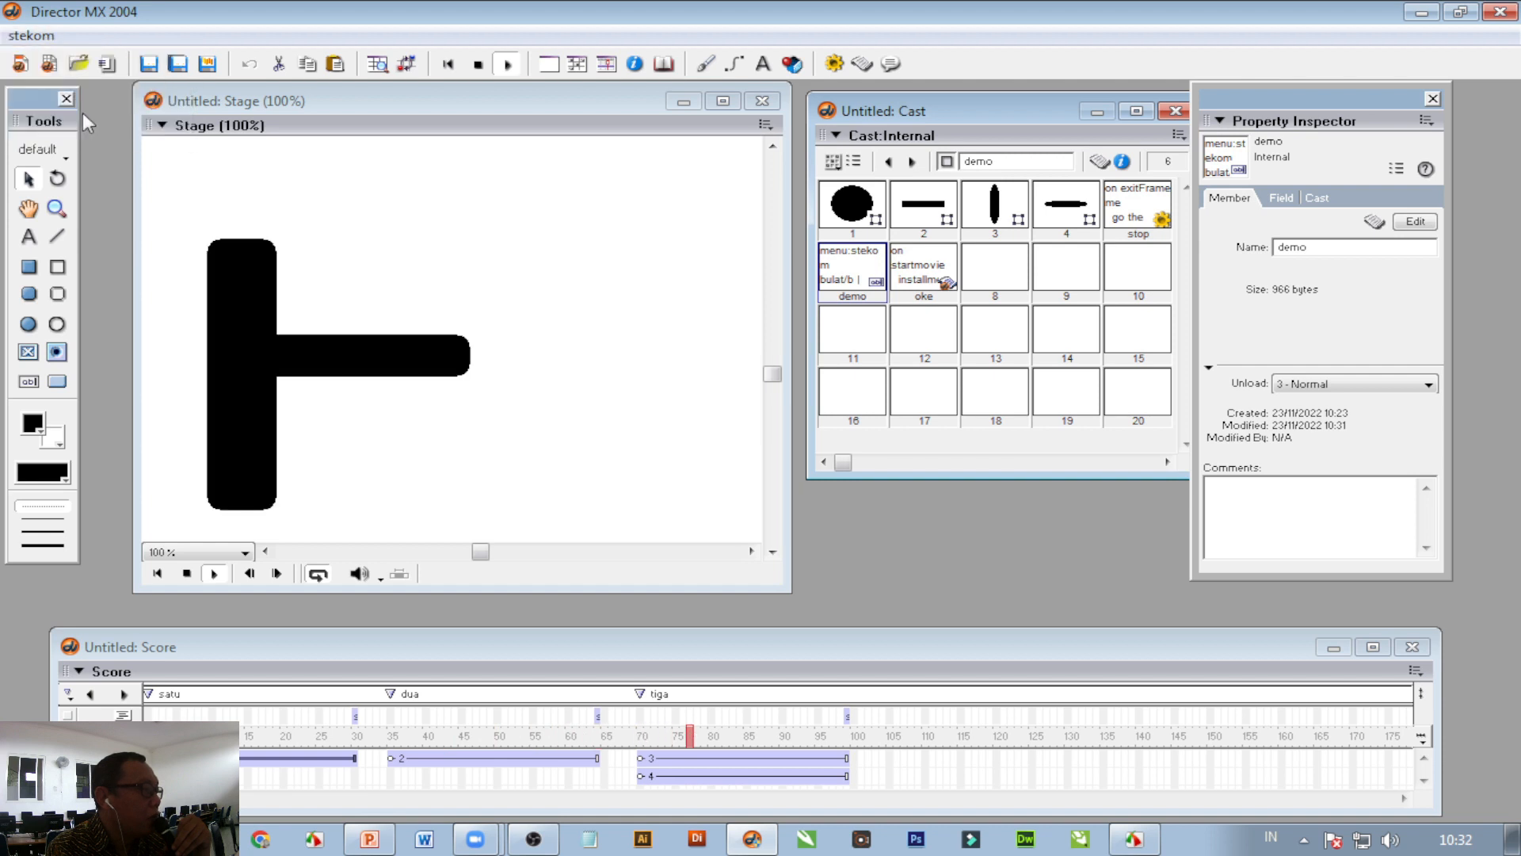
pyautogui.click(40, 35)
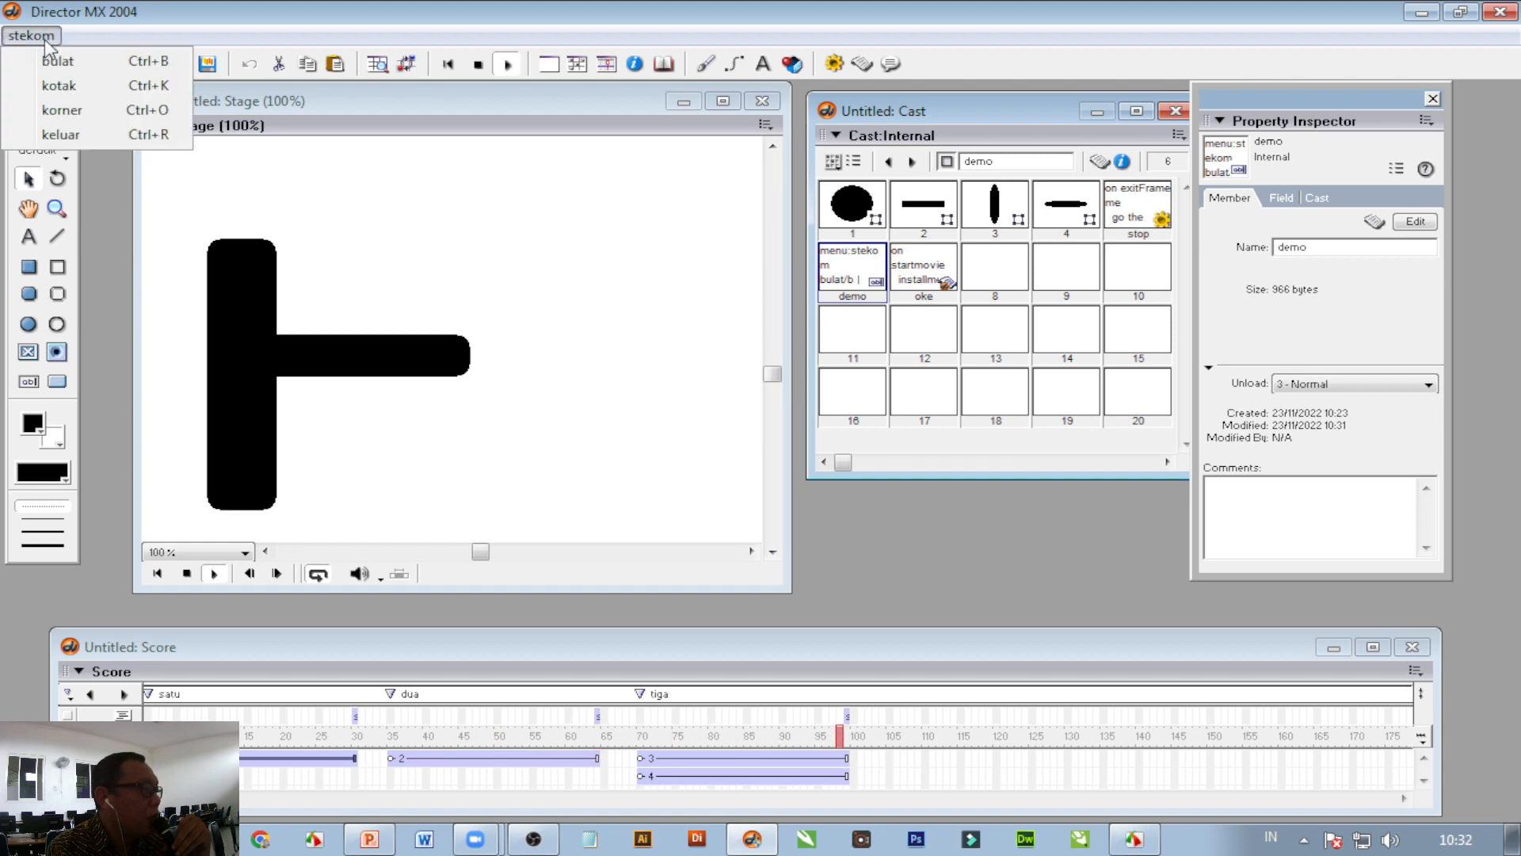
pyautogui.click(82, 134)
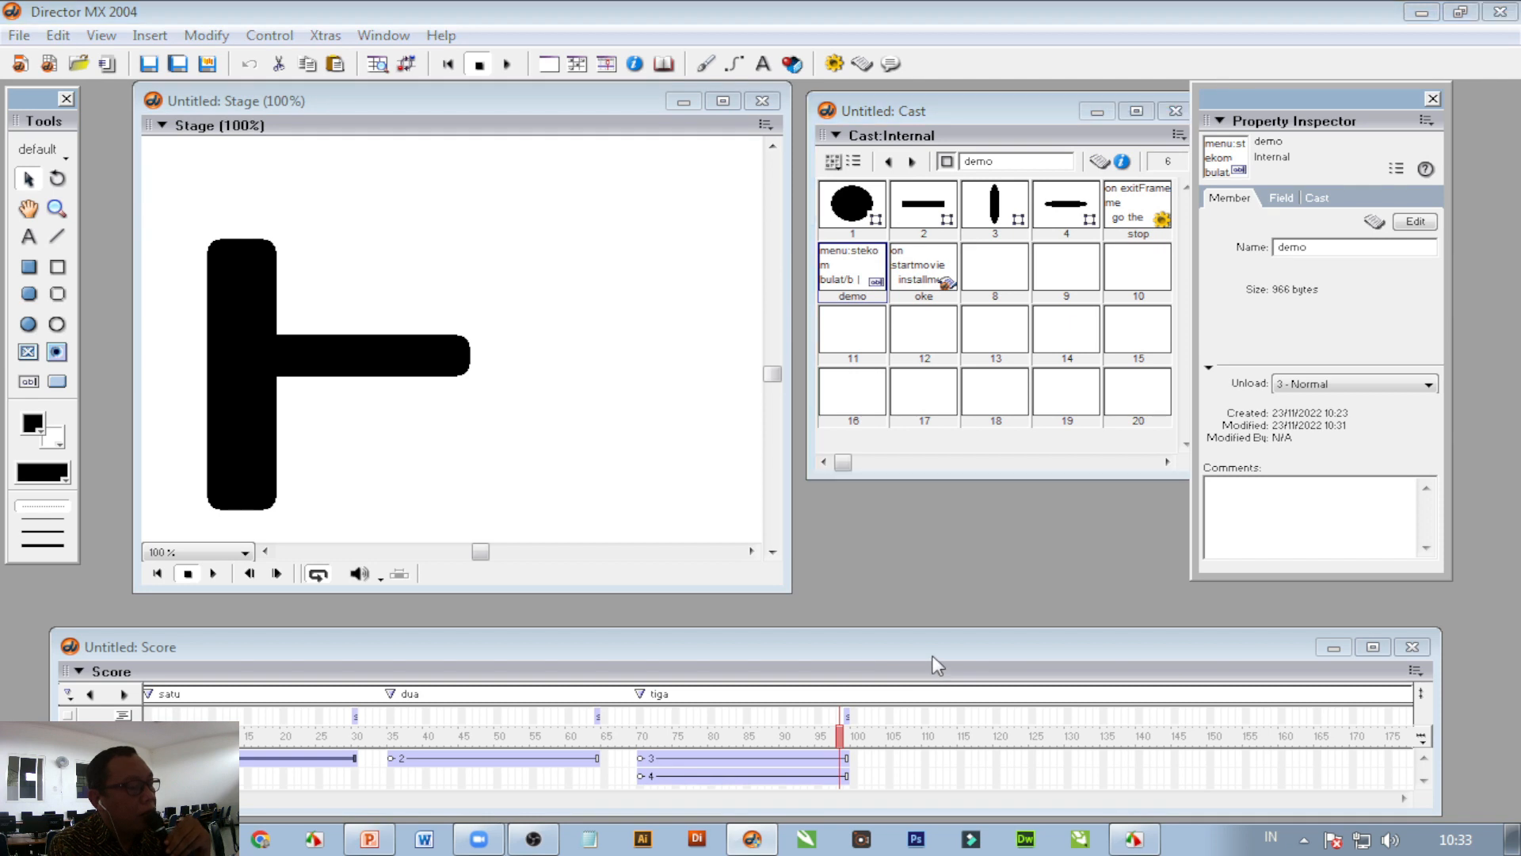
# Step: Switch to the MEMBUAT MENU BAR slide show in PowerPoint and view the LATIHAN exercise slide
pyautogui.hotkey('alt', 'Tab')
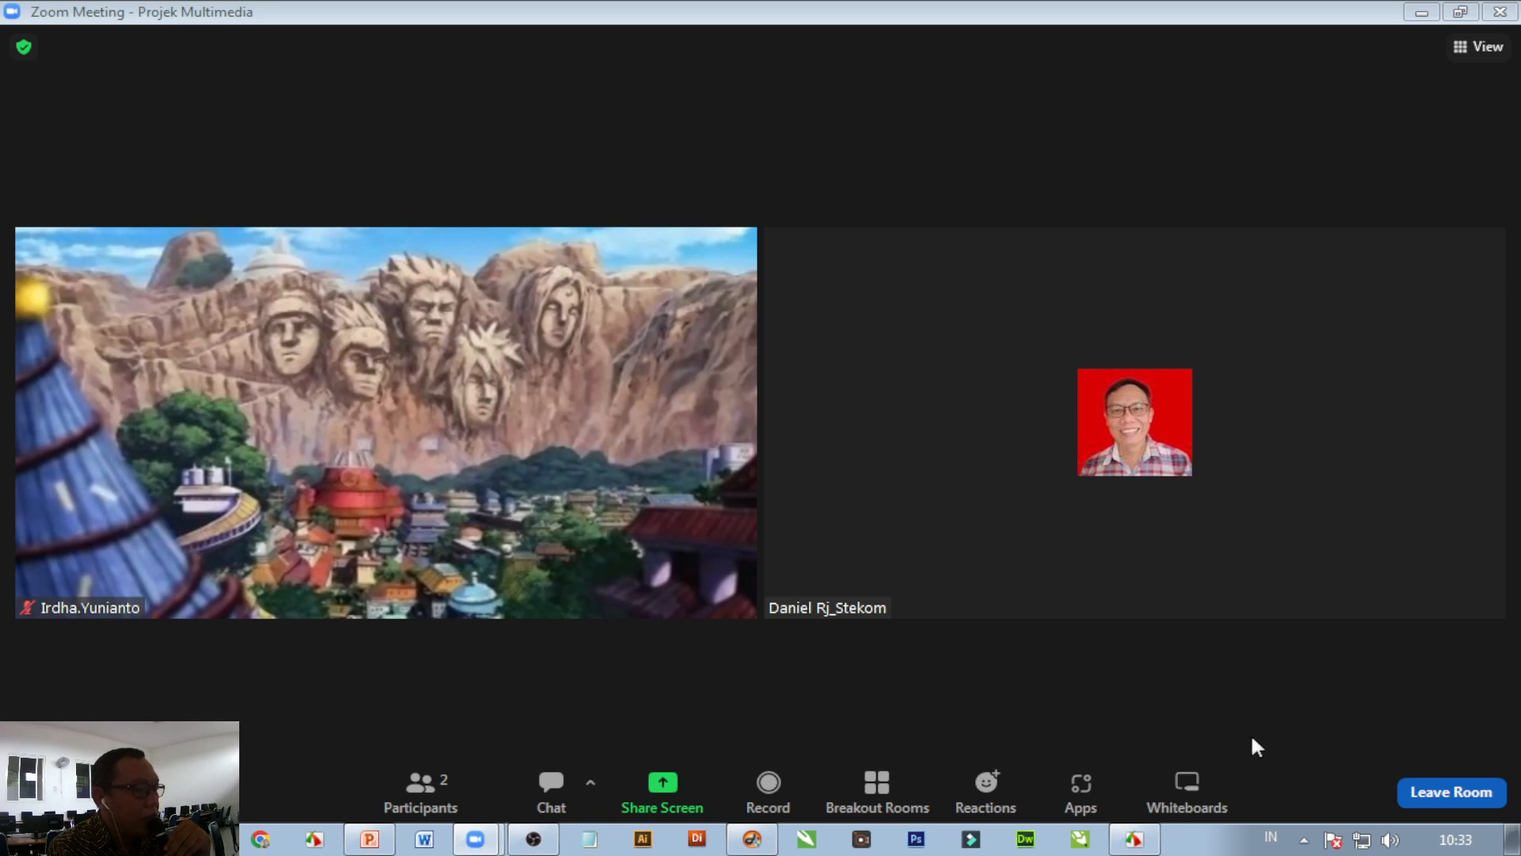
pyautogui.hotkey('alt', 'Tab')
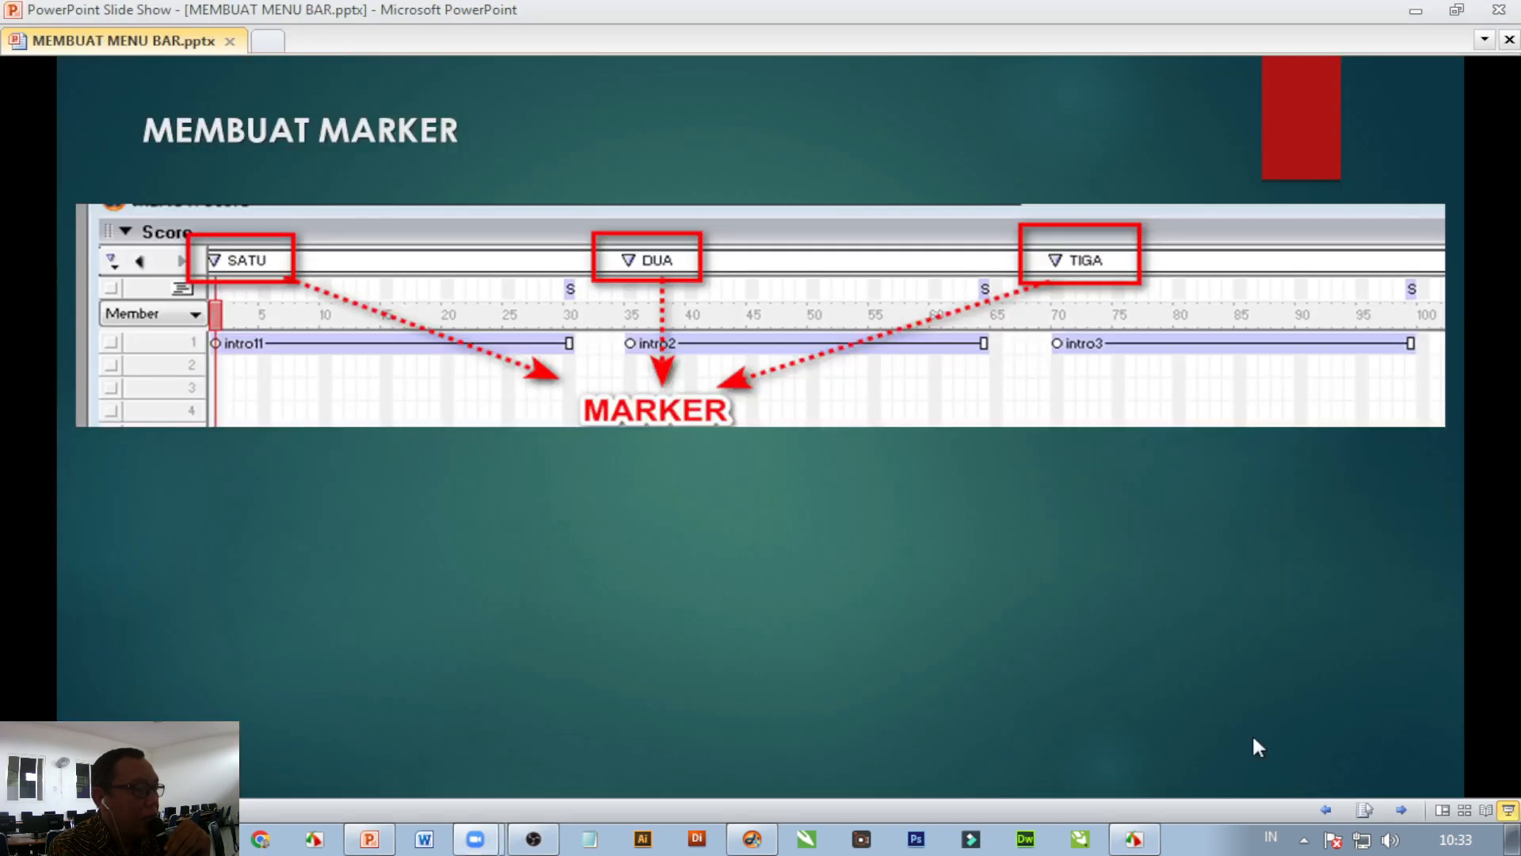
pyautogui.click(1401, 809)
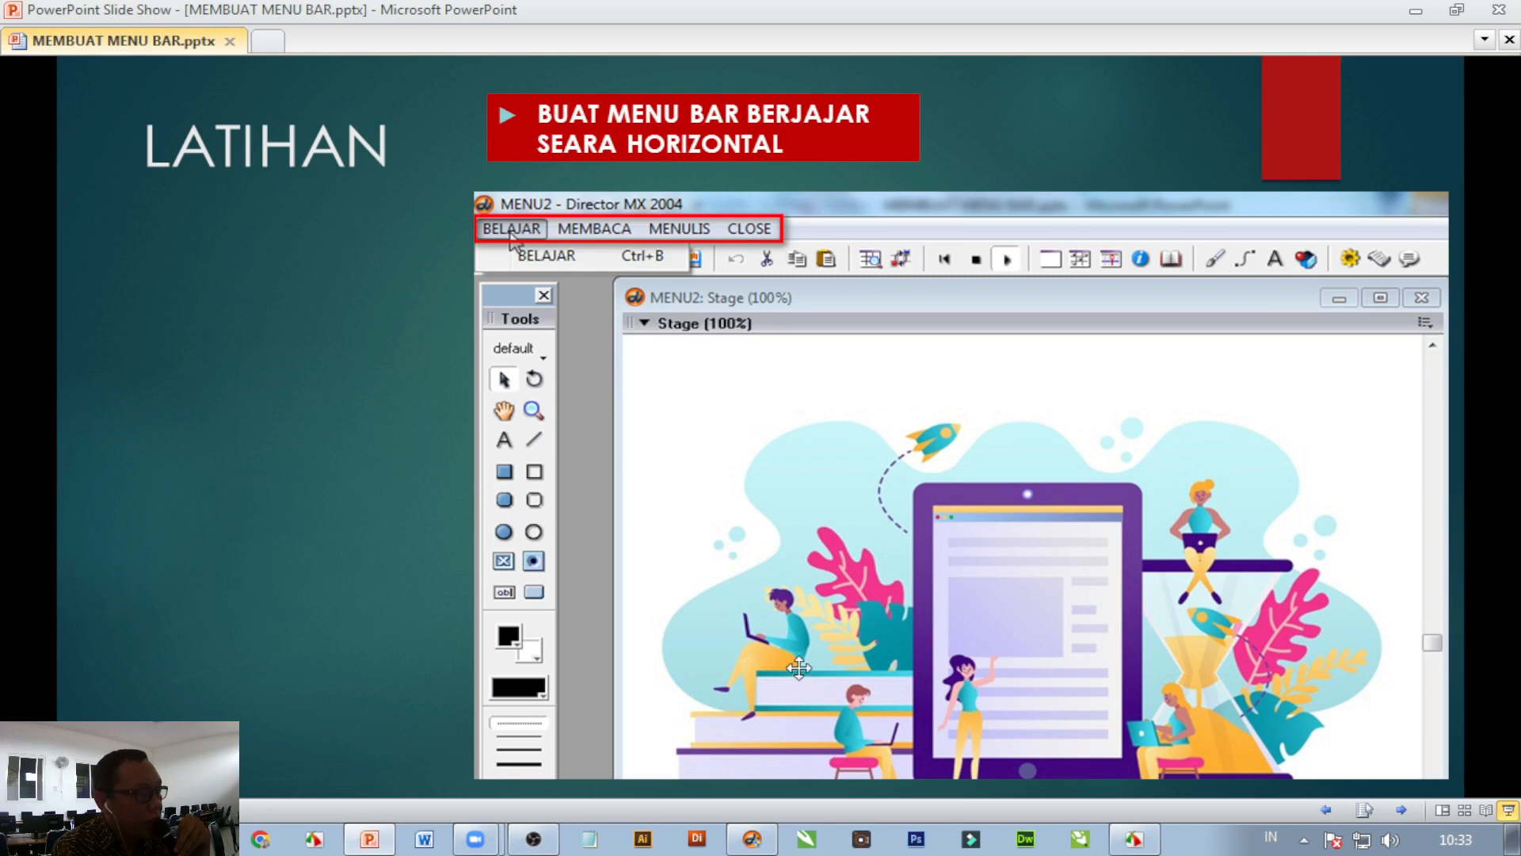
pyautogui.hotkey('alt', 'Tab')
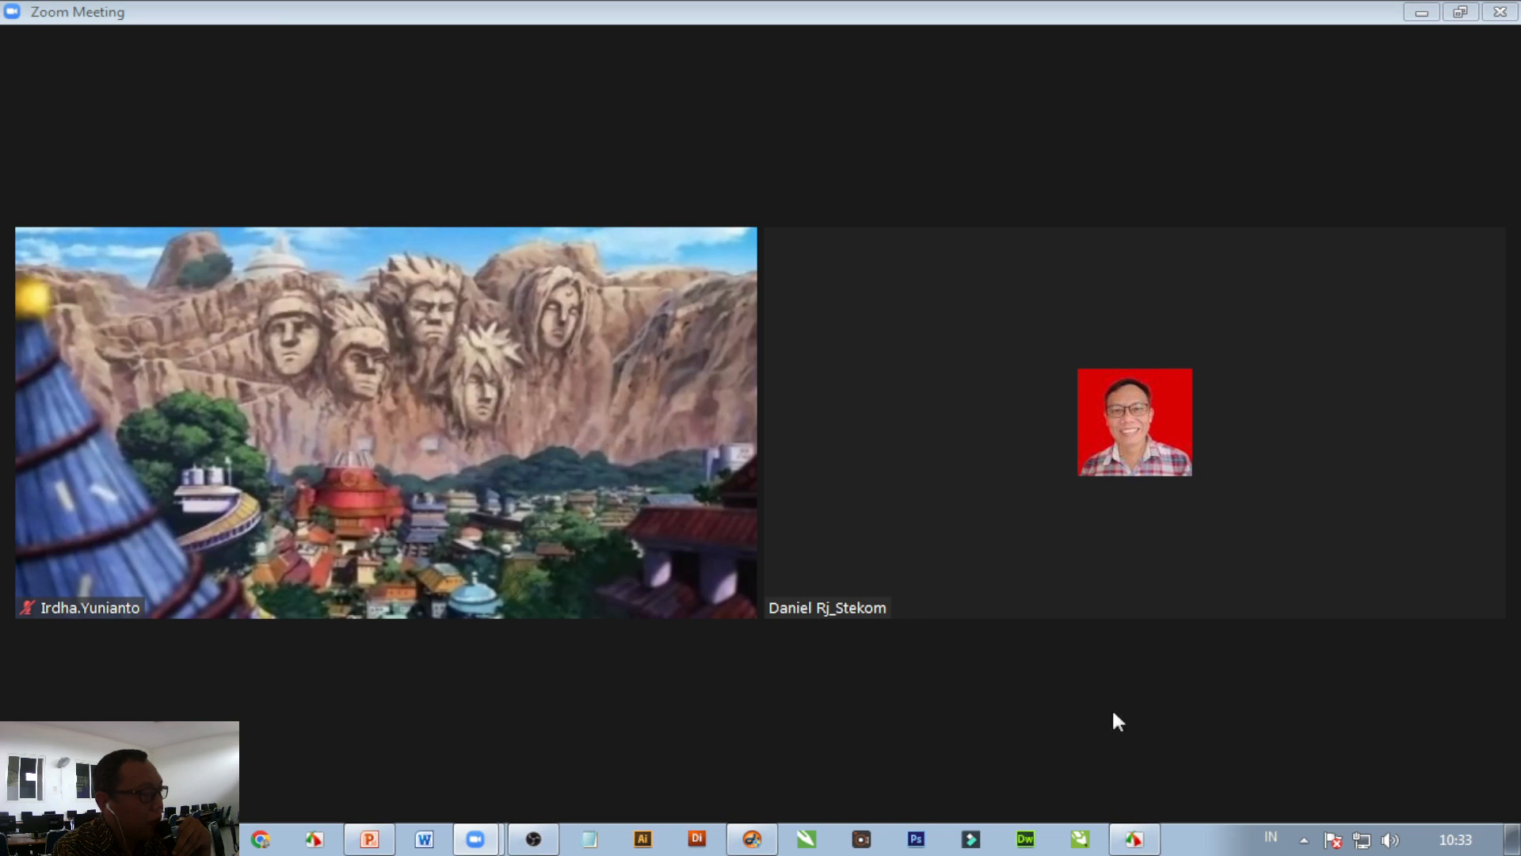
pyautogui.hotkey('alt', 'Tab')
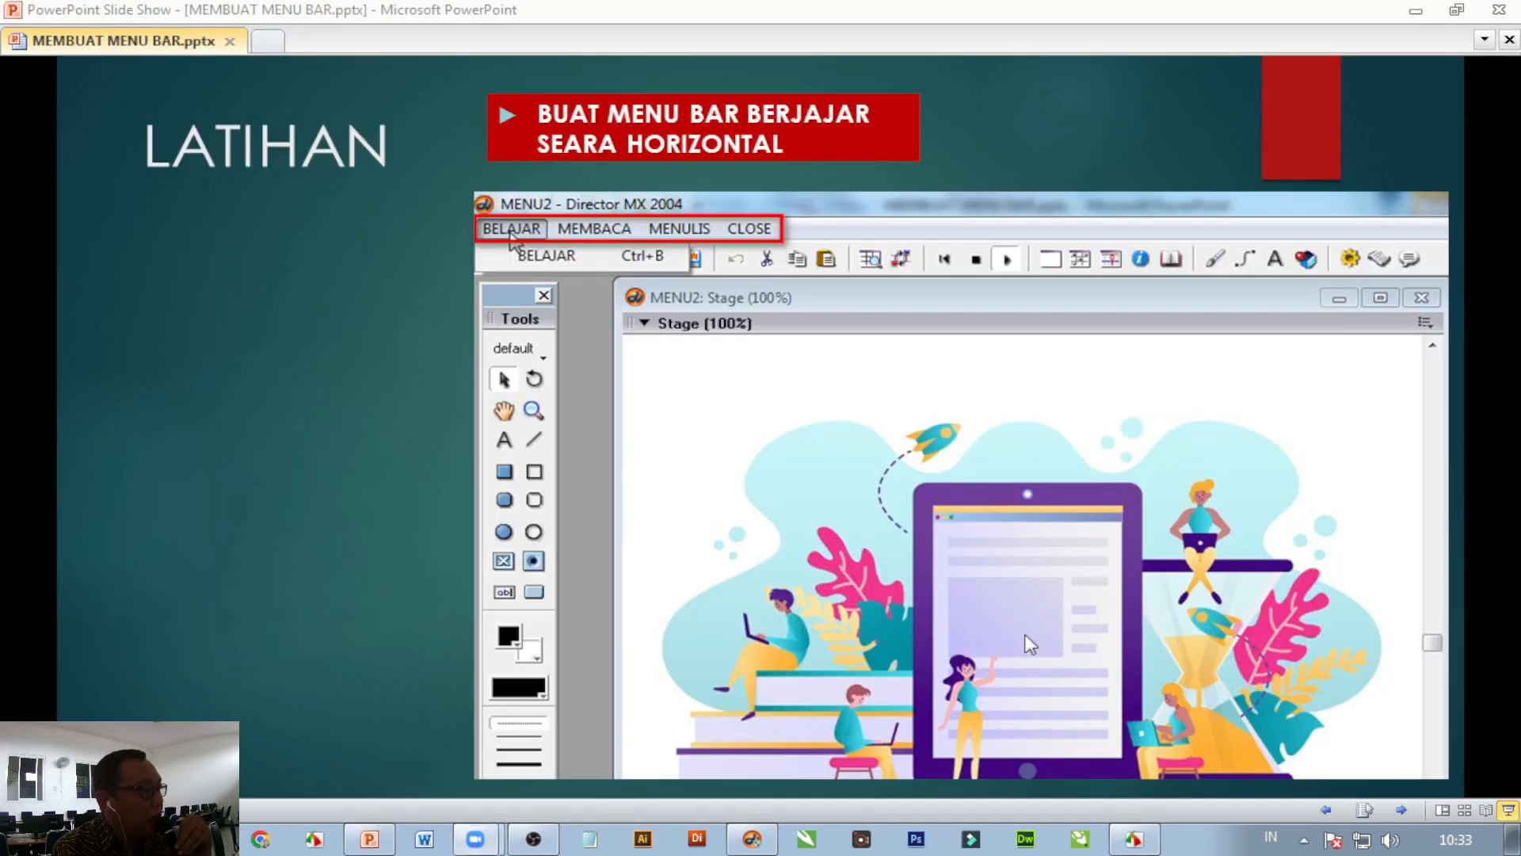
# Step: Switch back to Director and open the recent movie MENU2.dir, discarding the changes to the untitled movie
pyautogui.click(751, 838)
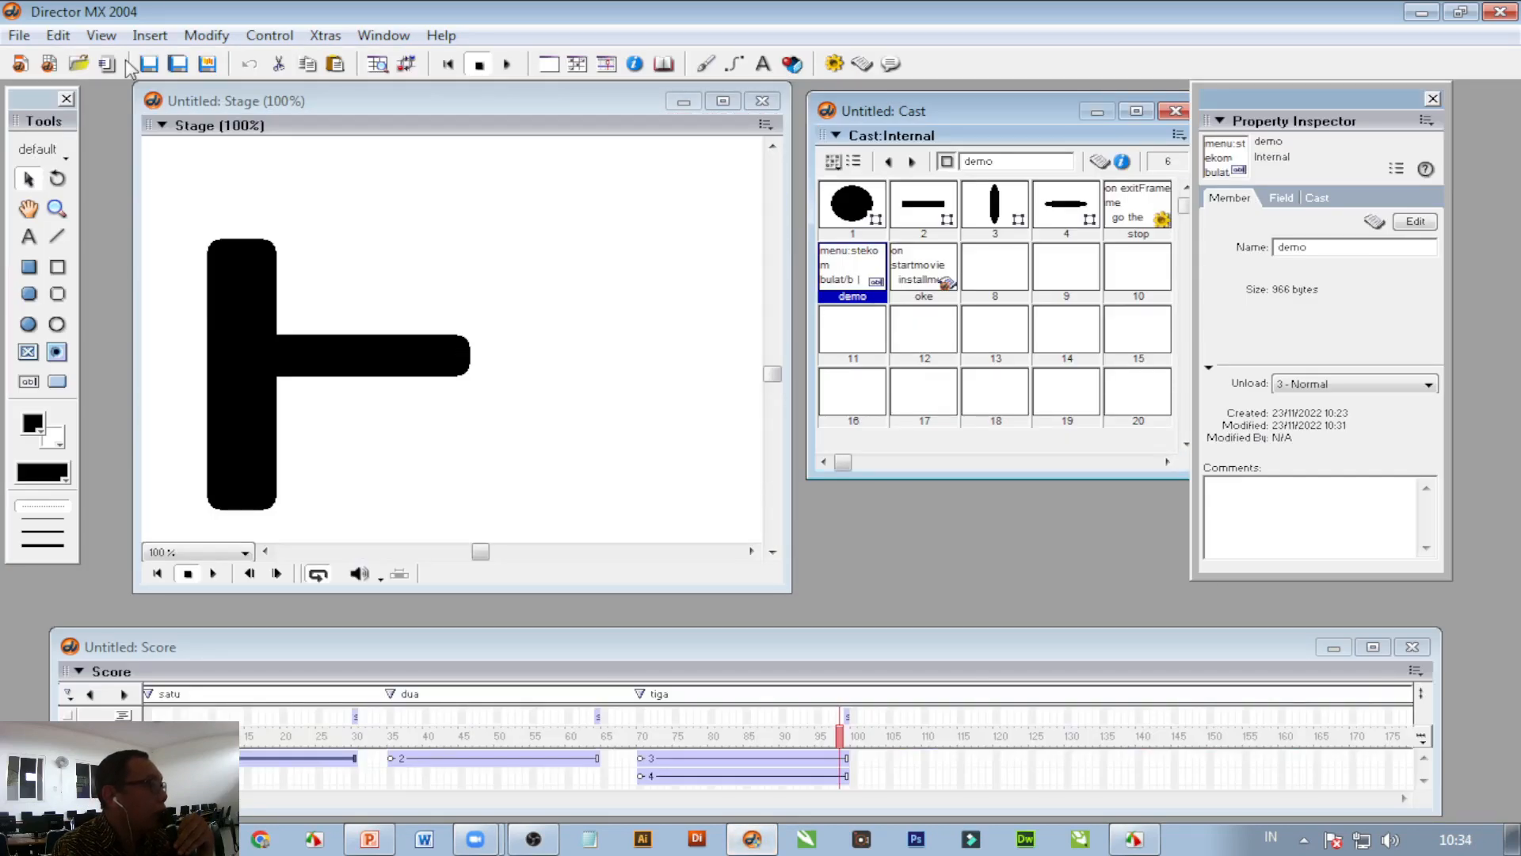
pyautogui.click(19, 34)
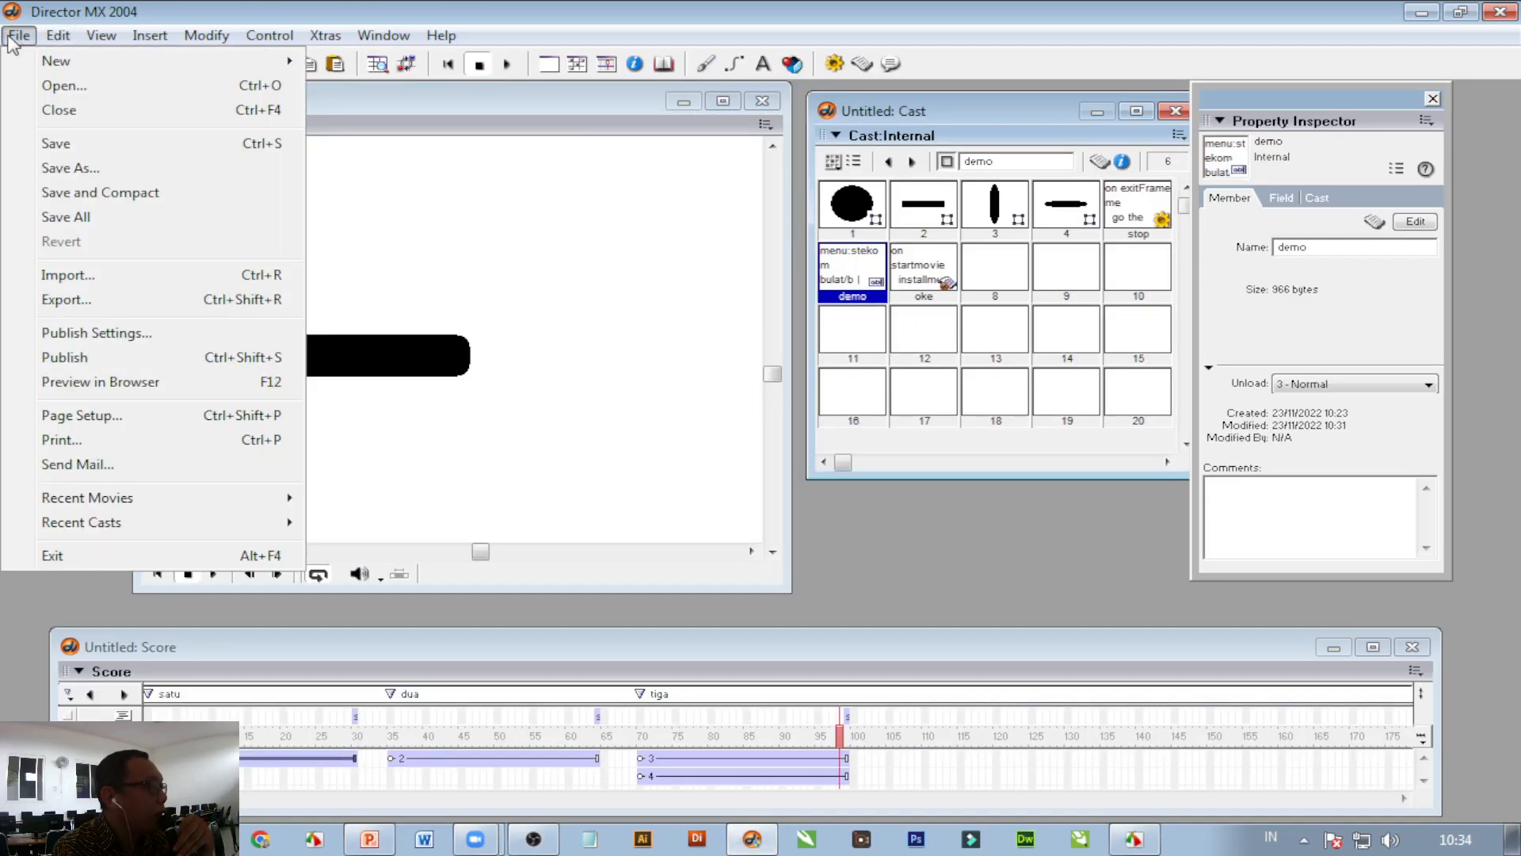
pyautogui.moveTo(158, 507)
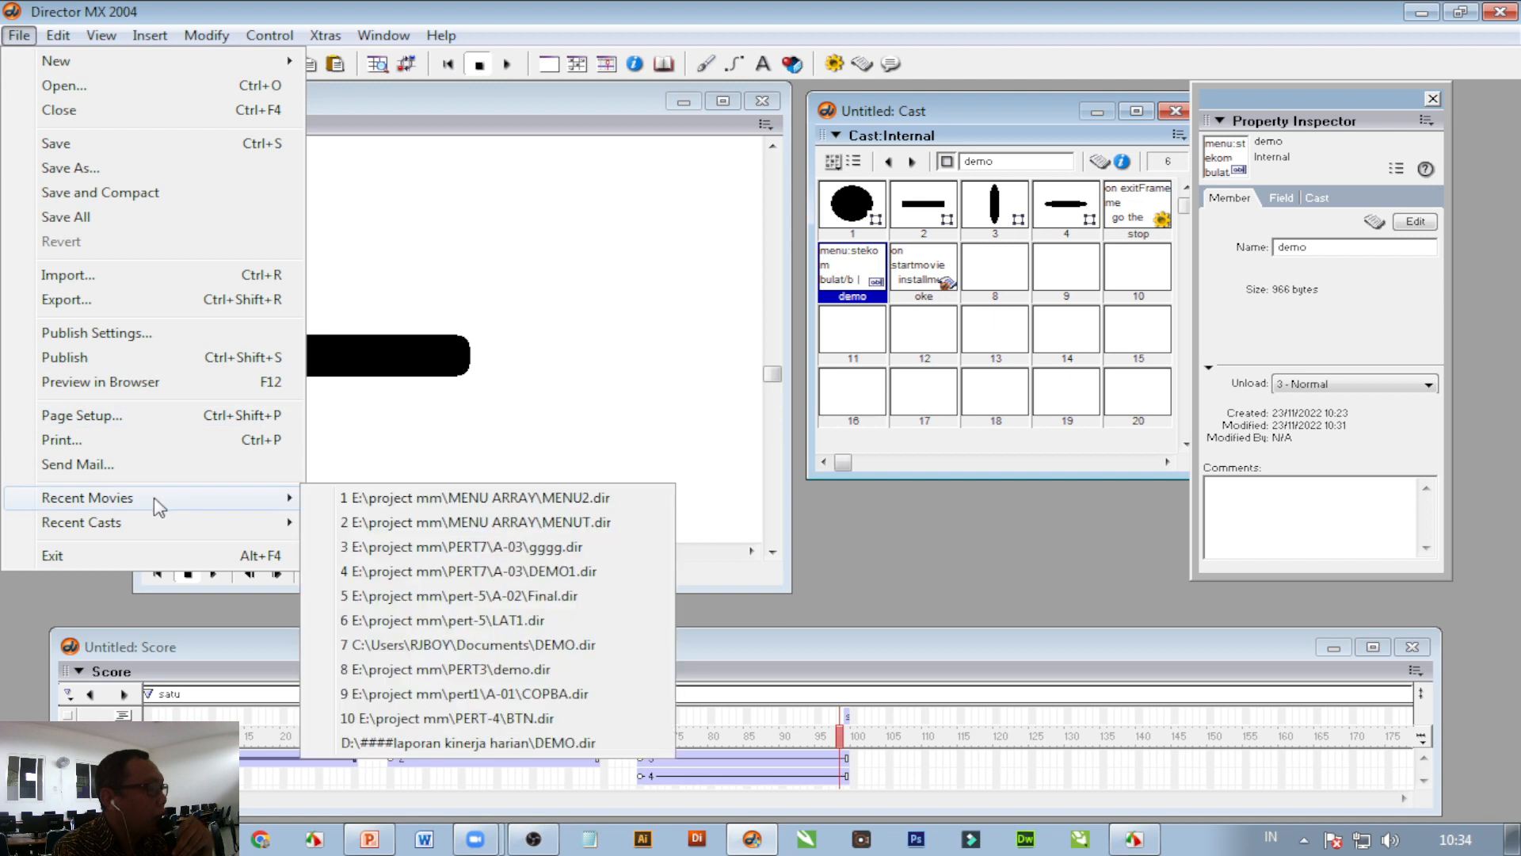
pyautogui.click(392, 499)
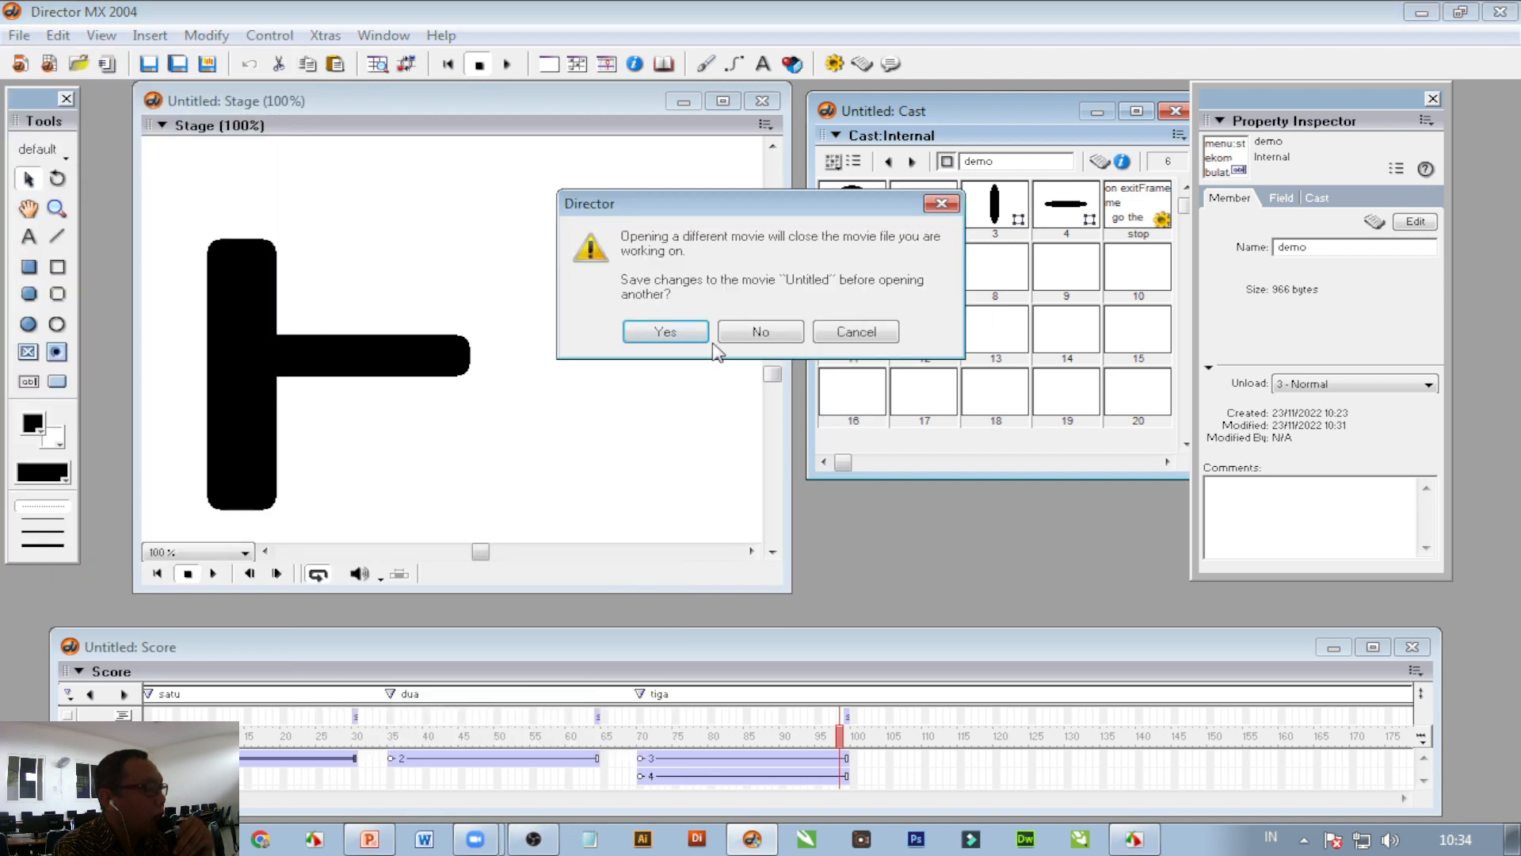
pyautogui.click(736, 335)
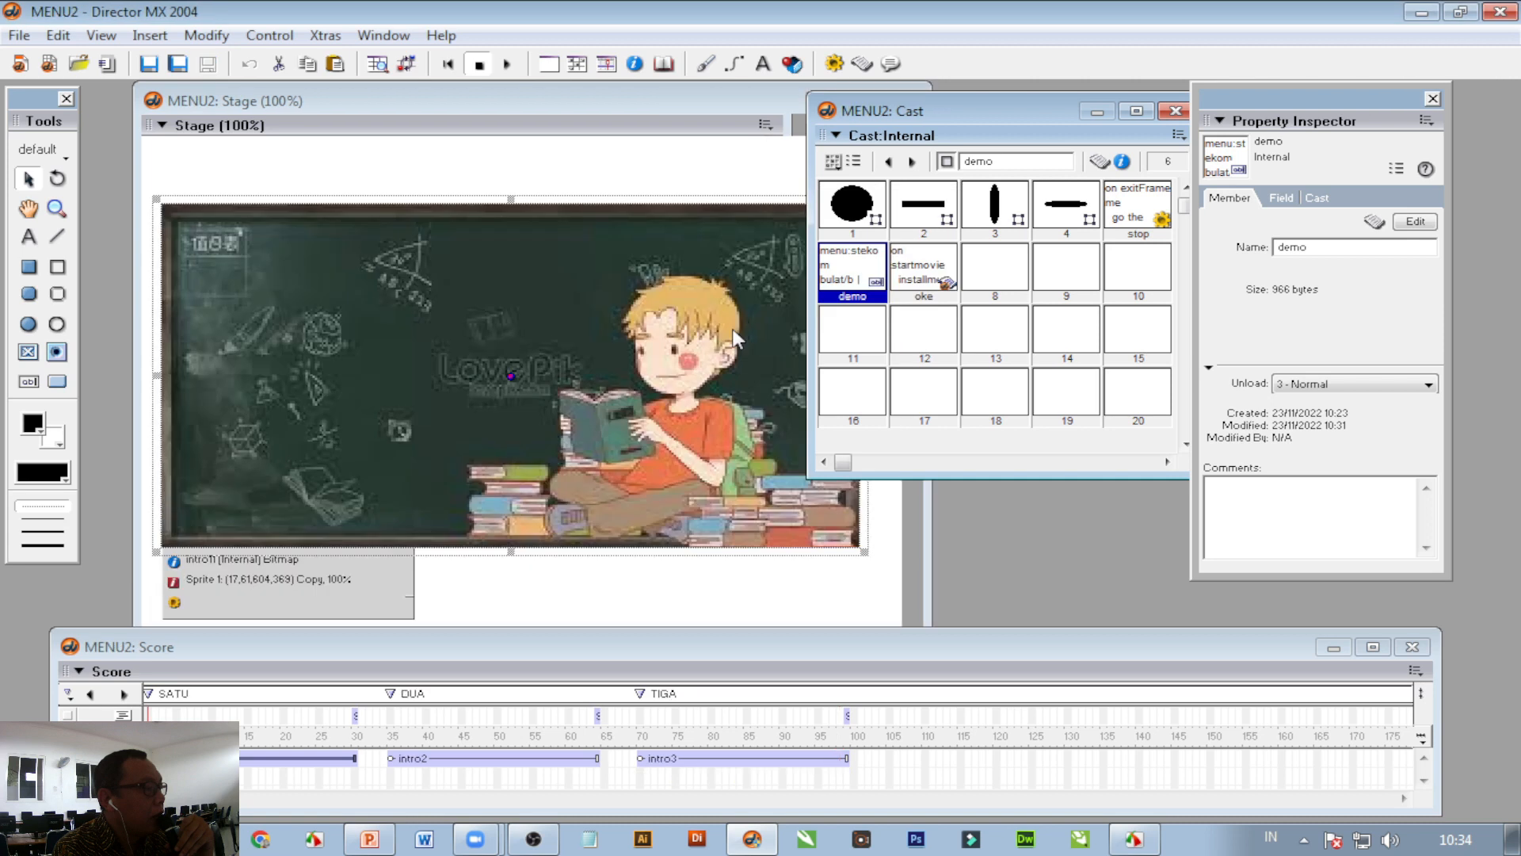
# Step: Play the MENU2 movie, look at its BELAJAR menu and test the MEMBACA, MENULIS and CLOSE menu commands
pyautogui.click(508, 64)
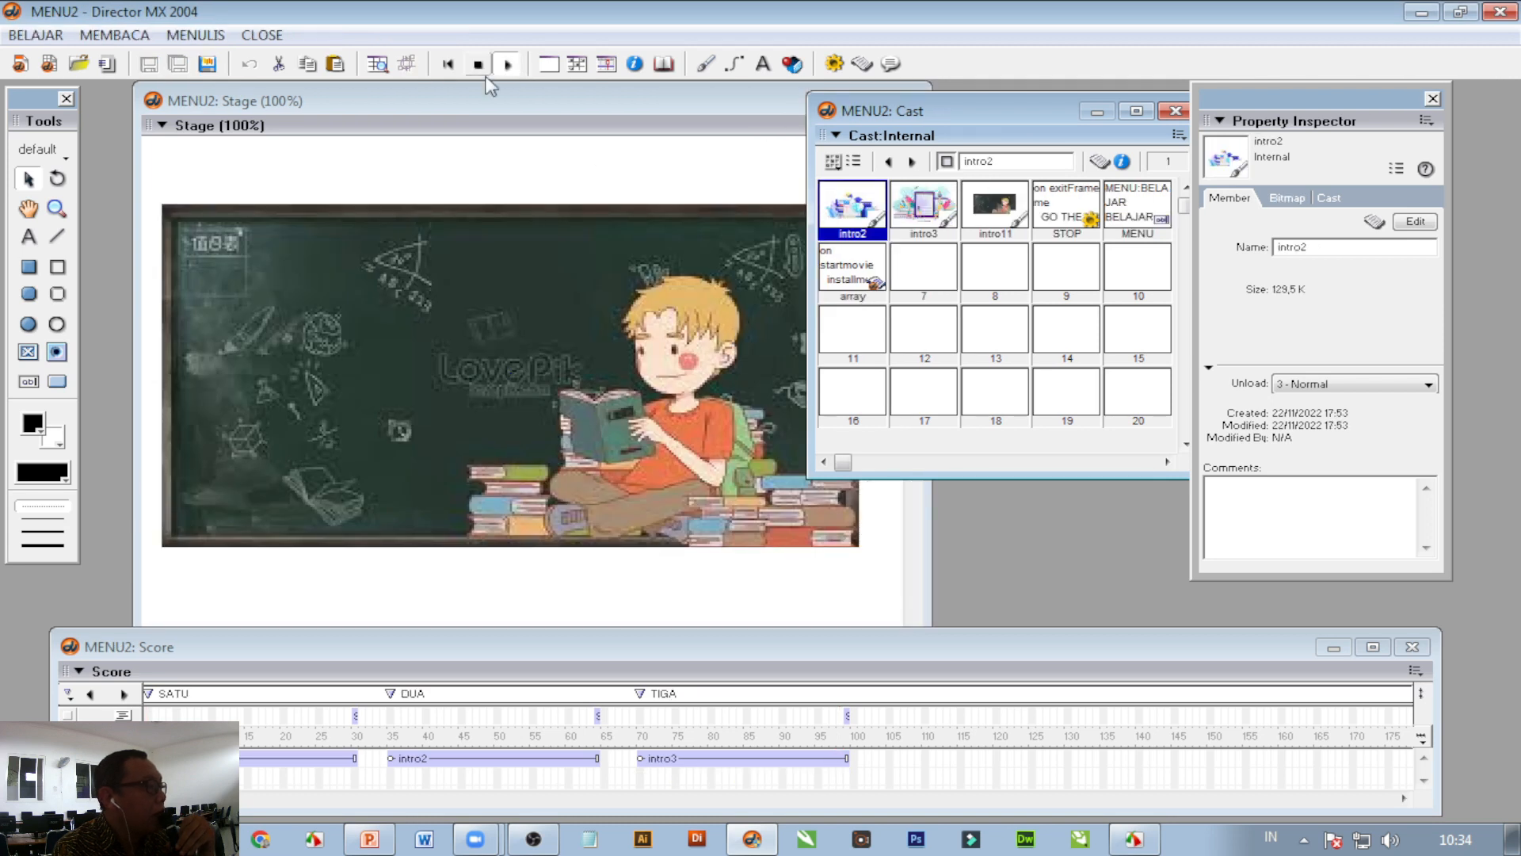
pyautogui.click(40, 37)
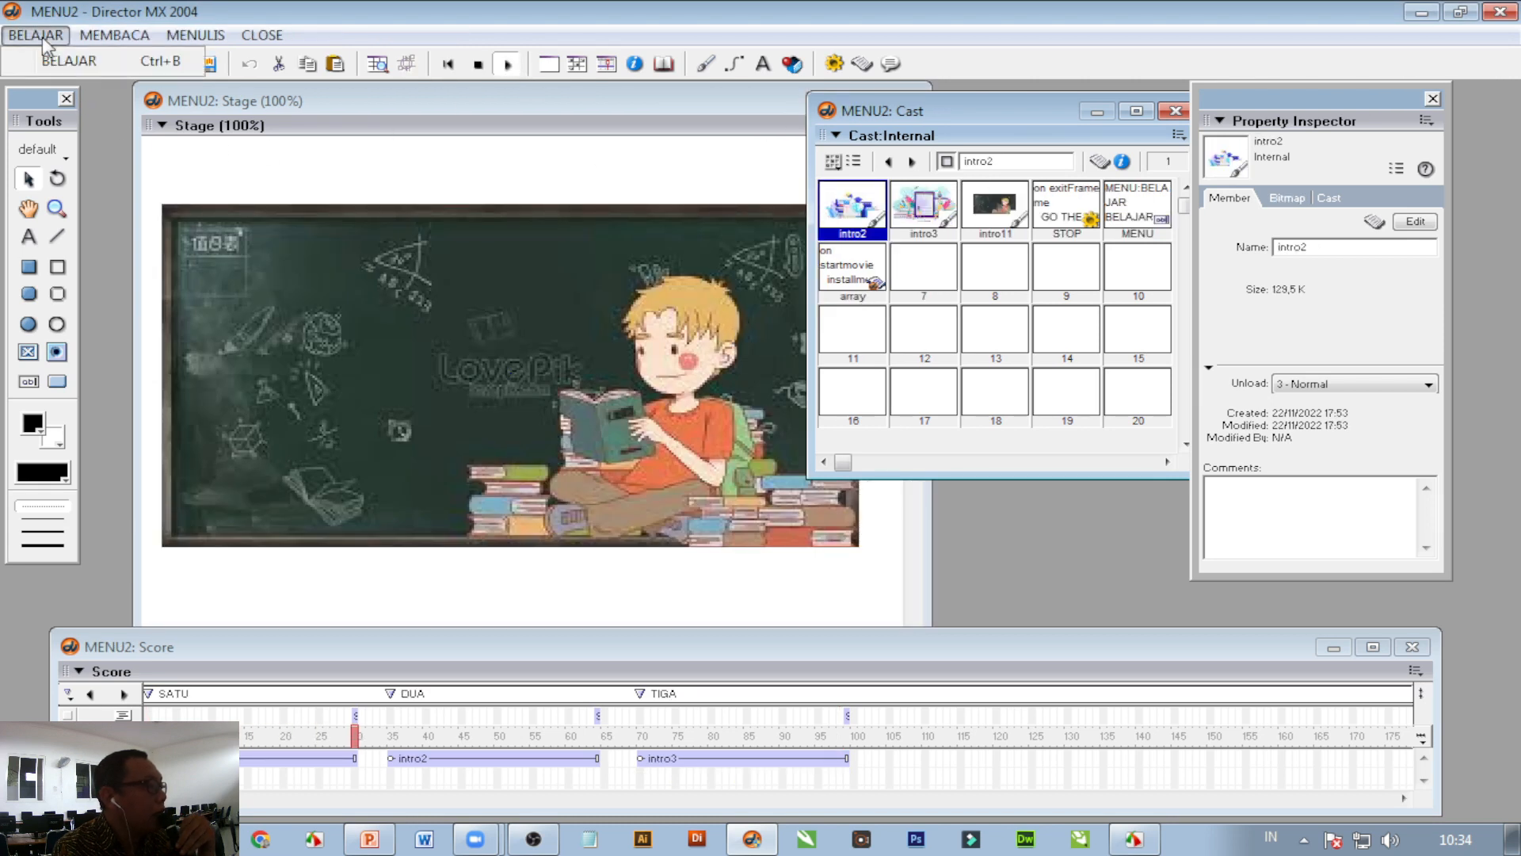
pyautogui.moveTo(115, 35)
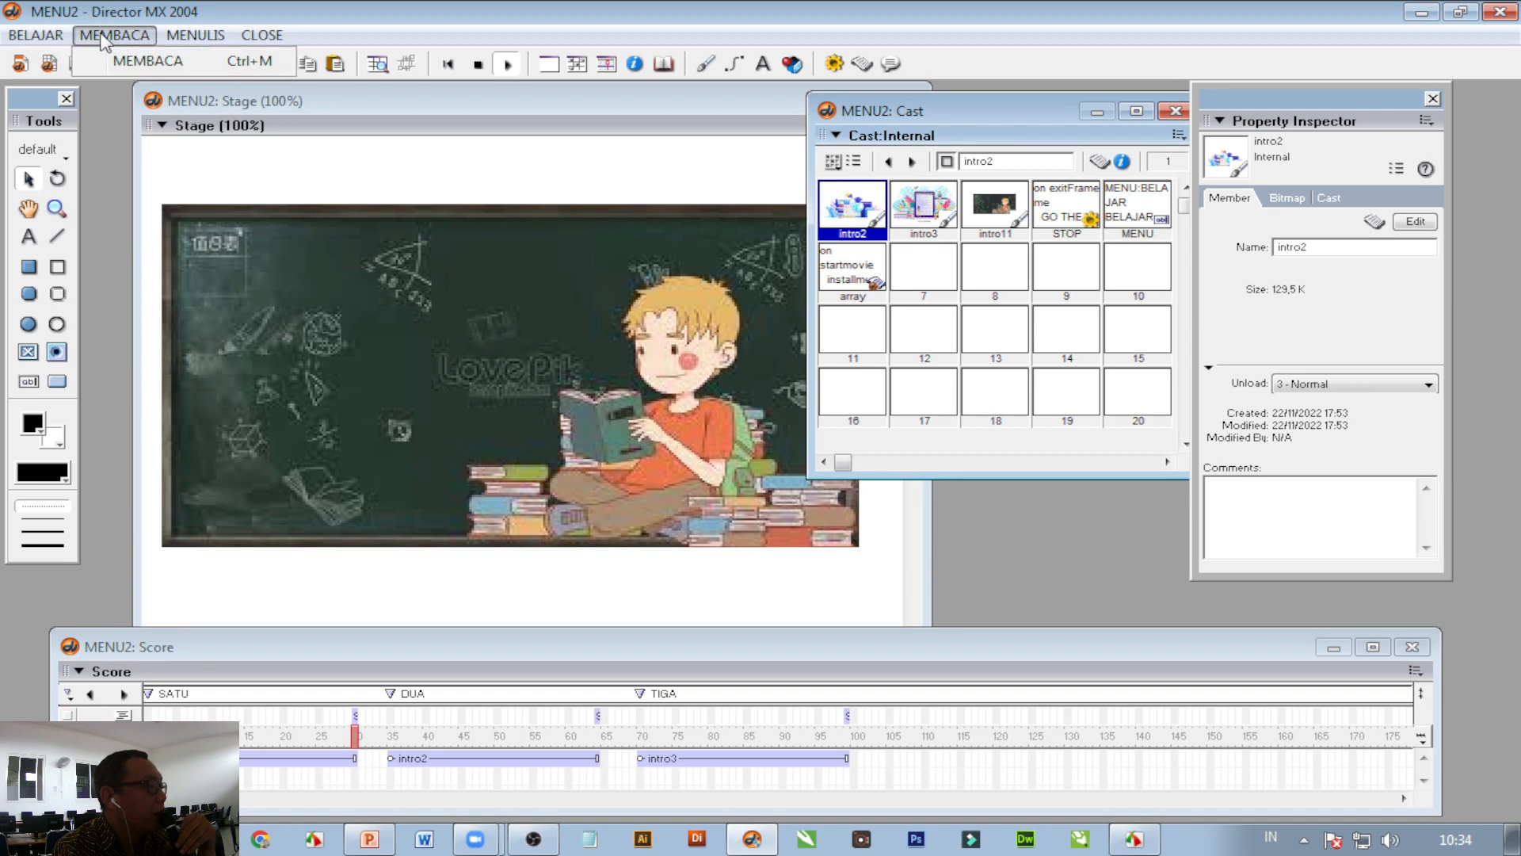
pyautogui.click(142, 67)
pyautogui.click(196, 35)
pyautogui.click(221, 63)
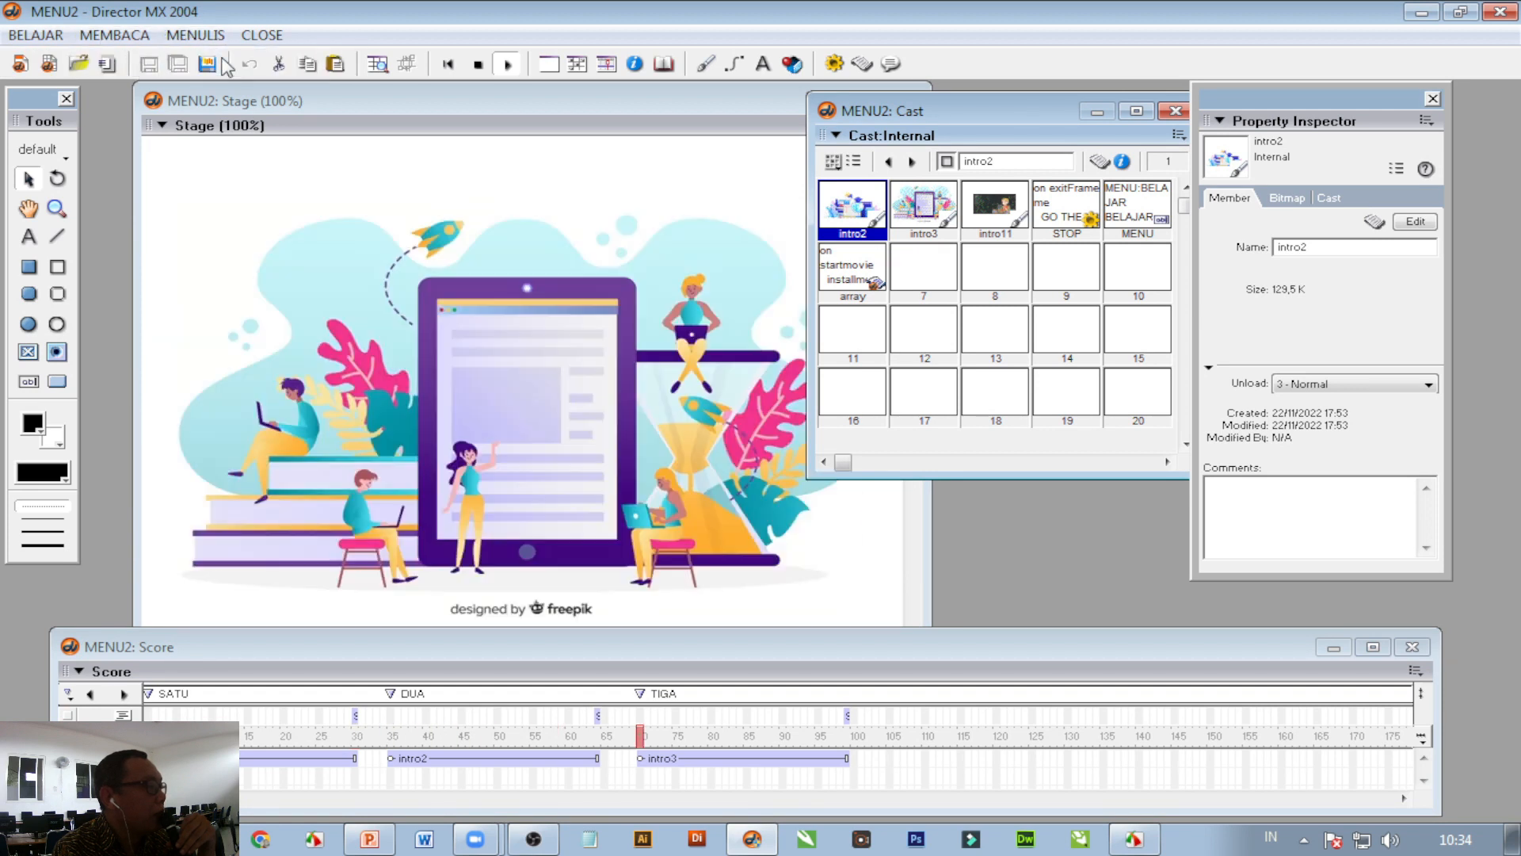
pyautogui.click(264, 36)
pyautogui.click(285, 65)
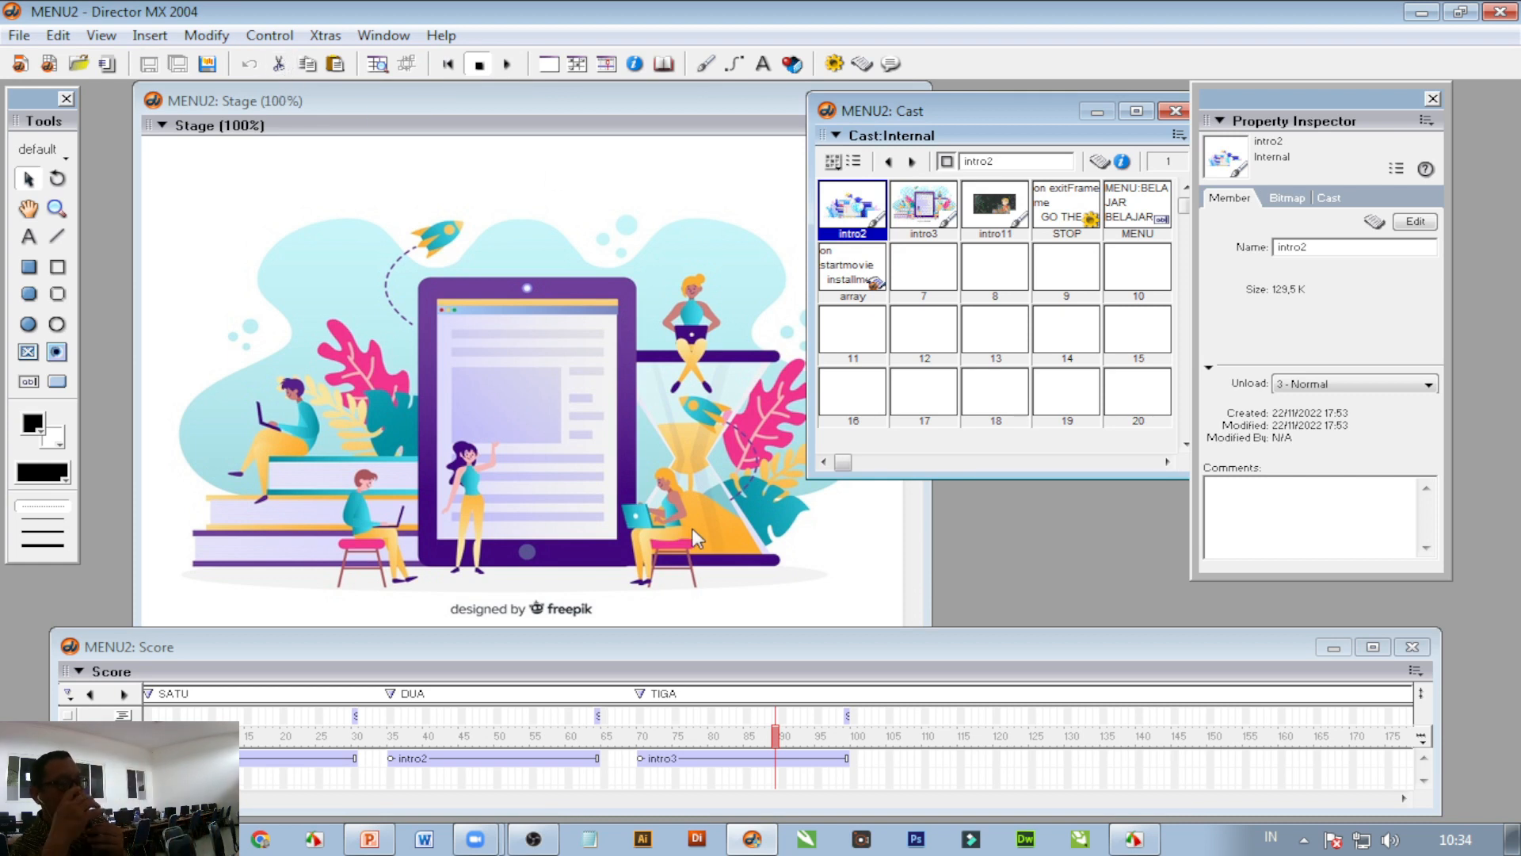
# Step: Play the MENU2 movie again and test its MEMBACA and MENULIS menu commands
pyautogui.click(507, 65)
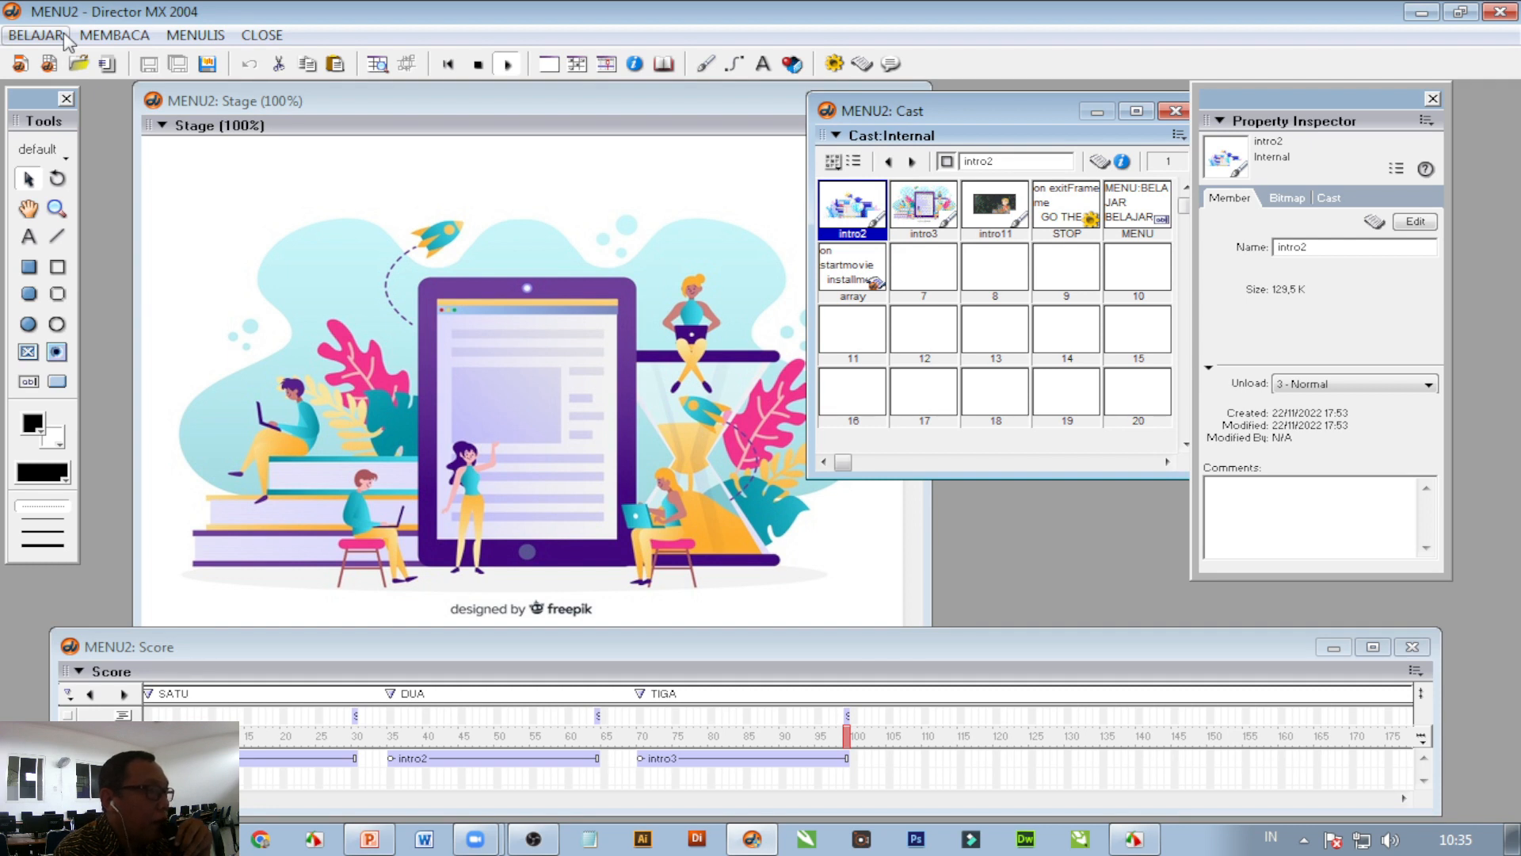
pyautogui.click(104, 44)
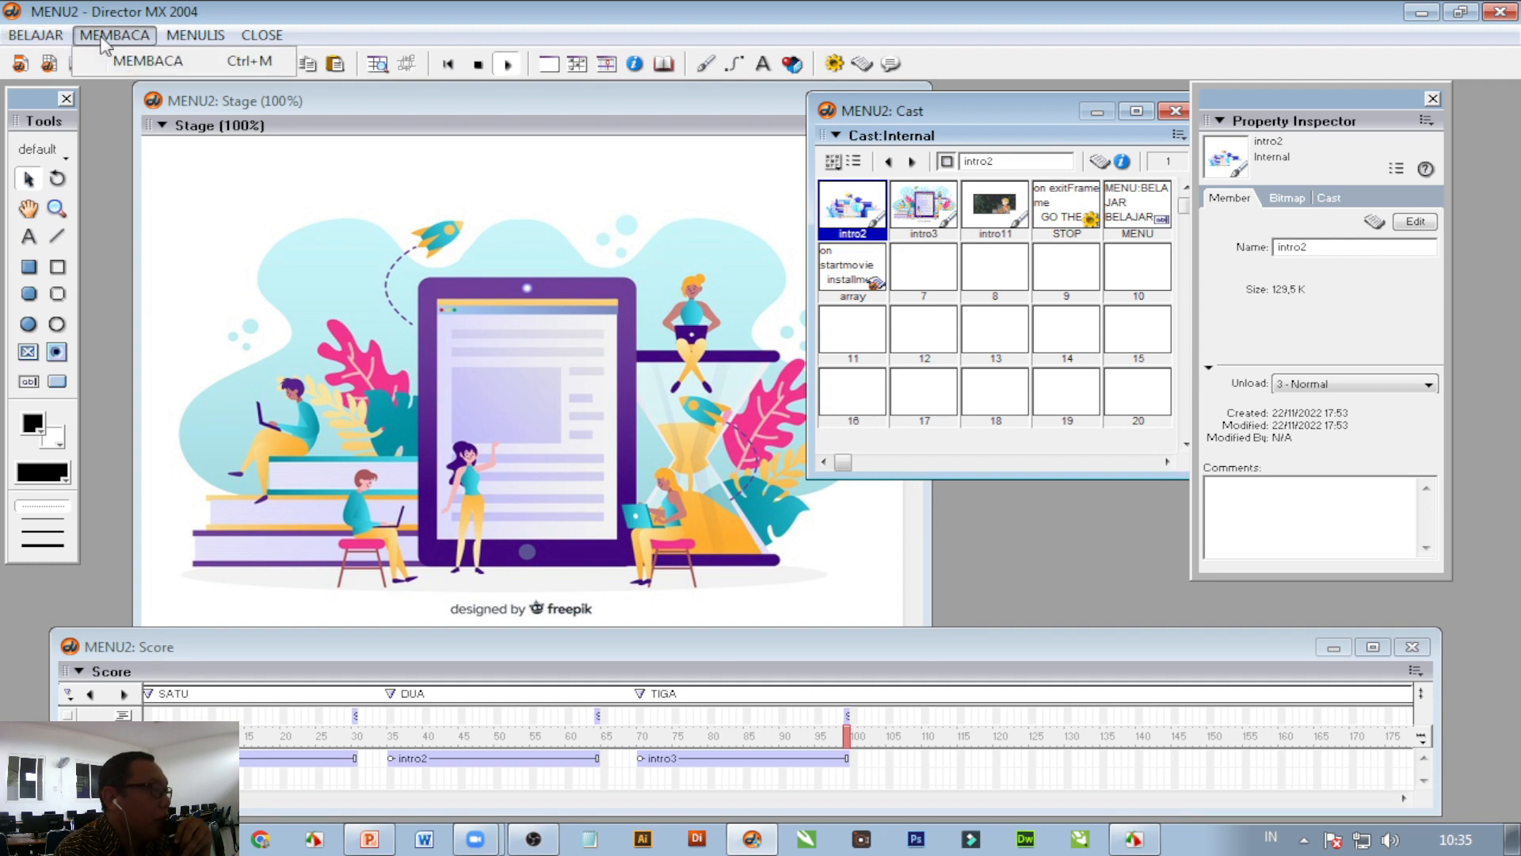
pyautogui.click(143, 61)
pyautogui.click(182, 36)
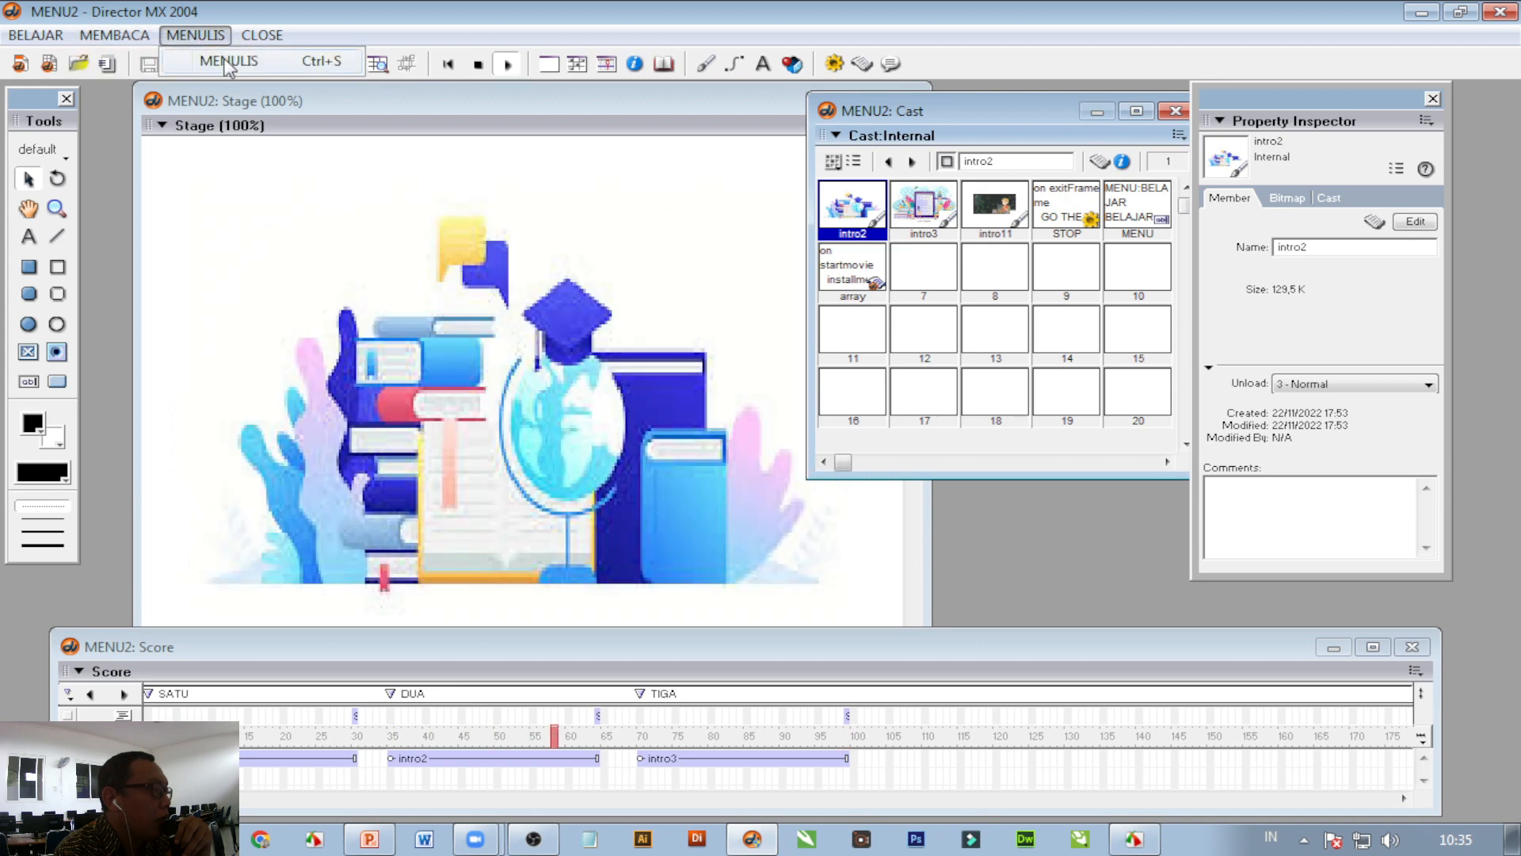
pyautogui.click(205, 62)
# Step: Test the BELAJAR command of the running movie and exit it with KELUAR
pyautogui.click(35, 36)
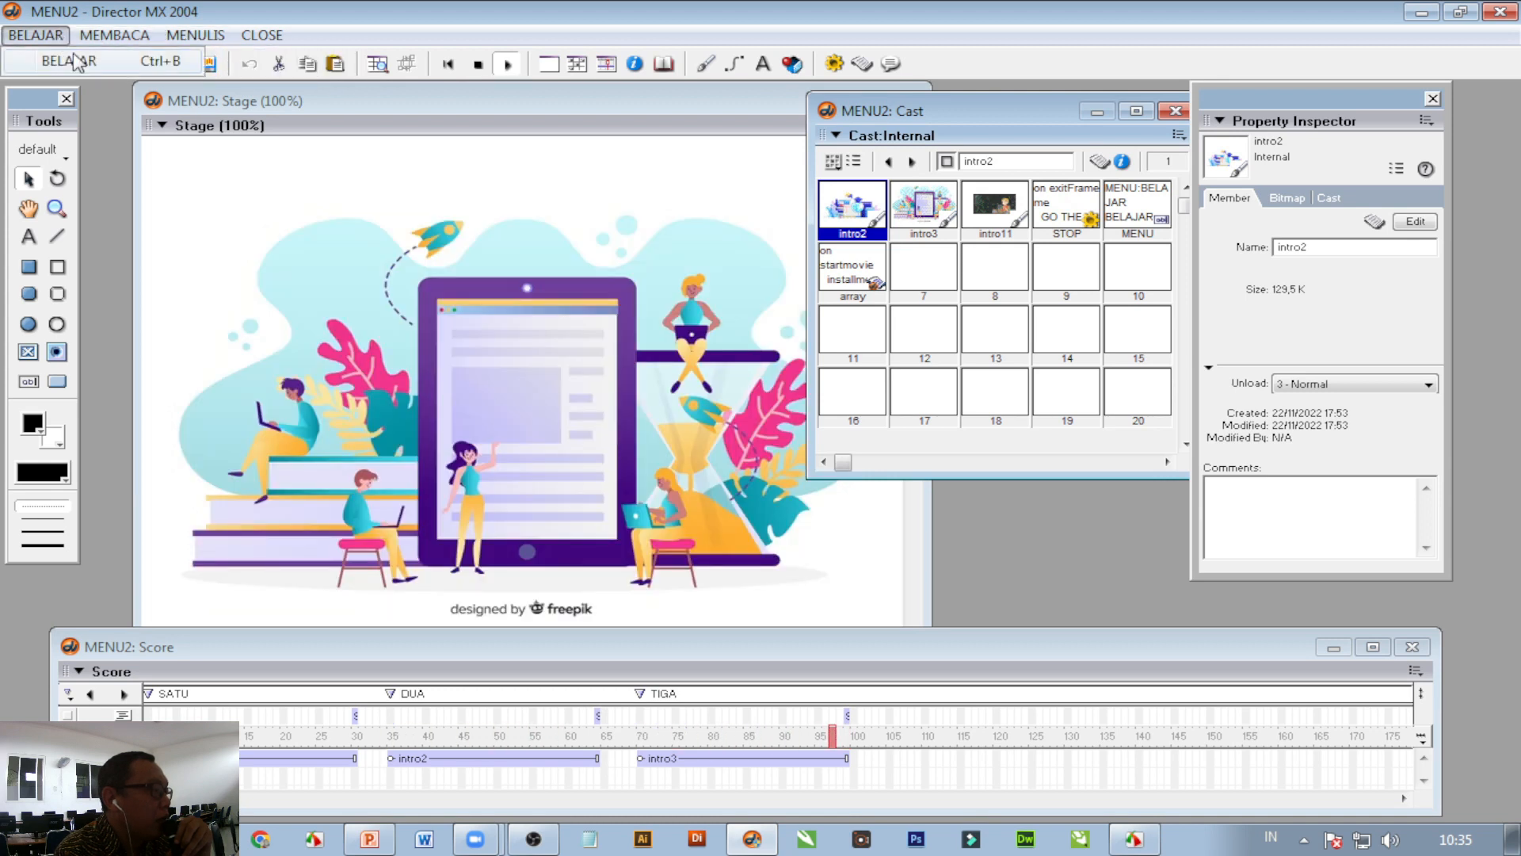
pyautogui.click(80, 60)
pyautogui.click(262, 37)
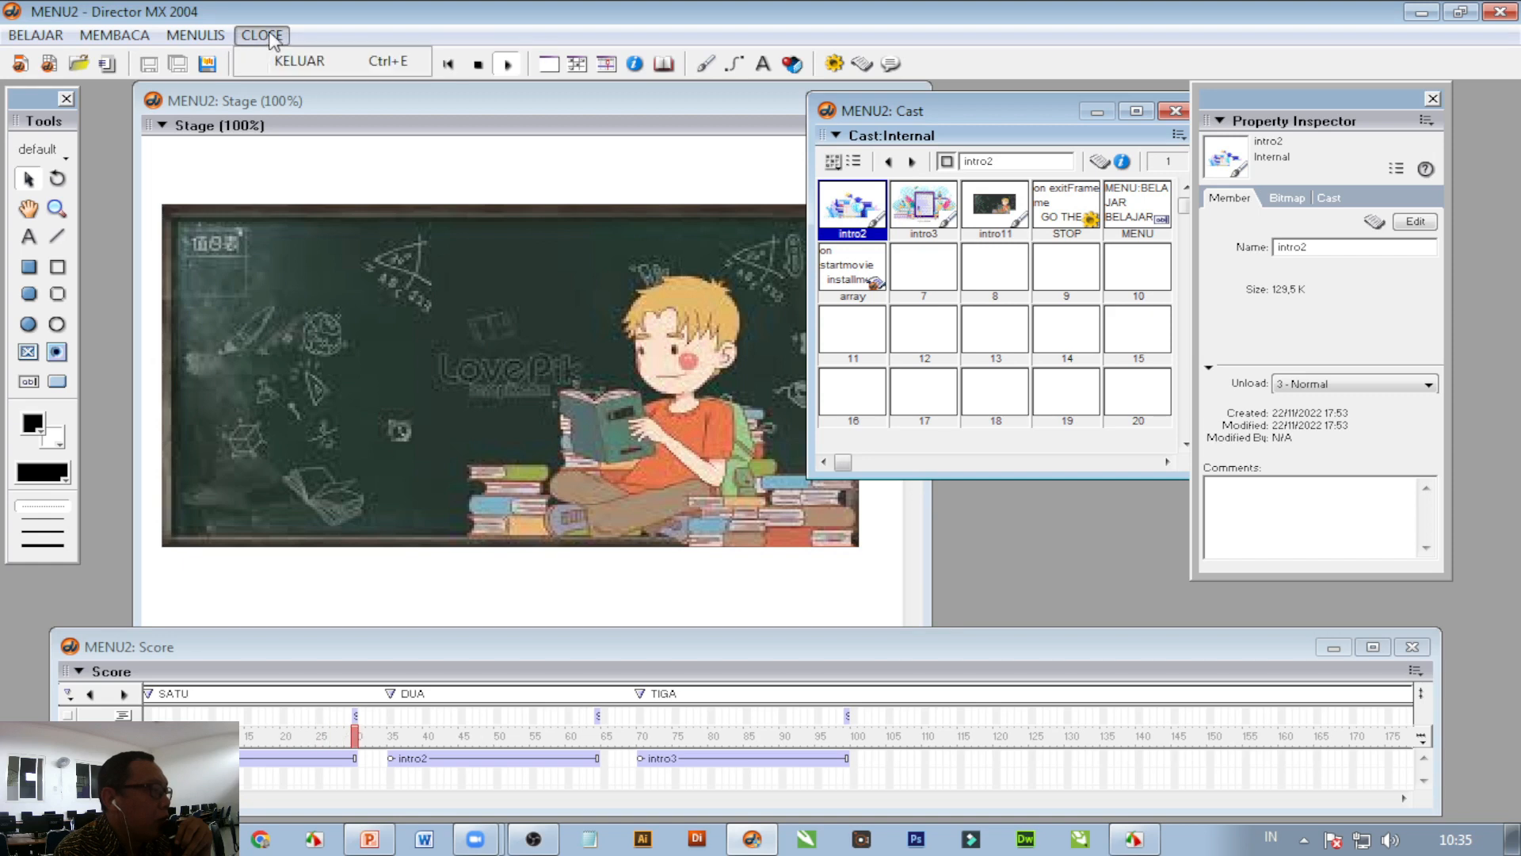
pyautogui.click(315, 68)
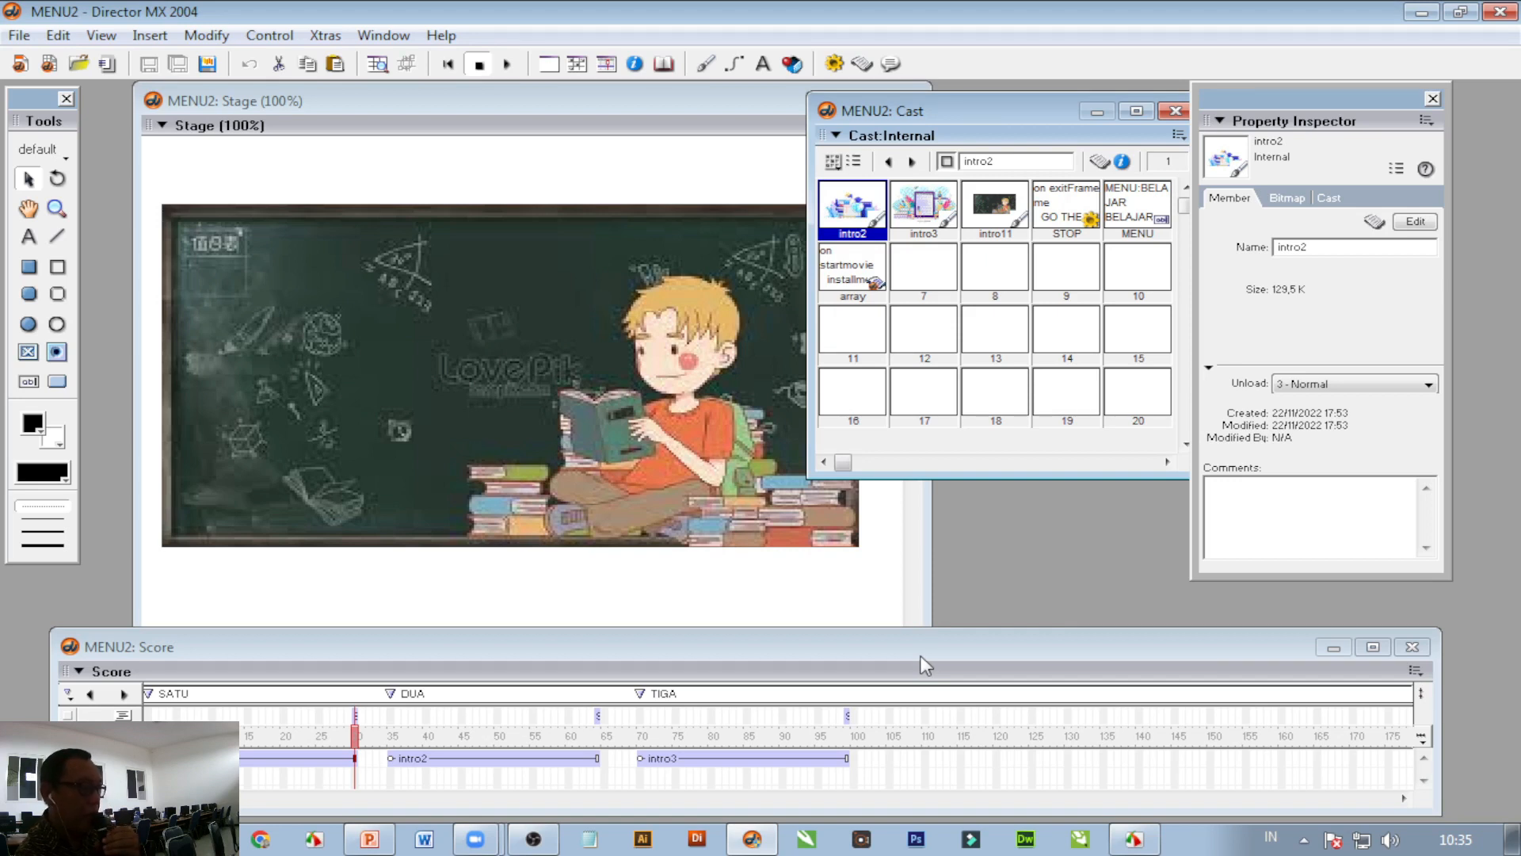
# Step: Switch to Zoom to check the meeting, and switch to OBS to activate the OUTRO scene
pyautogui.hotkey('alt', 'Tab')
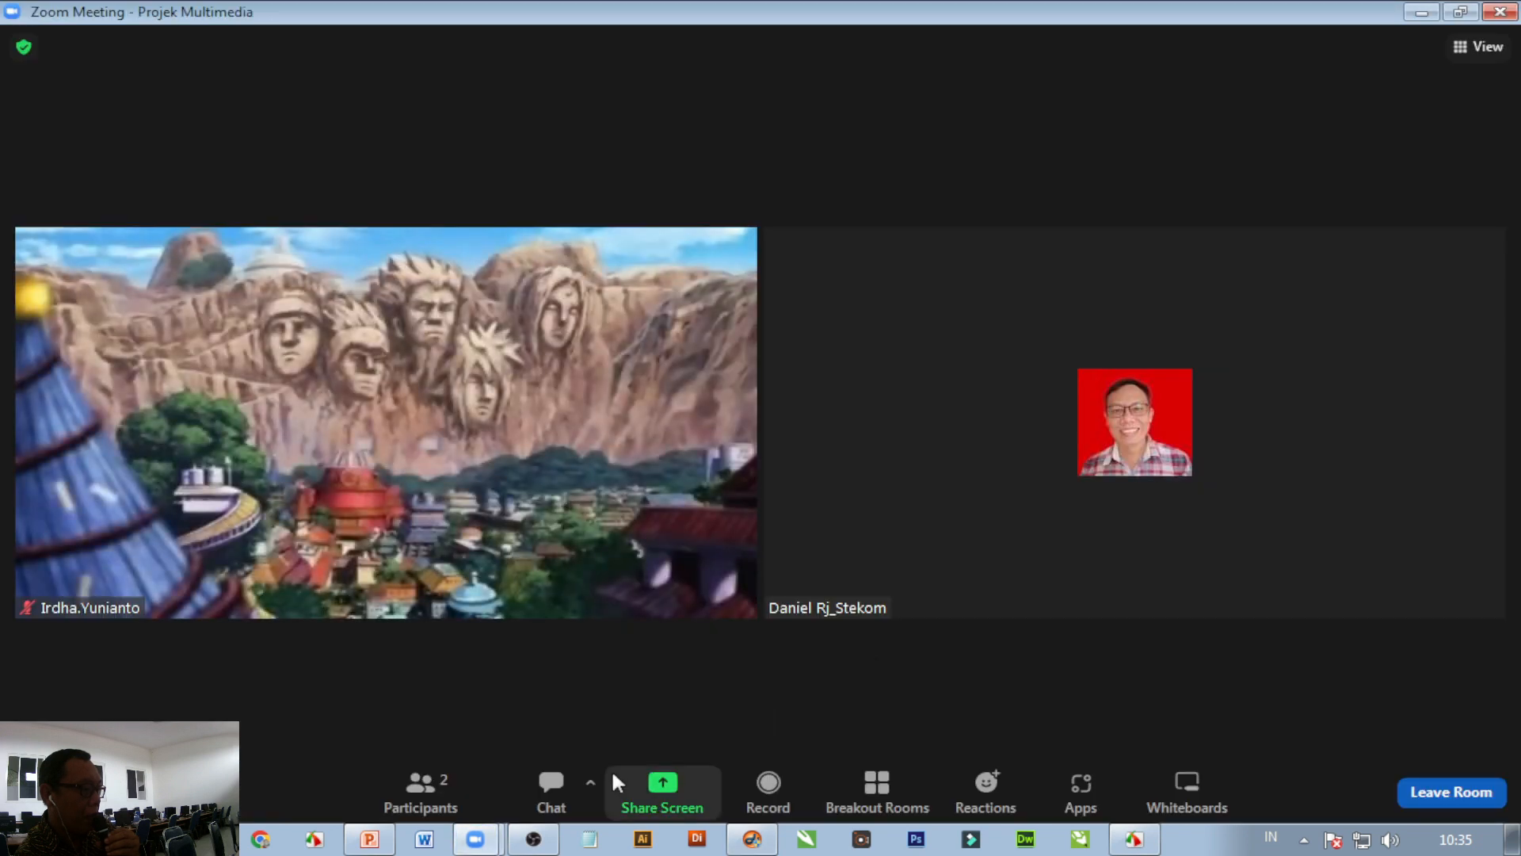
pyautogui.click(546, 832)
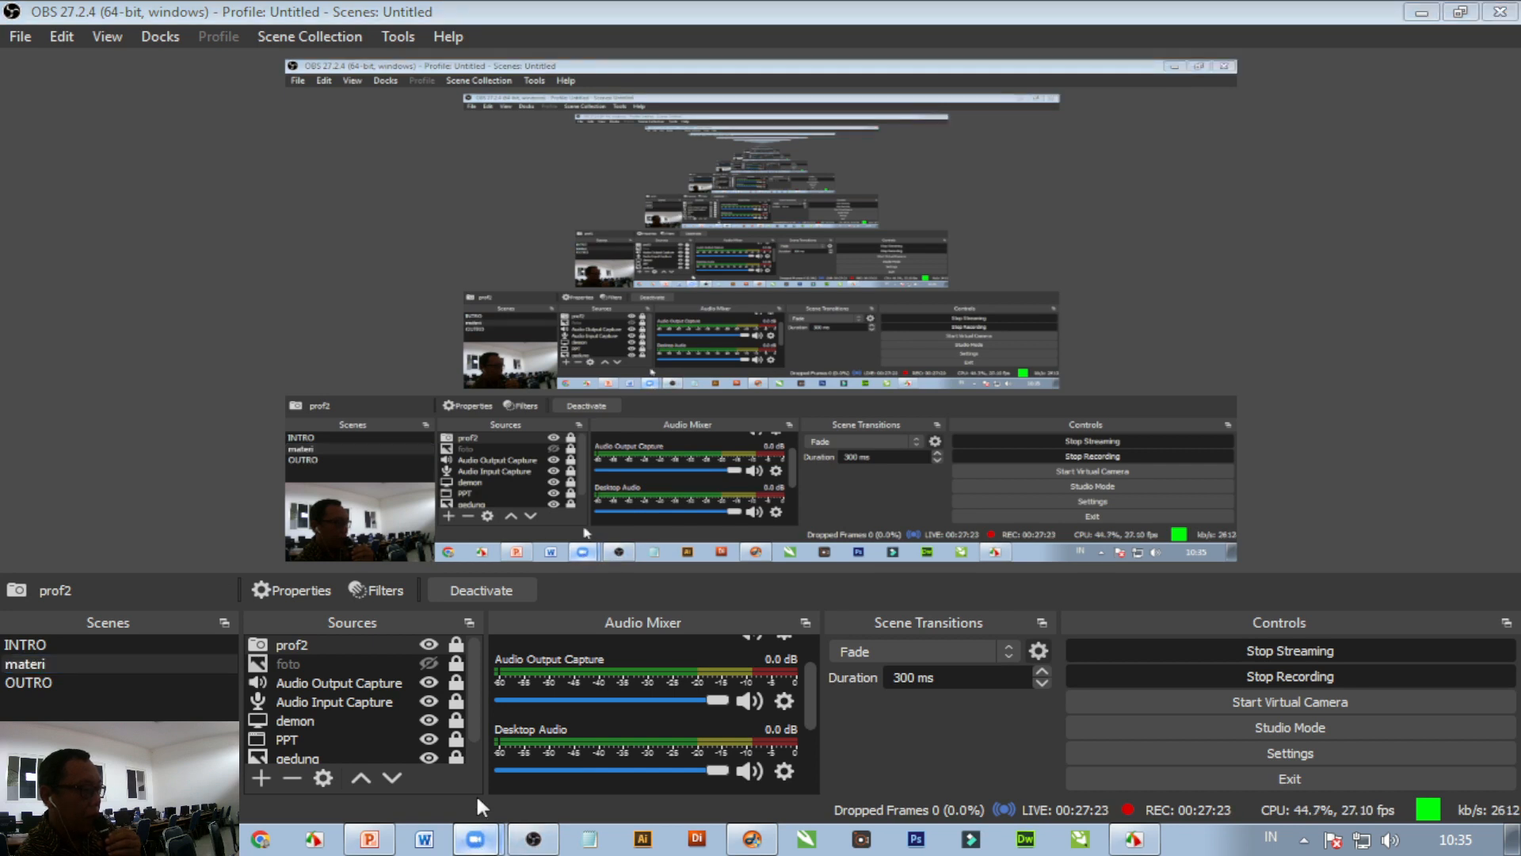
pyautogui.click(476, 840)
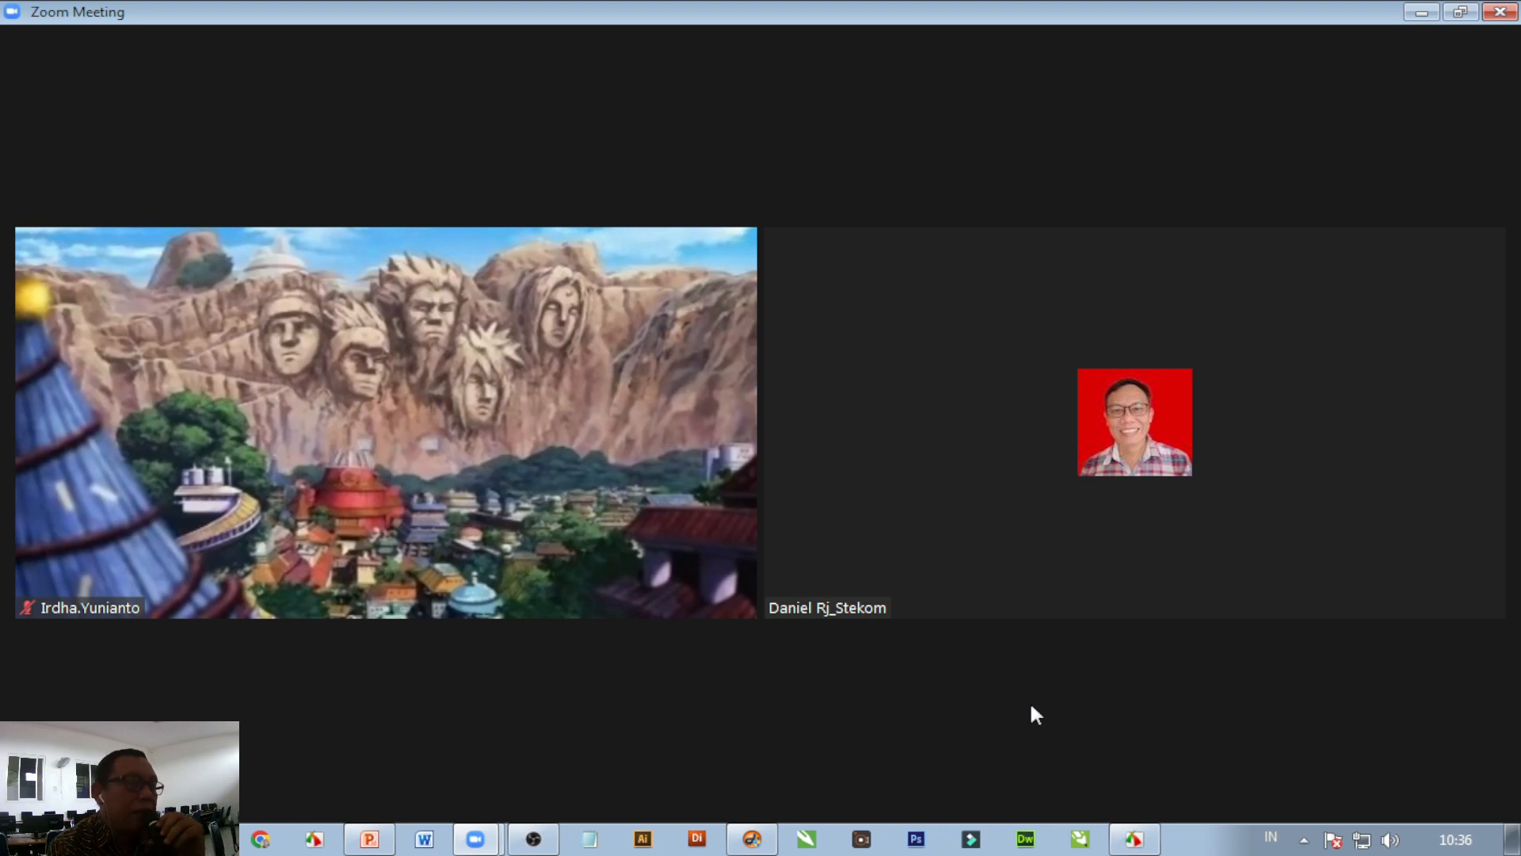
pyautogui.moveTo(1027, 704)
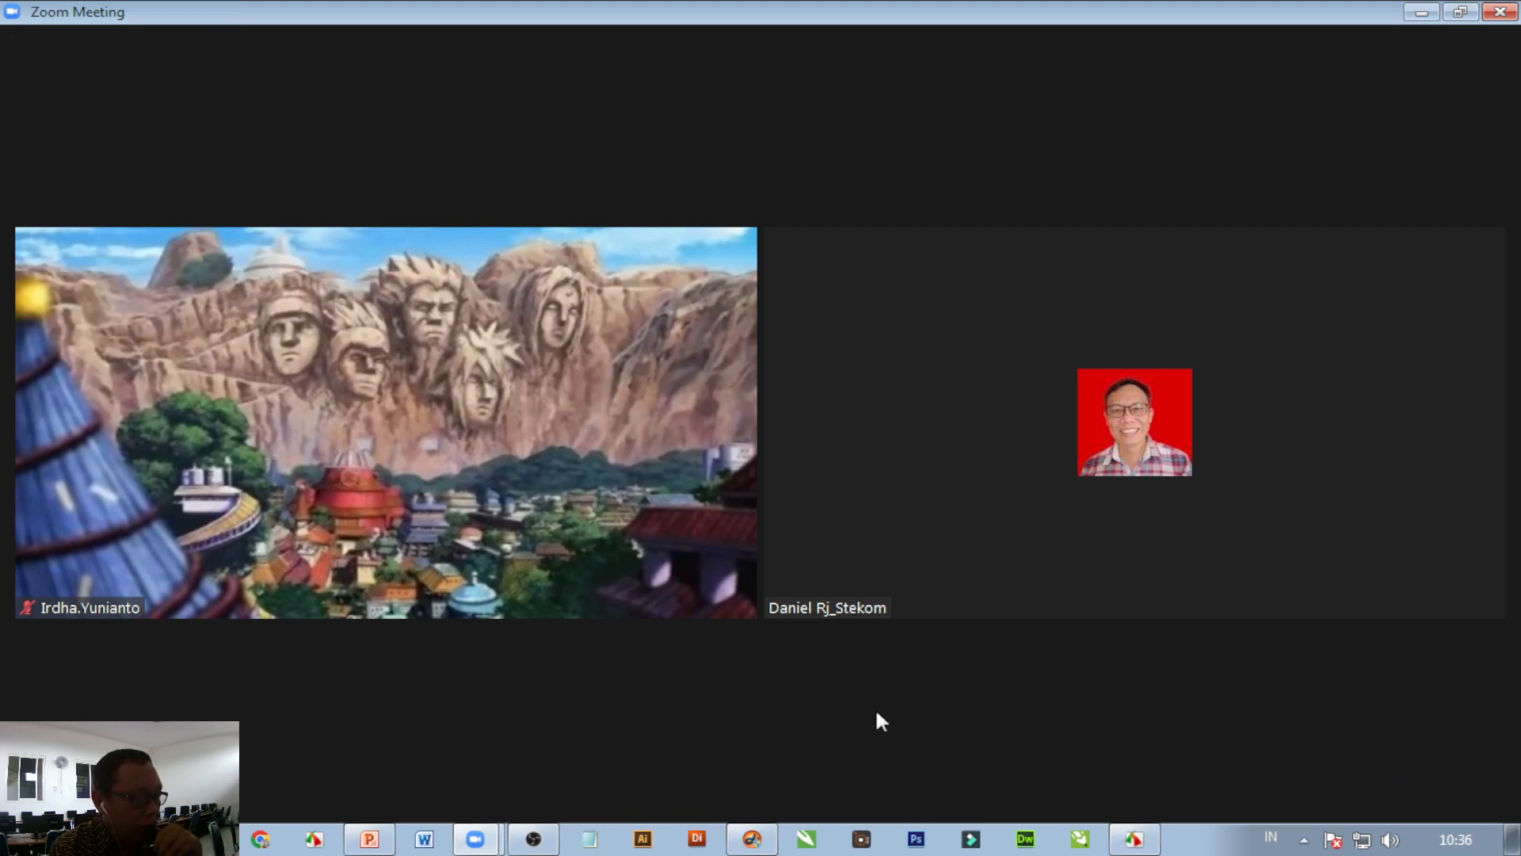
pyautogui.click(541, 841)
pyautogui.click(90, 678)
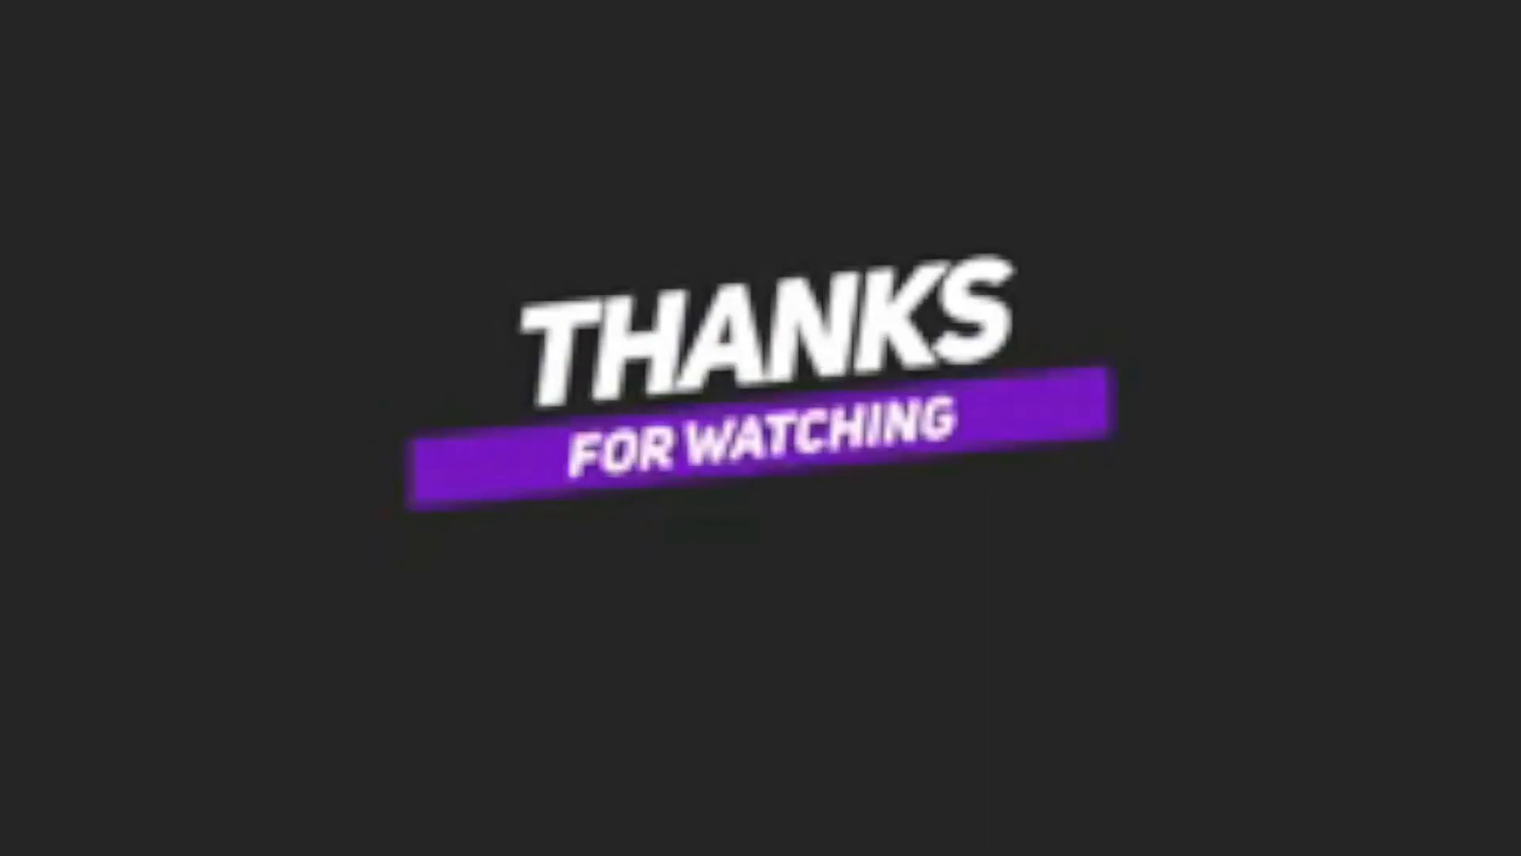